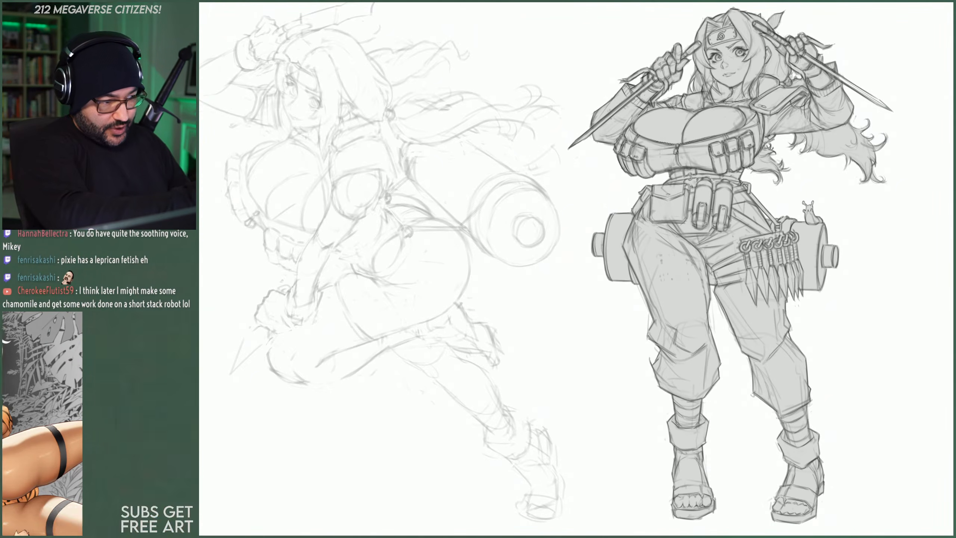
key(ctrl+t)
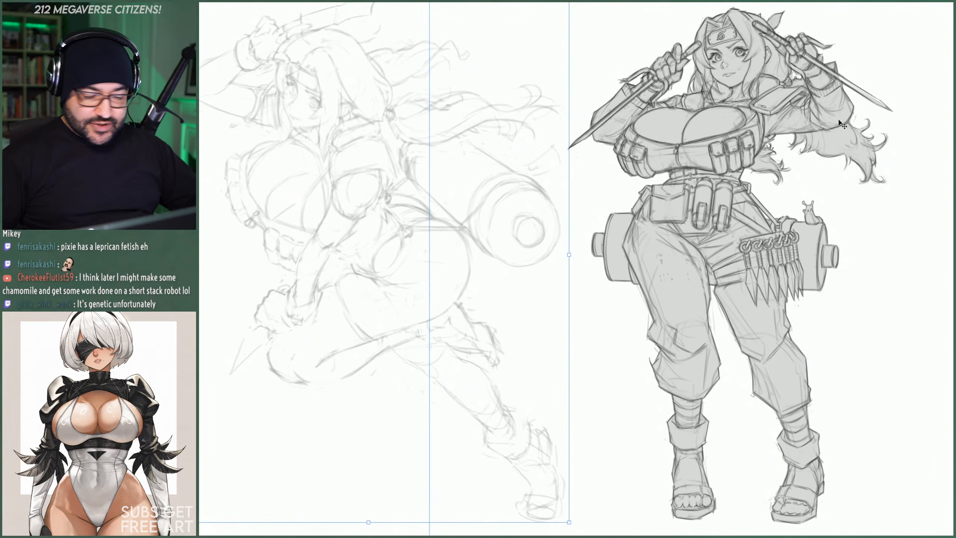
click(832, 134)
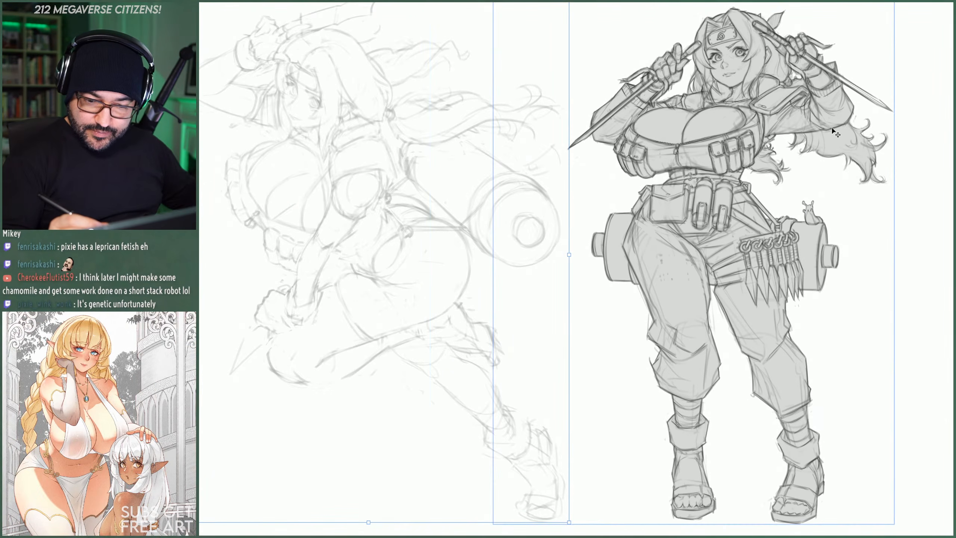
key(ctrl+z)
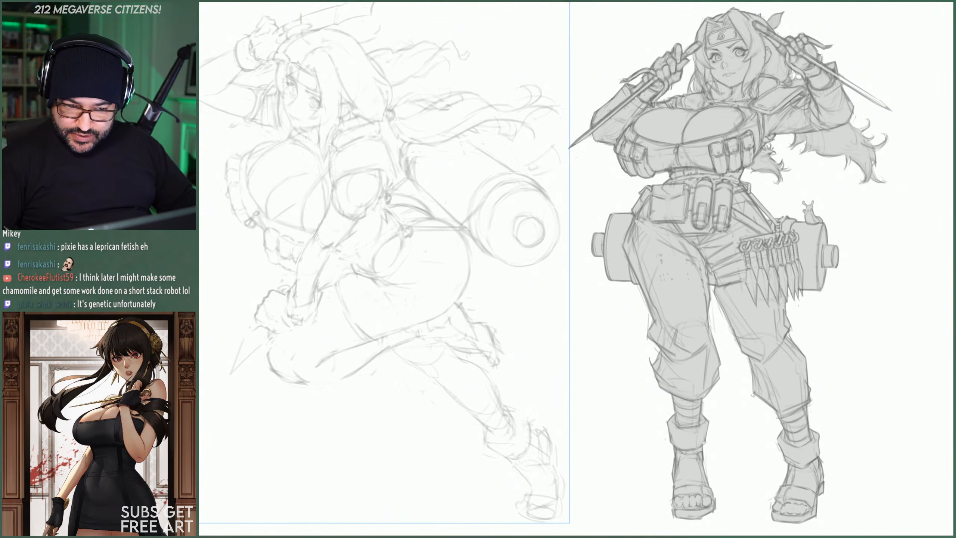
key(ctrl+z)
key(ctrl+shift+z)
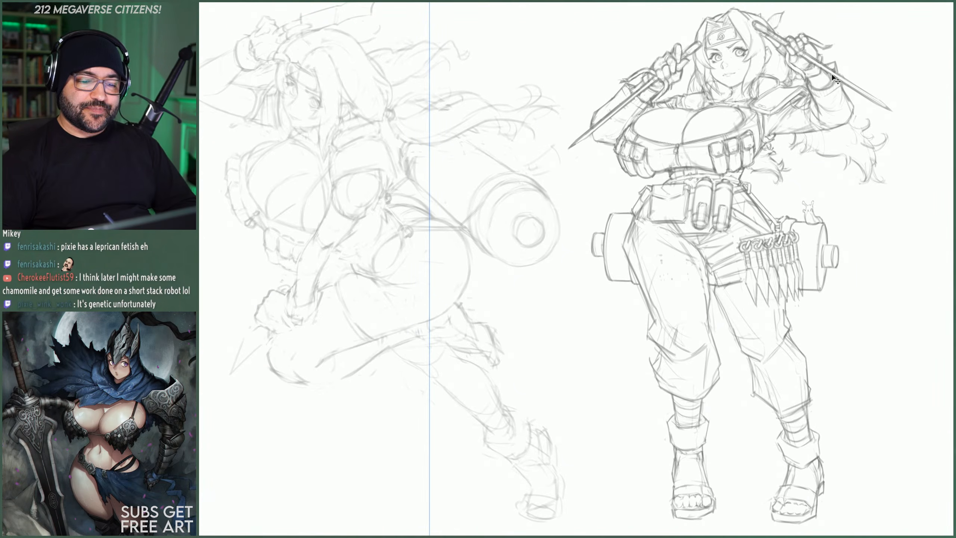
- Compare the two sketches with the vertical guide hidden and shown
key(ctrl+semicolon)
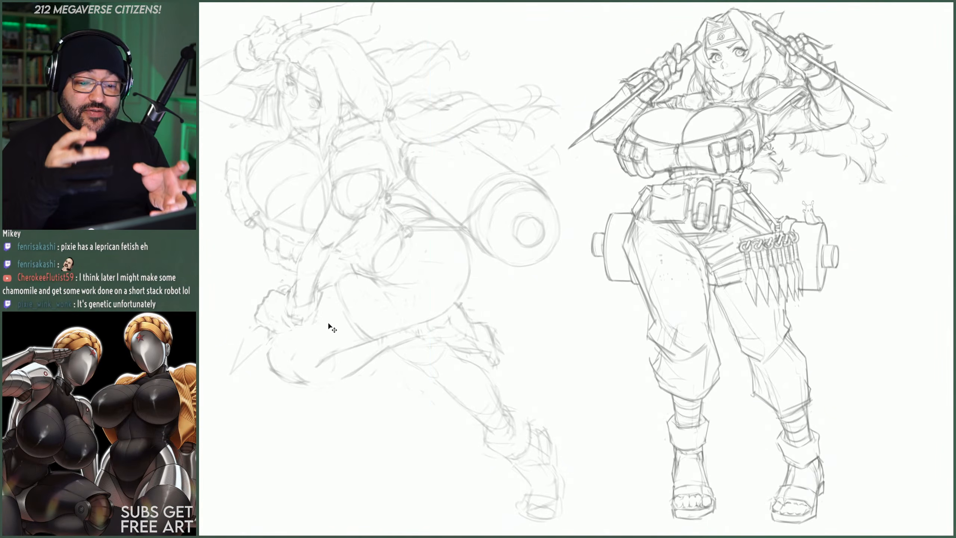
key(ctrl+semicolon)
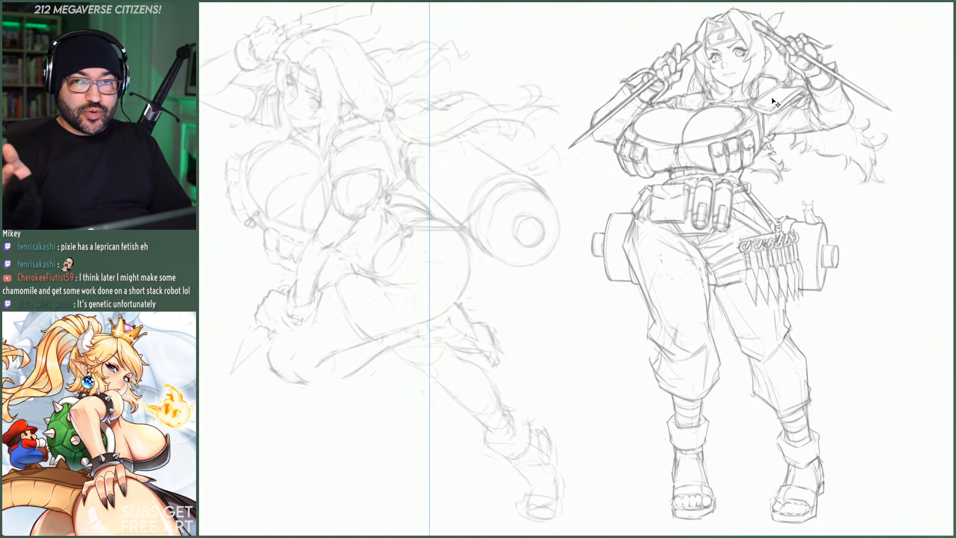
key(ctrl+semicolon)
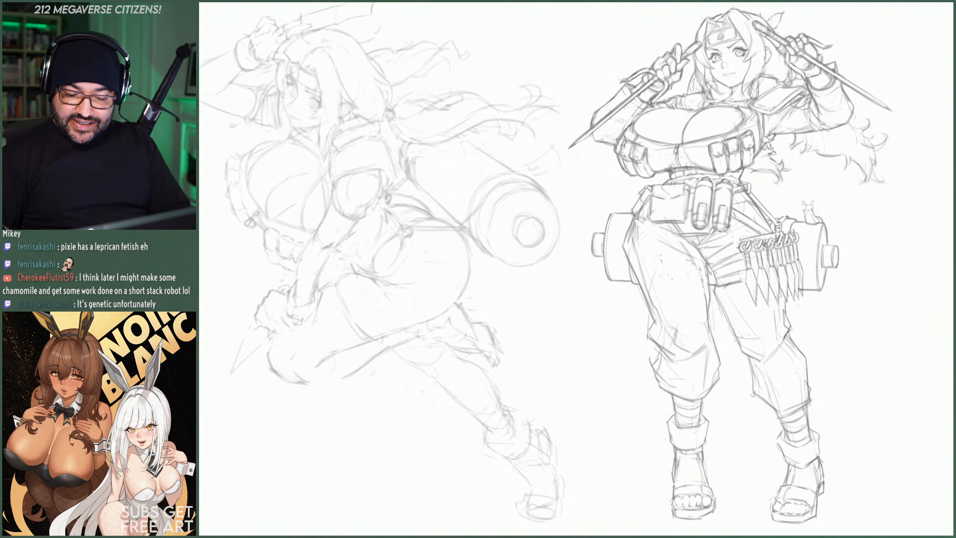
- Check the standing figure's extents with Free Transform, toggling the vertical guide and the left sketch's visibility
key(ctrl+t)
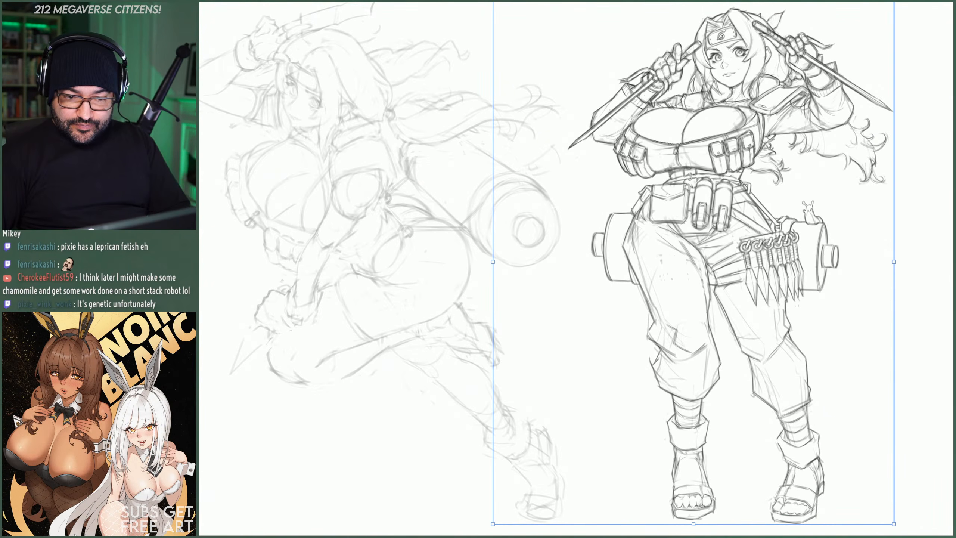
key(ctrl+semicolon)
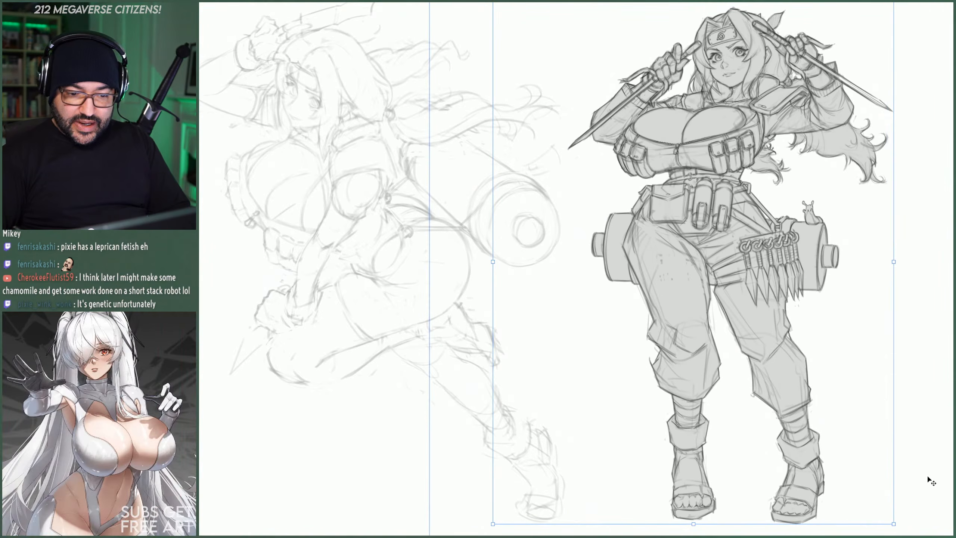
key(ctrl+semicolon)
key(ctrl+comma)
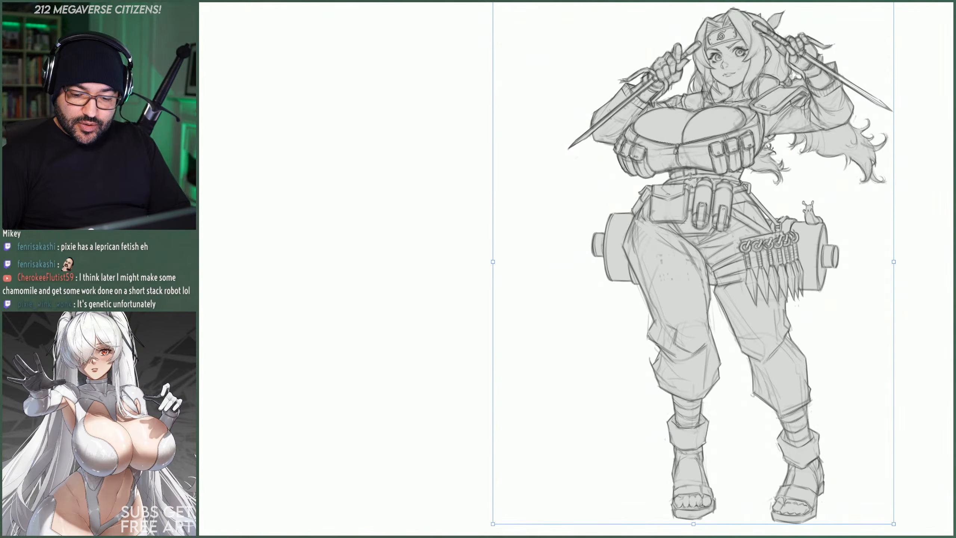
key(ctrl+comma)
key(Return)
key(ctrl+t)
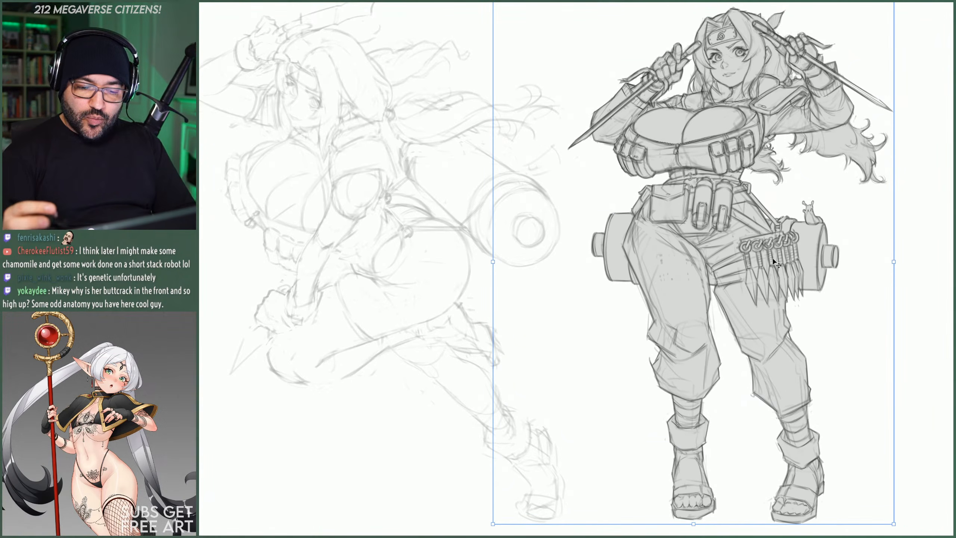
- Hide the vertical guide and fit both sketches in view
click(749, 132)
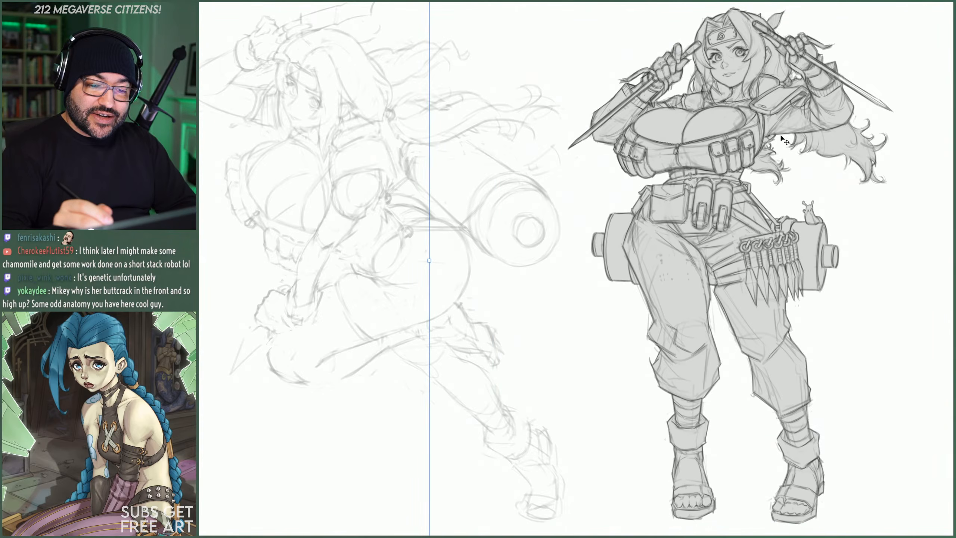
click(735, 226)
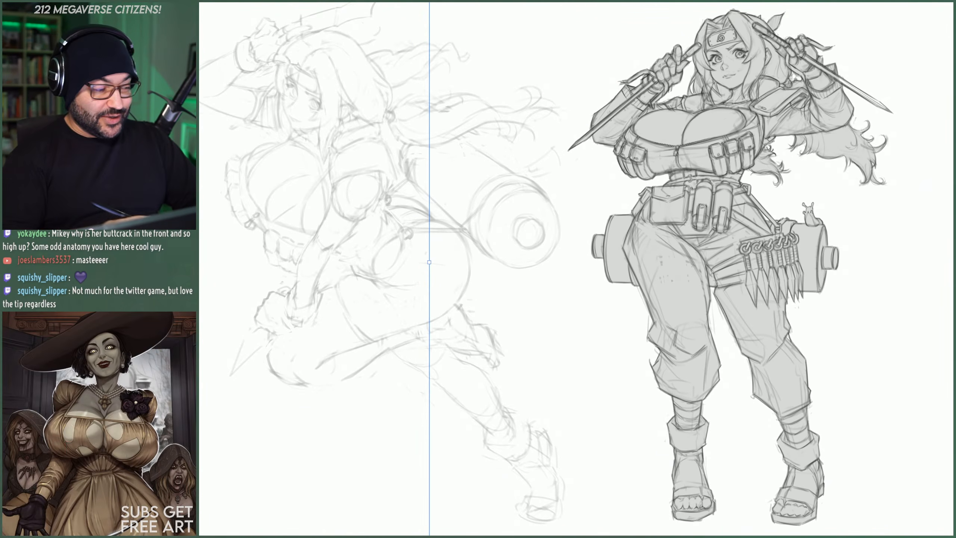
key(ctrl+semicolon)
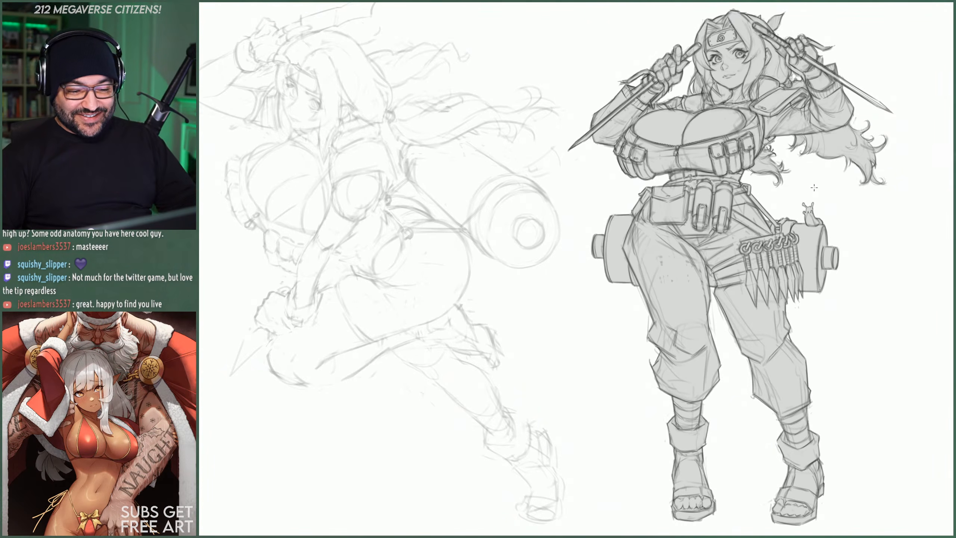
key(ctrl+0)
scroll(790, 184, up, 3)
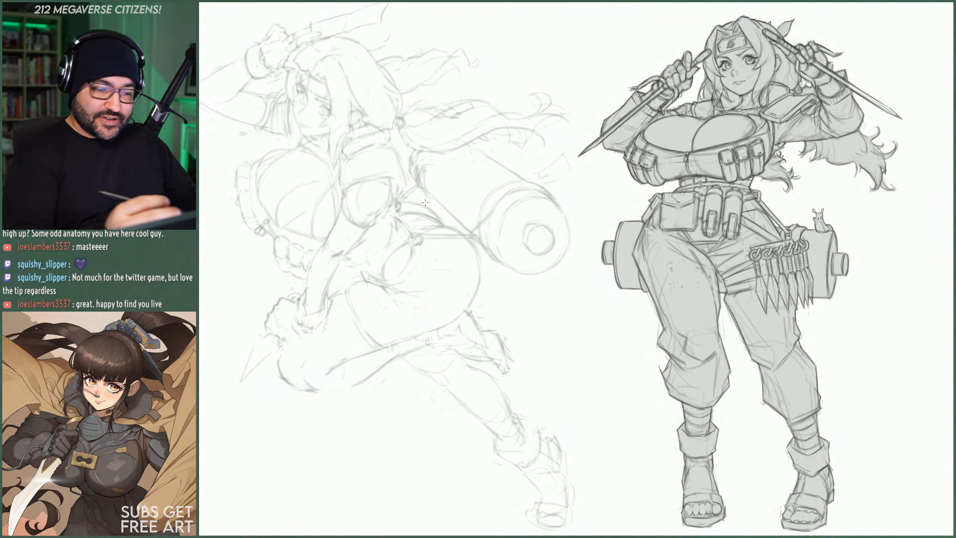
- Dismiss the canvas options, postpone the OBS Studio 32.1.0 update and minimize the OBS window
right_click(553, 54)
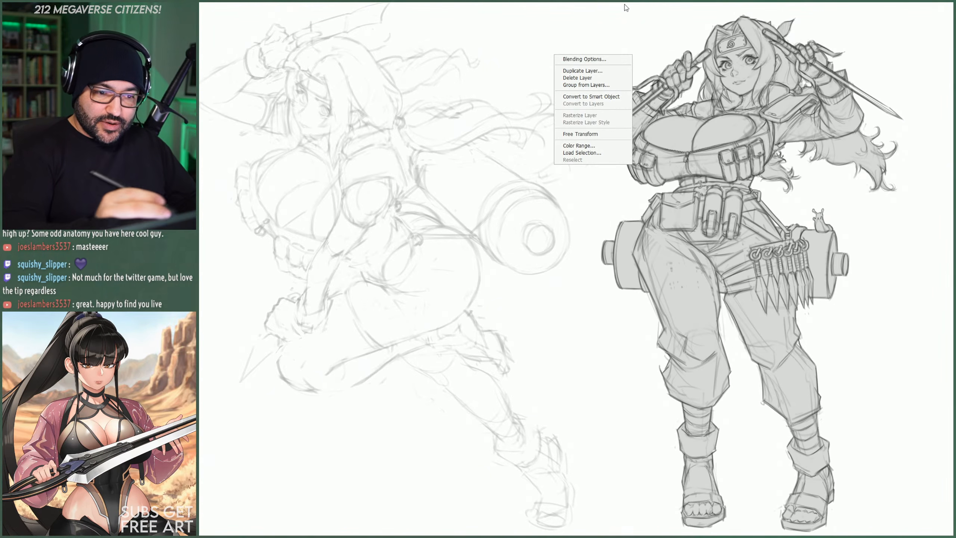
click(582, 3)
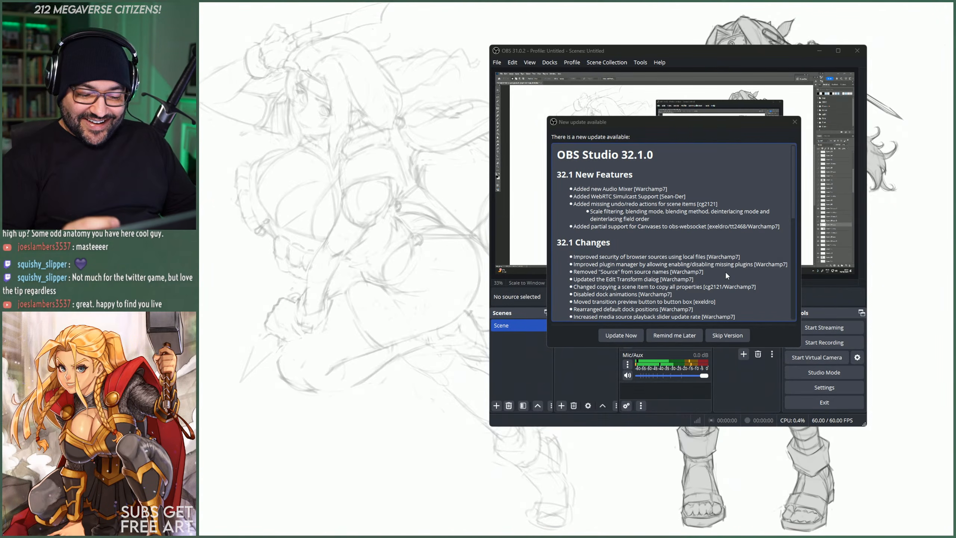
click(663, 334)
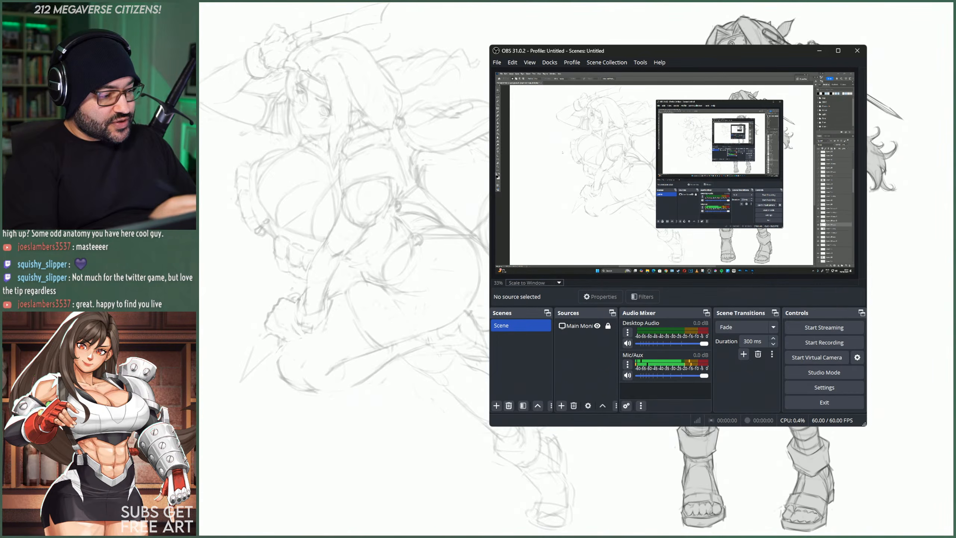
click(819, 53)
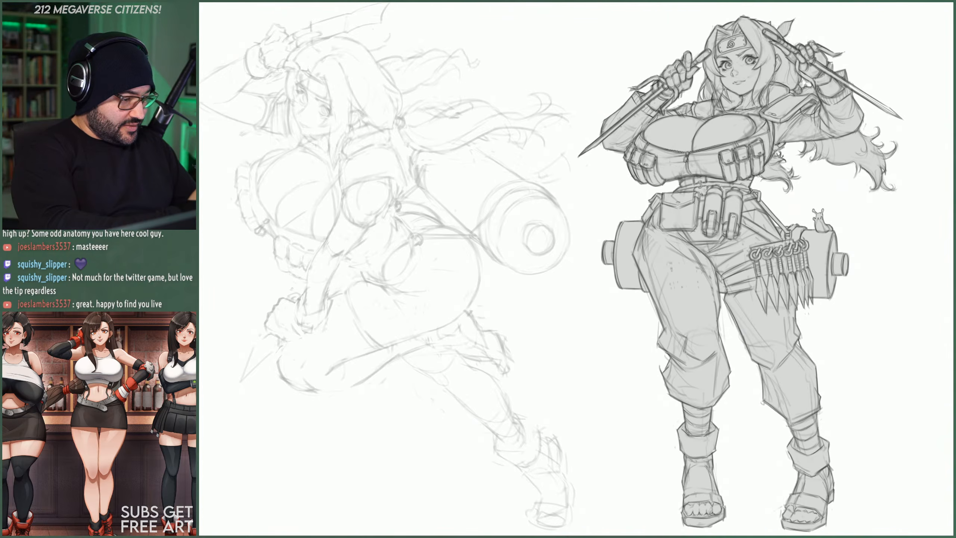
- Choose the Mikey Hard 34 brush and test it with a dot between the two figures
right_click(592, 340)
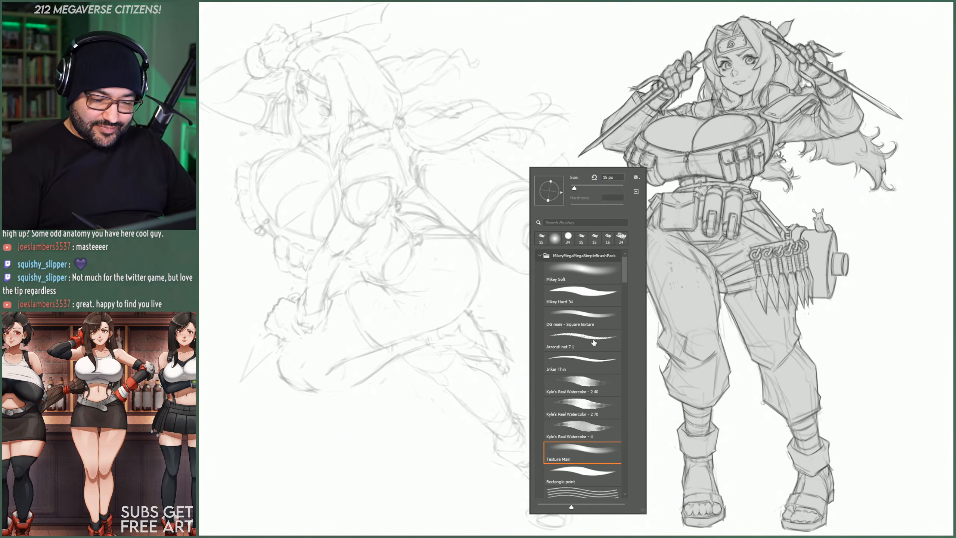
click(591, 302)
click(580, 46)
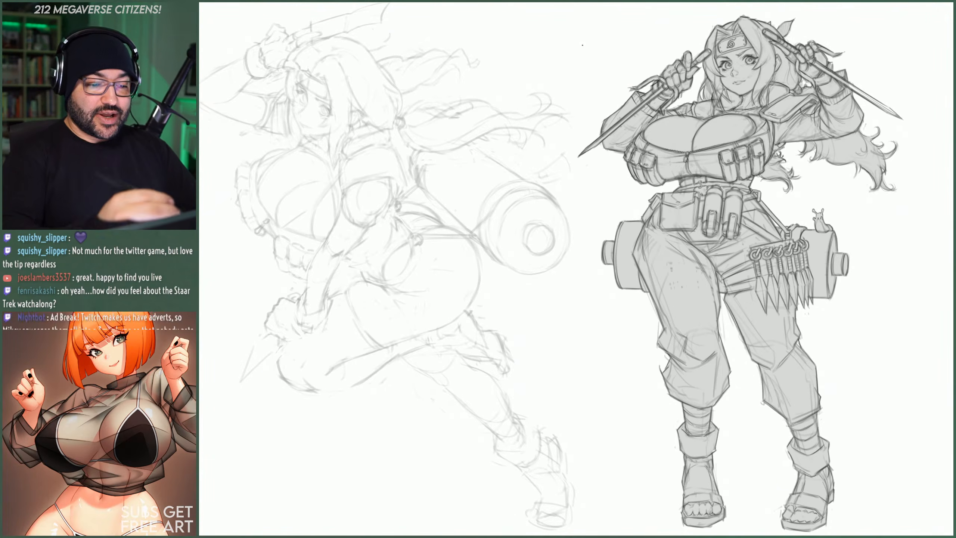
- Fill the canvas with long, fast black strokes crossing one central point at every angle, and clear the finished starburst
mouse_move(546, 23)
mouse_down()
mouse_move(563, 465)
mouse_move(571, 411)
mouse_up()
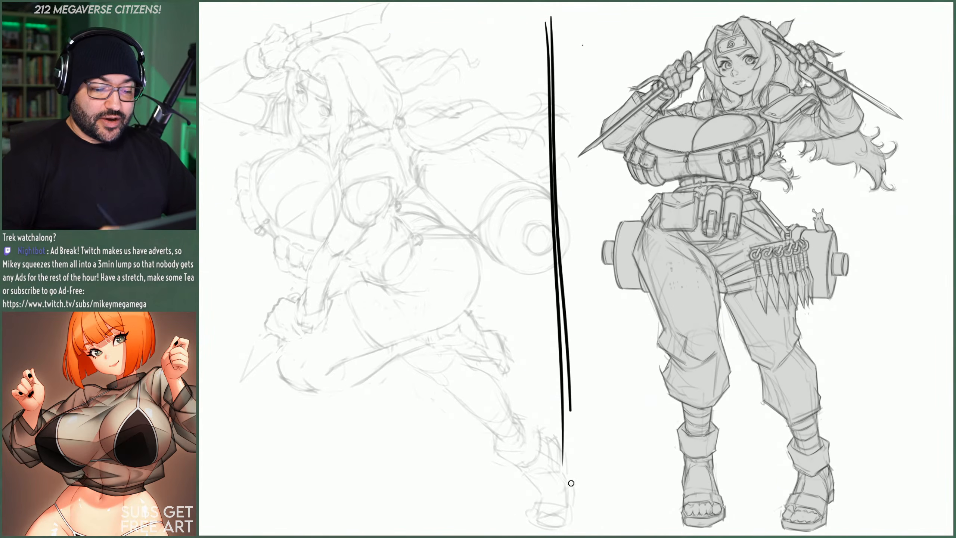
mouse_move(555, 24)
mouse_down()
mouse_move(573, 504)
mouse_move(557, 476)
mouse_move(558, 489)
mouse_up()
drag(568, 39, 540, 503)
mouse_move(606, 25)
mouse_down()
mouse_move(542, 345)
mouse_move(522, 502)
mouse_up()
mouse_move(633, 38)
mouse_down()
mouse_move(516, 379)
mouse_move(493, 494)
mouse_up()
mouse_move(674, 36)
mouse_down()
mouse_move(513, 357)
mouse_move(464, 486)
mouse_up()
mouse_move(707, 29)
mouse_down()
mouse_move(470, 416)
mouse_move(420, 531)
mouse_up()
mouse_move(745, 37)
mouse_down()
mouse_move(455, 418)
mouse_move(404, 506)
mouse_up()
mouse_move(806, 38)
mouse_down()
mouse_move(570, 239)
mouse_move(352, 498)
mouse_up()
mouse_move(796, 73)
mouse_down()
mouse_move(694, 141)
mouse_move(301, 501)
mouse_up()
drag(808, 83, 283, 520)
drag(826, 126, 237, 490)
drag(826, 154, 217, 473)
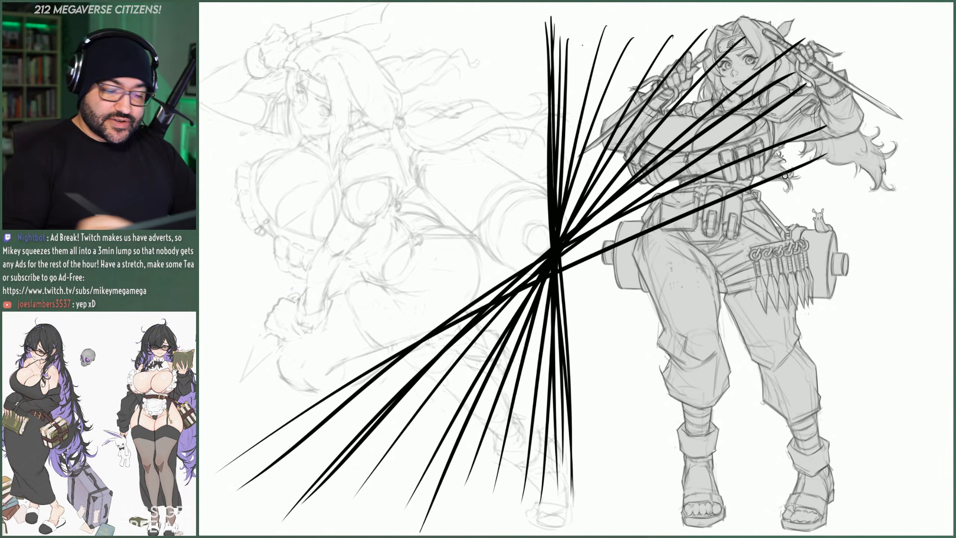
drag(850, 173, 210, 395)
drag(878, 196, 199, 358)
drag(846, 224, 199, 289)
mouse_move(883, 261)
mouse_down()
mouse_move(576, 245)
mouse_move(198, 259)
mouse_up()
drag(839, 266, 199, 247)
mouse_move(696, 257)
mouse_down()
mouse_move(549, 229)
mouse_move(199, 199)
mouse_up()
drag(290, 226, 827, 332)
drag(798, 341, 273, 204)
mouse_move(199, 202)
mouse_down()
mouse_move(791, 267)
mouse_move(273, 179)
mouse_up()
drag(817, 338, 198, 137)
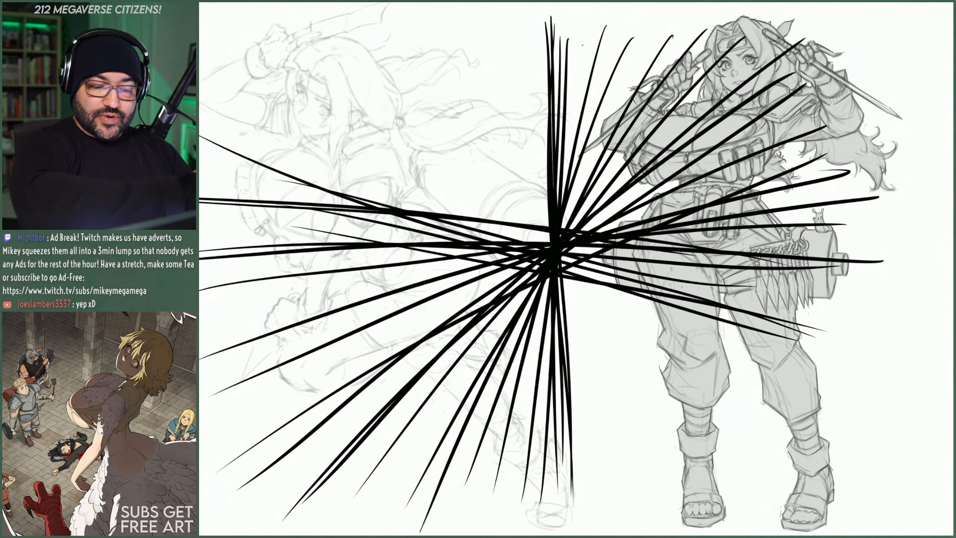
drag(887, 352, 237, 133)
mouse_move(237, 127)
mouse_down()
mouse_move(757, 308)
mouse_move(851, 361)
mouse_up()
mouse_move(890, 409)
mouse_down()
mouse_move(283, 96)
mouse_move(858, 447)
mouse_move(320, 71)
mouse_up()
mouse_move(276, 58)
mouse_down()
mouse_move(691, 323)
mouse_move(764, 385)
mouse_up()
drag(809, 445, 355, 59)
drag(319, 31, 542, 211)
drag(598, 286, 749, 429)
drag(369, 28, 548, 215)
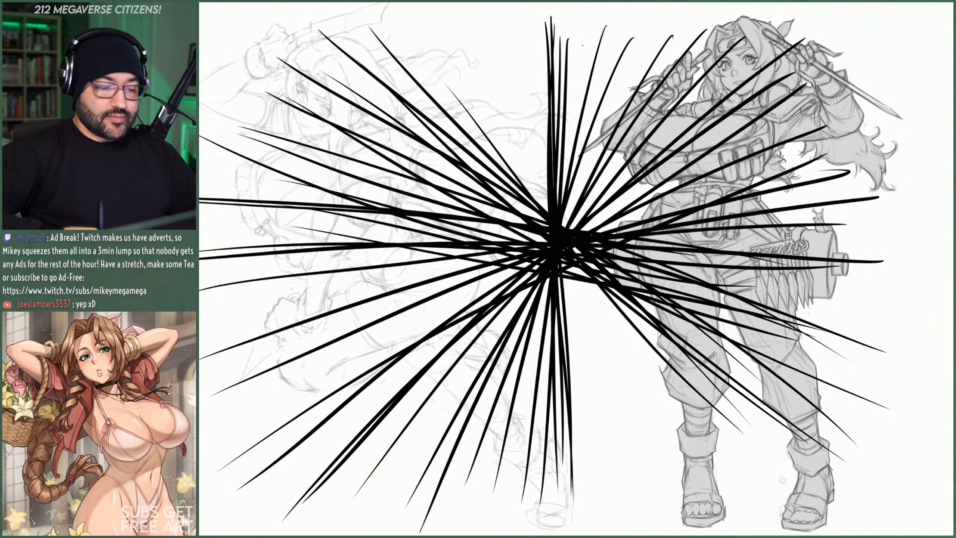
drag(432, 43, 548, 212)
mouse_move(617, 297)
mouse_down()
mouse_move(722, 412)
mouse_move(746, 456)
mouse_up()
drag(481, 88, 548, 207)
drag(505, 146, 664, 434)
drag(668, 453, 477, 12)
drag(504, 81, 648, 406)
drag(665, 442, 510, 38)
drag(515, 47, 611, 445)
drag(601, 392, 525, 15)
drag(530, 74, 583, 452)
drag(574, 399, 534, 81)
drag(534, 94, 557, 475)
drag(558, 432, 545, 150)
mouse_move(563, 87)
mouse_down()
mouse_move(546, 400)
mouse_move(605, 43)
mouse_up()
drag(593, 107, 524, 410)
drag(530, 372, 589, 76)
drag(588, 69, 511, 386)
drag(493, 454, 590, 77)
drag(601, 37, 497, 392)
mouse_move(482, 456)
mouse_down()
mouse_move(635, 80)
mouse_move(465, 393)
mouse_up()
drag(445, 456, 669, 88)
drag(718, 48, 454, 407)
drag(398, 487, 736, 63)
drag(737, 63, 456, 406)
mouse_move(455, 407)
mouse_down()
mouse_move(712, 102)
mouse_move(389, 430)
mouse_move(783, 97)
mouse_up()
mouse_move(783, 97)
mouse_down()
mouse_move(409, 402)
mouse_move(815, 91)
mouse_up()
mouse_move(815, 91)
mouse_down()
mouse_move(413, 388)
mouse_move(726, 151)
mouse_up()
drag(726, 151, 274, 433)
mouse_move(275, 434)
mouse_down()
mouse_move(794, 124)
mouse_move(244, 435)
mouse_up()
mouse_move(245, 435)
mouse_down()
mouse_move(777, 141)
mouse_move(228, 425)
mouse_up()
mouse_move(228, 425)
mouse_down()
mouse_move(558, 228)
mouse_move(280, 378)
mouse_up()
drag(279, 378, 765, 174)
mouse_move(764, 174)
mouse_down()
mouse_move(220, 390)
mouse_move(785, 167)
mouse_up()
mouse_move(784, 167)
mouse_down()
mouse_move(200, 386)
mouse_move(199, 344)
mouse_move(841, 180)
mouse_up()
drag(842, 180, 348, 282)
drag(248, 322, 217, 330)
mouse_move(217, 330)
mouse_down()
mouse_move(800, 204)
mouse_move(200, 300)
mouse_up()
mouse_move(199, 300)
mouse_down()
mouse_move(779, 233)
mouse_move(200, 261)
mouse_up()
mouse_move(199, 261)
mouse_down()
mouse_move(803, 234)
mouse_move(200, 251)
mouse_up()
mouse_move(199, 250)
mouse_down()
mouse_move(794, 244)
mouse_move(214, 217)
mouse_move(783, 271)
mouse_up()
drag(782, 271, 213, 180)
drag(213, 181, 834, 308)
mouse_move(833, 308)
mouse_down()
mouse_move(231, 164)
mouse_move(797, 339)
mouse_up()
drag(798, 340, 220, 138)
mouse_move(220, 138)
mouse_down()
mouse_move(871, 366)
mouse_move(280, 123)
mouse_move(856, 378)
mouse_up()
drag(856, 378, 331, 107)
drag(331, 107, 853, 417)
mouse_move(853, 417)
mouse_down()
mouse_move(359, 108)
mouse_move(771, 406)
mouse_move(791, 452)
mouse_move(670, 427)
mouse_move(448, 96)
mouse_up()
drag(448, 96, 745, 520)
mouse_move(745, 520)
mouse_down()
mouse_move(464, 109)
mouse_move(706, 489)
mouse_up()
mouse_move(706, 490)
mouse_down()
mouse_move(476, 99)
mouse_move(677, 530)
mouse_move(624, 535)
mouse_up()
mouse_move(624, 535)
mouse_down()
mouse_move(572, 377)
mouse_move(517, 132)
mouse_move(476, 56)
mouse_move(534, 49)
mouse_move(523, 490)
mouse_move(623, 64)
mouse_up()
mouse_move(623, 65)
mouse_down()
mouse_move(474, 495)
mouse_move(663, 53)
mouse_up()
mouse_move(662, 53)
mouse_down()
mouse_move(427, 475)
mouse_move(712, 45)
mouse_up()
mouse_move(712, 45)
mouse_down()
mouse_move(405, 437)
mouse_move(689, 83)
mouse_up()
mouse_move(689, 83)
mouse_down()
mouse_move(352, 464)
mouse_move(689, 121)
mouse_move(781, 73)
mouse_move(835, 63)
mouse_move(287, 444)
mouse_up()
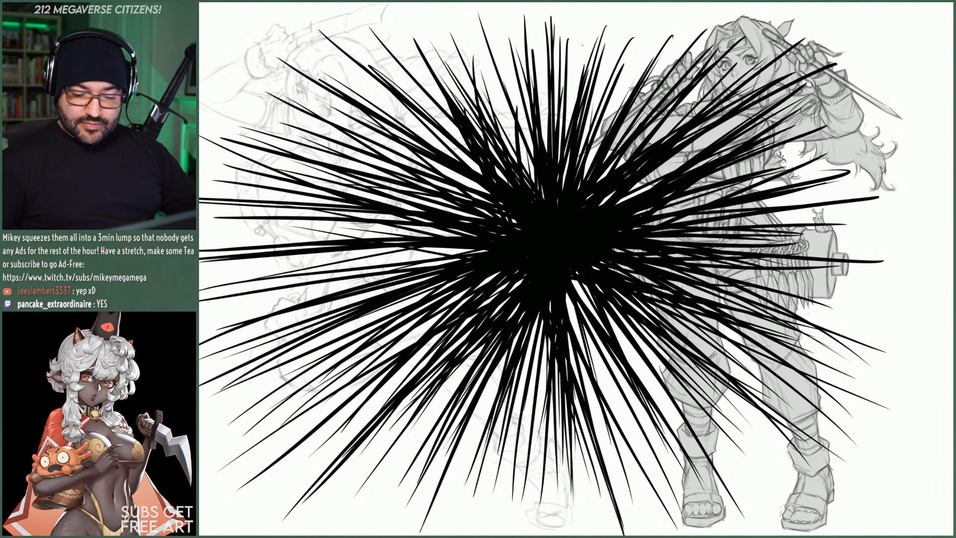
key(Delete)
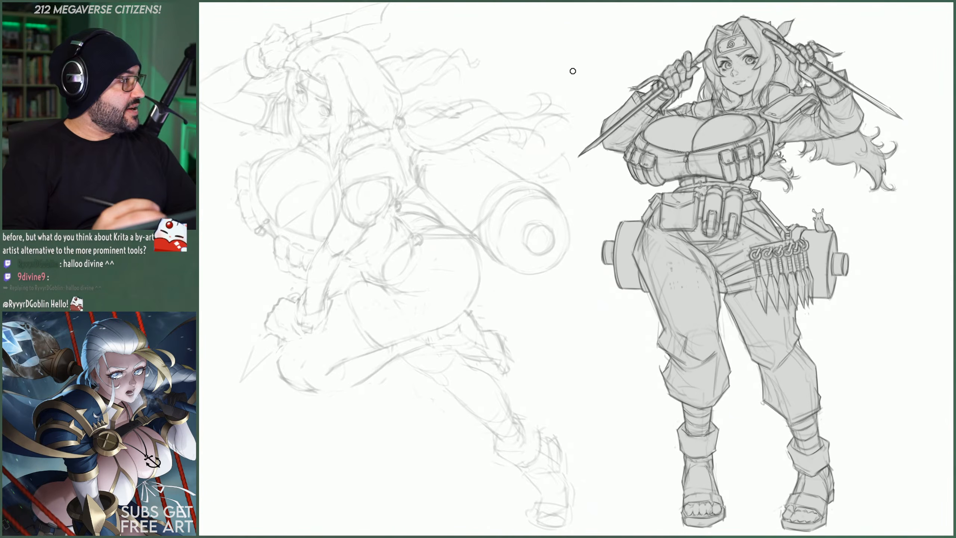
- Draw overlapping practice circles of different sizes between the figures and over the standing figure's upper body, retracing each one several times
mouse_move(528, 41)
mouse_down()
mouse_move(588, 94)
mouse_move(551, 36)
mouse_move(594, 76)
mouse_move(565, 28)
mouse_move(542, 128)
mouse_up()
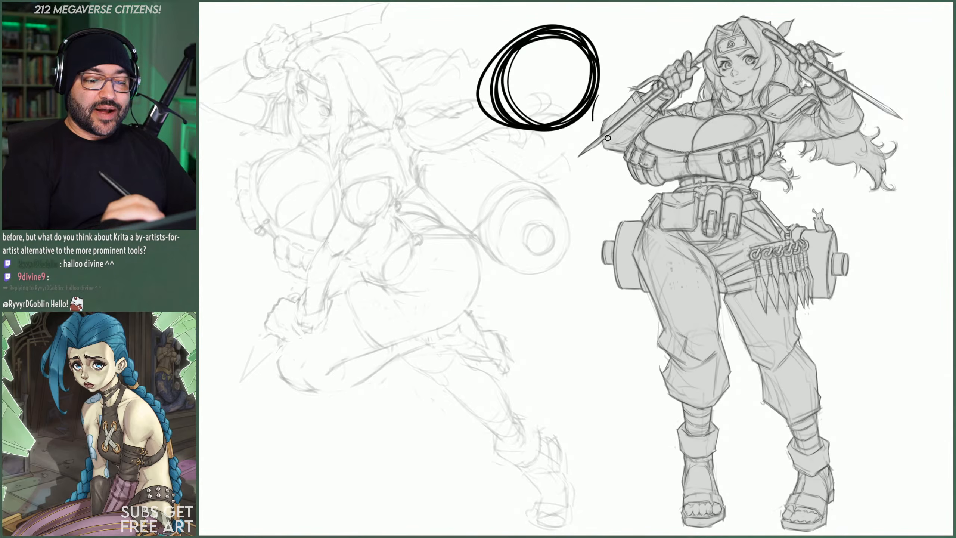
mouse_move(608, 138)
mouse_down()
mouse_move(636, 125)
mouse_move(629, 138)
mouse_up()
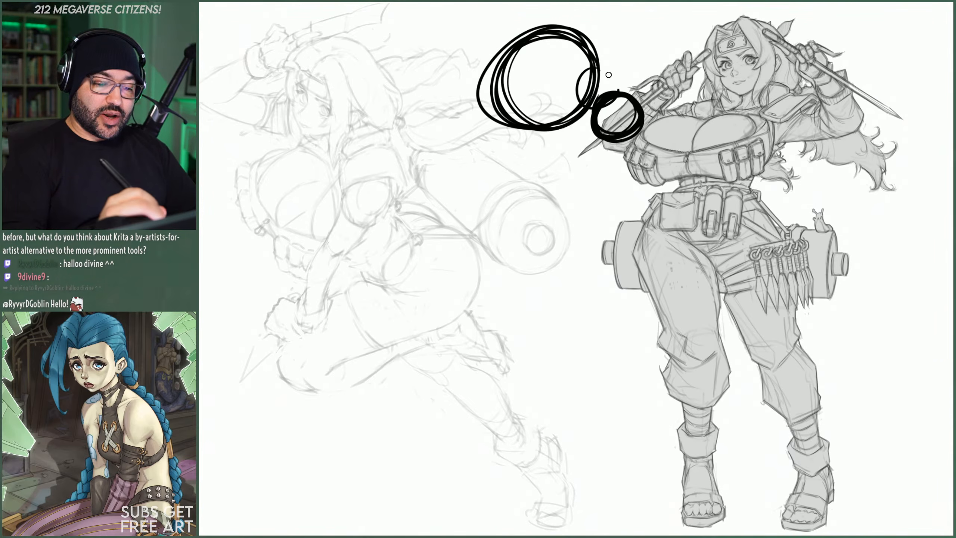
mouse_move(617, 35)
mouse_down()
mouse_move(542, 61)
mouse_move(540, 114)
mouse_move(565, 165)
mouse_move(688, 97)
mouse_move(662, 49)
mouse_move(678, 45)
mouse_up()
mouse_move(606, 18)
mouse_down()
mouse_move(673, 143)
mouse_move(685, 76)
mouse_move(677, 148)
mouse_up()
mouse_move(661, 97)
mouse_down()
mouse_move(647, 75)
mouse_move(715, 45)
mouse_move(675, 96)
mouse_up()
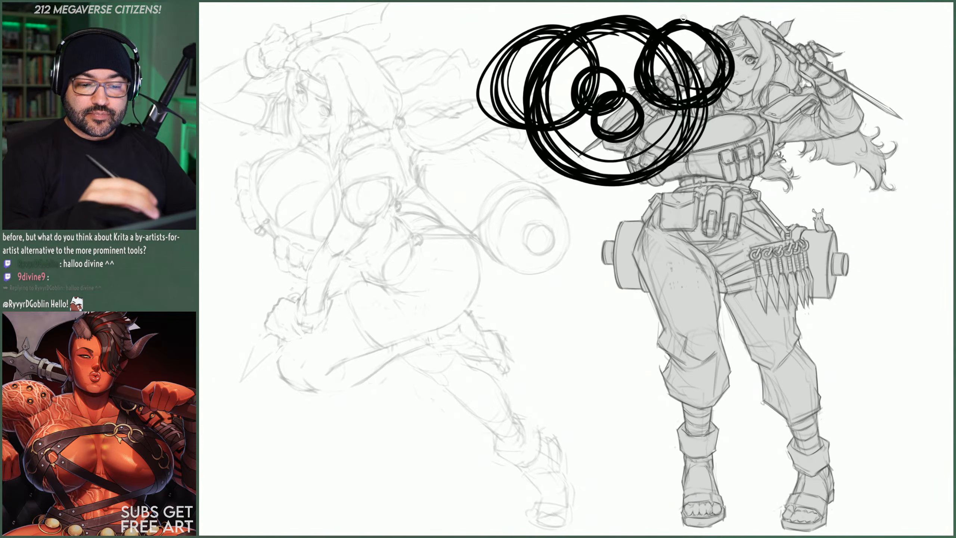
mouse_move(690, 142)
mouse_down()
mouse_move(790, 75)
mouse_move(677, 162)
mouse_move(809, 68)
mouse_move(840, 170)
mouse_move(737, 76)
mouse_move(809, 226)
mouse_move(697, 196)
mouse_move(811, 99)
mouse_move(685, 154)
mouse_move(749, 215)
mouse_move(797, 238)
mouse_up()
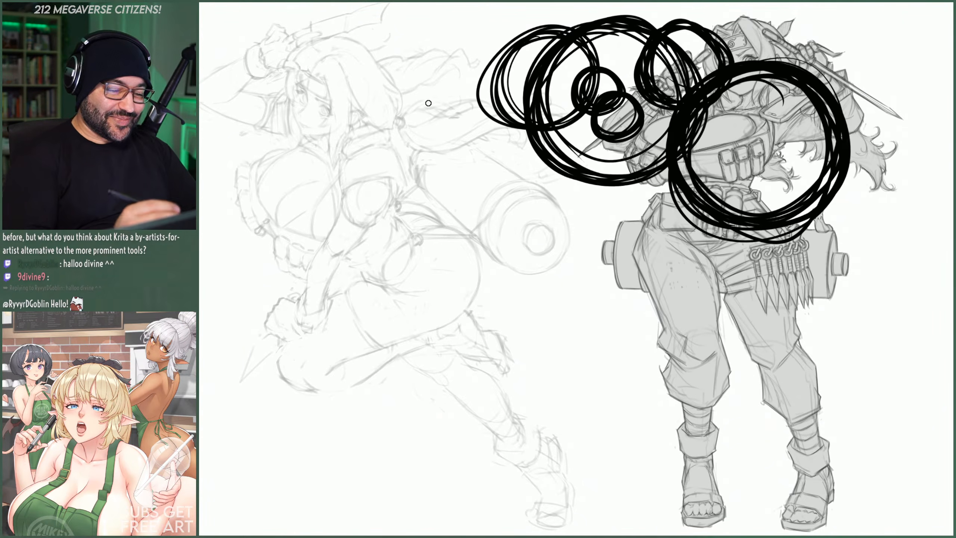
- Draw a large retraced circle over the crouching figure's torso and three smaller ones in a row below it
drag(343, 119, 403, 308)
mouse_move(412, 311)
mouse_down()
mouse_move(390, 331)
mouse_move(497, 261)
mouse_move(470, 301)
mouse_move(358, 358)
mouse_up()
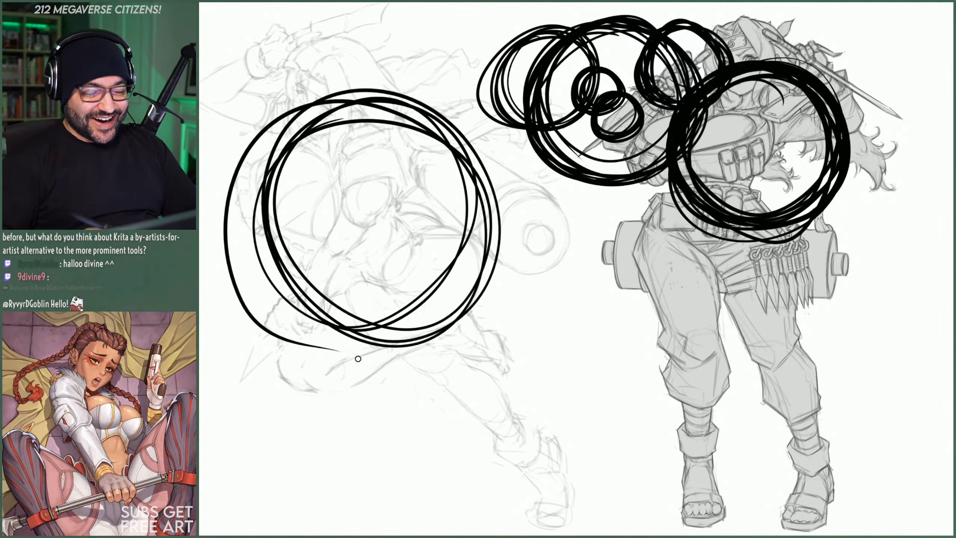
mouse_move(401, 117)
mouse_down()
mouse_move(362, 343)
mouse_move(301, 98)
mouse_move(467, 196)
mouse_move(425, 124)
mouse_move(391, 100)
mouse_move(470, 203)
mouse_move(219, 273)
mouse_up()
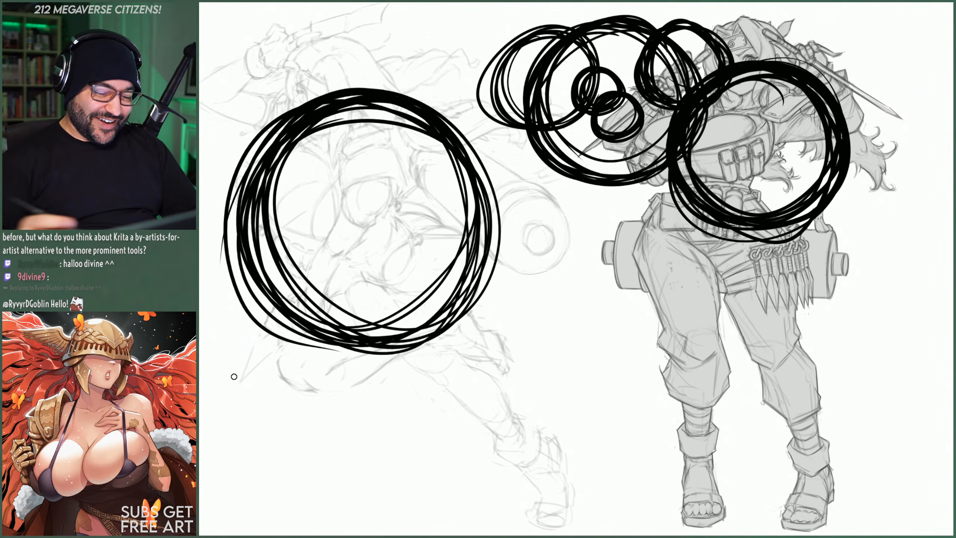
mouse_move(404, 448)
mouse_down()
mouse_move(426, 414)
mouse_move(377, 433)
mouse_move(399, 388)
mouse_up()
mouse_move(474, 340)
mouse_down()
mouse_move(531, 361)
mouse_move(482, 425)
mouse_move(516, 335)
mouse_move(484, 421)
mouse_up()
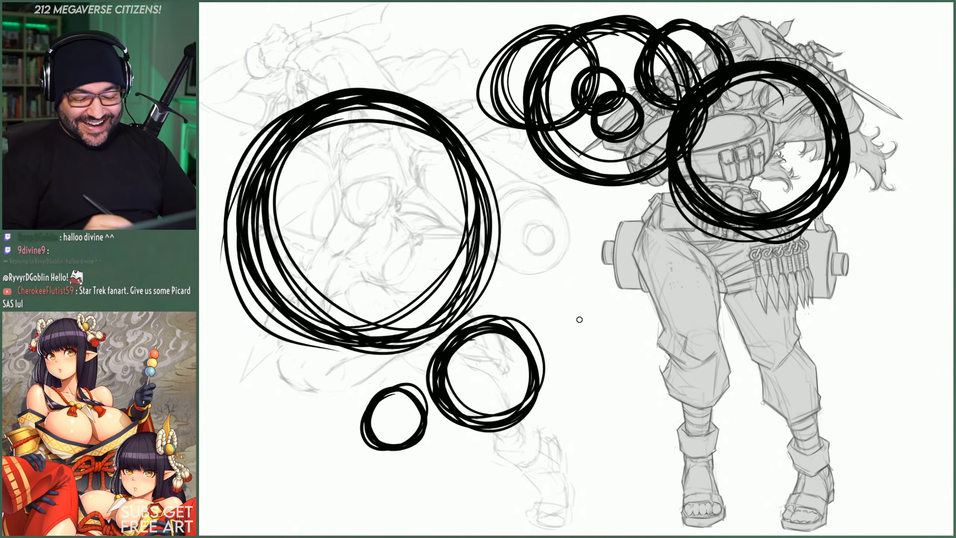
mouse_move(568, 327)
mouse_down()
mouse_move(554, 362)
mouse_move(602, 344)
mouse_up()
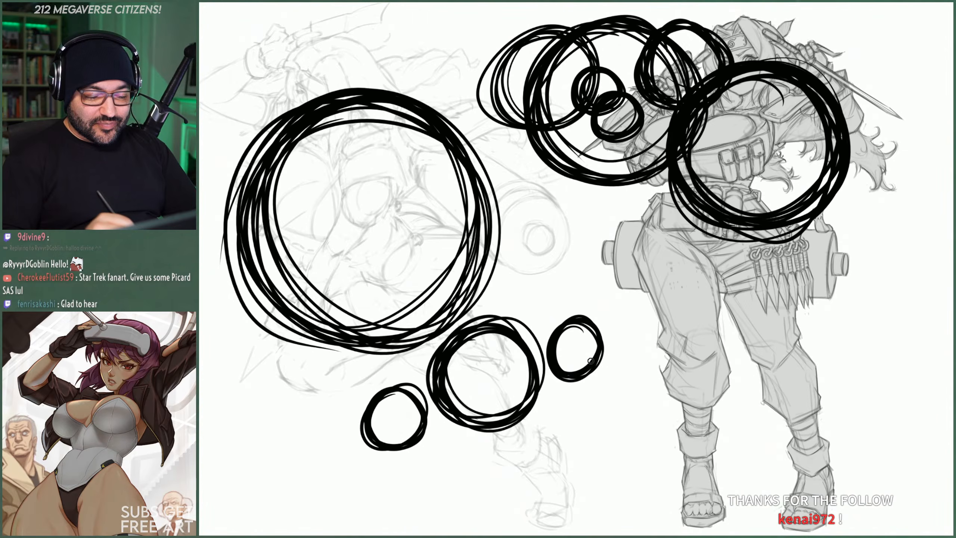
- Draw retraced practice circles below and between the figures, then over the standing figure's thigh, lower leg, raised hand and hip side
mouse_move(598, 298)
mouse_down()
mouse_move(625, 377)
mouse_move(640, 339)
mouse_move(519, 421)
mouse_move(643, 376)
mouse_move(629, 396)
mouse_move(612, 376)
mouse_move(726, 331)
mouse_move(640, 399)
mouse_move(715, 372)
mouse_move(606, 312)
mouse_move(726, 339)
mouse_move(673, 384)
mouse_move(725, 327)
mouse_move(662, 263)
mouse_move(625, 259)
mouse_up()
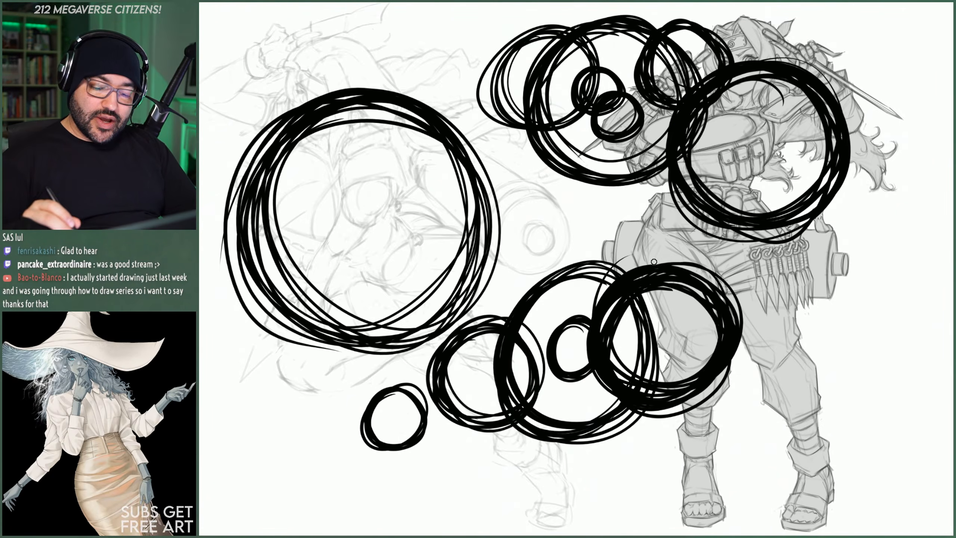
mouse_move(840, 348)
mouse_down()
mouse_move(809, 396)
mouse_move(828, 410)
mouse_move(845, 335)
mouse_up()
mouse_move(826, 405)
mouse_down()
mouse_move(865, 399)
mouse_move(798, 362)
mouse_move(866, 373)
mouse_move(820, 326)
mouse_up()
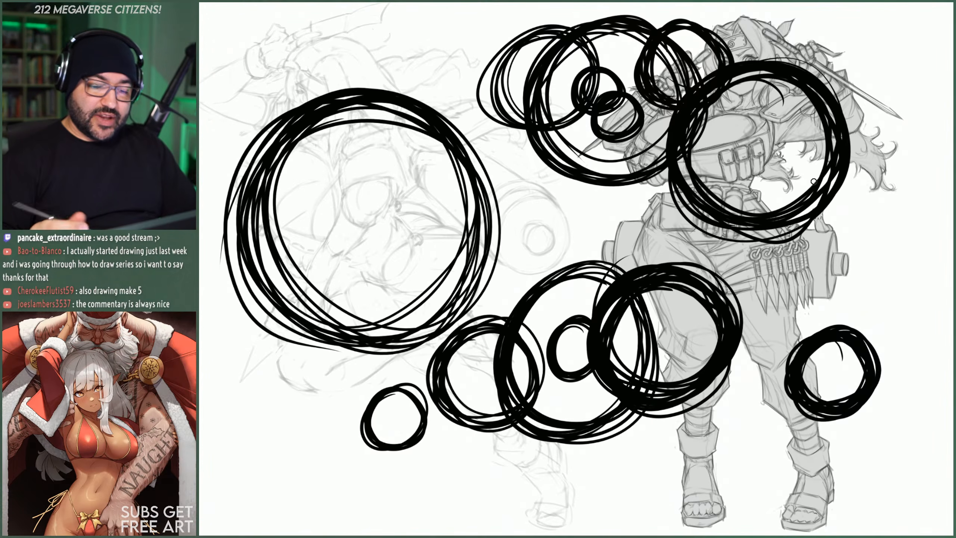
mouse_move(785, 272)
mouse_down()
mouse_move(846, 286)
mouse_move(907, 211)
mouse_move(809, 294)
mouse_move(896, 279)
mouse_move(756, 257)
mouse_move(773, 242)
mouse_up()
mouse_move(847, 50)
mouse_down()
mouse_move(892, 76)
mouse_move(862, 104)
mouse_move(835, 92)
mouse_up()
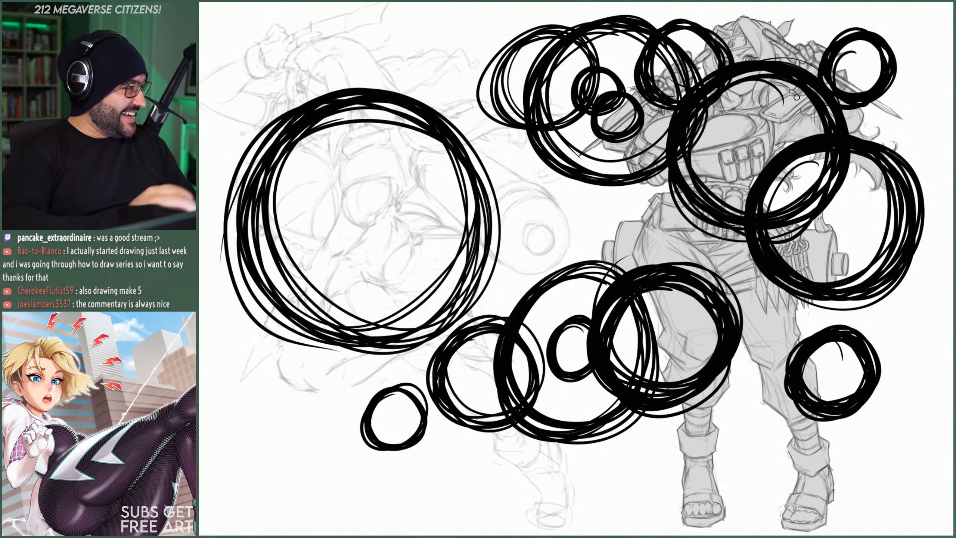
- Draw retraced circles of varied sizes around the crouching figure, over its head, hip and front knee and in the empty areas nearby
mouse_move(264, 80)
mouse_down()
mouse_move(338, 203)
mouse_move(327, 53)
mouse_move(226, 63)
mouse_move(354, 97)
mouse_move(361, 158)
mouse_move(335, 64)
mouse_move(241, 37)
mouse_move(354, 79)
mouse_move(222, 46)
mouse_move(331, 188)
mouse_move(380, 113)
mouse_move(386, 153)
mouse_up()
mouse_move(259, 360)
mouse_down()
mouse_move(297, 380)
mouse_move(264, 350)
mouse_move(210, 372)
mouse_move(252, 451)
mouse_move(293, 361)
mouse_move(279, 461)
mouse_move(241, 452)
mouse_move(292, 449)
mouse_up()
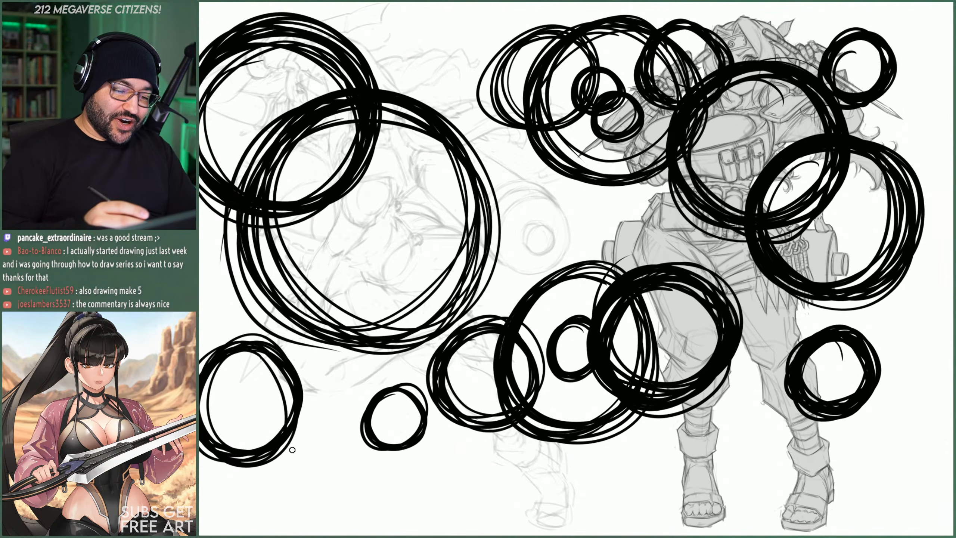
mouse_move(480, 165)
mouse_down()
mouse_move(436, 226)
mouse_move(534, 256)
mouse_move(444, 196)
mouse_move(463, 171)
mouse_move(549, 211)
mouse_move(470, 295)
mouse_up()
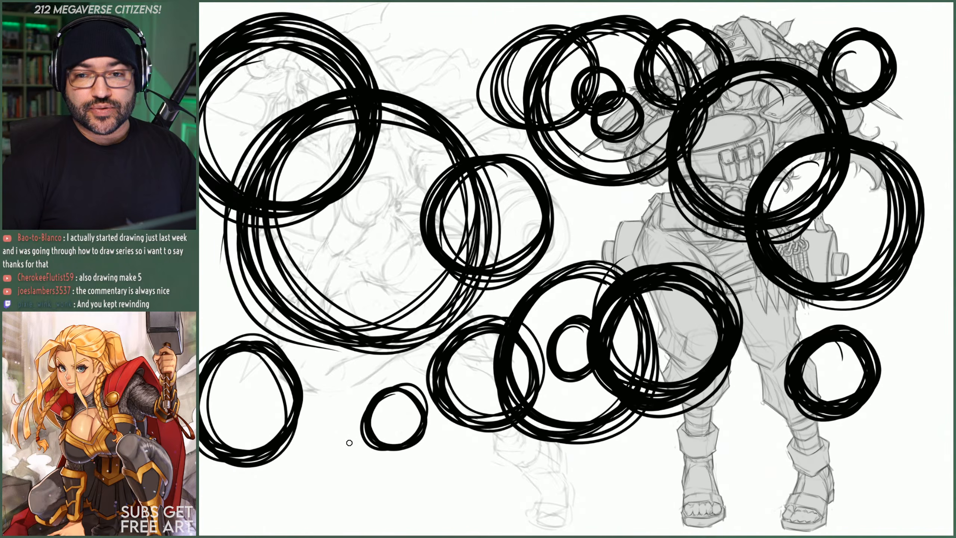
mouse_move(424, 59)
mouse_down()
mouse_move(414, 102)
mouse_move(455, 57)
mouse_move(397, 87)
mouse_up()
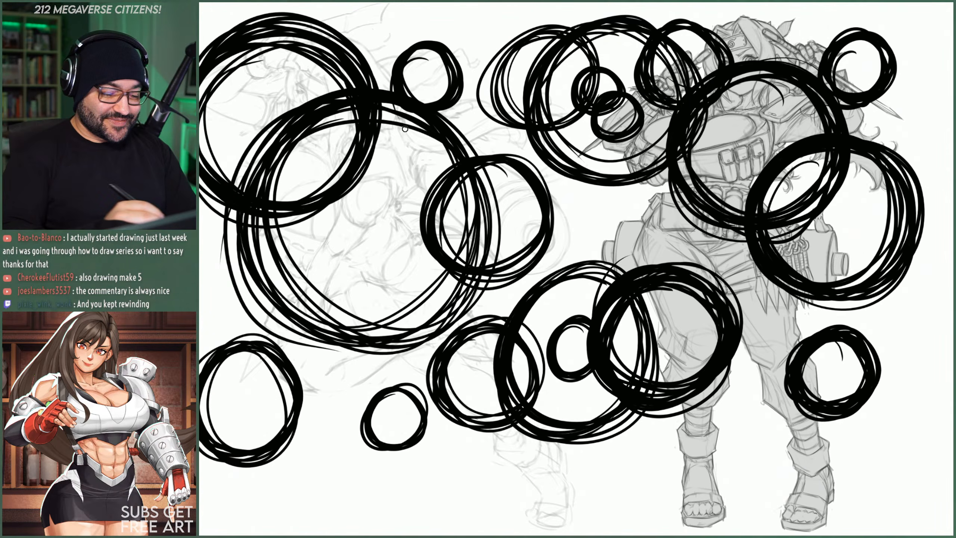
mouse_move(339, 252)
mouse_down()
mouse_move(301, 411)
mouse_move(271, 392)
mouse_move(286, 395)
mouse_move(286, 271)
mouse_move(407, 268)
mouse_move(324, 416)
mouse_move(286, 257)
mouse_move(326, 396)
mouse_up()
drag(410, 352, 372, 381)
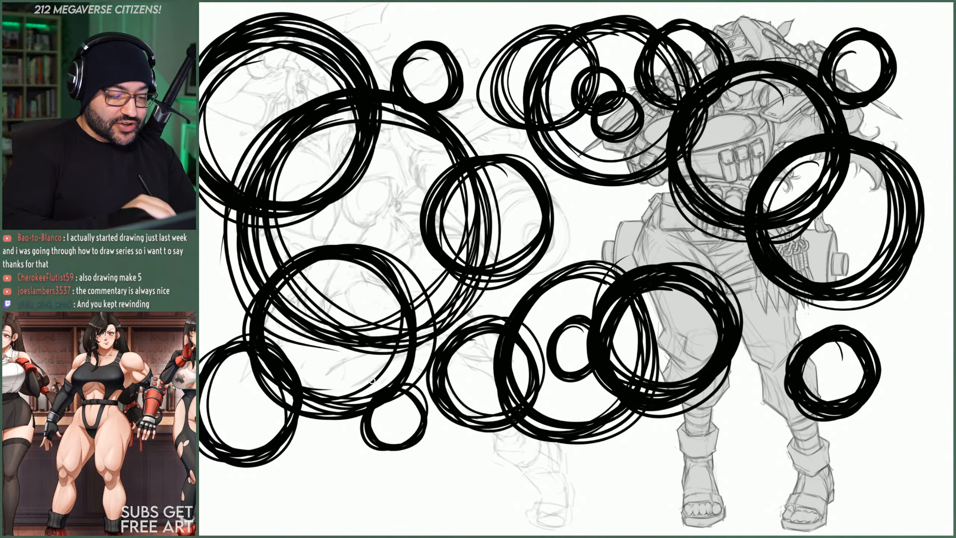
mouse_move(412, 306)
mouse_down()
mouse_move(248, 301)
mouse_move(414, 313)
mouse_move(418, 360)
mouse_up()
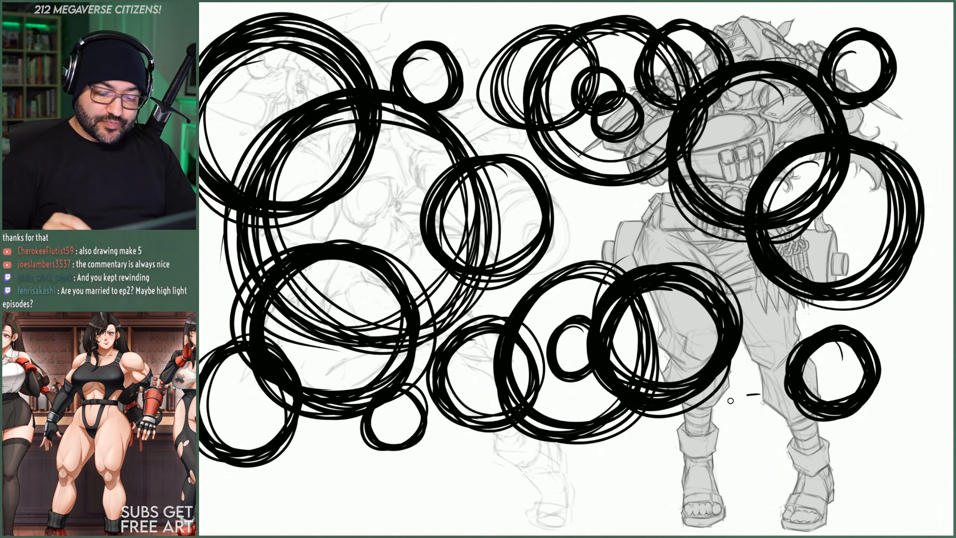
- Draw a retraced circle over the standing figure's shins and a large one over its hips, and clear all the practice circles
mouse_move(730, 400)
mouse_down()
mouse_move(783, 433)
mouse_move(703, 418)
mouse_move(756, 399)
mouse_move(718, 479)
mouse_move(755, 390)
mouse_up()
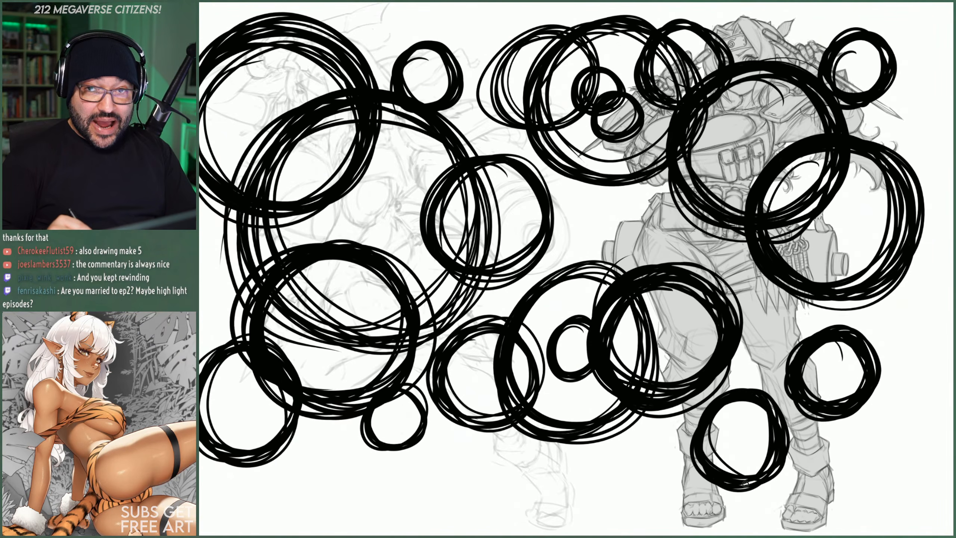
mouse_move(718, 462)
mouse_down()
mouse_move(790, 414)
mouse_move(786, 471)
mouse_up()
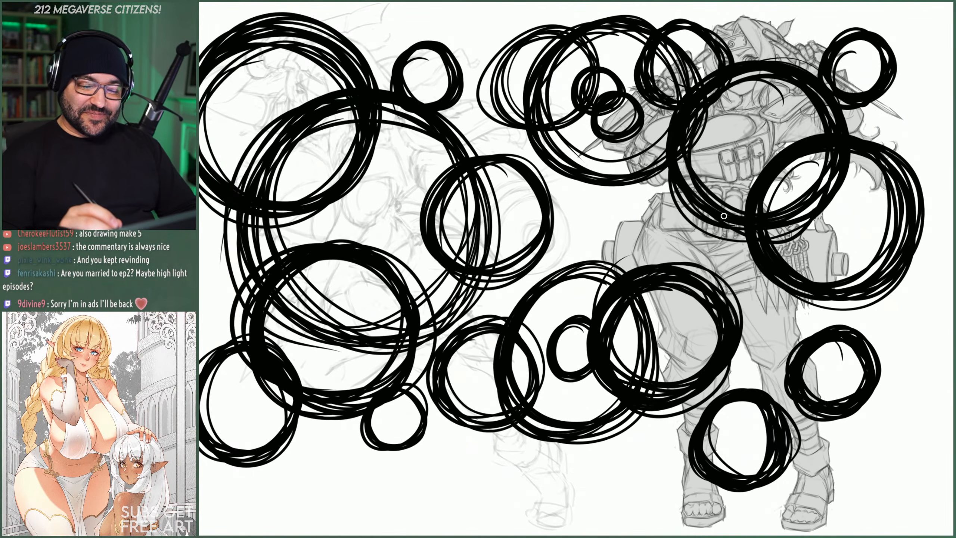
mouse_move(750, 204)
mouse_down()
mouse_move(711, 193)
mouse_move(810, 219)
mouse_move(685, 197)
mouse_move(798, 324)
mouse_move(689, 312)
mouse_move(753, 350)
mouse_move(660, 313)
mouse_move(678, 323)
mouse_move(674, 335)
mouse_move(809, 316)
mouse_move(702, 186)
mouse_move(692, 328)
mouse_move(828, 241)
mouse_move(787, 313)
mouse_move(816, 286)
mouse_move(826, 241)
mouse_up()
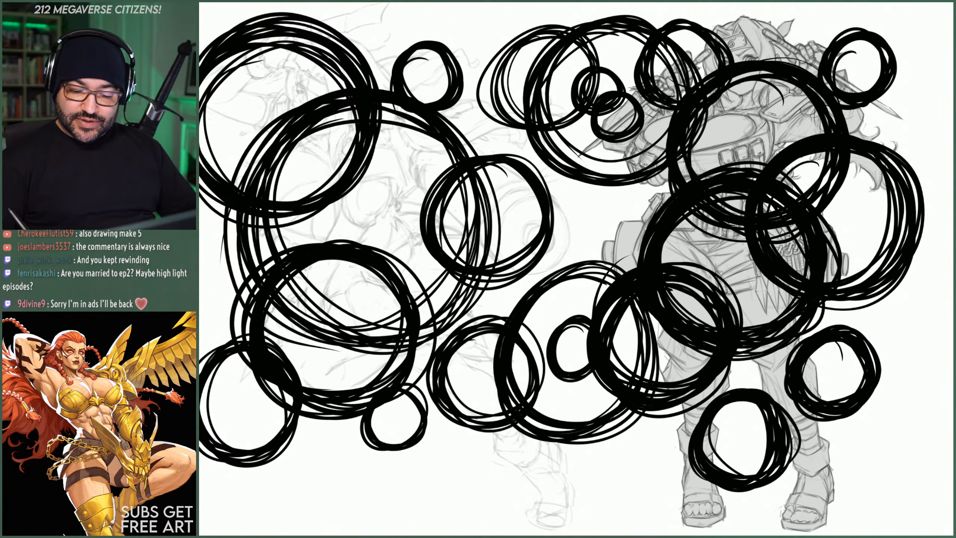
key(Delete)
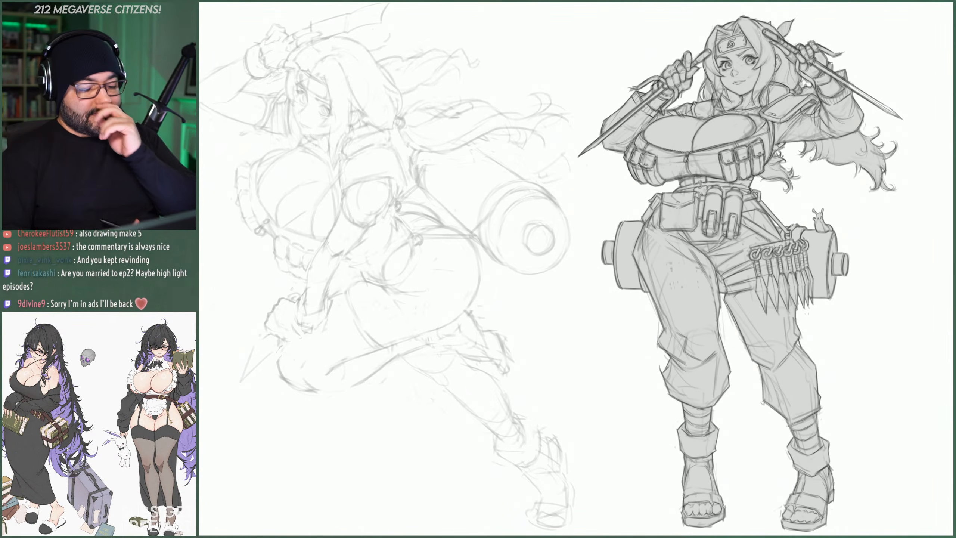
key(alt+Tab)
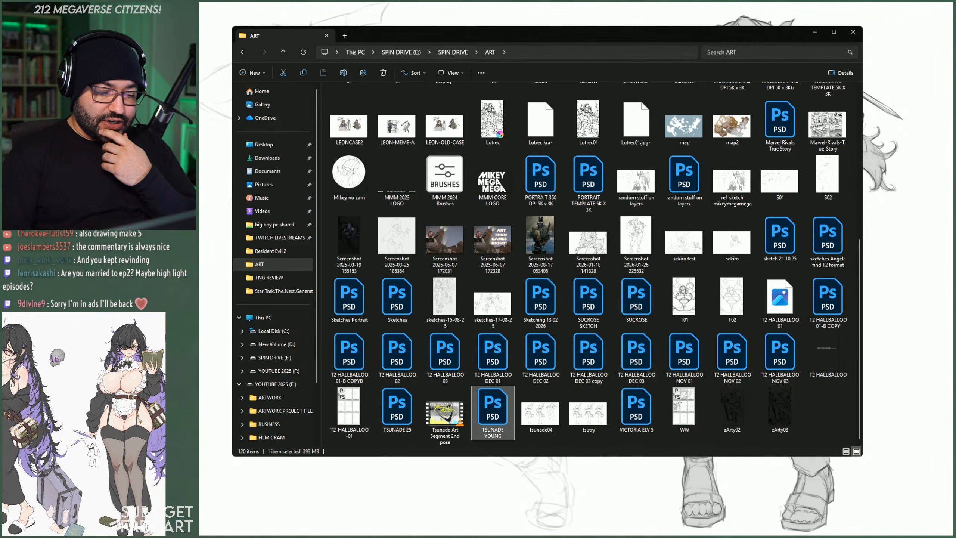
scroll(855, 233, up, 5)
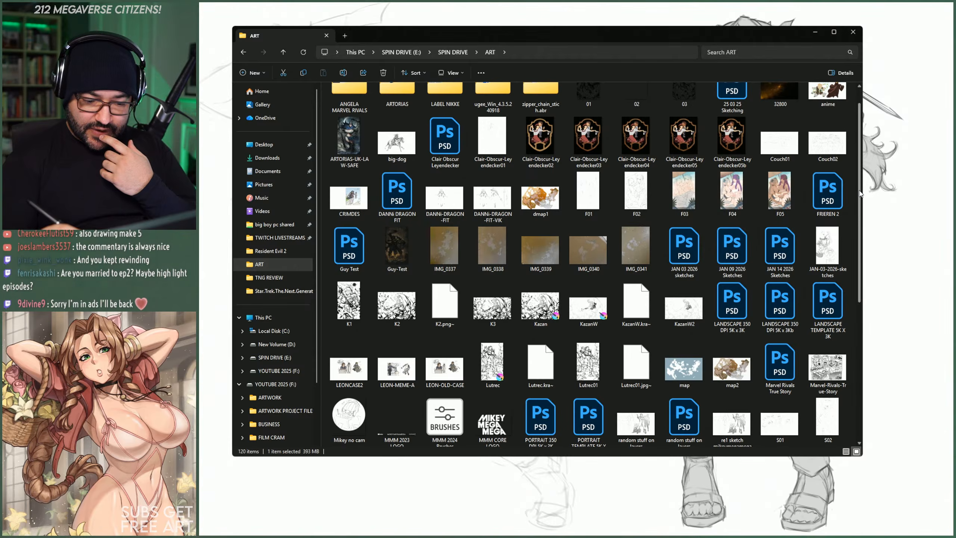
scroll(827, 173, up, 1)
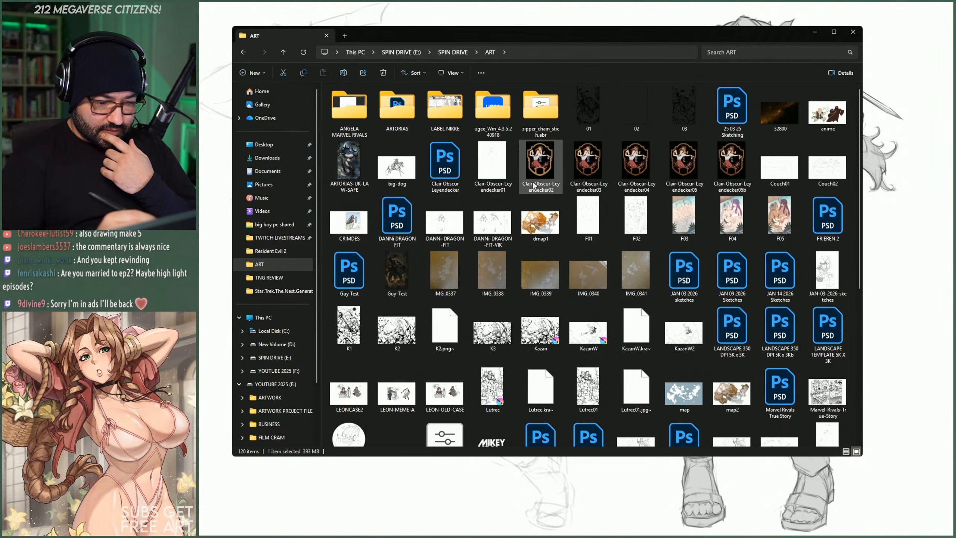
double_click(397, 107)
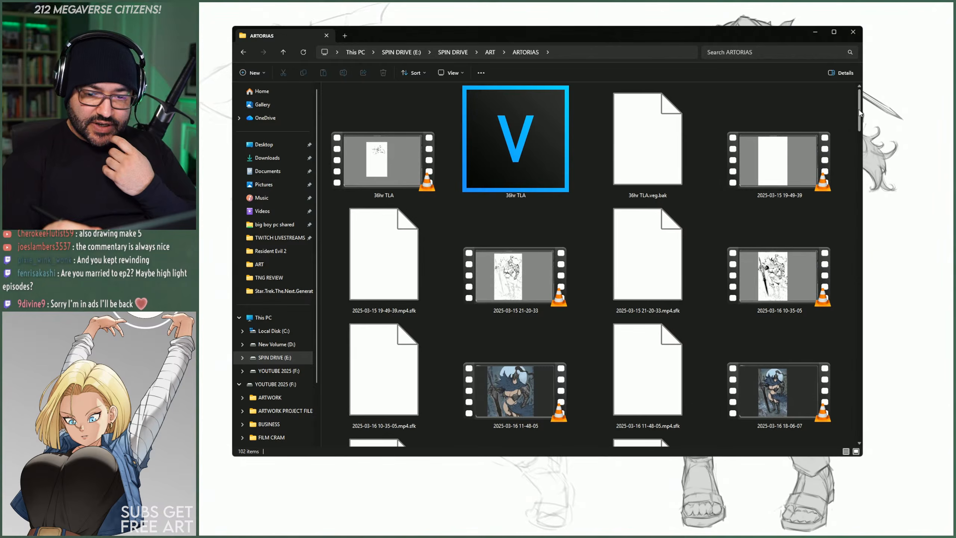
scroll(856, 122, down, 3)
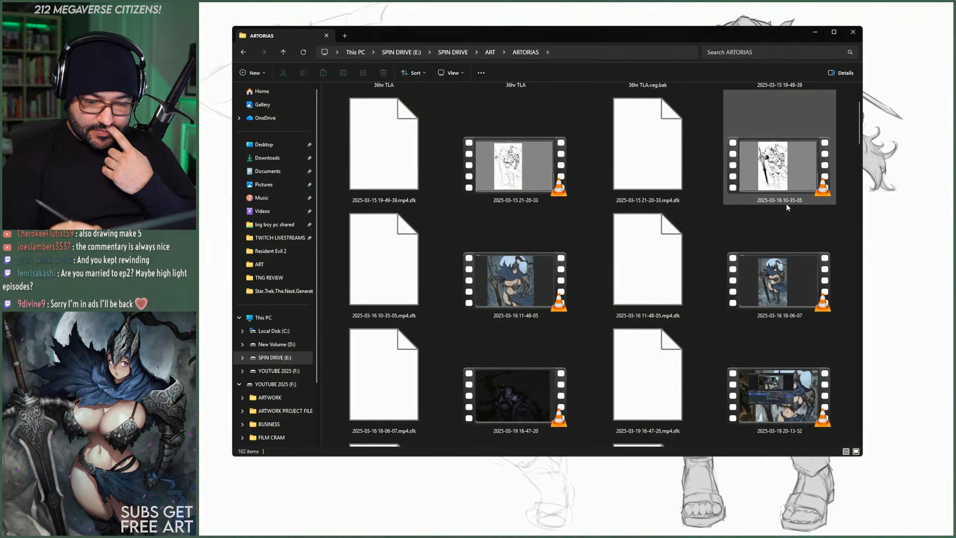
double_click(516, 159)
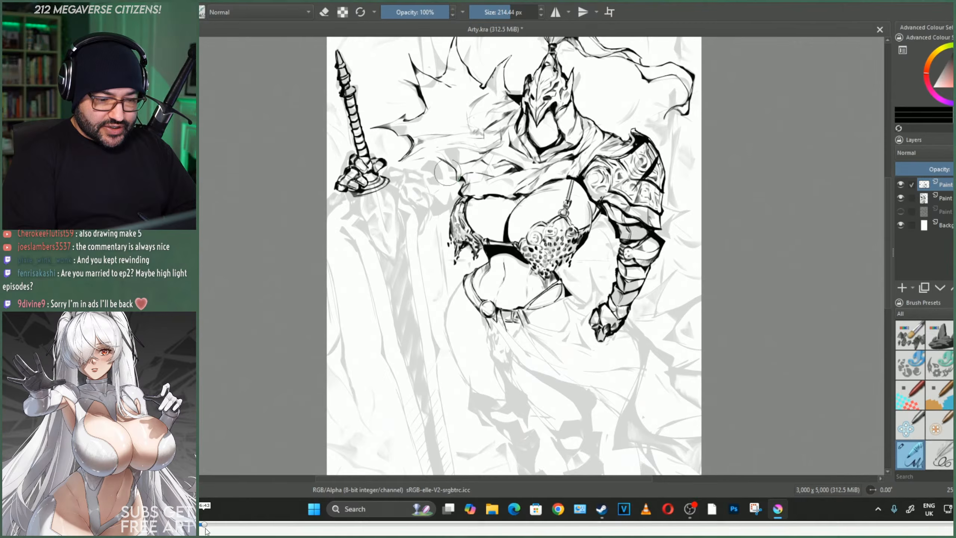
- Skim the Artorias inking recording from its early part to its end, reviewing how the line art develops, and leave the player
drag(205, 525, 263, 524)
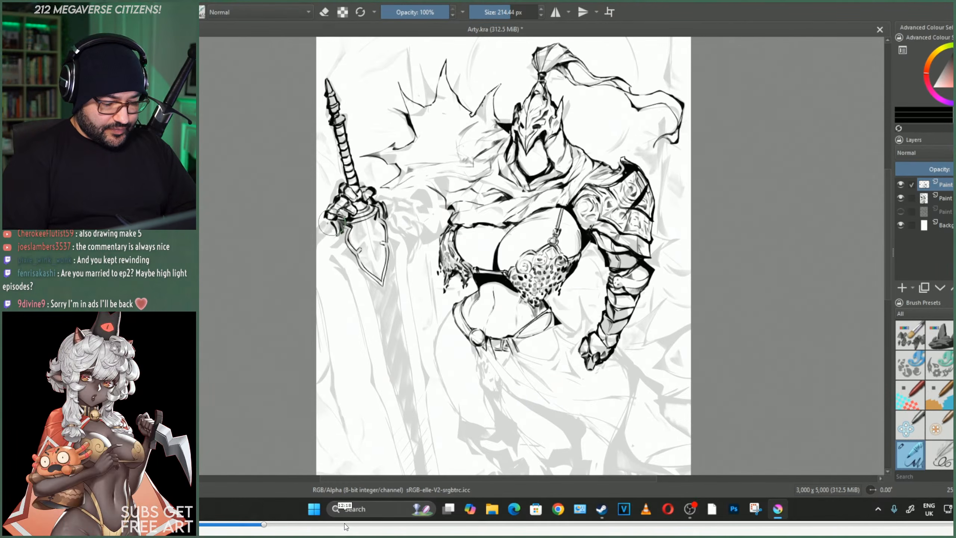
click(357, 525)
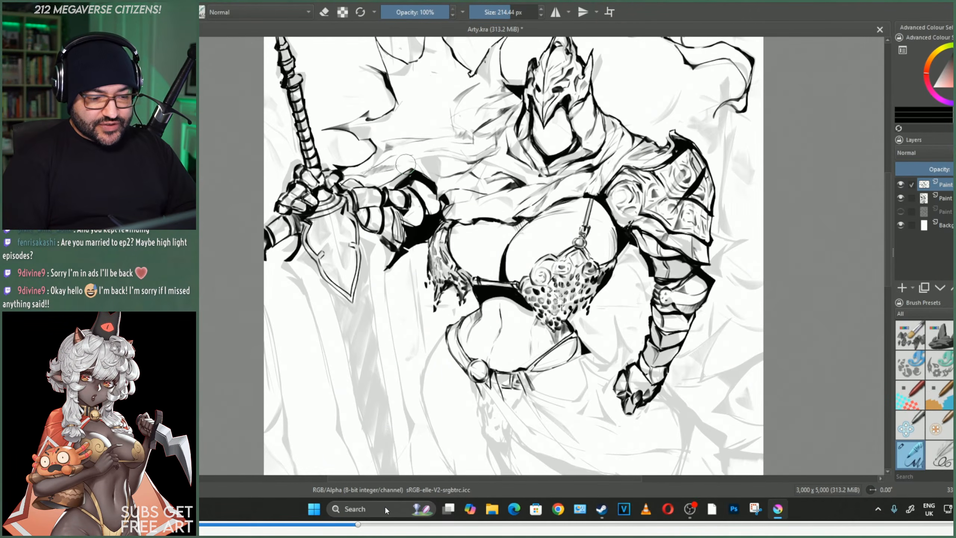
drag(383, 524, 495, 525)
click(529, 524)
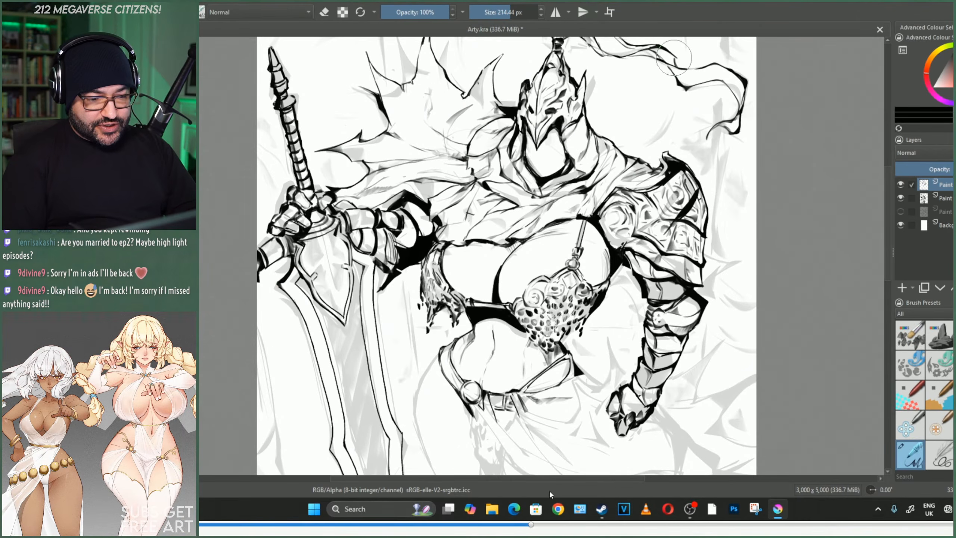
click(622, 524)
click(634, 524)
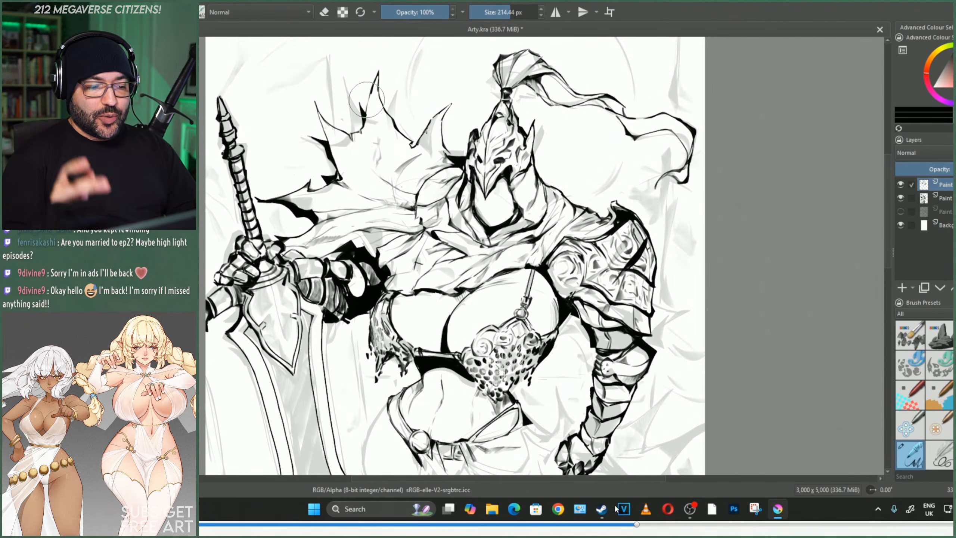
click(699, 525)
click(769, 525)
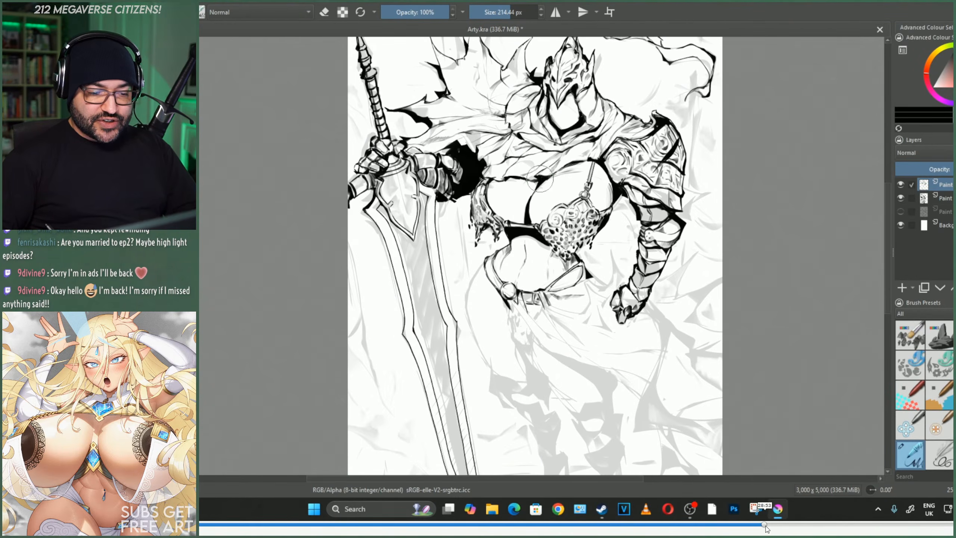
click(832, 525)
click(905, 525)
click(926, 525)
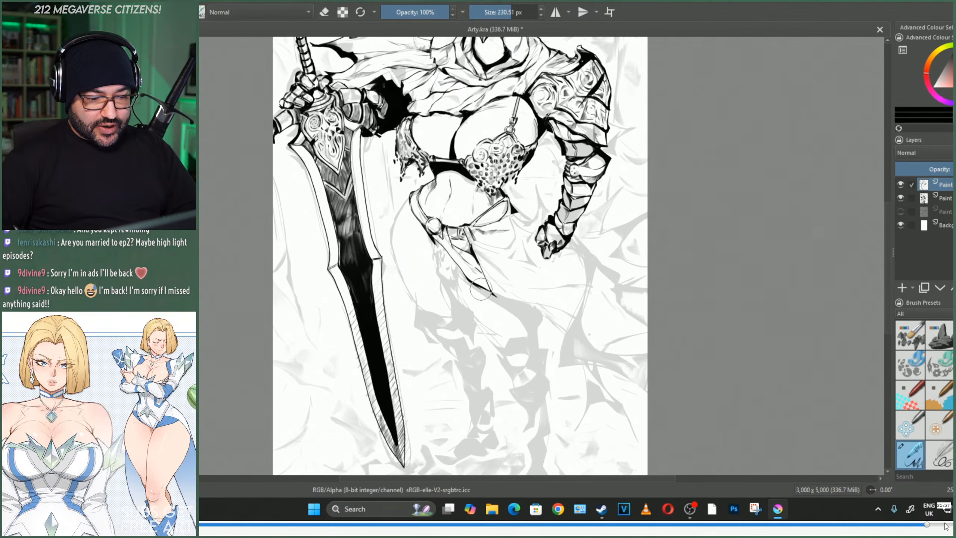
click(953, 525)
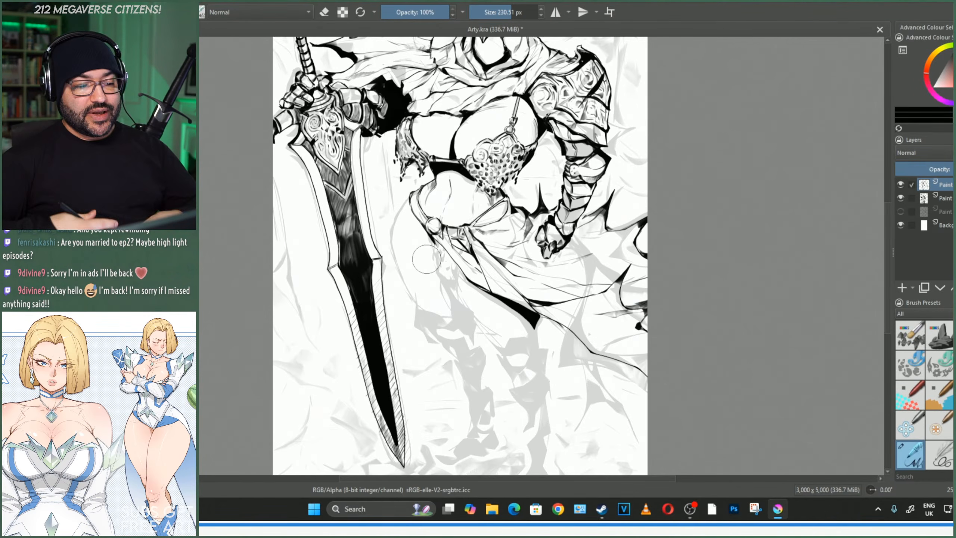
scroll(427, 259, down, 5)
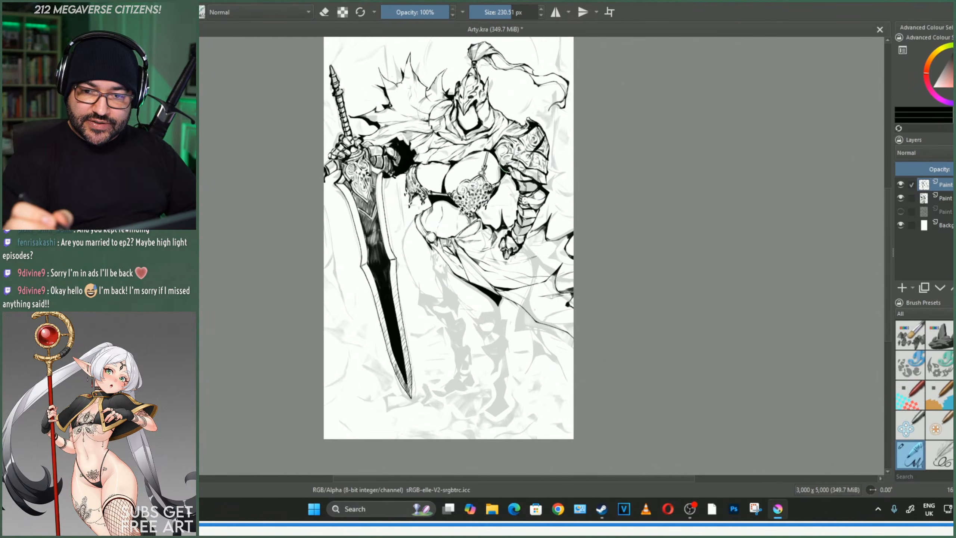
scroll(426, 259, up, 5)
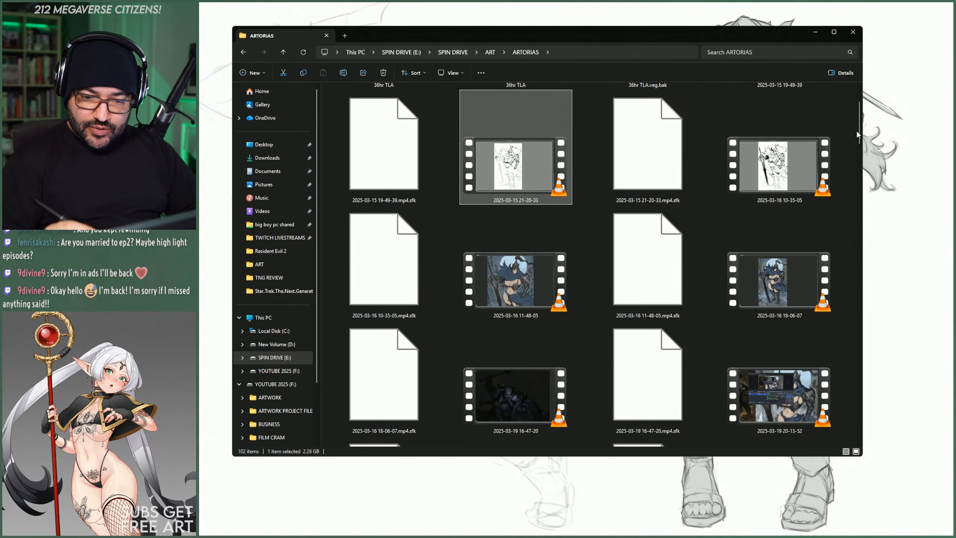
- Go back up from ARTORIAS through ART to the SPIN DRIVE folder and open the PATREON ART folder
mouse_move(856, 130)
mouse_down()
mouse_move(856, 336)
mouse_move(843, 121)
mouse_up()
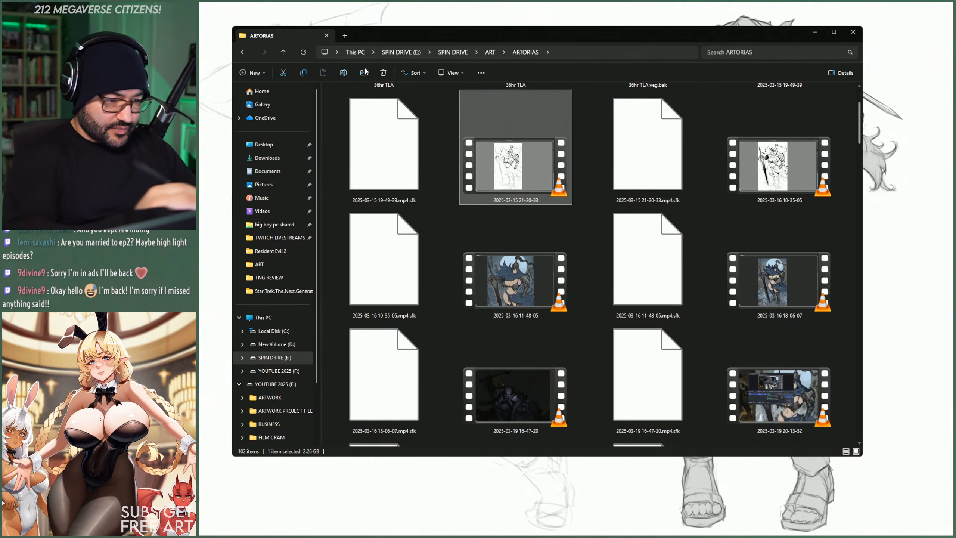
click(283, 52)
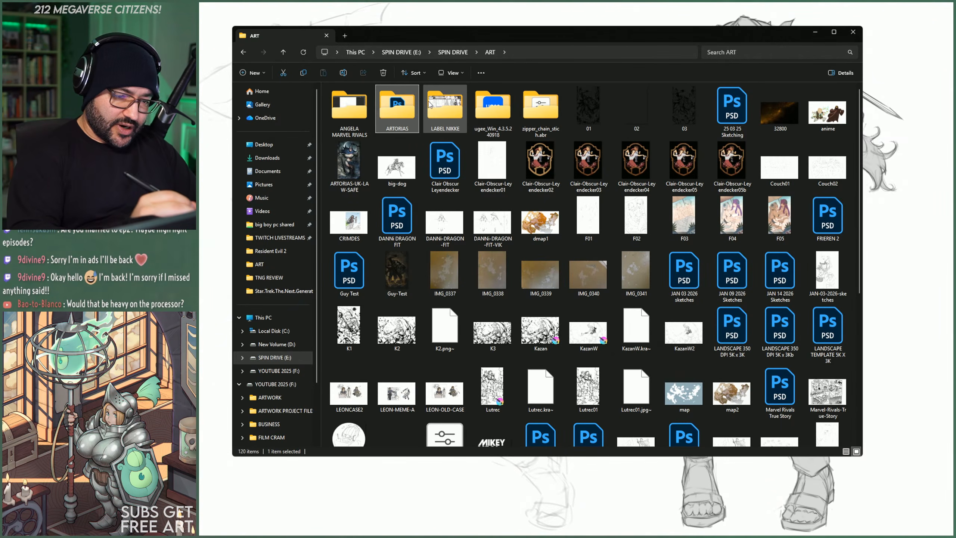
drag(441, 36, 421, 37)
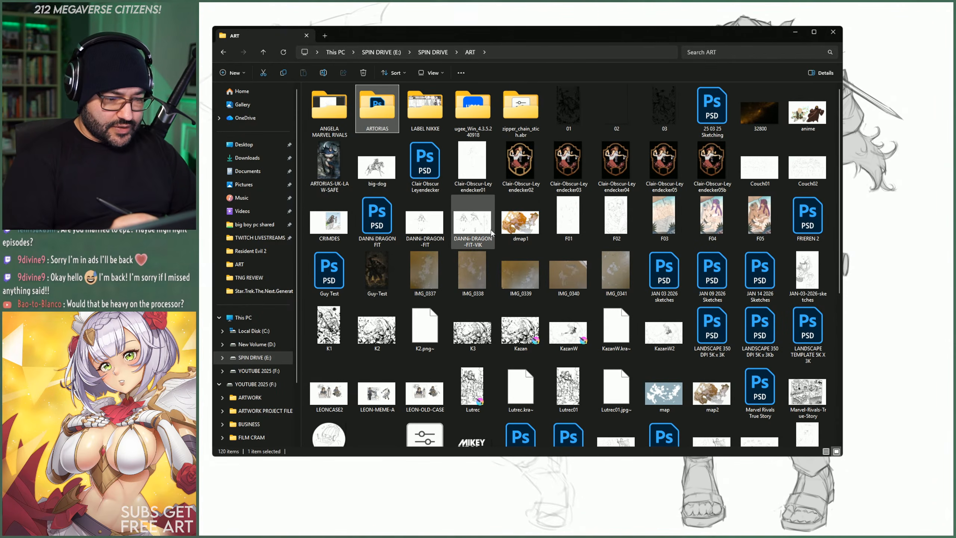
click(432, 52)
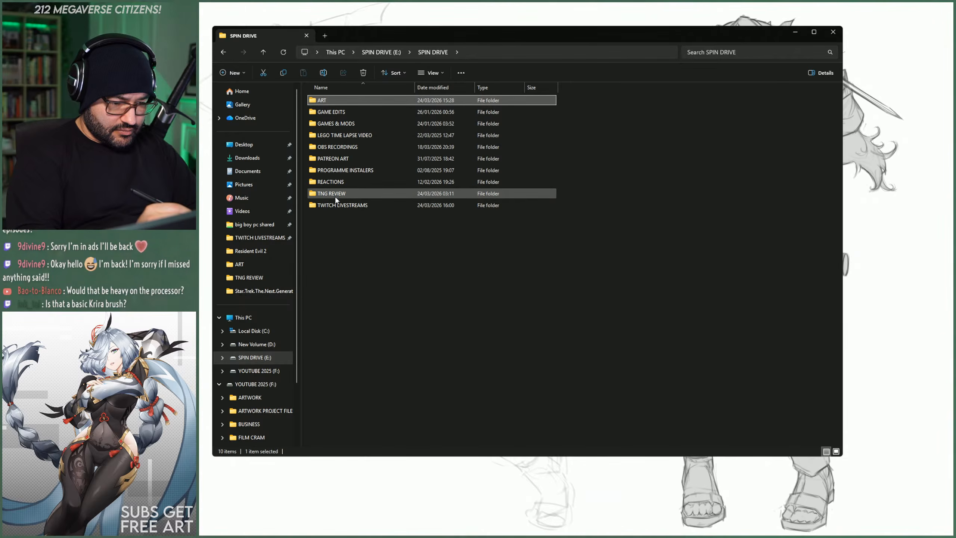
double_click(311, 160)
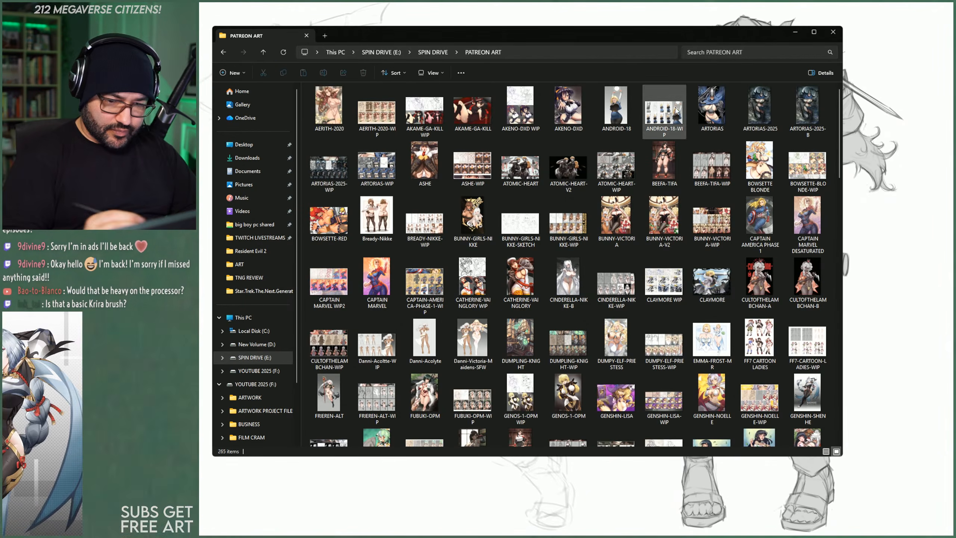
- Open ARTORIAS-2025-B.jpg in the image viewer and bring the finished illustration to the front over the canvas
click(802, 103)
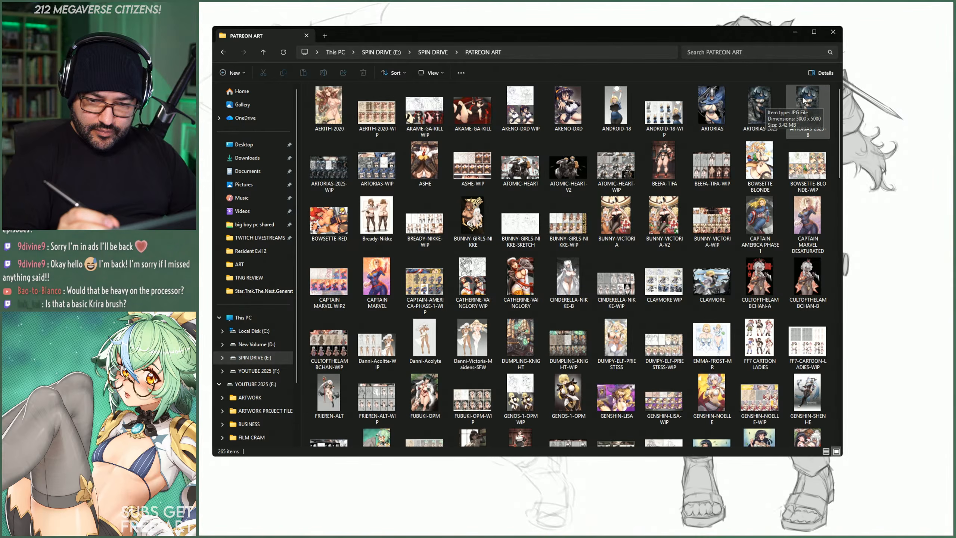
double_click(803, 103)
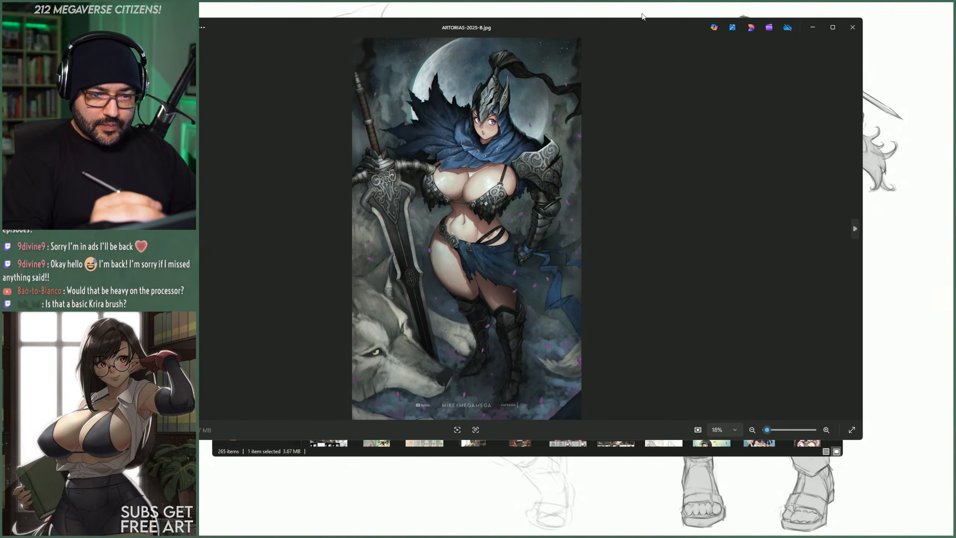
key(alt+Tab)
key(alt+Tab)
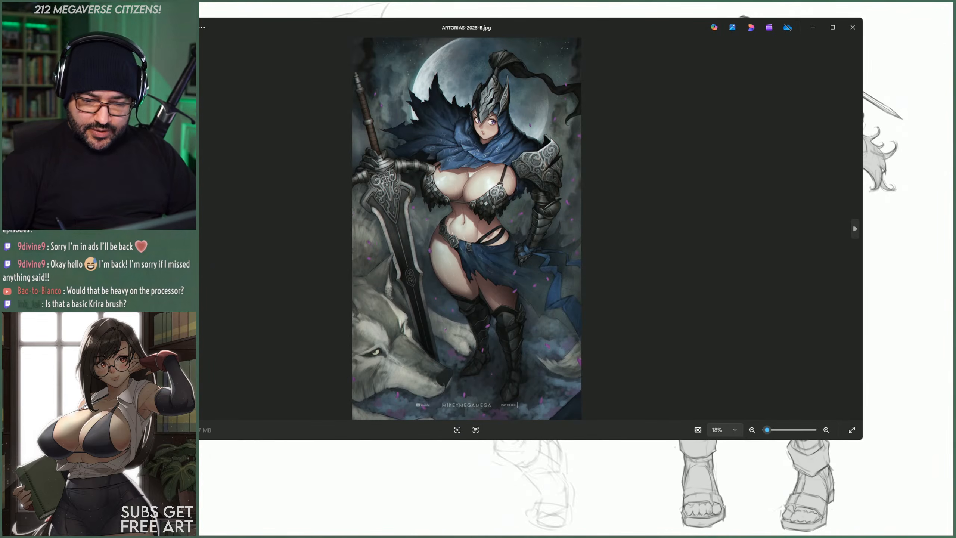
- Enlarge the finished Artorias illustration to full screen, examine the face, hood and armour up close, and switch back to the canvas
double_click(612, 24)
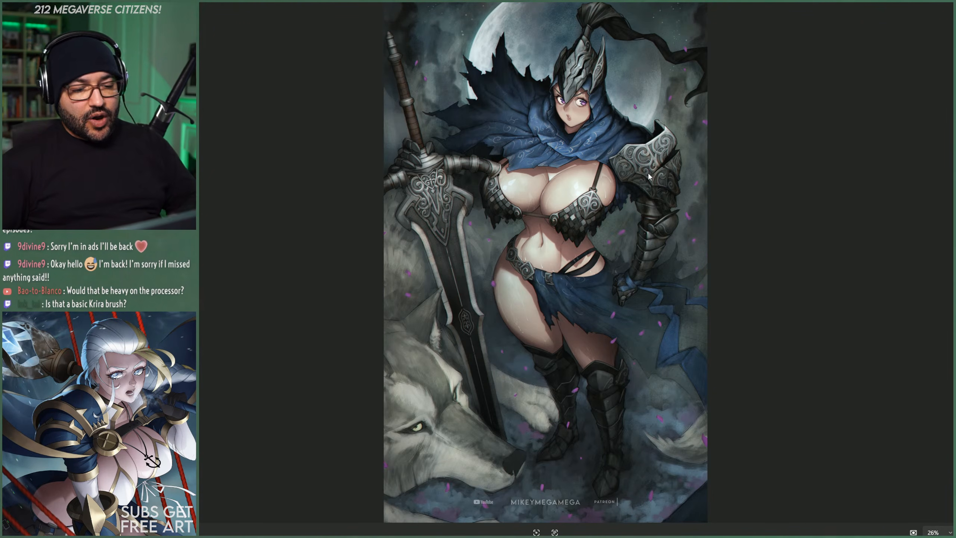
scroll(609, 120, up, 3)
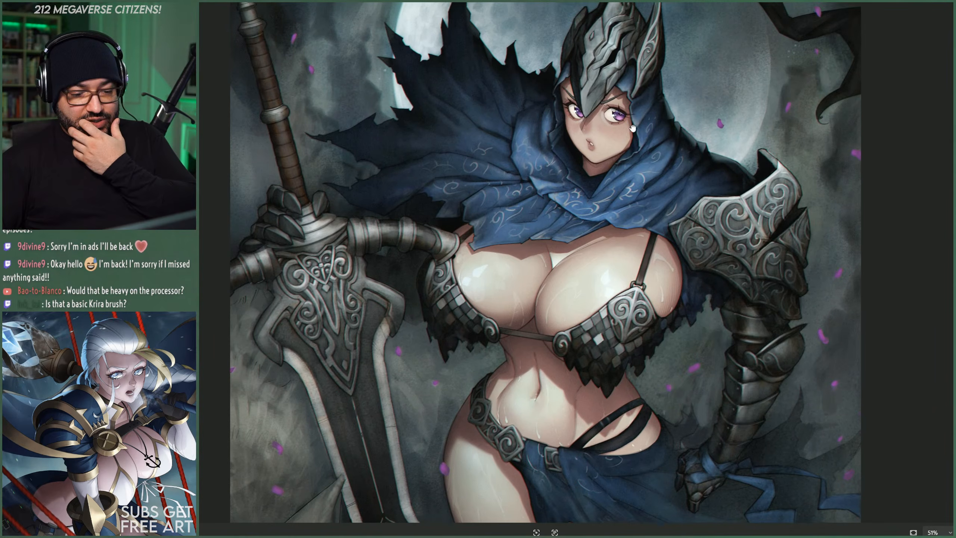
scroll(631, 160, up, 1)
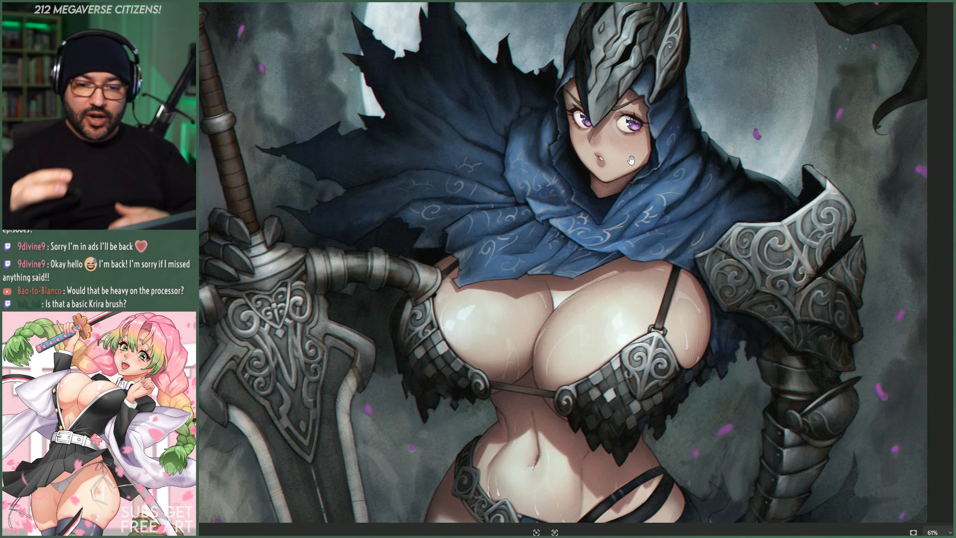
key(alt+Tab)
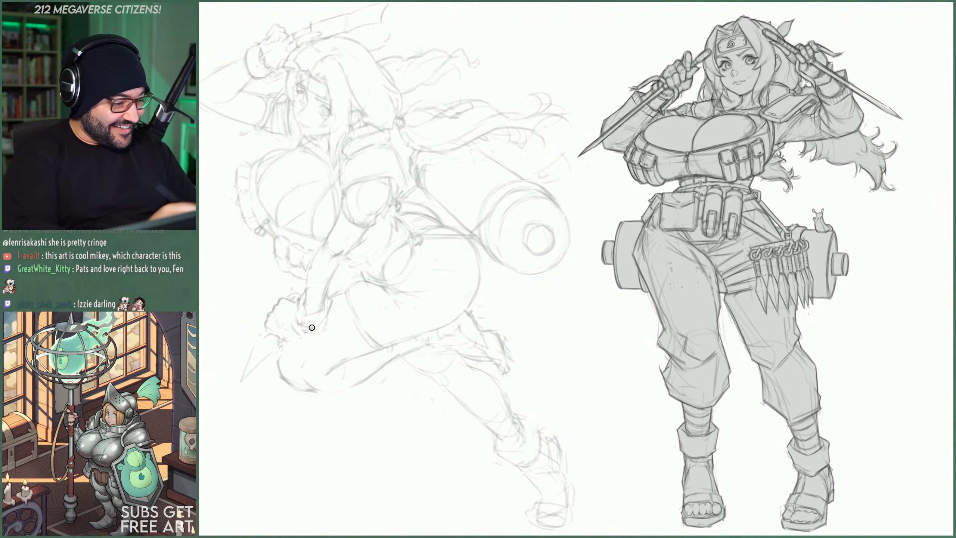
- Choose the Texture Main brush and set its size to 5 px
right_click(684, 215)
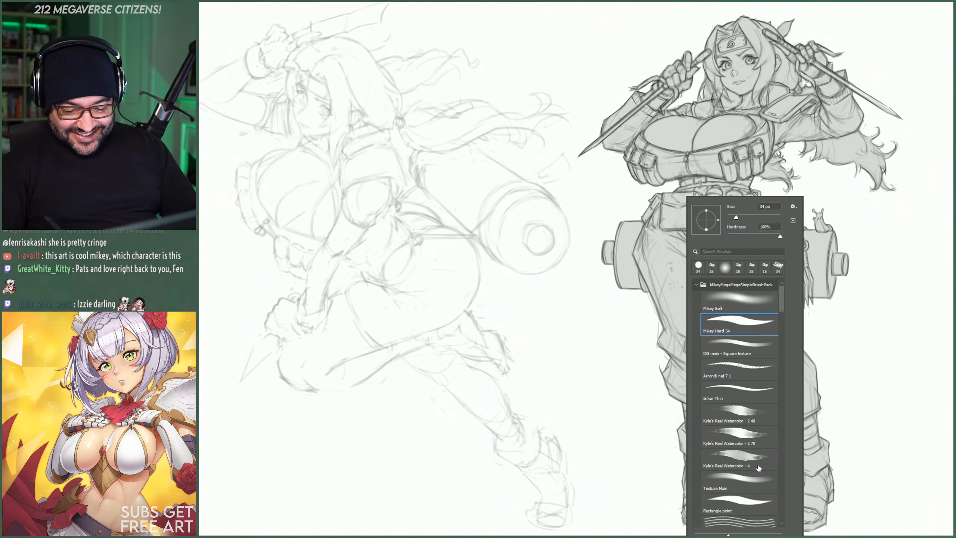
click(740, 483)
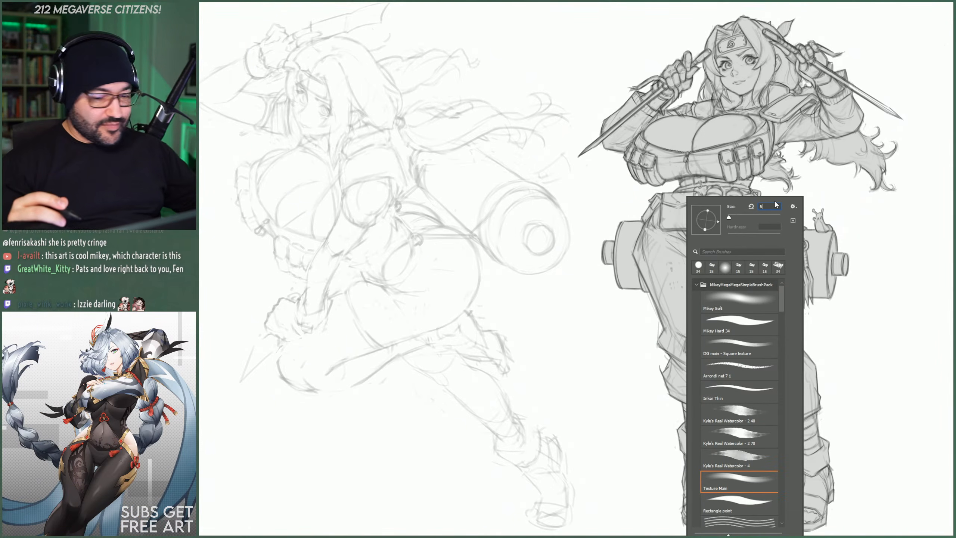
key(Return)
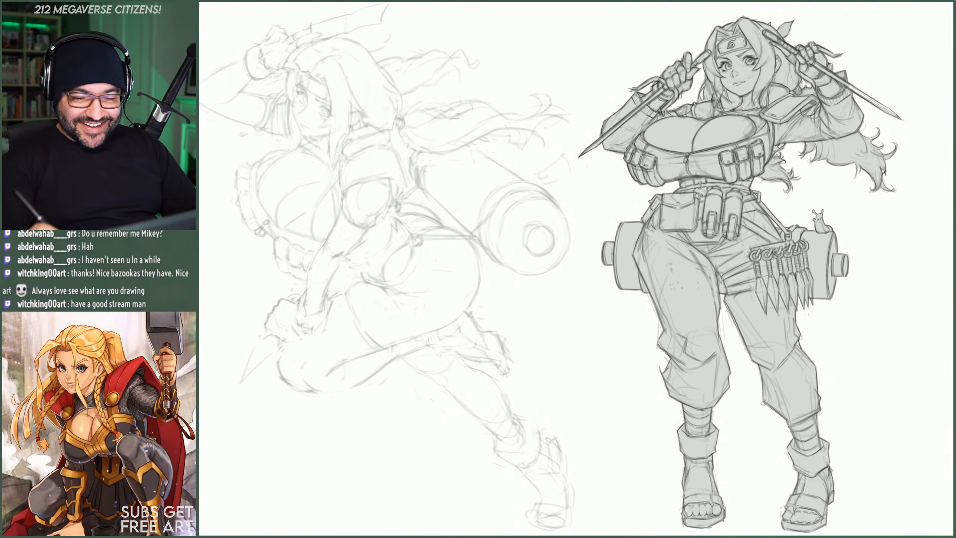
scroll(575, 269, left, 2)
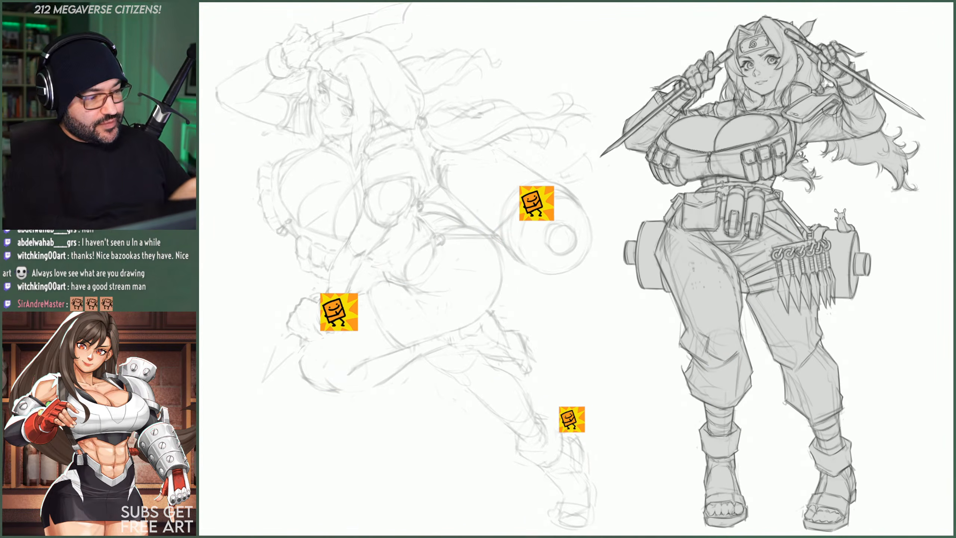
key(ctrl+t)
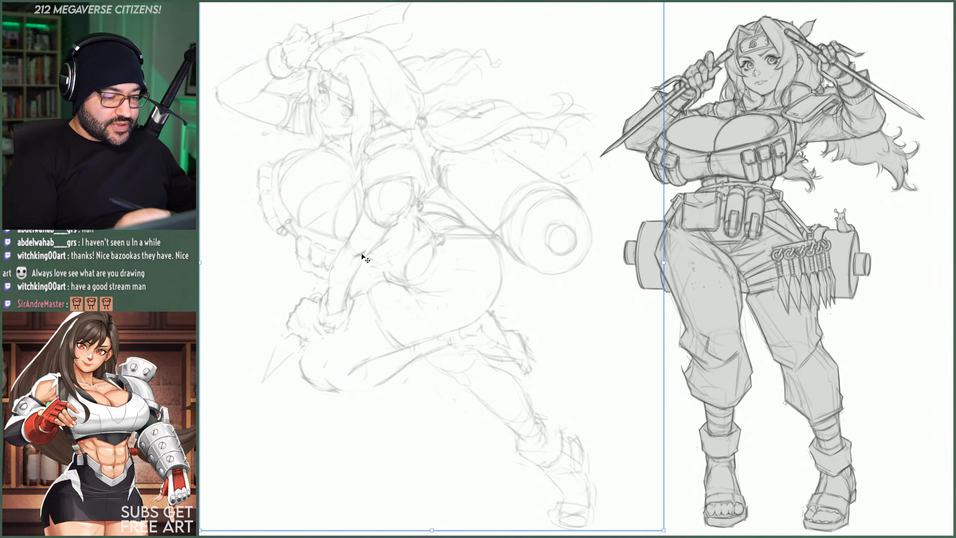
key(Return)
- Set the Texture Main brush size to 15 px
right_click(545, 185)
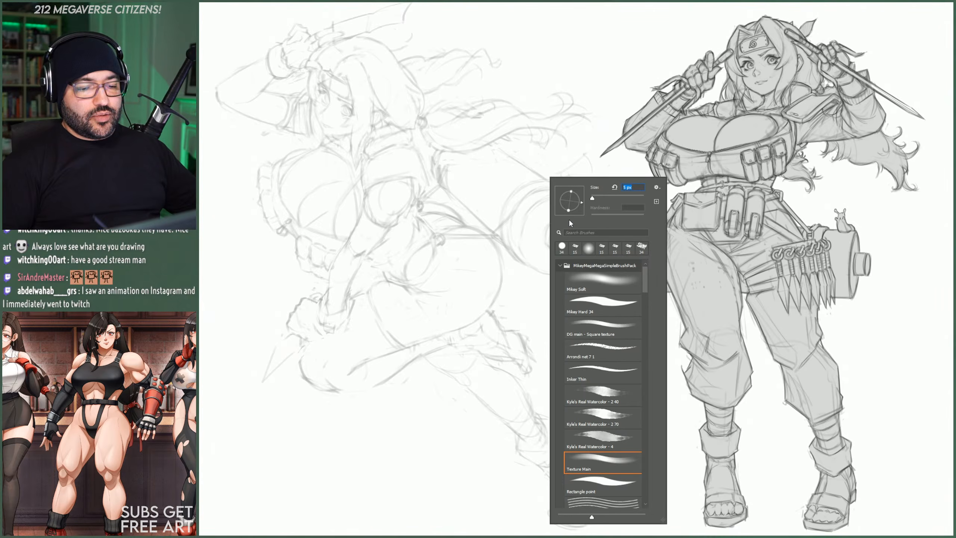
text(15)
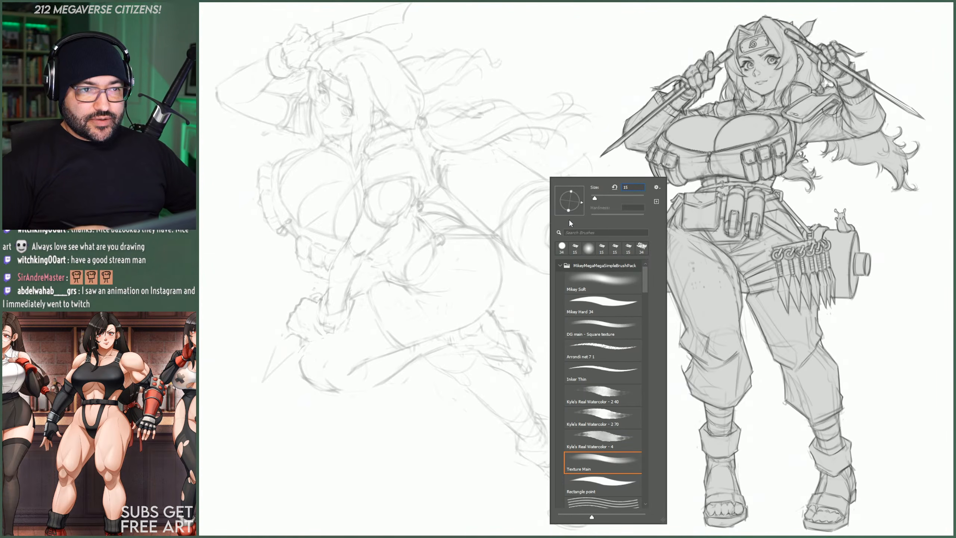
key(Return)
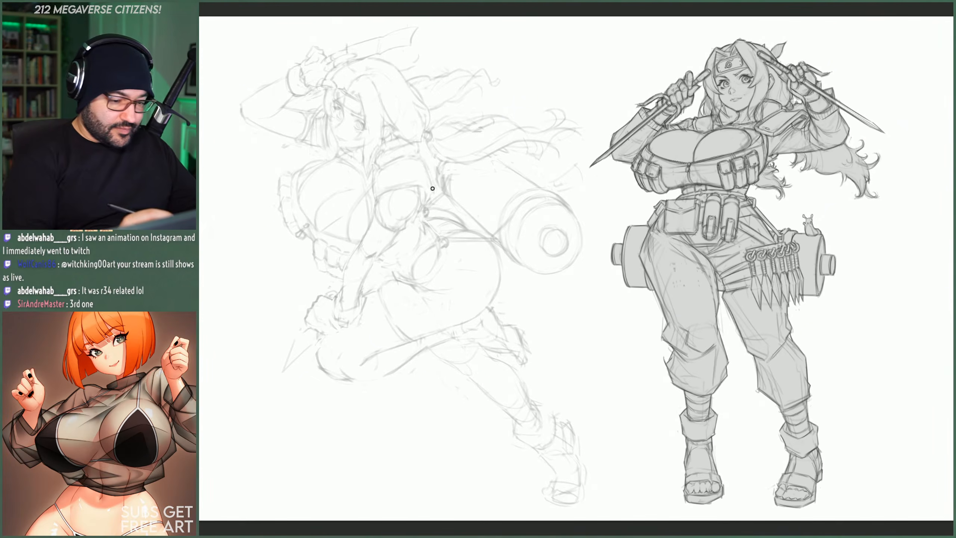
- Refine the crouching figure's sketch lines behind the shoulder and around the waist strap beside the large cylinder
drag(445, 176, 448, 194)
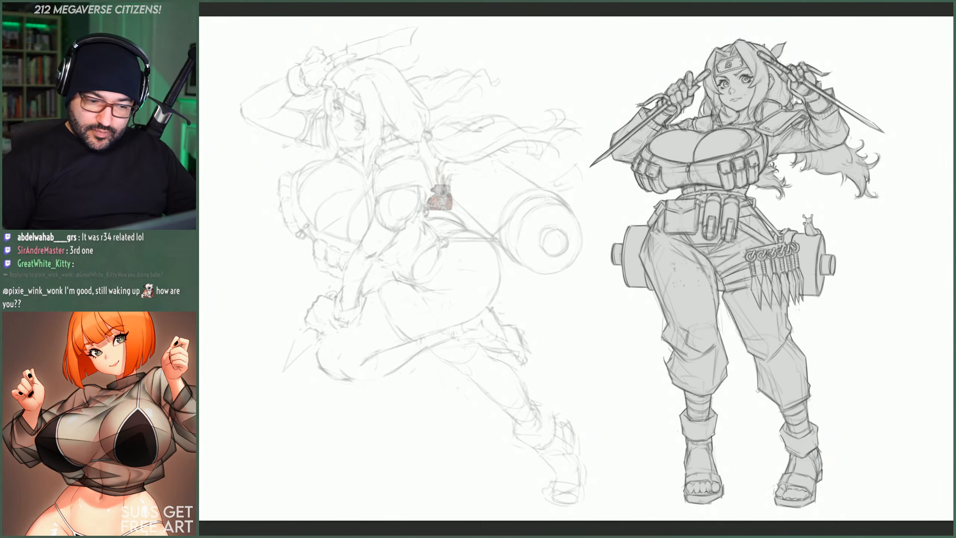
key(ctrl+comma)
key(ctrl+comma)
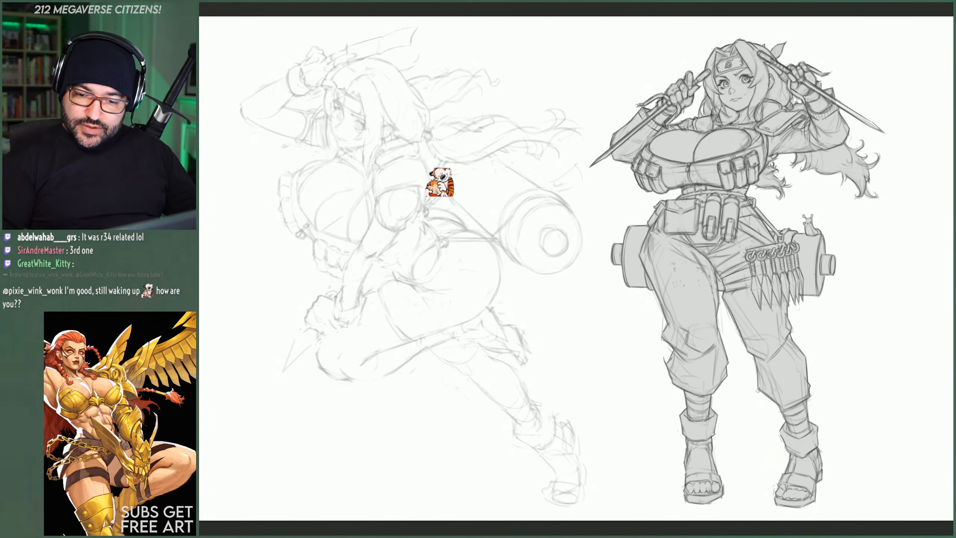
key(ctrl+alt+j)
click(481, 85)
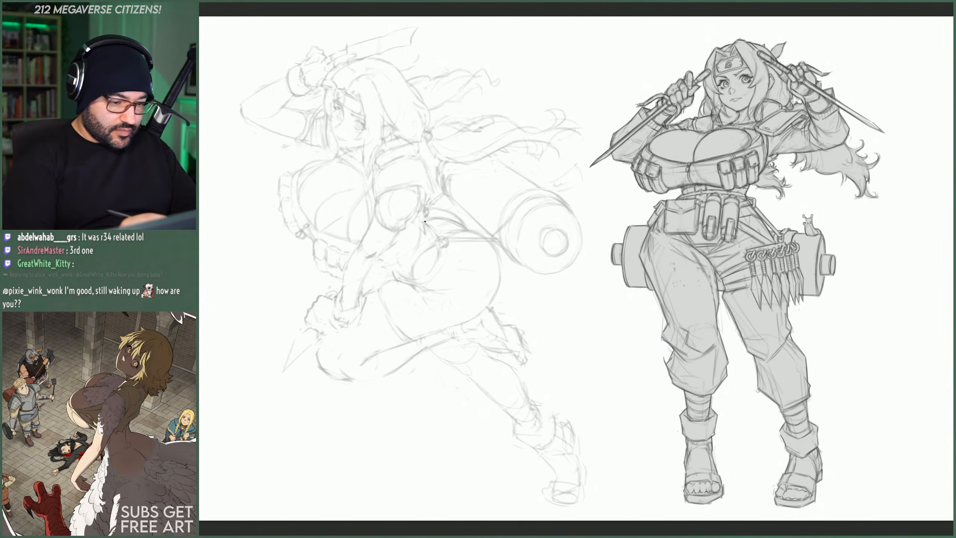
right_click(439, 238)
click(393, 242)
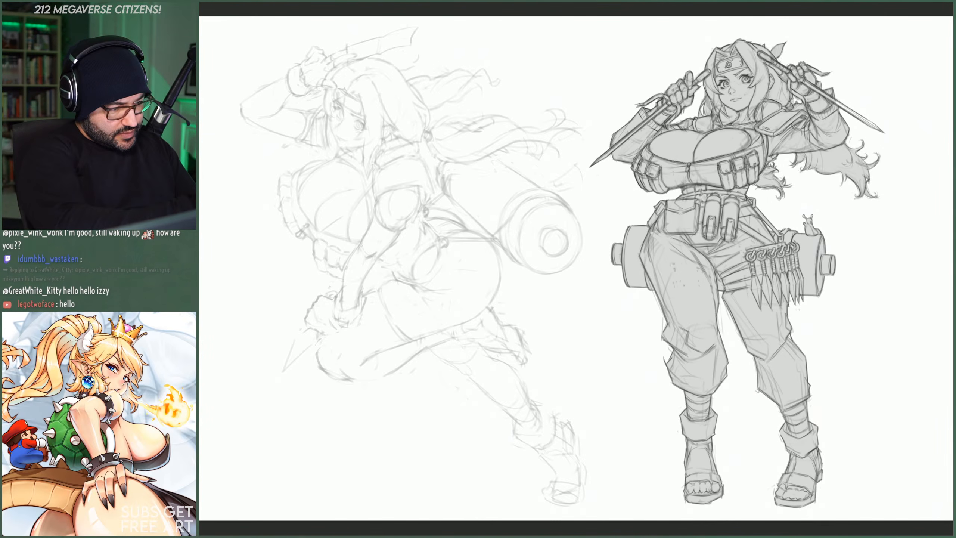
- Lasso the round end of the cylinder, transform it with a slight clockwise rotation, repositioning and enlargement, and deselect it
mouse_move(566, 207)
mouse_down()
mouse_move(553, 206)
mouse_move(516, 239)
mouse_move(586, 271)
mouse_move(580, 208)
mouse_up()
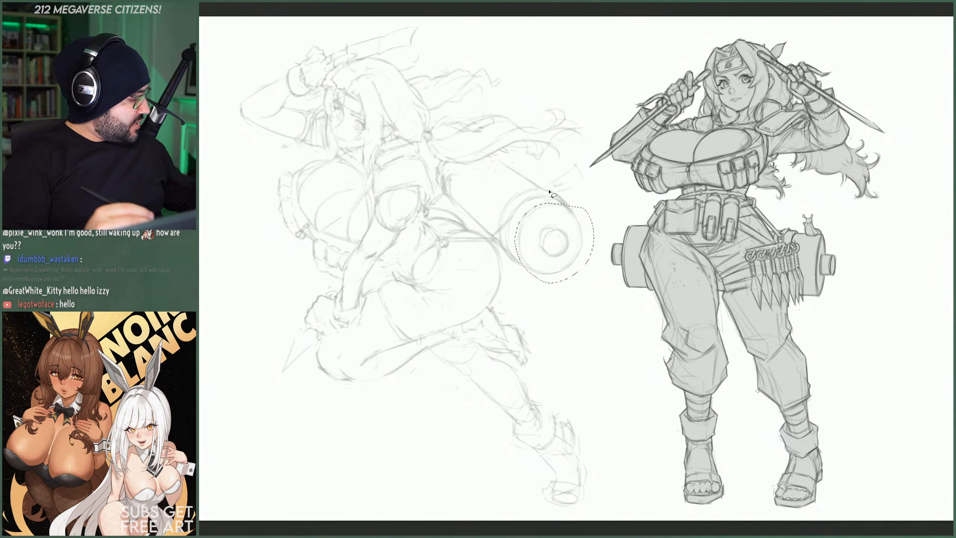
key(ctrl+t)
drag(592, 175, 606, 187)
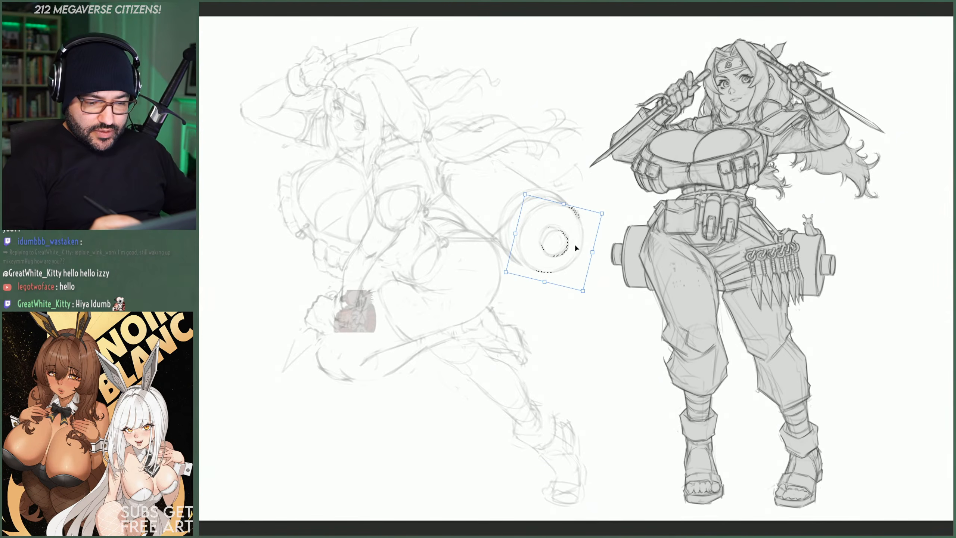
drag(577, 243, 574, 245)
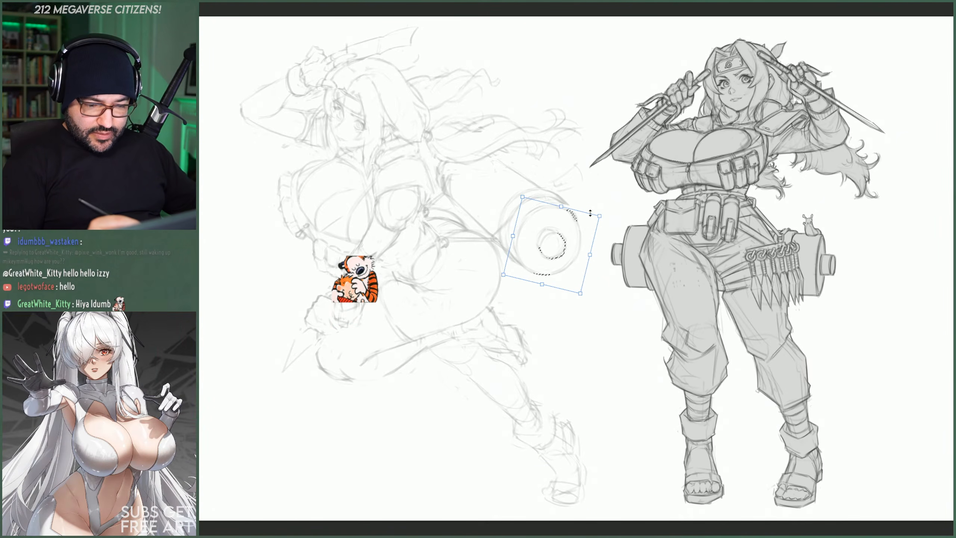
drag(599, 216, 603, 214)
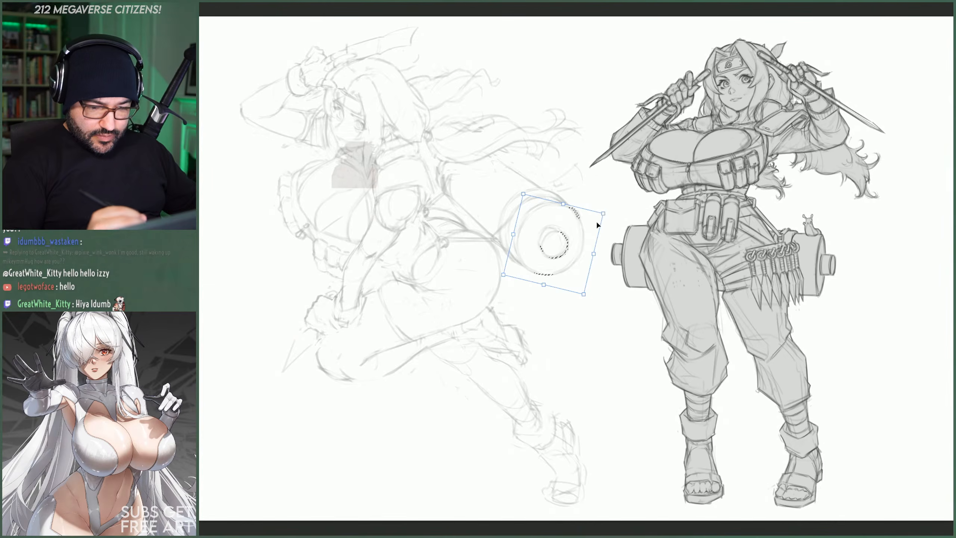
key(Return)
key(ctrl+d)
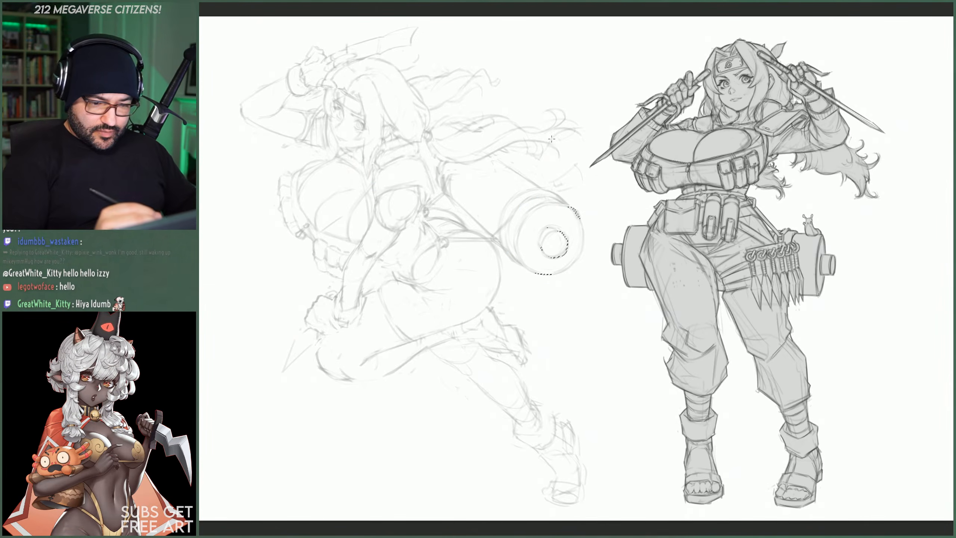
- Clean up the cylinder's round end and the tip of the kunai with the Eraser, and return to the Brush
key(e)
drag(548, 258, 551, 257)
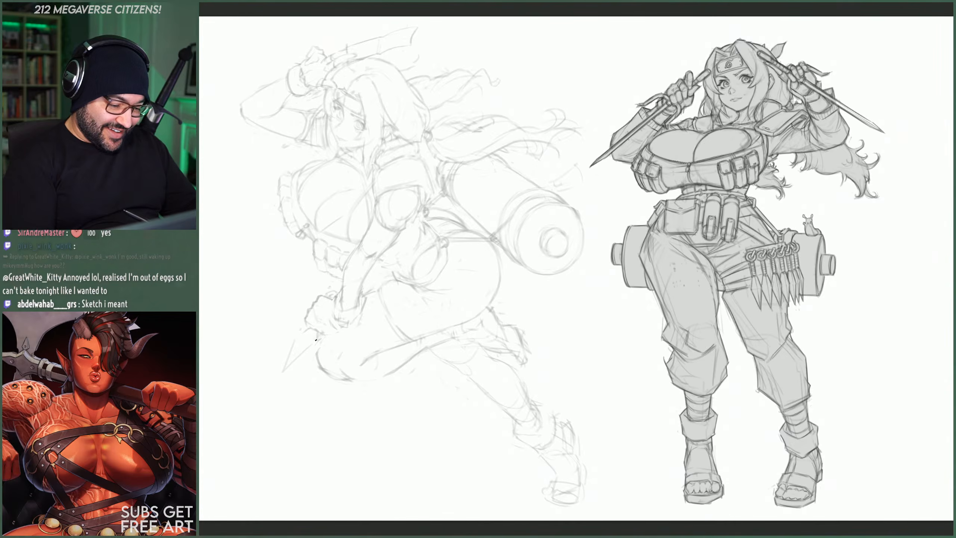
key(e)
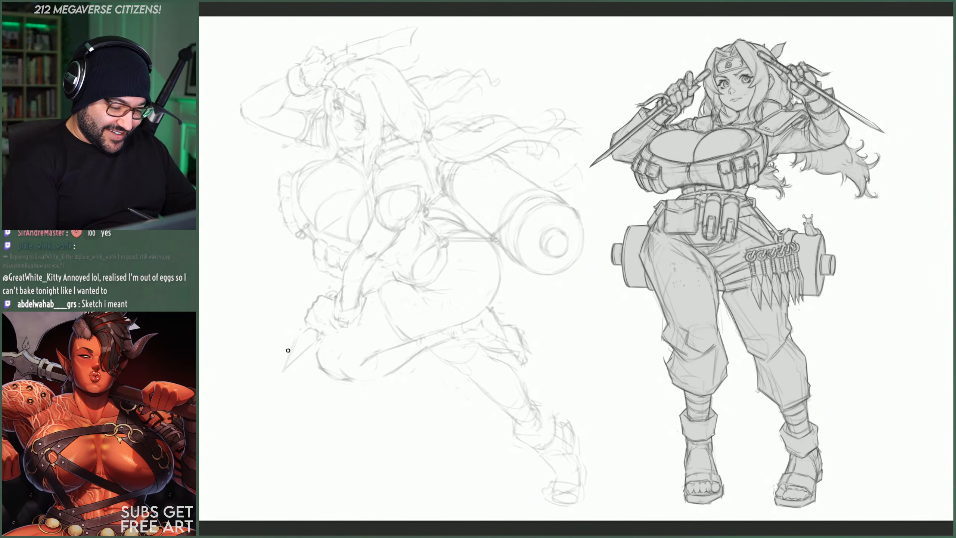
mouse_move(283, 370)
mouse_down()
mouse_move(288, 351)
mouse_move(287, 367)
mouse_up()
key(b)
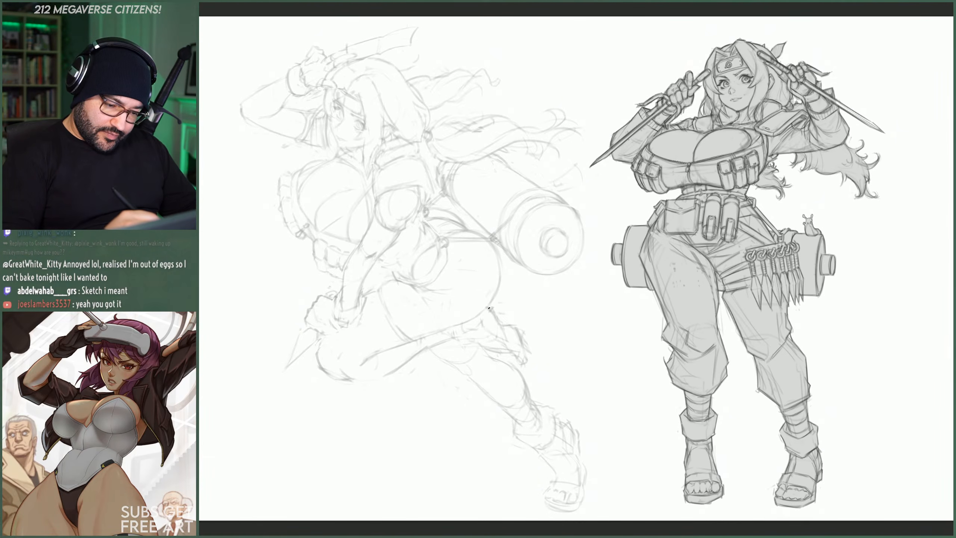
- Redraw the raised rear foot of the crouching figure with firmer strokes along the heel, sole and toes
drag(488, 312, 502, 328)
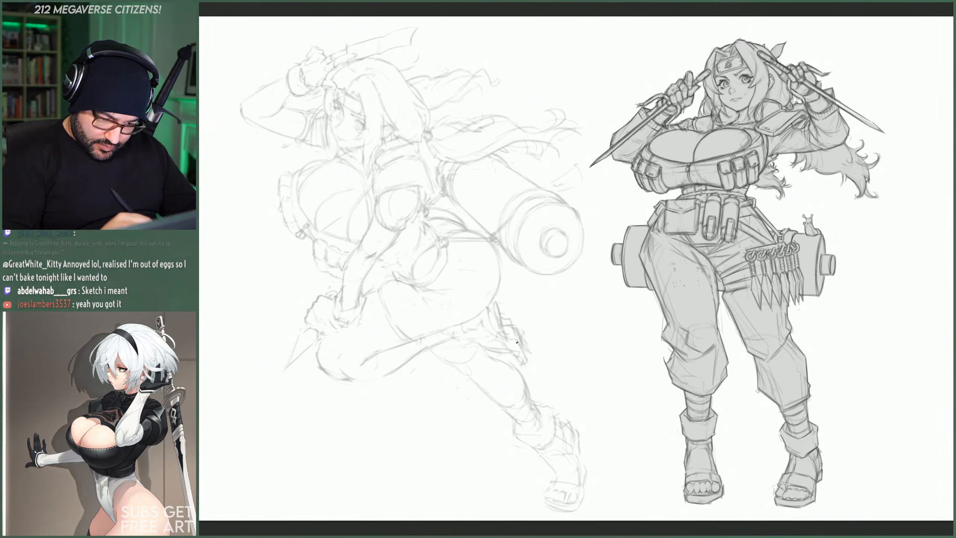
drag(524, 343, 522, 339)
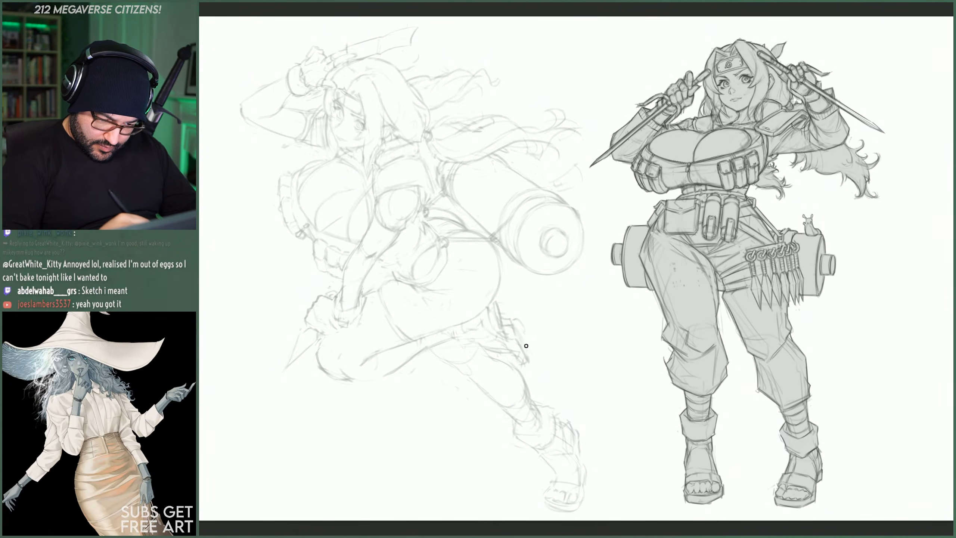
drag(518, 334, 528, 360)
drag(520, 319, 526, 344)
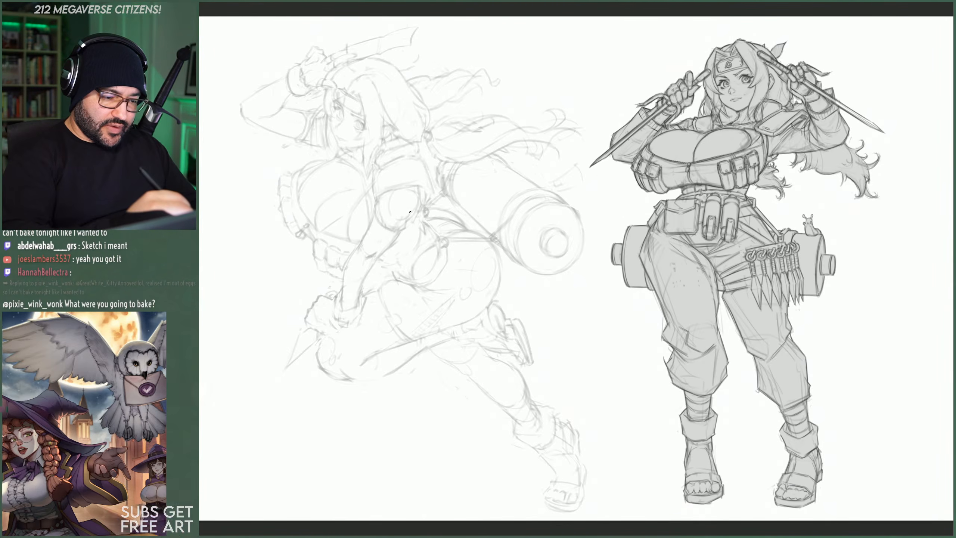
mouse_move(431, 202)
mouse_down()
mouse_move(400, 202)
mouse_move(405, 212)
mouse_up()
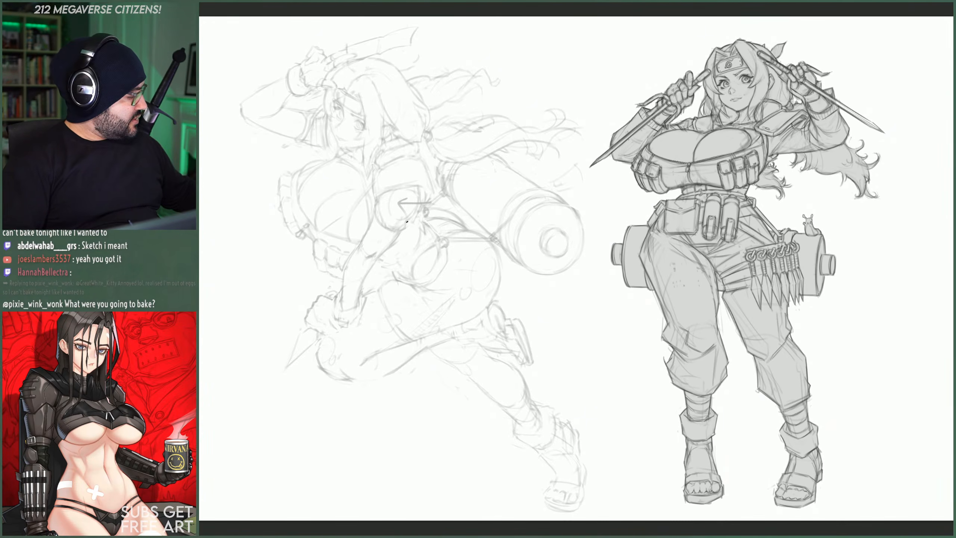
key(ctrl+z)
key(ctrl+z)
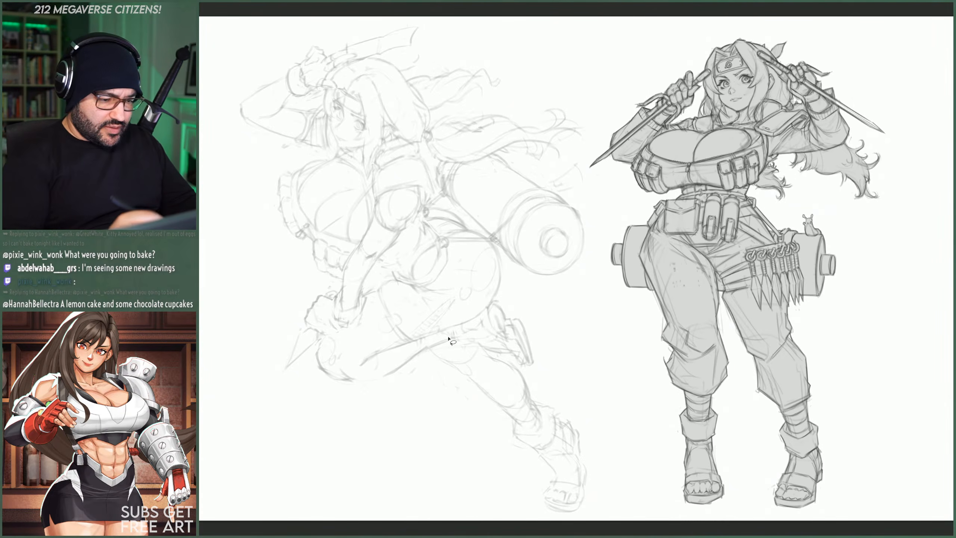
- Lasso the chest and vest pouches of the crouching figure, rotate them slightly clockwise, shift them outward from the arm, and deselect
mouse_move(334, 155)
mouse_down()
mouse_move(366, 177)
mouse_move(368, 194)
mouse_up()
mouse_move(327, 156)
mouse_down()
mouse_move(361, 175)
mouse_move(368, 215)
mouse_move(343, 277)
mouse_move(259, 248)
mouse_up()
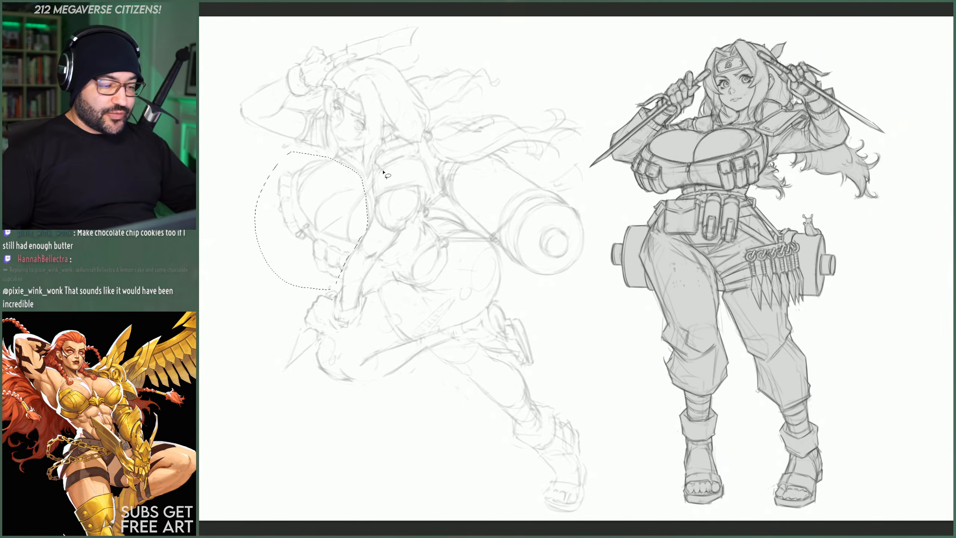
key(ctrl+t)
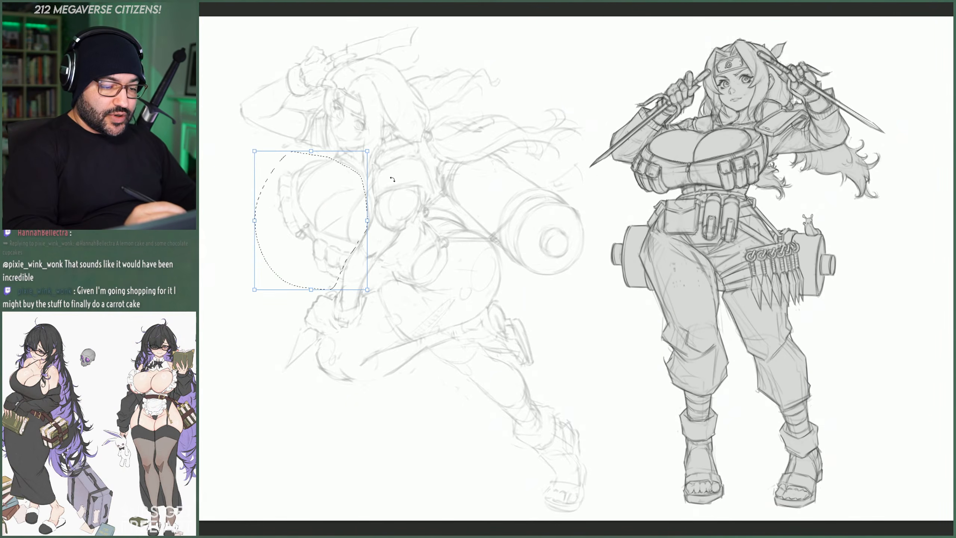
drag(406, 139, 407, 186)
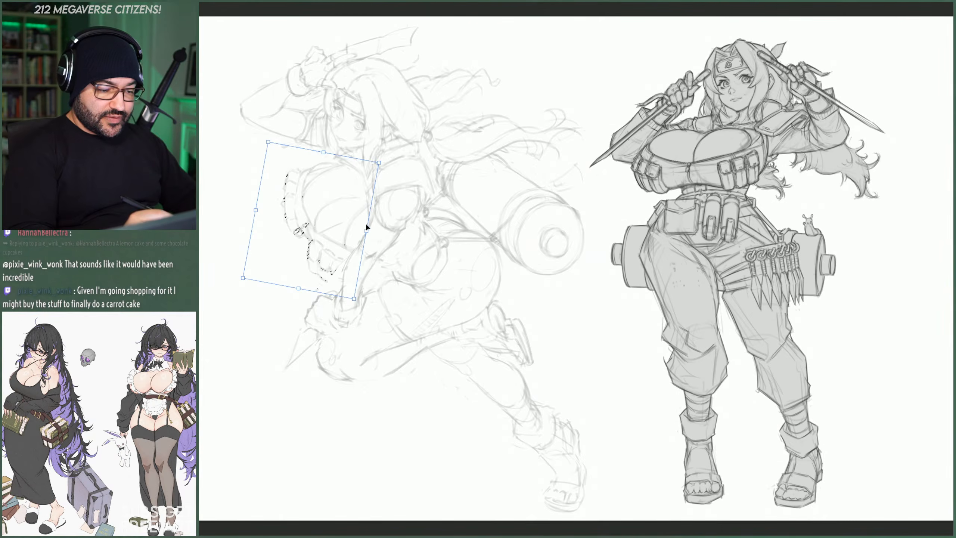
drag(365, 223, 352, 217)
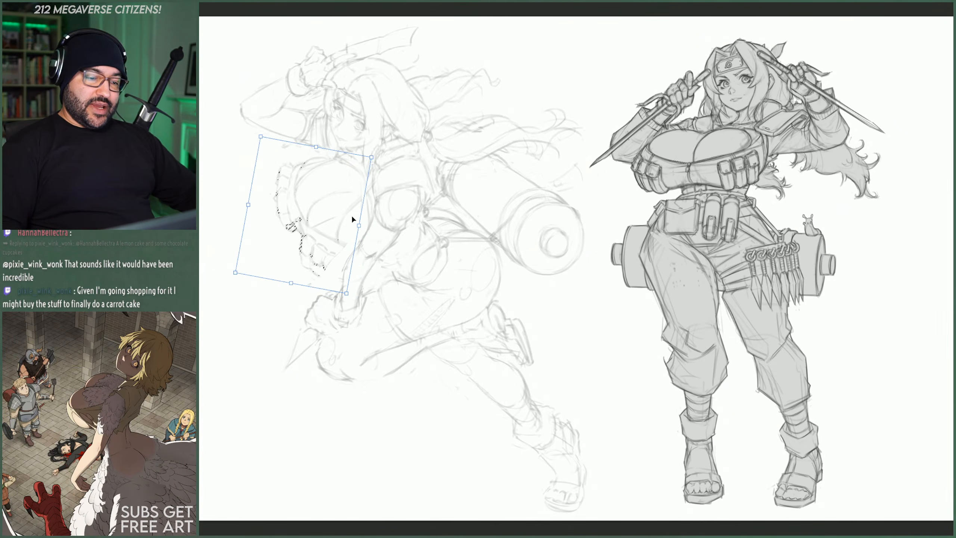
key(Return)
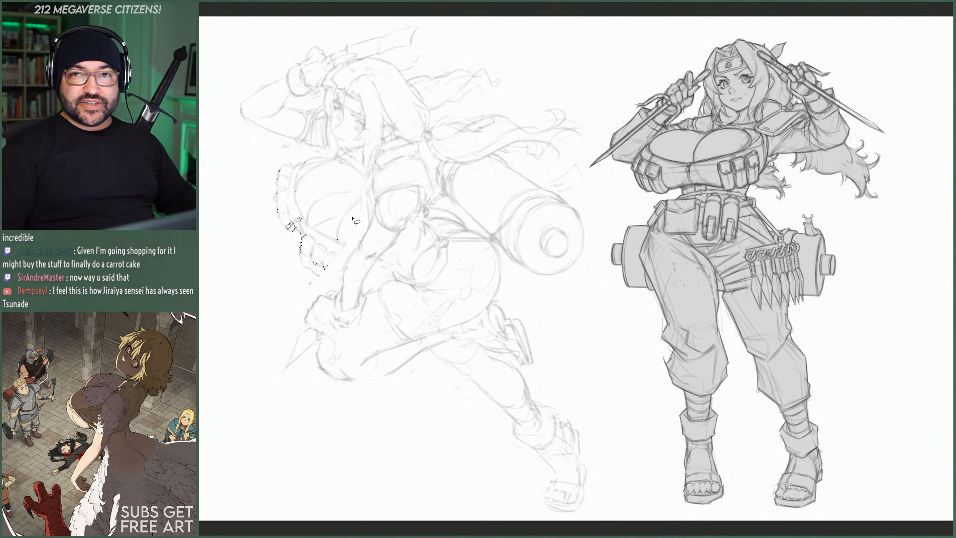
click(365, 247)
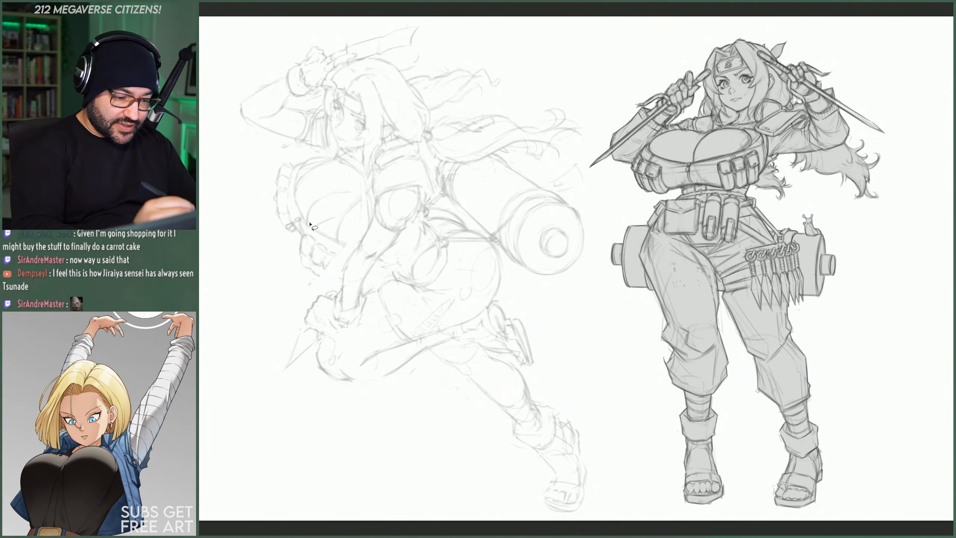
- Lasso the small pouches just below the crouching figure's chest and adjust their placement with a free transform
mouse_move(319, 239)
mouse_down()
mouse_move(302, 233)
mouse_move(307, 278)
mouse_move(333, 243)
mouse_move(336, 262)
mouse_up()
key(ctrl+t)
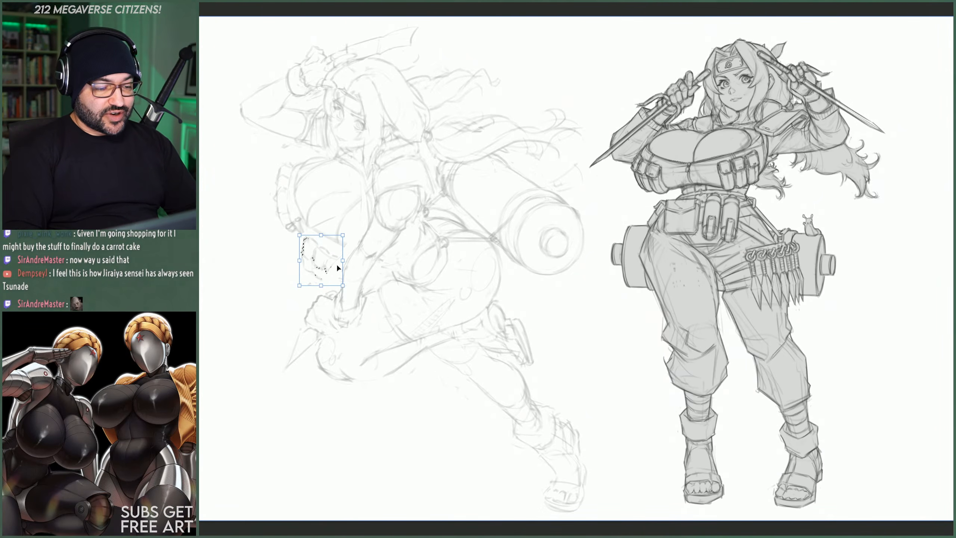
key(Return)
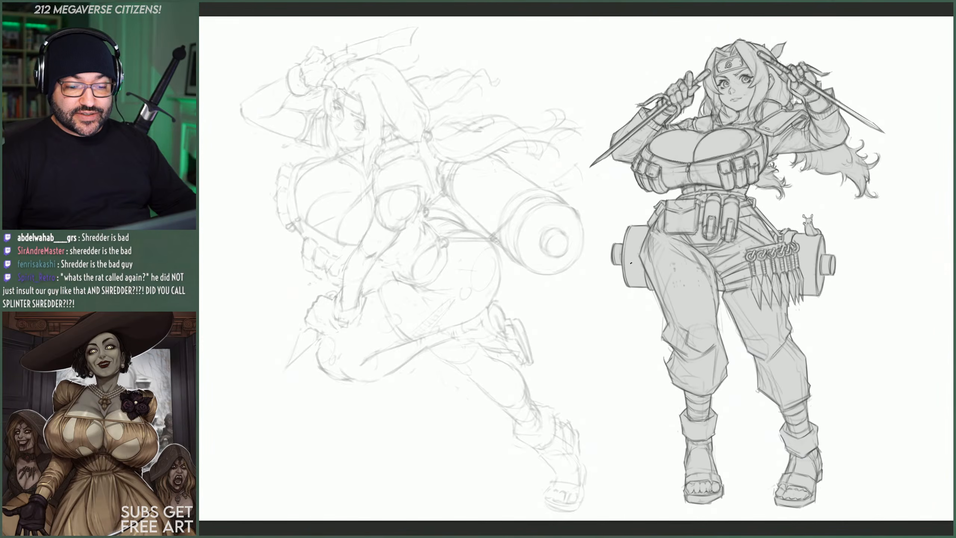
scroll(631, 264, up, 1)
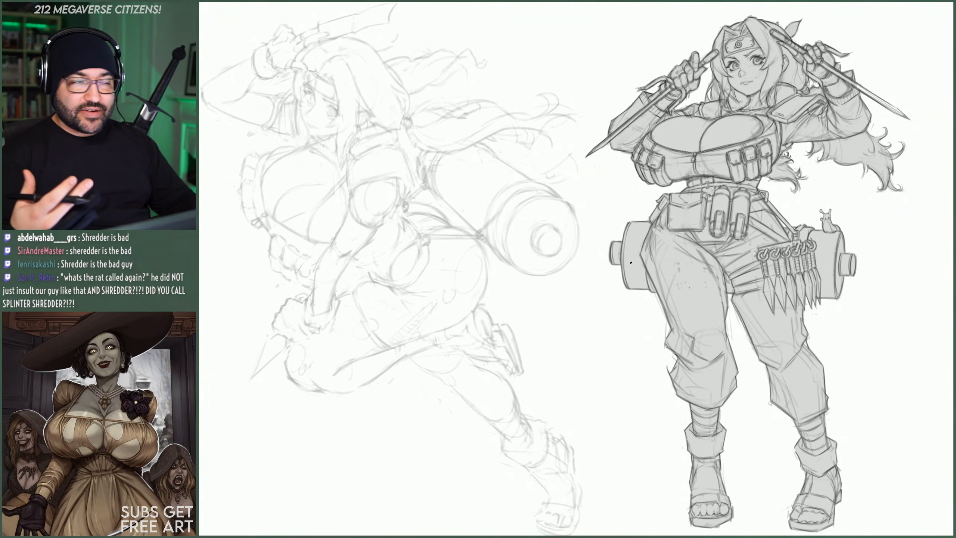
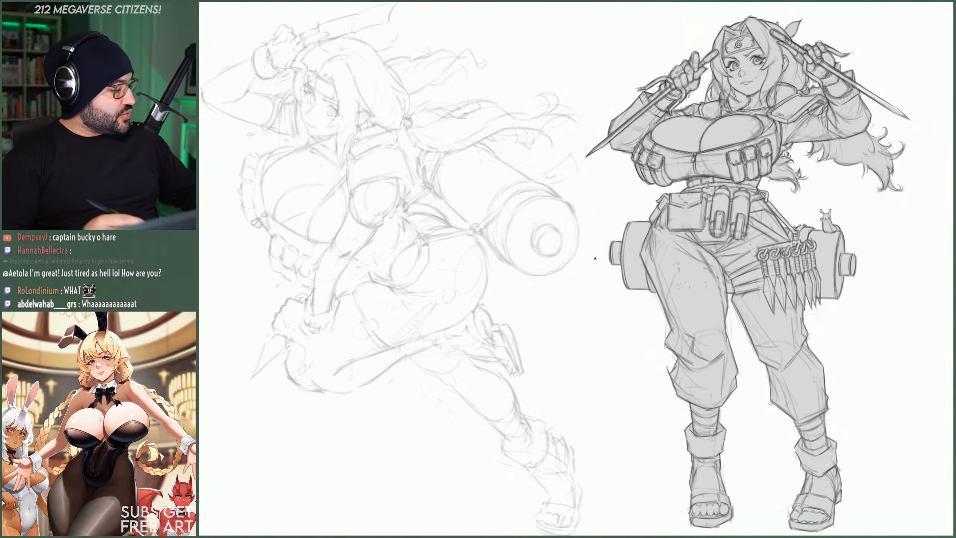
key(ctrl+t)
drag(650, 266, 755, 252)
mouse_move(678, 134)
mouse_down()
mouse_move(747, 189)
mouse_move(823, 205)
mouse_up()
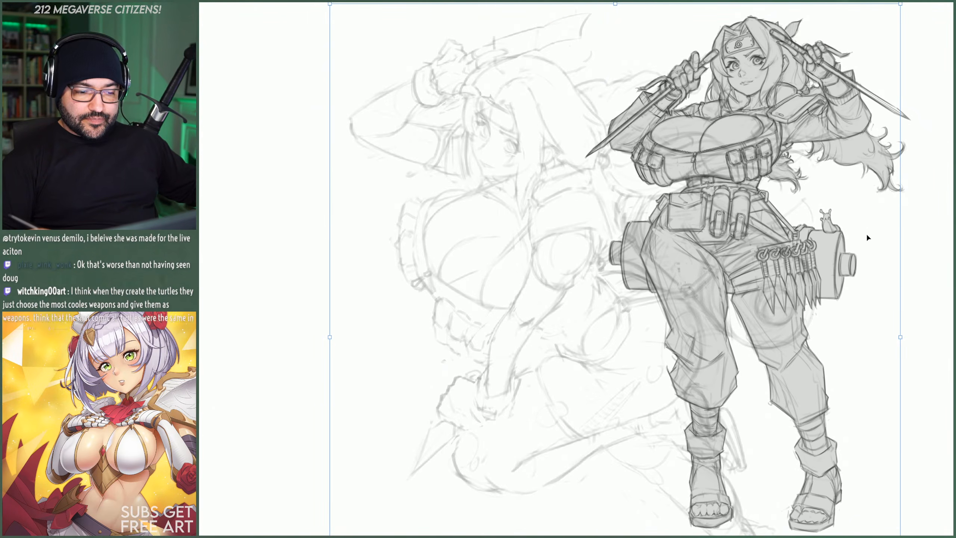
drag(898, 318, 815, 320)
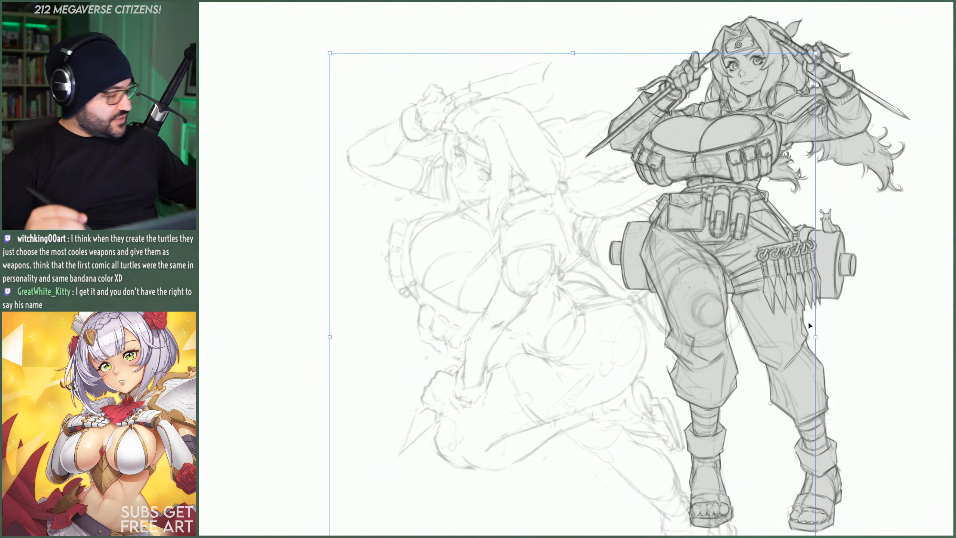
key(Escape)
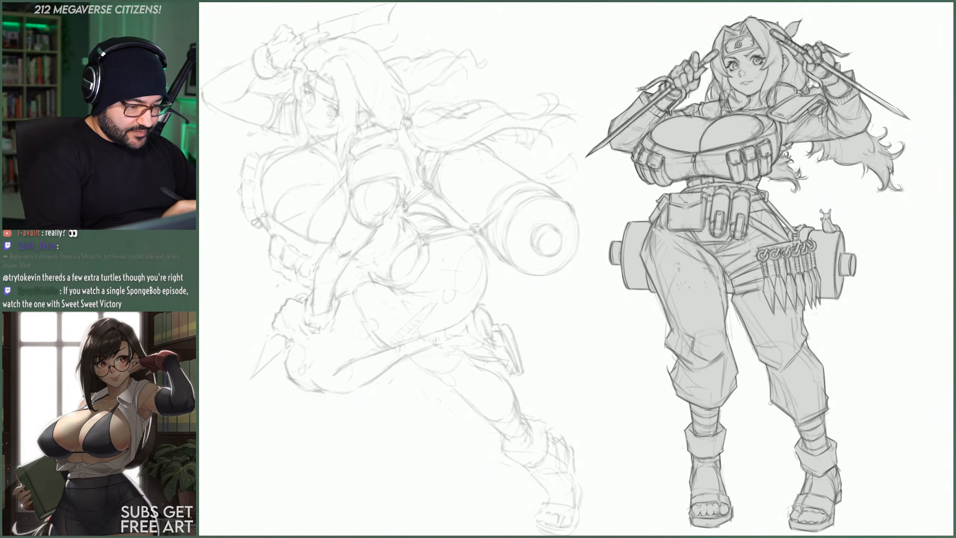
- Rough in faint guide lines fanning out in front of the crouching figure to mark the directions of the thrown kunai
drag(524, 248, 696, 249)
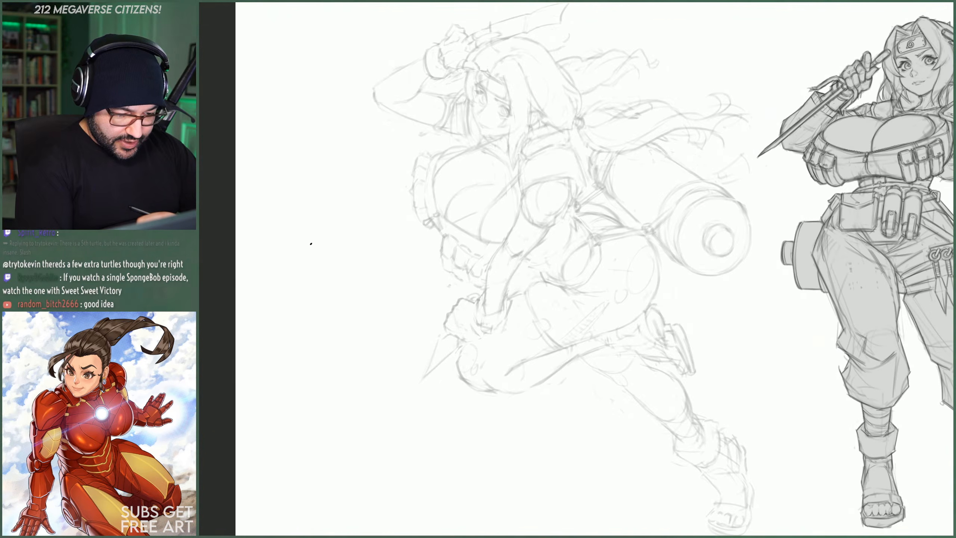
drag(318, 231, 380, 187)
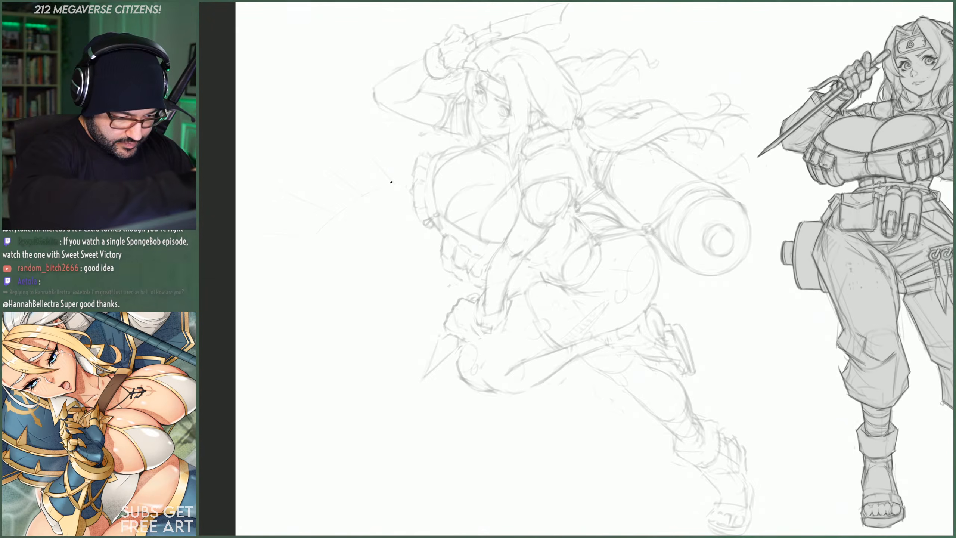
drag(253, 232, 306, 238)
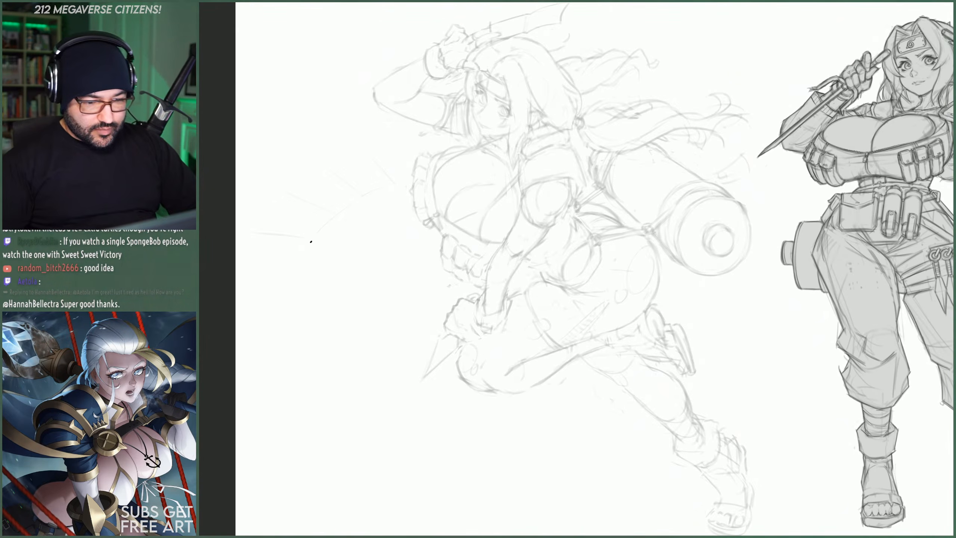
- Lasso the faint kunai guide lines, rotate them slightly counterclockwise, enlarge them a little, and apply the transform
scroll(527, 208, down, 4)
scroll(424, 195, up, 5)
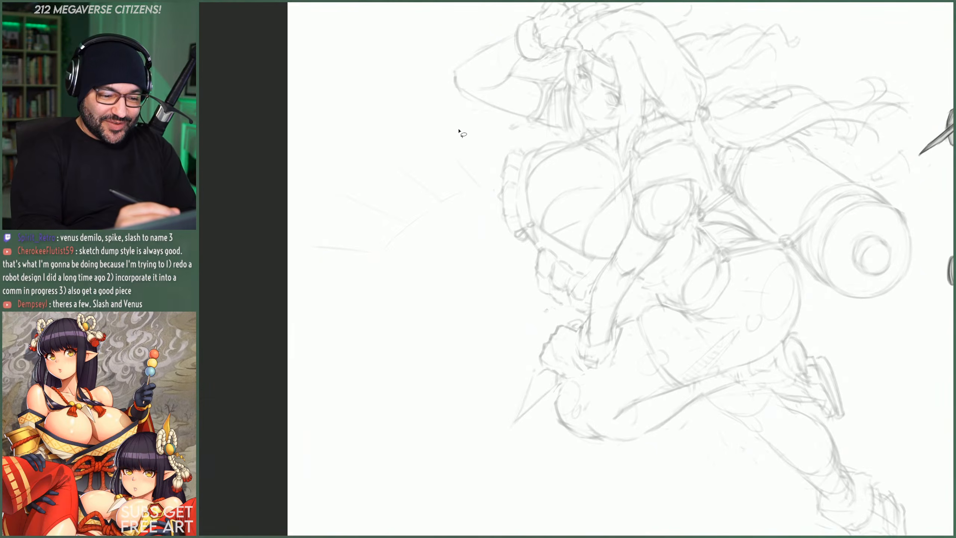
mouse_move(459, 129)
mouse_down()
mouse_move(485, 213)
mouse_move(312, 152)
mouse_move(319, 135)
mouse_up()
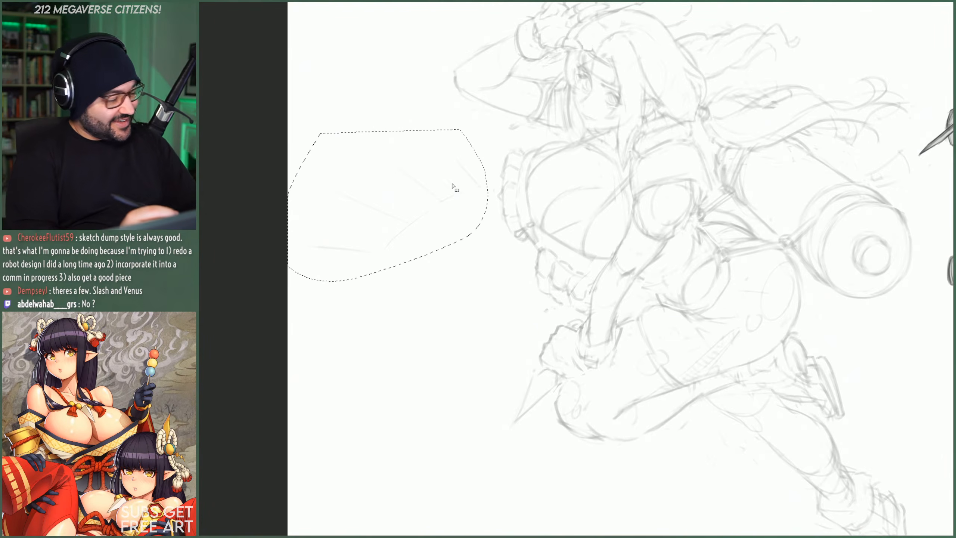
key(ctrl+t)
drag(497, 143, 500, 128)
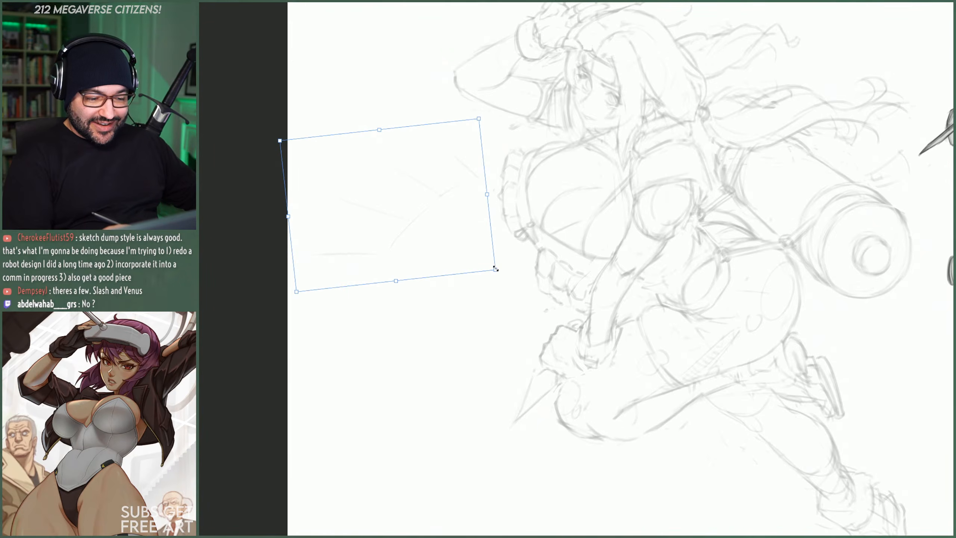
drag(495, 269, 475, 271)
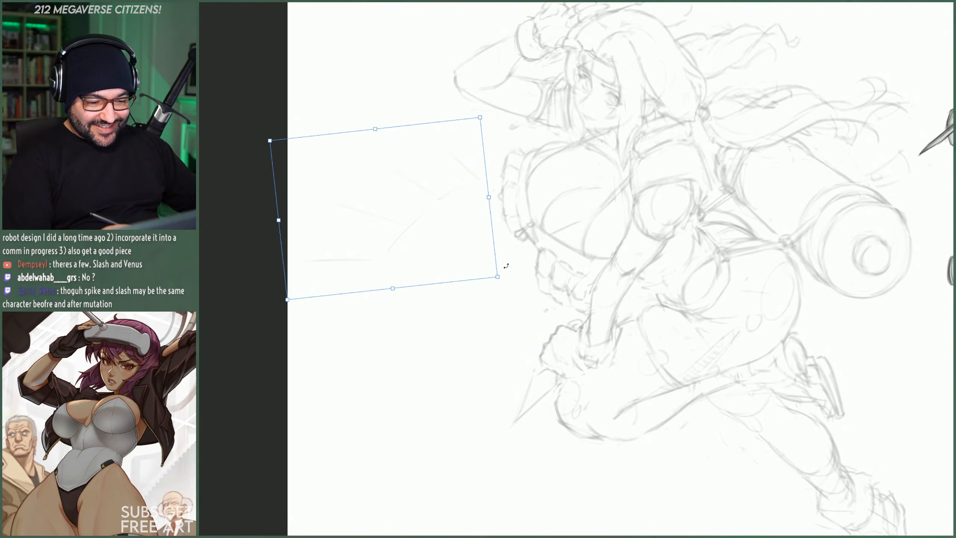
key(Return)
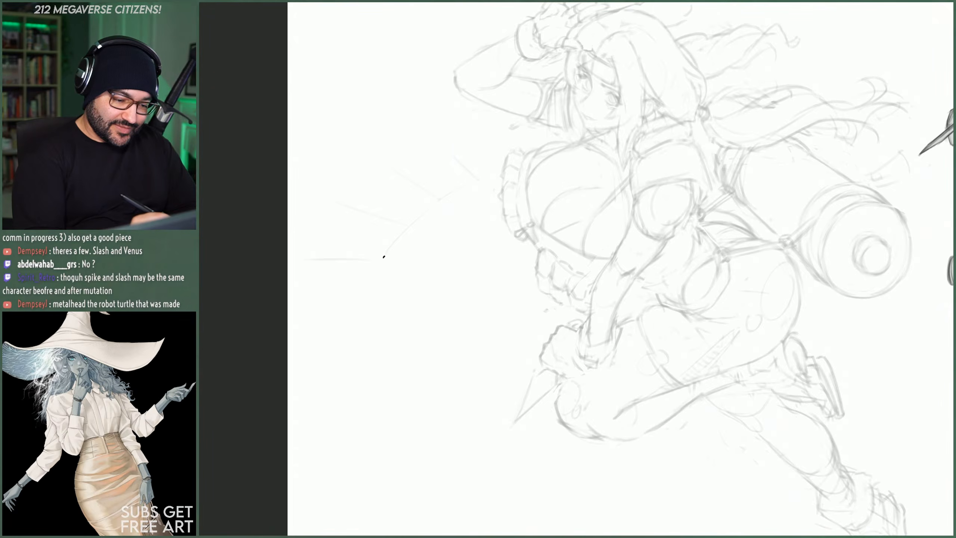
- Sketch the ring pommels of four kunai along the arc of guide lines, giving the rings inner circles
mouse_move(384, 254)
mouse_down()
mouse_move(399, 265)
mouse_move(381, 259)
mouse_up()
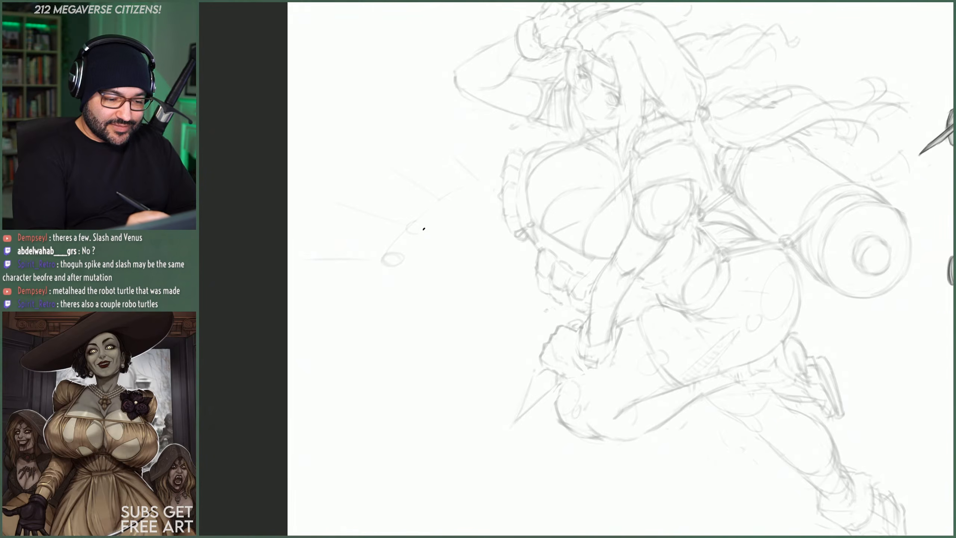
drag(425, 226, 423, 228)
mouse_move(450, 196)
mouse_down()
mouse_move(457, 204)
mouse_move(492, 186)
mouse_up()
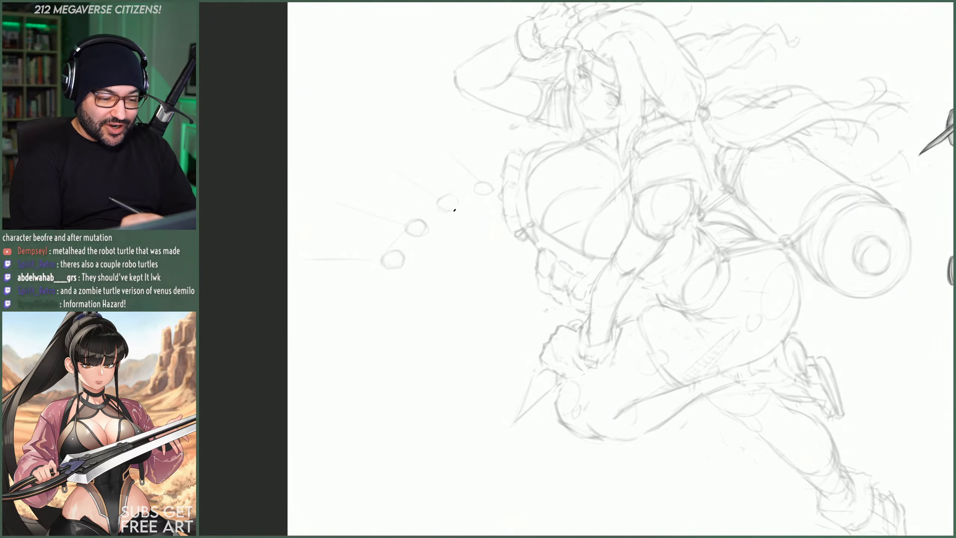
drag(487, 181, 488, 184)
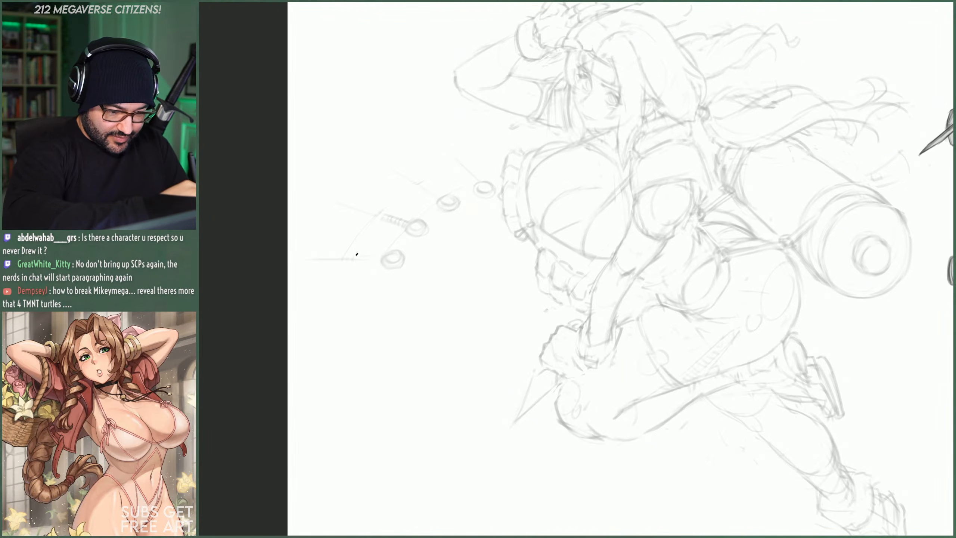
- Draw the wrapped handles extending from the kunai rings with short cross-hatched bands
drag(360, 256, 379, 256)
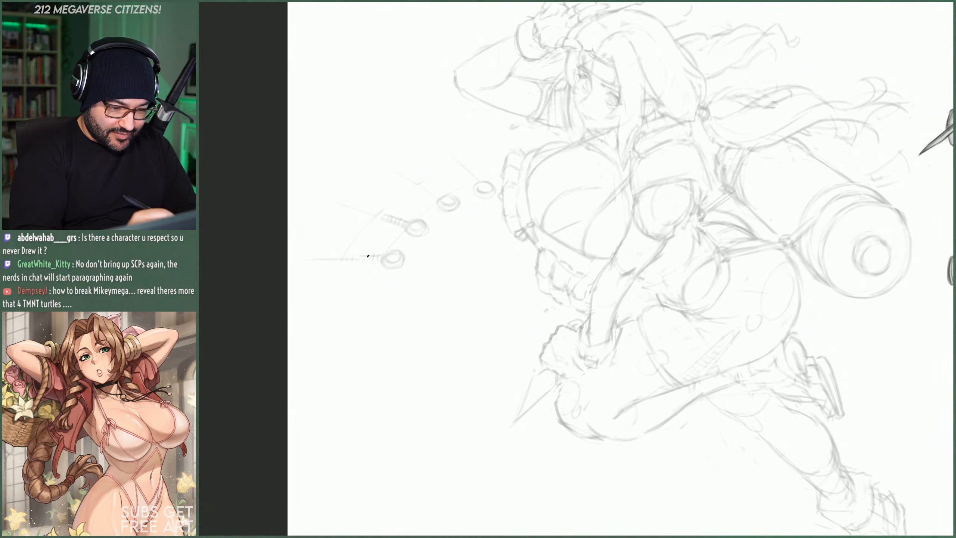
drag(358, 256, 376, 254)
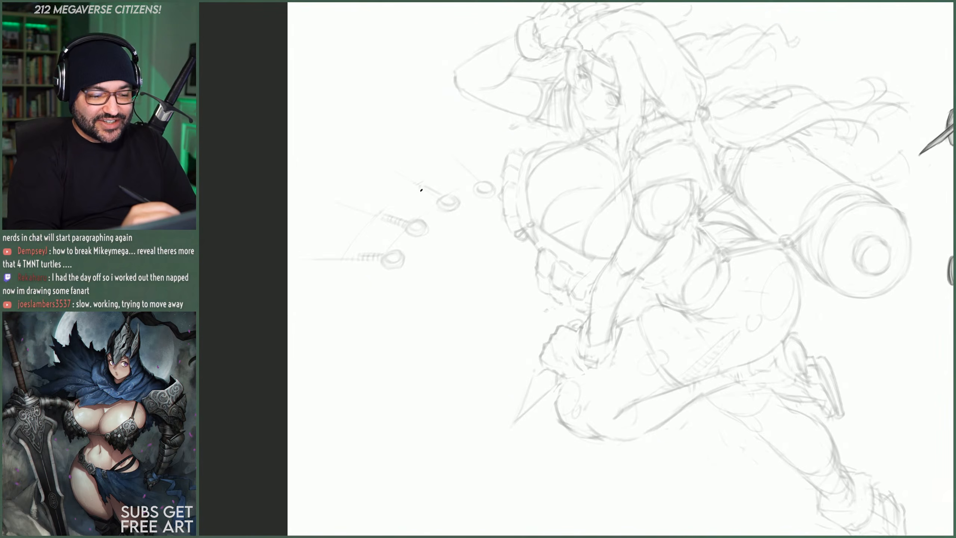
drag(427, 194, 435, 199)
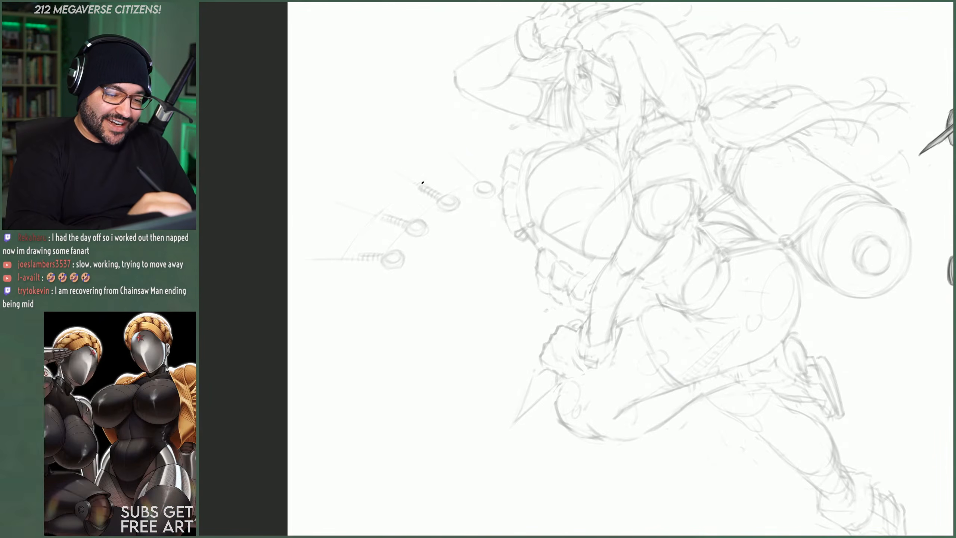
mouse_move(476, 178)
mouse_down()
mouse_move(462, 172)
mouse_move(467, 167)
mouse_up()
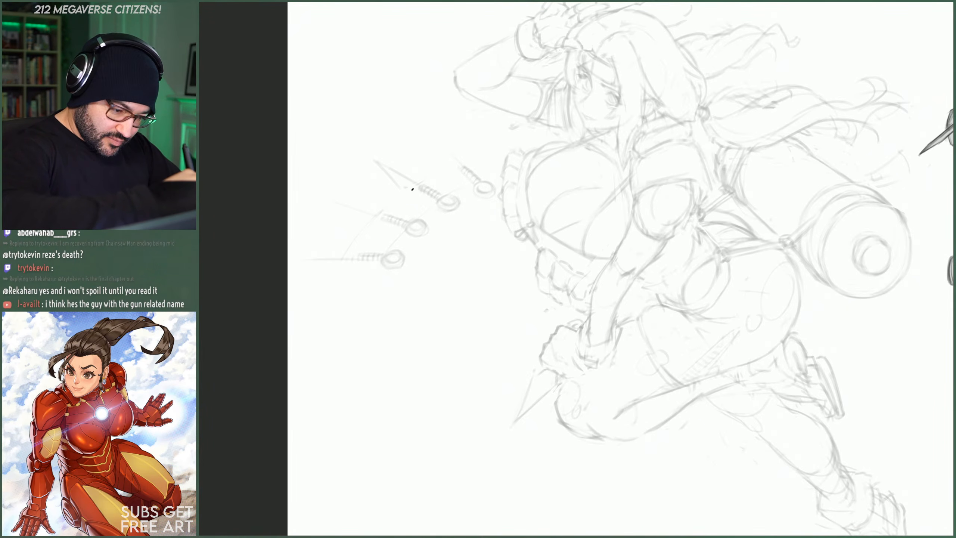
- Draw the pointed blades of the four flying kunai, reworking the outline of the one nearest the raised arm
drag(374, 158, 420, 177)
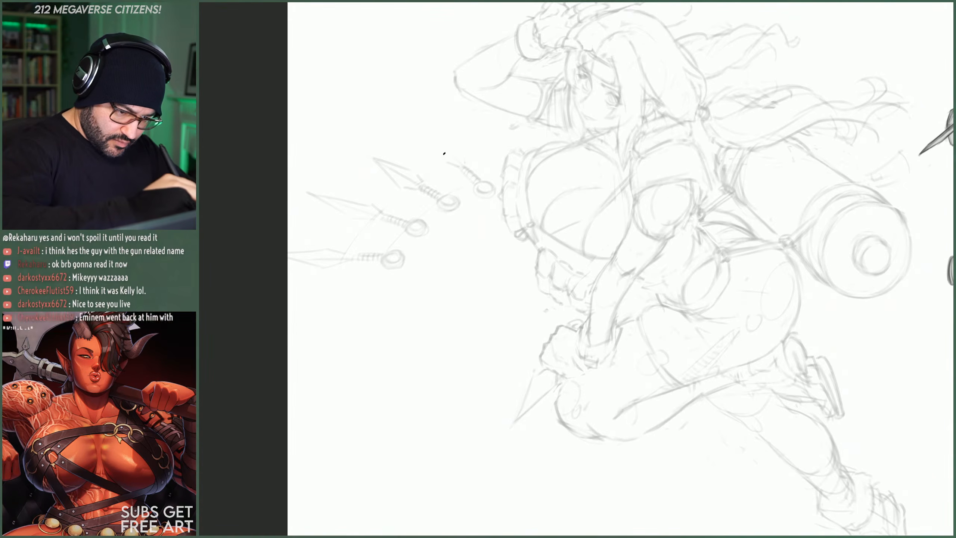
drag(443, 154, 428, 123)
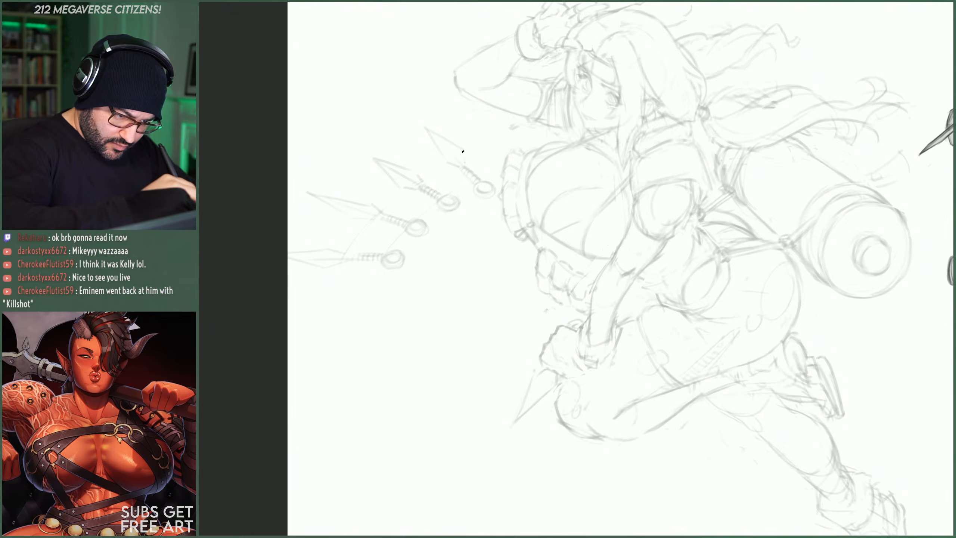
drag(463, 151, 465, 161)
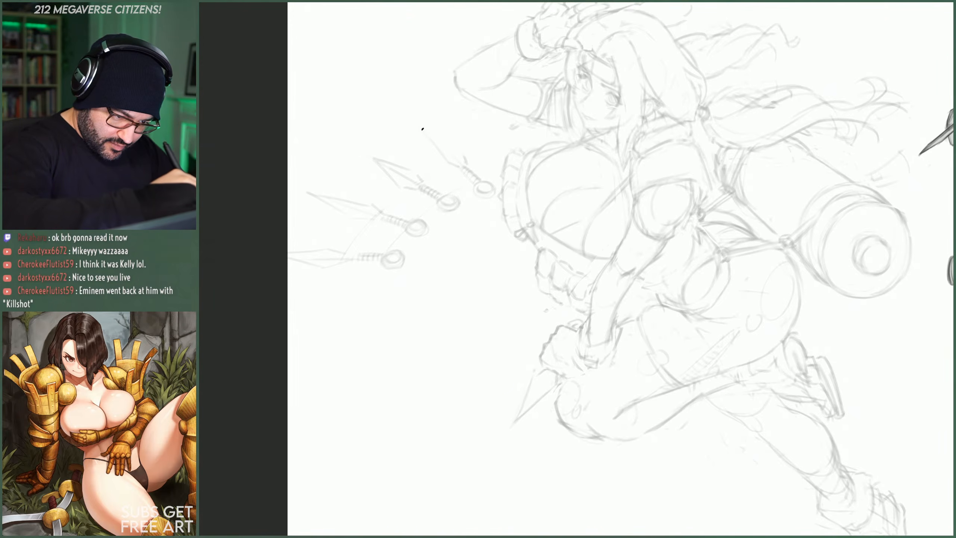
drag(430, 140, 423, 129)
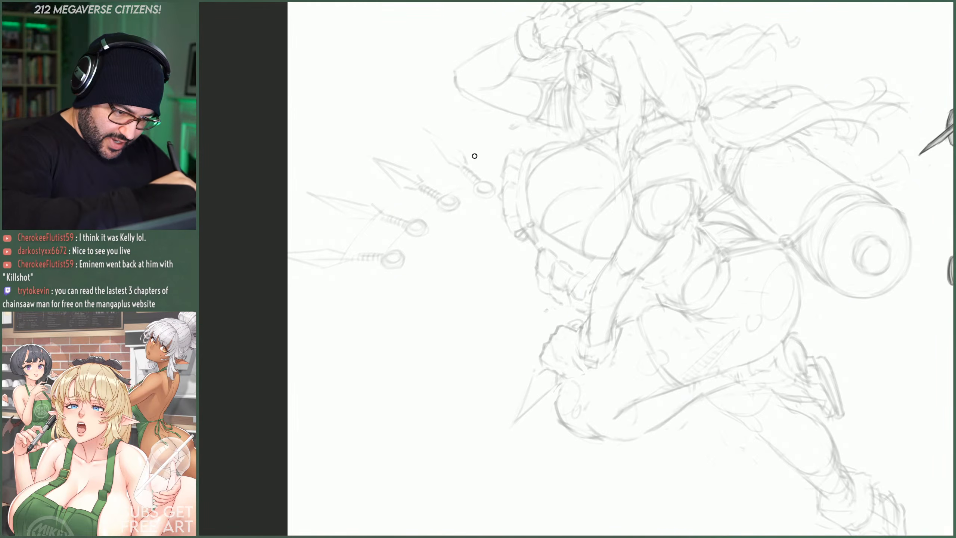
key(ctrl+z)
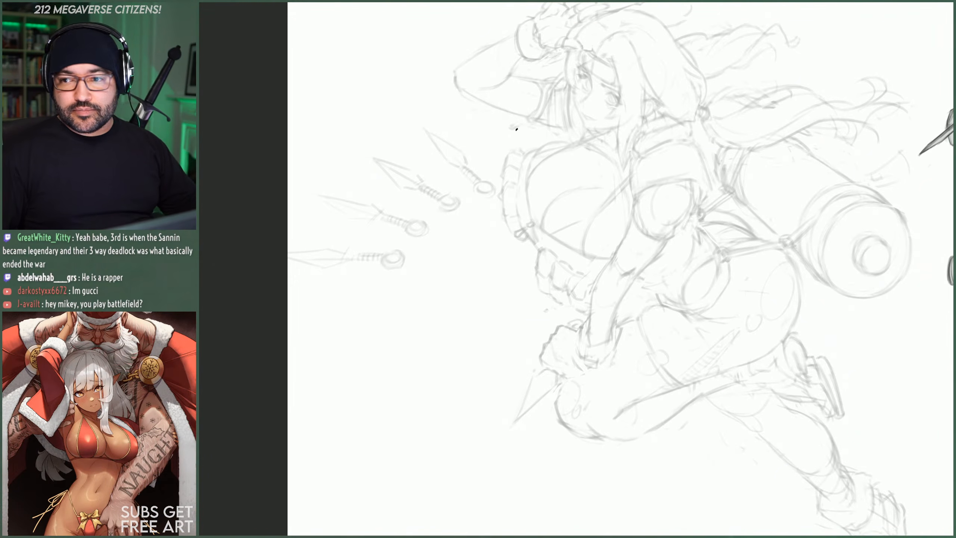
- Lasso the four flying kunai and distort them slightly by lowering the upper-right and lower-left corners of their bounds
scroll(406, 127, down, 5)
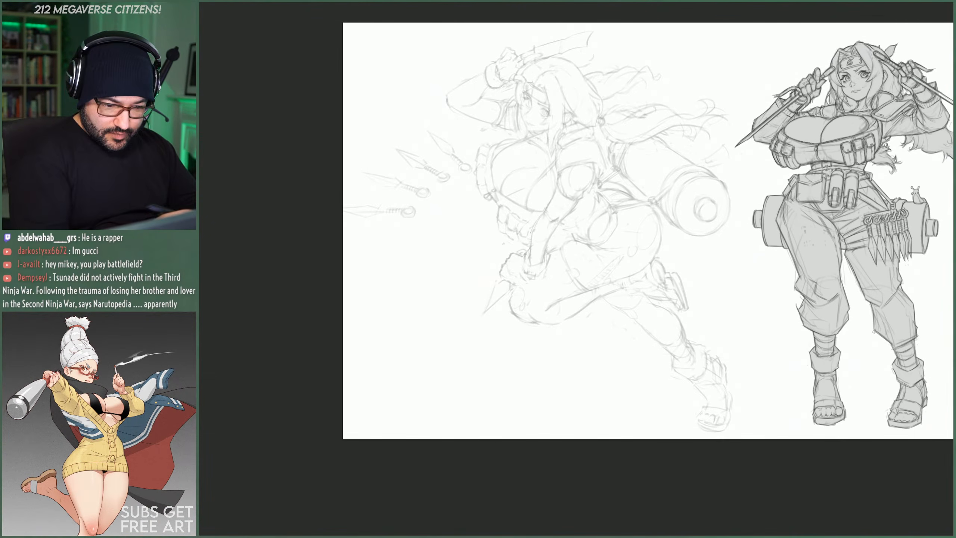
mouse_move(464, 144)
mouse_down()
mouse_move(473, 167)
mouse_move(427, 235)
mouse_move(337, 156)
mouse_move(402, 86)
mouse_up()
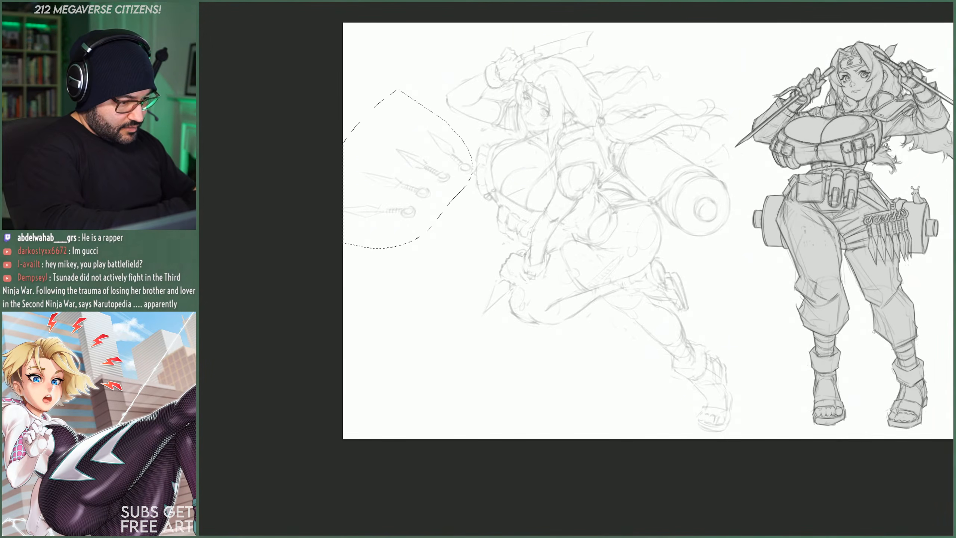
mouse_move(94, 175)
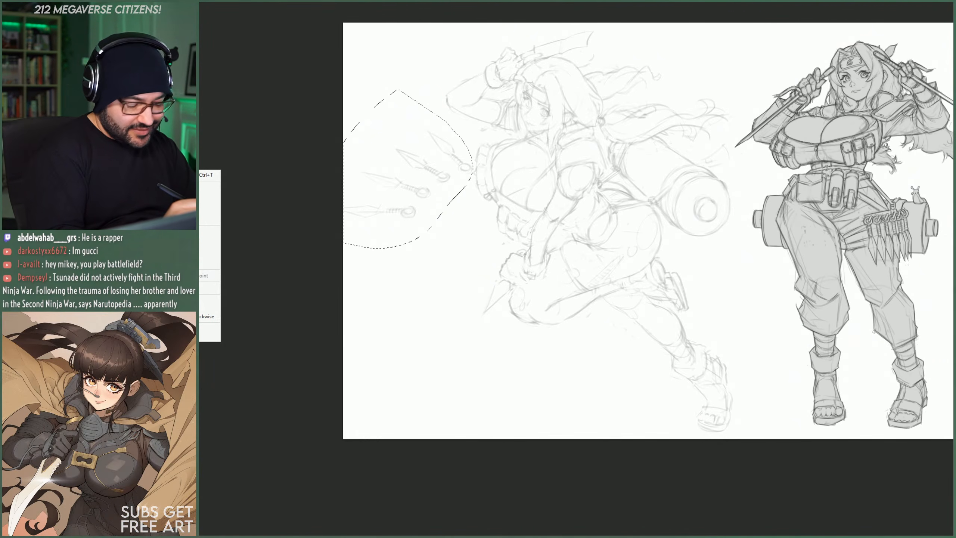
click(209, 231)
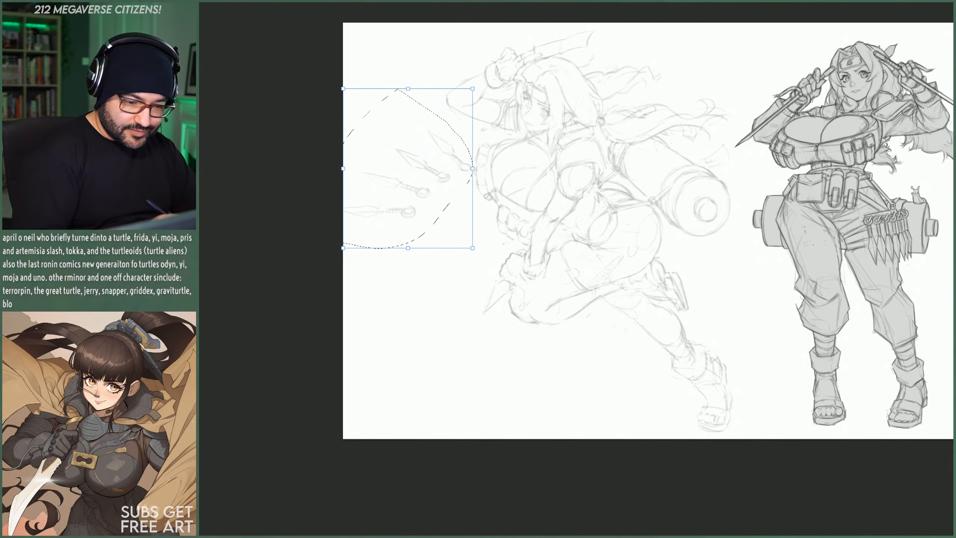
drag(474, 90, 474, 97)
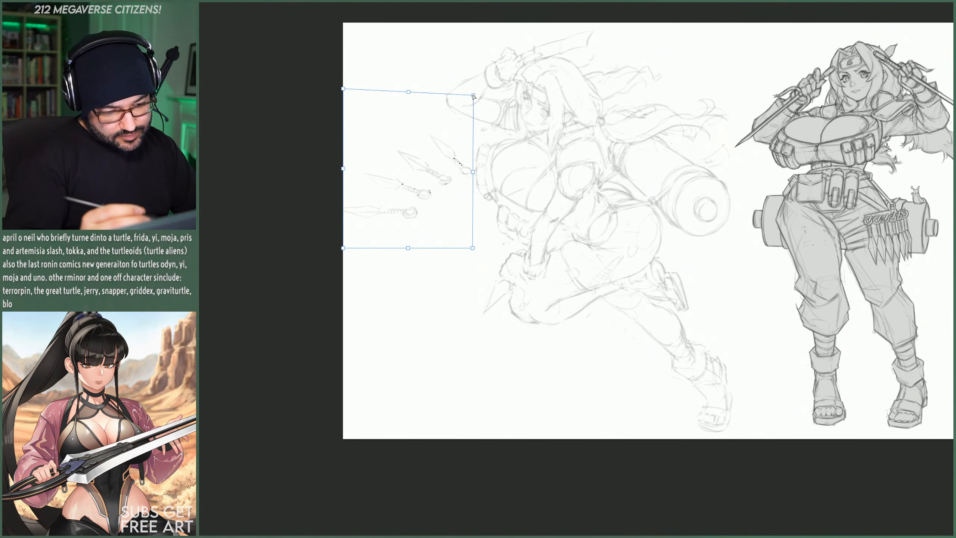
drag(343, 248, 343, 253)
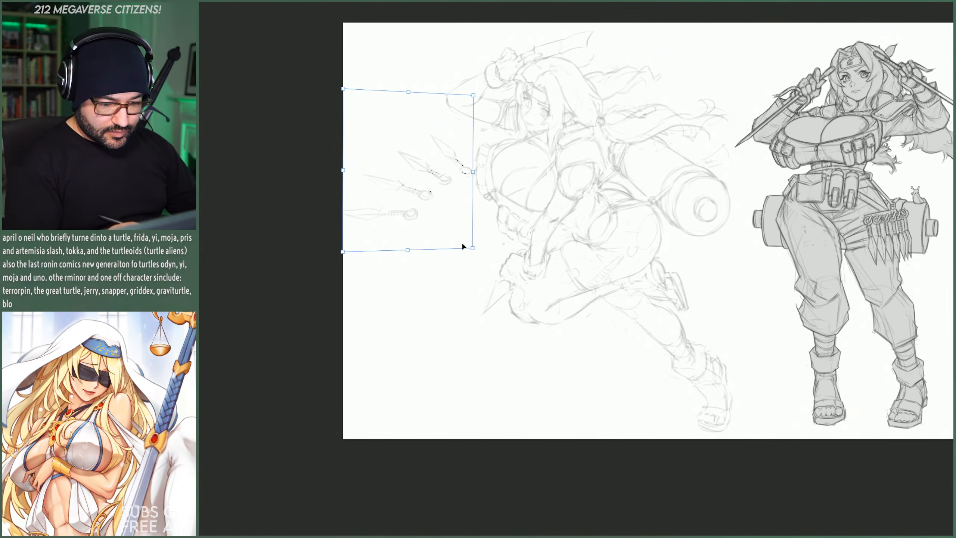
- Shift the distorted kunai a little away from the character toward the canvas edge and apply the transform
drag(462, 239, 432, 206)
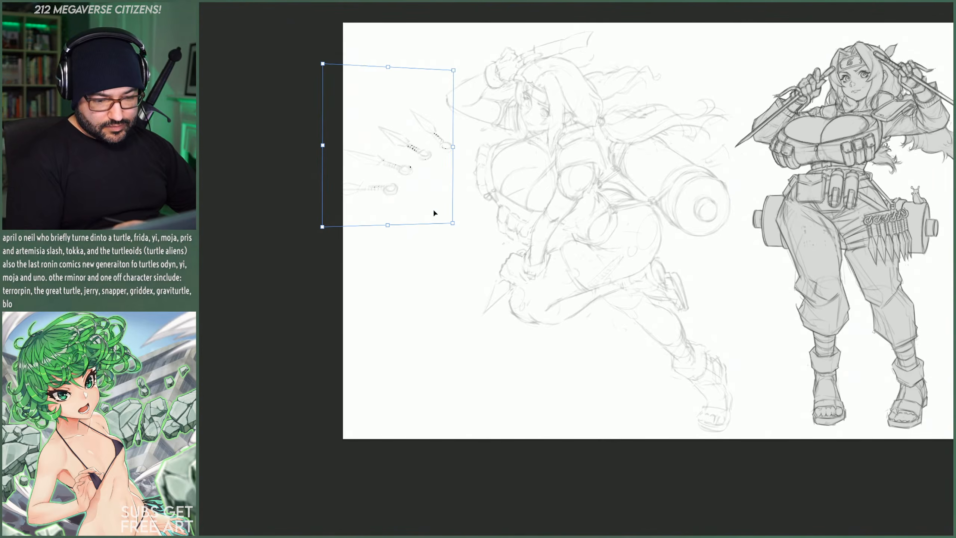
mouse_move(433, 208)
mouse_down()
mouse_move(452, 310)
mouse_move(424, 224)
mouse_up()
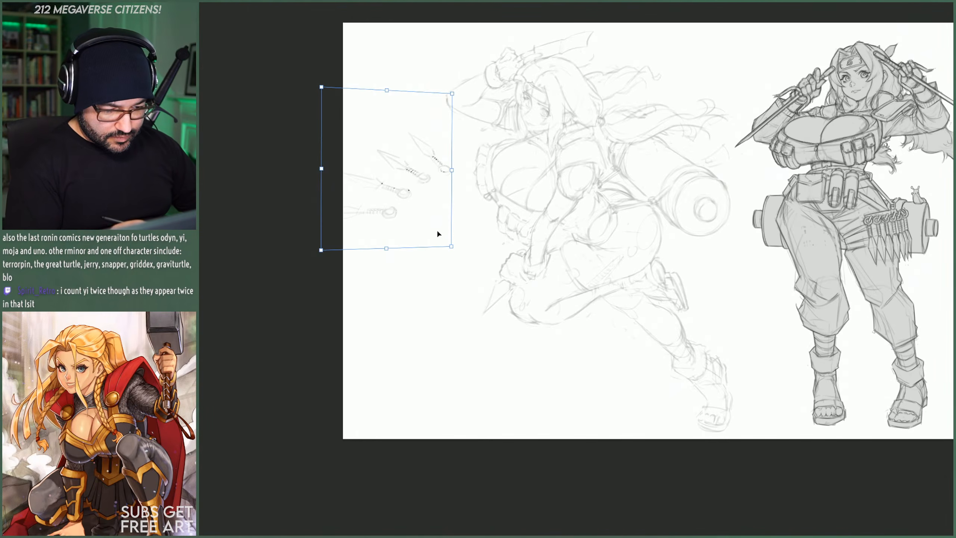
drag(431, 235, 433, 235)
key(Return)
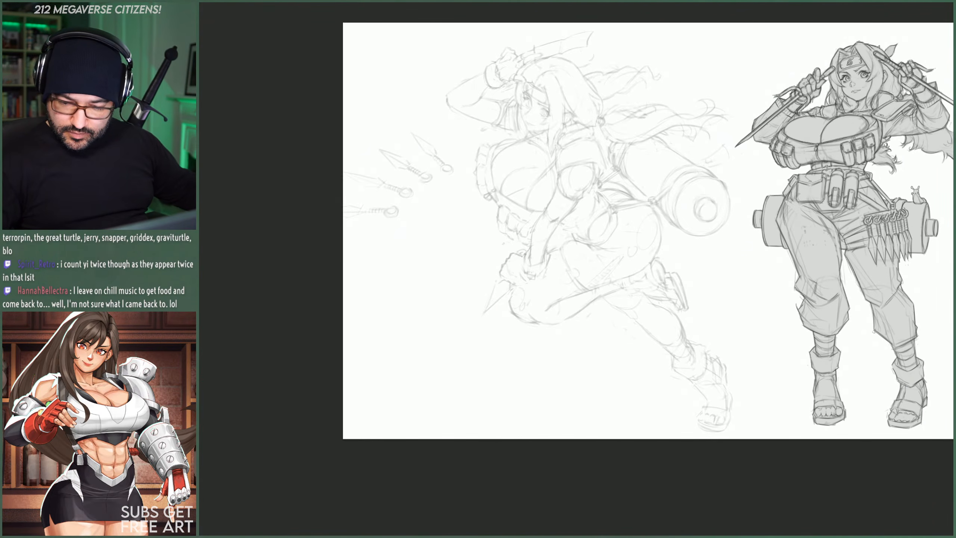
- Try duplicating the crouching sketch layer to strengthen its lines, and undo the duplicate
key(ctrl+j)
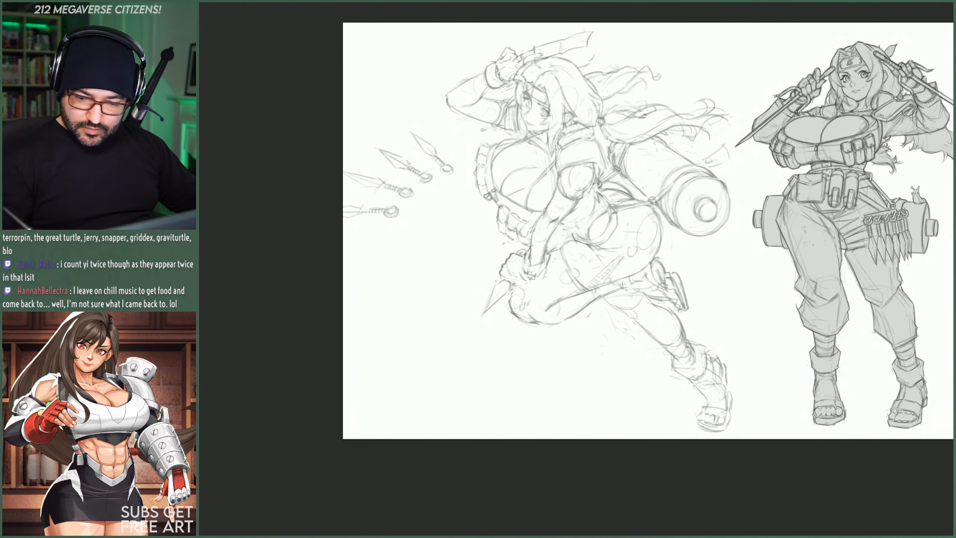
key(ctrl+z)
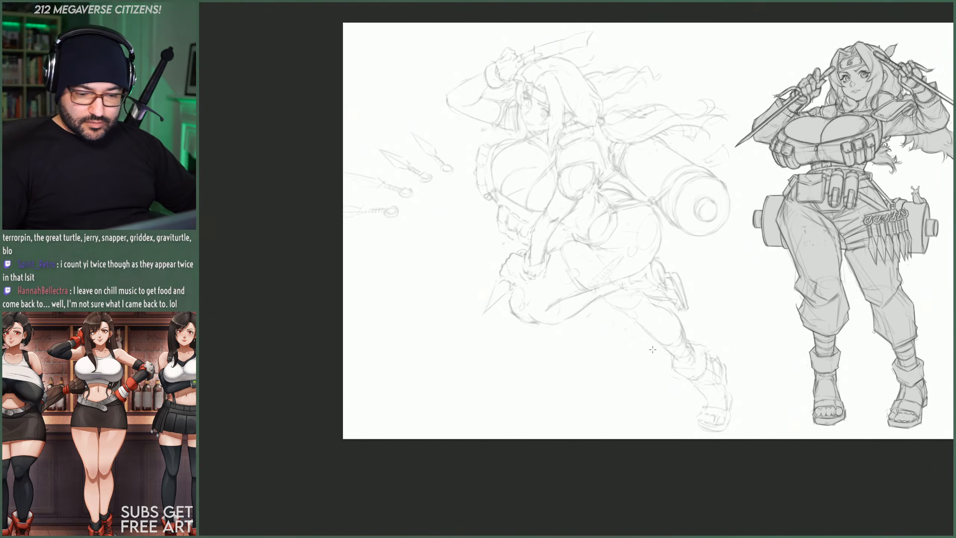
scroll(458, 400, down, 3)
scroll(644, 305, up, 5)
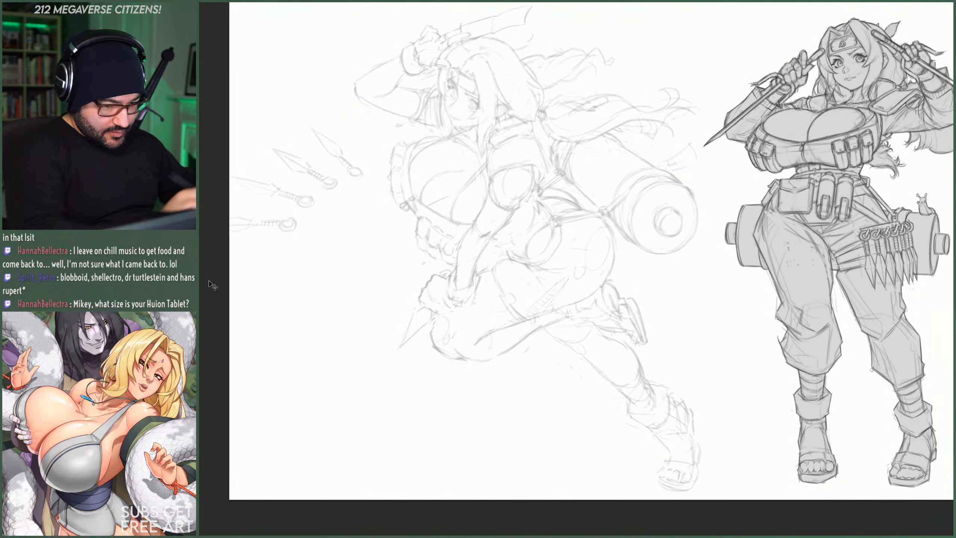
click(790, 132)
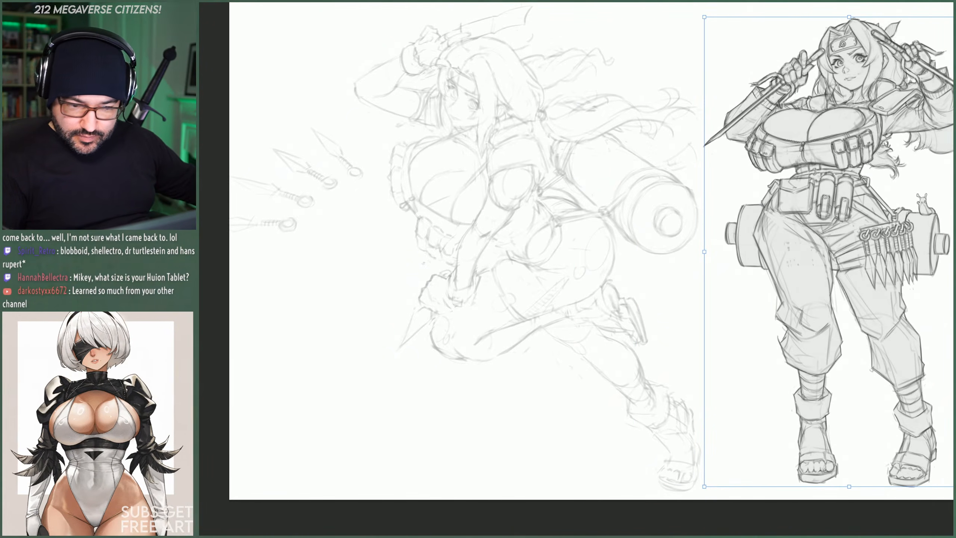
key(Return)
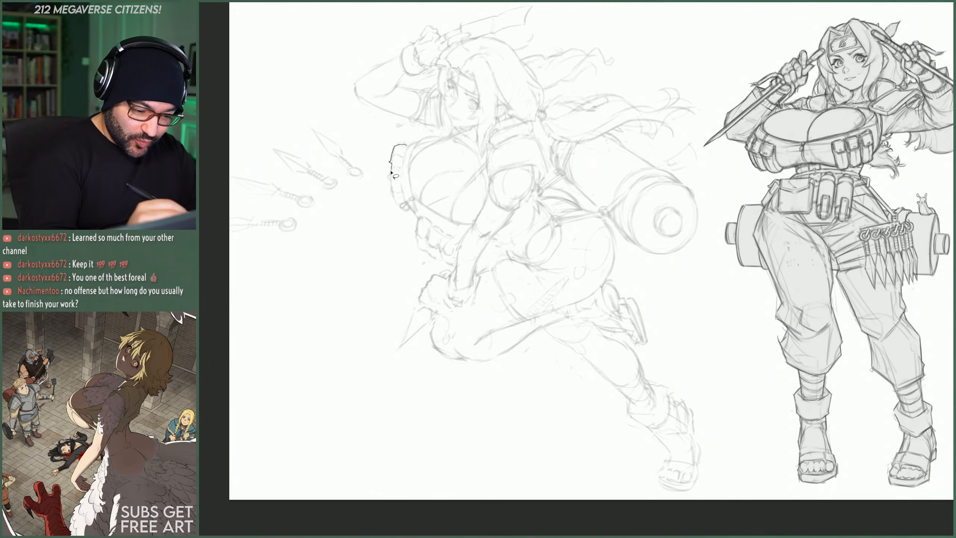
- Lasso the crouching character's chest and upper torso, tracing the front outline along the chest pouches
drag(390, 171, 391, 180)
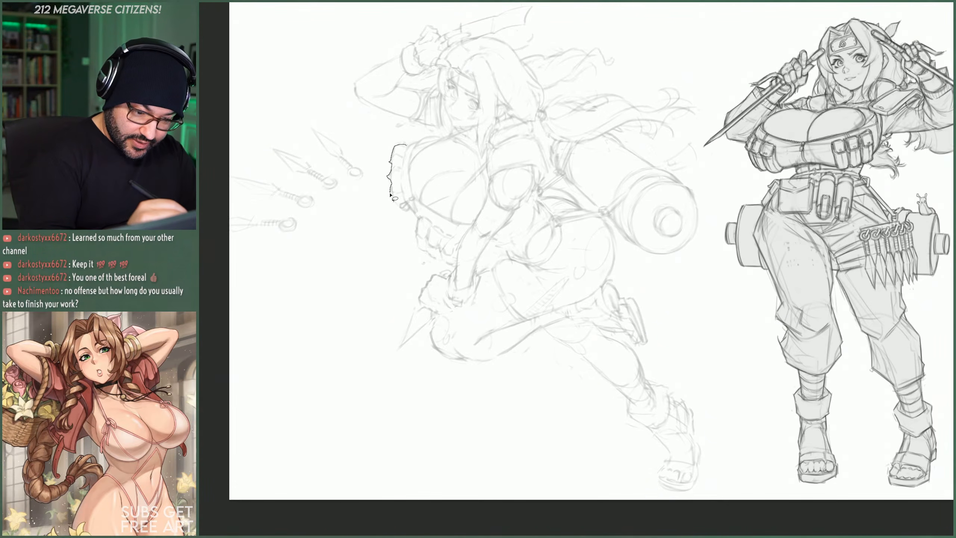
mouse_move(437, 213)
mouse_down()
mouse_move(462, 162)
mouse_move(457, 148)
mouse_move(436, 173)
mouse_up()
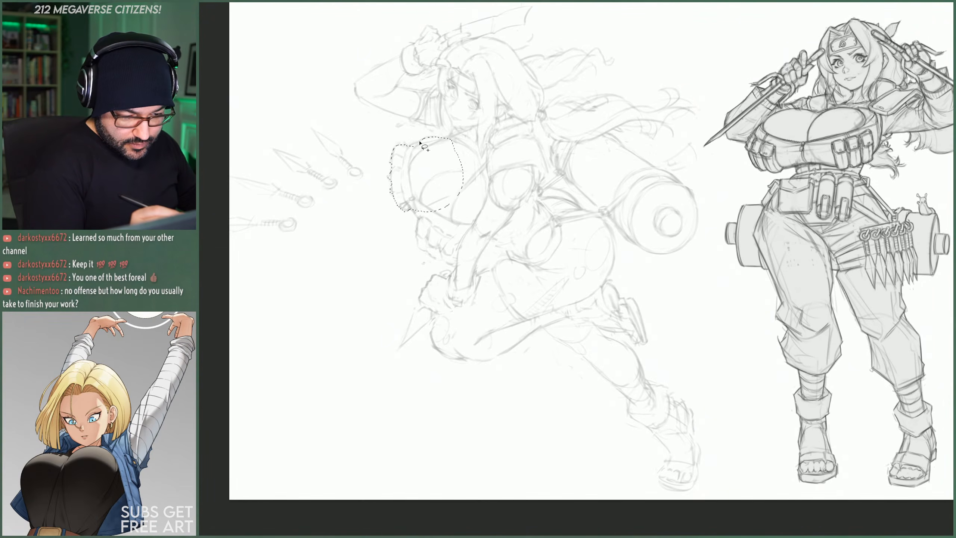
mouse_move(421, 141)
mouse_down()
mouse_move(429, 166)
mouse_move(448, 136)
mouse_move(517, 117)
mouse_move(522, 162)
mouse_move(451, 205)
mouse_move(470, 219)
mouse_up()
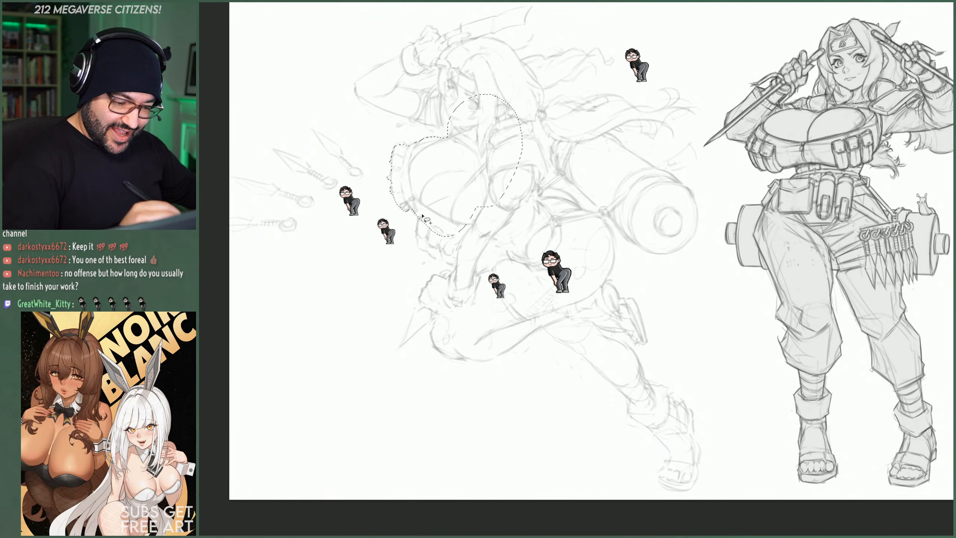
- Add the waist pouches, the lowered hand with its kunai, the bent knee and the hips to the selection
mouse_move(421, 215)
mouse_down()
mouse_move(417, 240)
mouse_move(449, 265)
mouse_move(471, 213)
mouse_move(454, 272)
mouse_move(469, 284)
mouse_move(455, 260)
mouse_up()
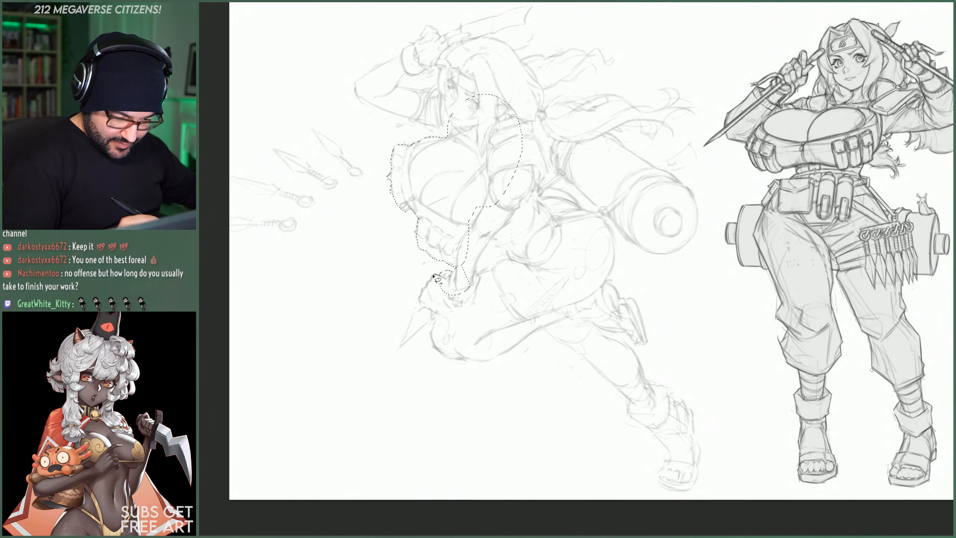
mouse_move(420, 297)
mouse_down()
mouse_move(398, 349)
mouse_move(439, 318)
mouse_up()
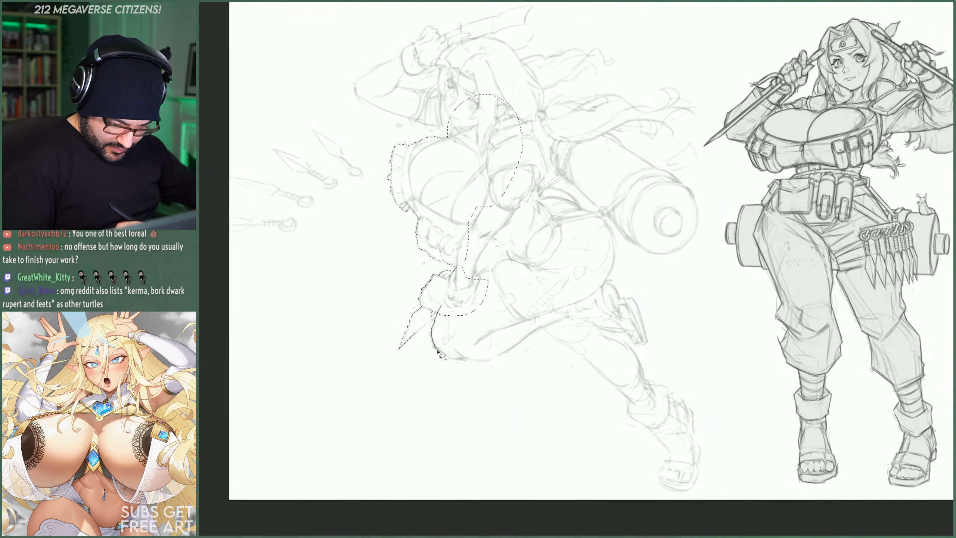
mouse_move(456, 361)
mouse_down()
mouse_move(513, 292)
mouse_move(460, 257)
mouse_move(525, 323)
mouse_move(584, 243)
mouse_move(497, 148)
mouse_up()
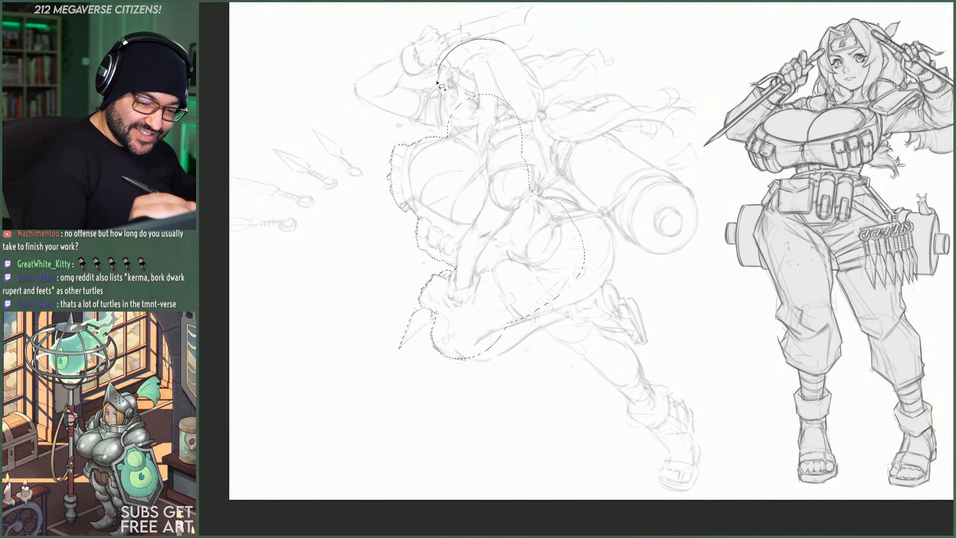
- Extend the selection over the character's head, following the crown and back of the hair down to the hair tie
drag(491, 102, 504, 43)
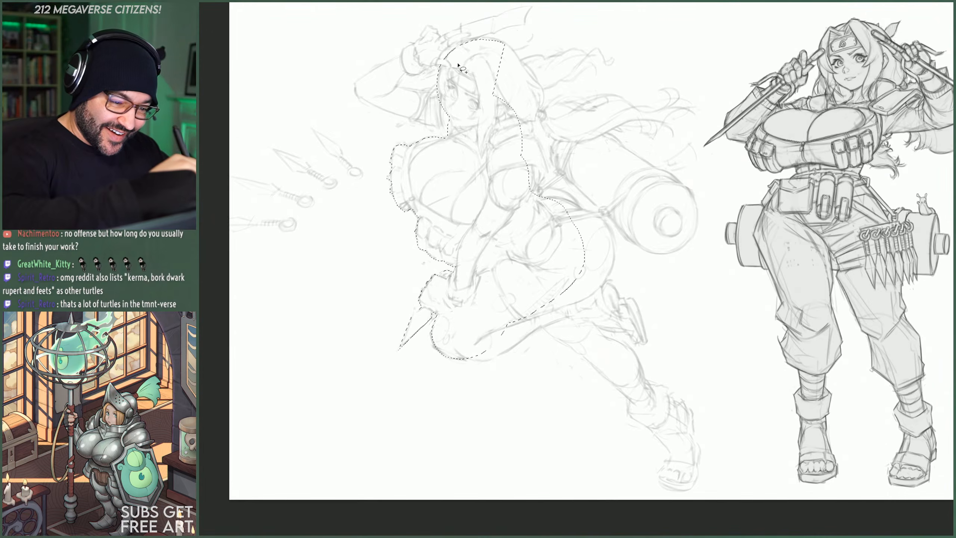
mouse_move(449, 55)
mouse_down()
mouse_move(487, 39)
mouse_move(513, 49)
mouse_up()
drag(530, 94, 520, 117)
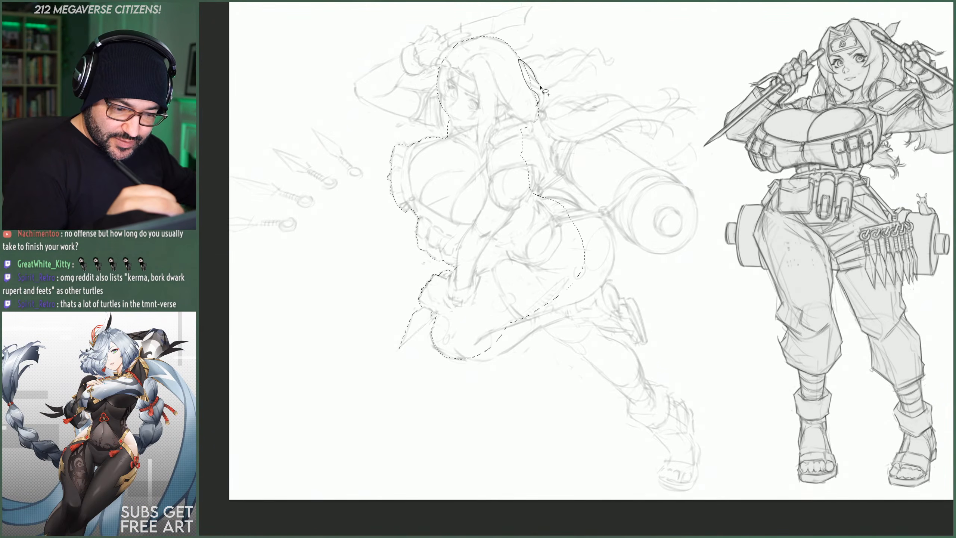
drag(541, 109, 535, 99)
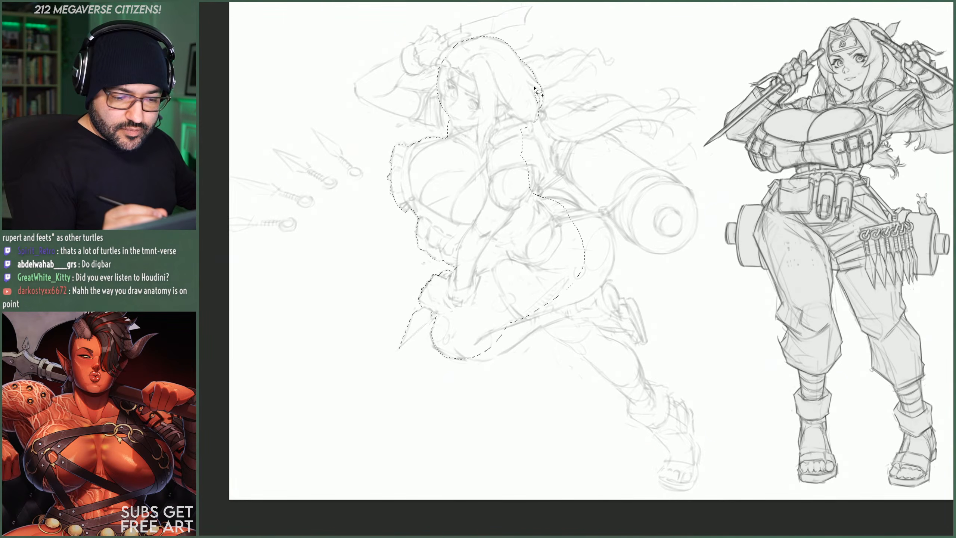
- Add the flowing headband tails and the long windblown ponytail strands to the selection, tracing their wavy edges
mouse_move(586, 69)
mouse_down()
mouse_move(616, 55)
mouse_move(521, 59)
mouse_up()
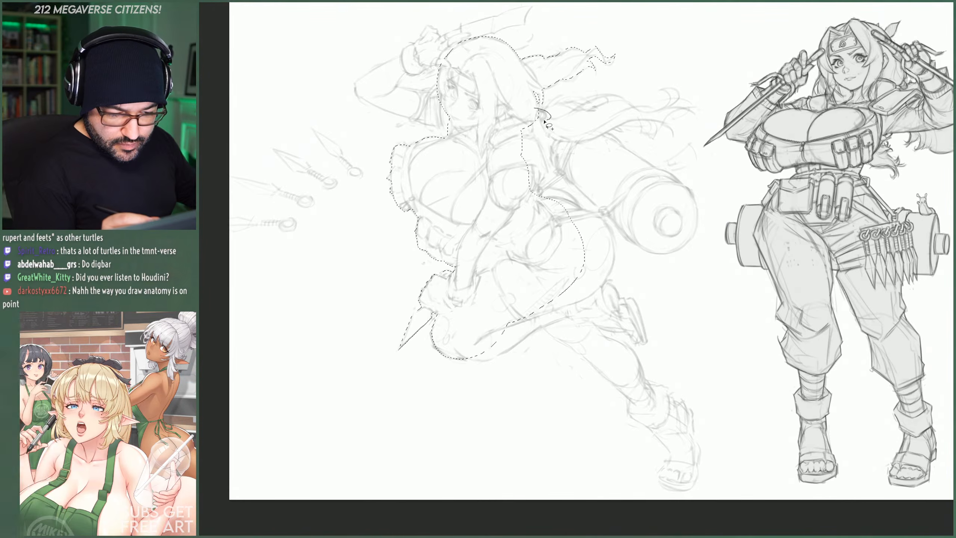
mouse_move(541, 114)
mouse_down()
mouse_move(574, 94)
mouse_move(590, 102)
mouse_move(568, 99)
mouse_move(617, 96)
mouse_move(614, 104)
mouse_move(630, 113)
mouse_move(572, 128)
mouse_move(544, 122)
mouse_up()
mouse_move(607, 114)
mouse_down()
mouse_move(675, 93)
mouse_move(656, 113)
mouse_move(674, 96)
mouse_move(656, 91)
mouse_move(673, 89)
mouse_move(673, 109)
mouse_move(694, 117)
mouse_move(644, 135)
mouse_move(601, 115)
mouse_up()
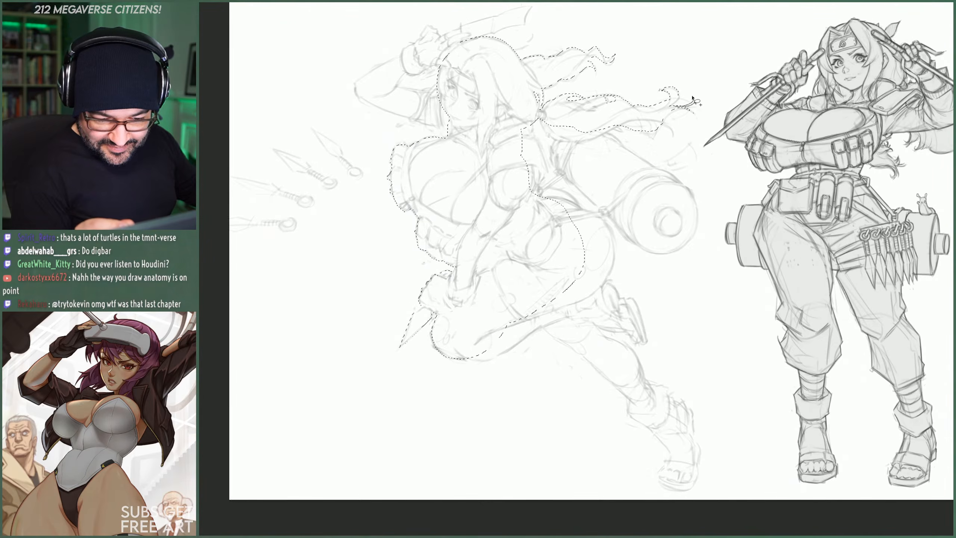
drag(692, 99, 656, 125)
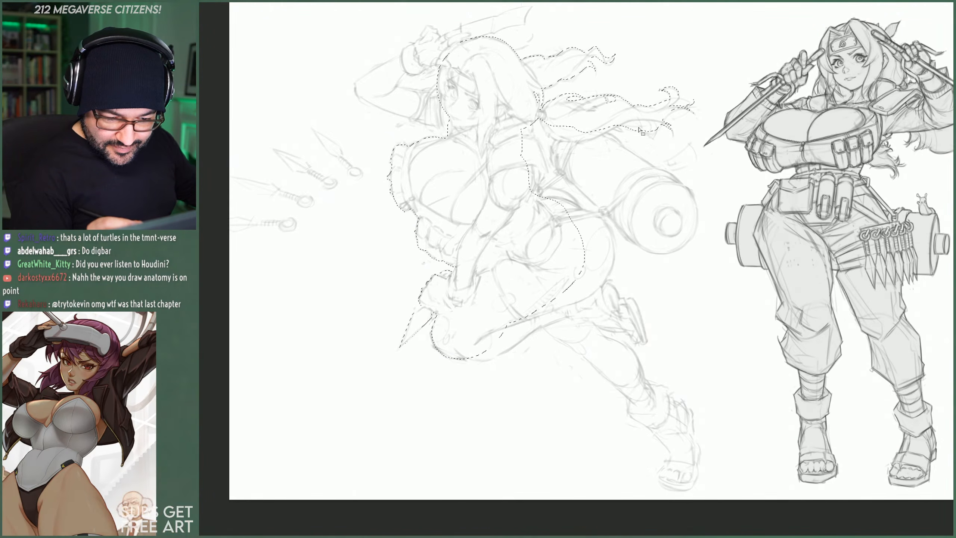
mouse_move(662, 124)
mouse_down()
mouse_move(611, 128)
mouse_move(653, 117)
mouse_move(567, 145)
mouse_move(549, 137)
mouse_move(546, 118)
mouse_up()
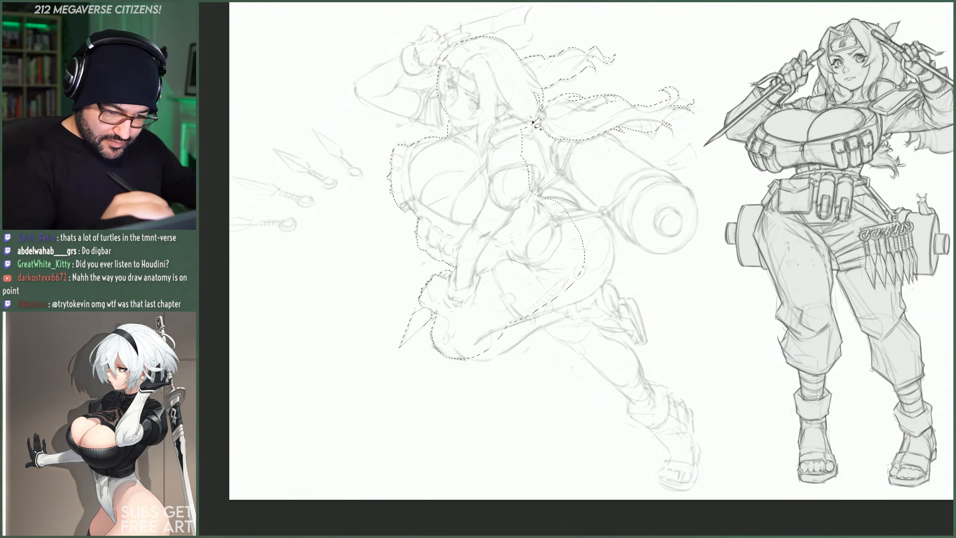
- Refine the rear of the selection along the shoulder, upper arm, waist sash, buttock and underside of the thigh
drag(537, 139, 546, 174)
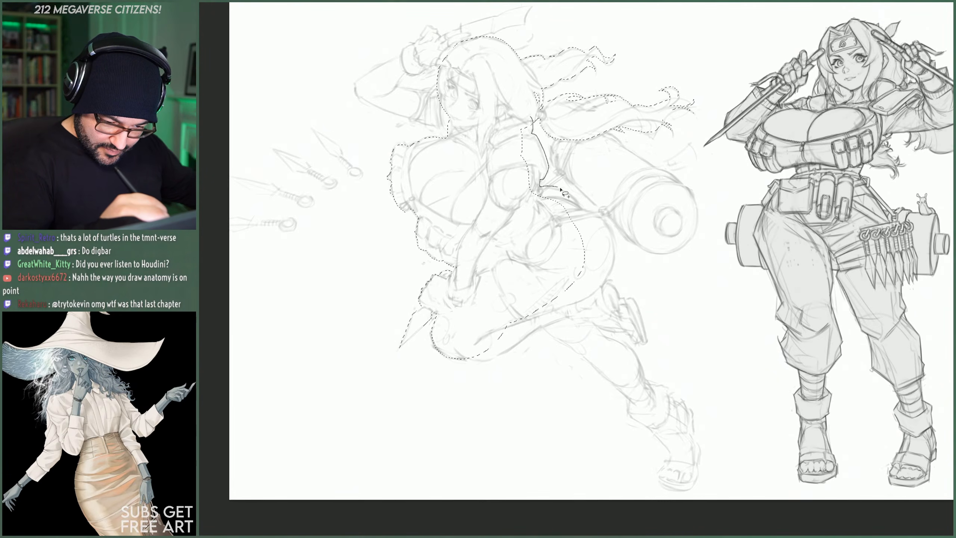
drag(575, 201, 577, 203)
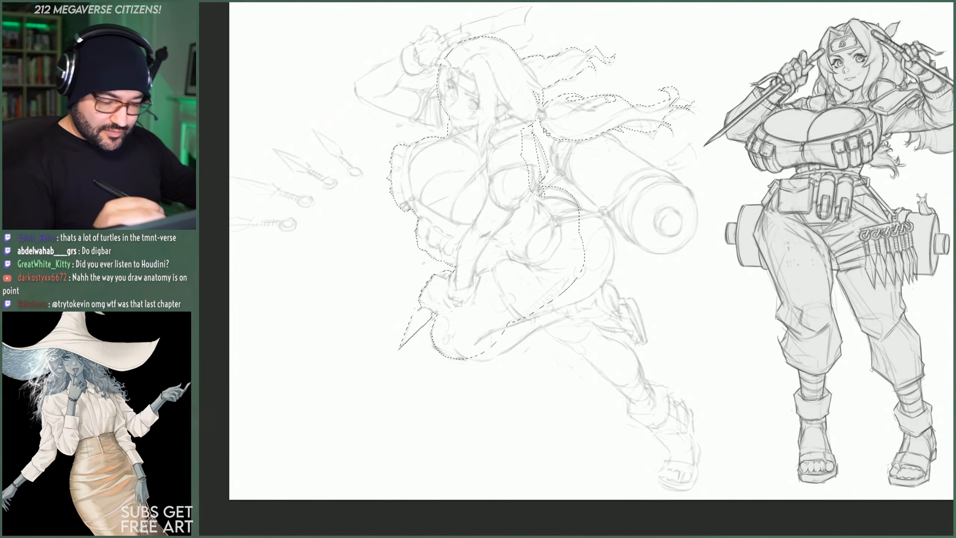
drag(509, 150, 528, 108)
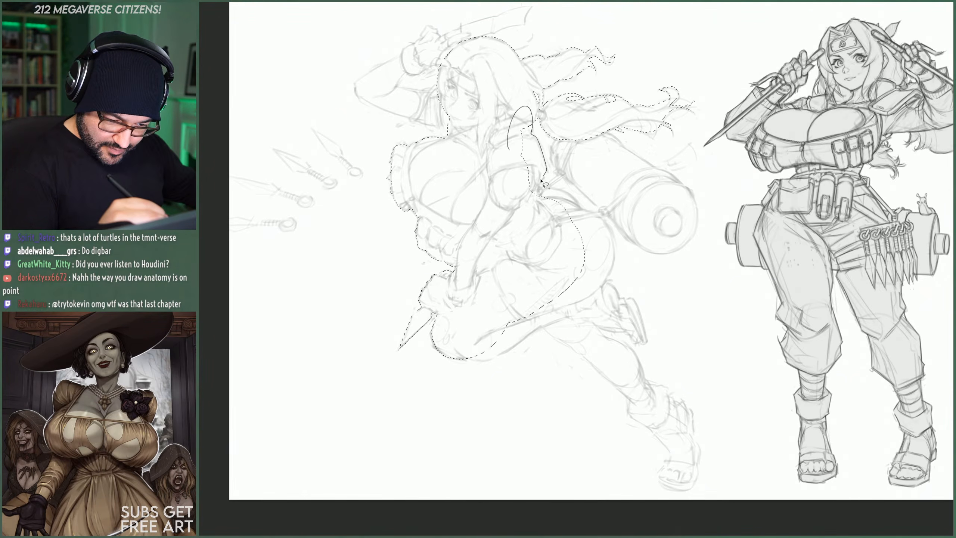
mouse_move(539, 190)
mouse_down()
mouse_move(563, 192)
mouse_move(550, 265)
mouse_up()
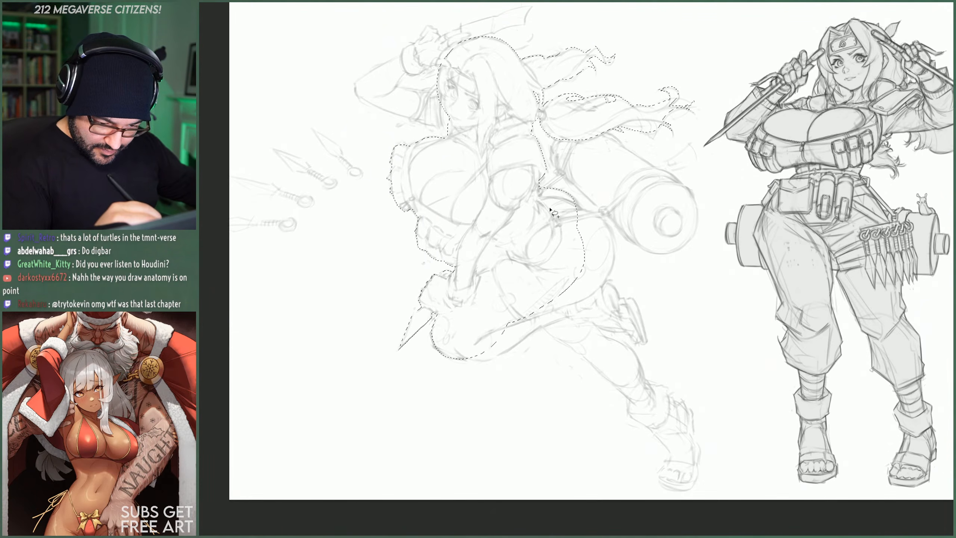
mouse_move(551, 210)
mouse_down()
mouse_move(558, 191)
mouse_move(574, 204)
mouse_up()
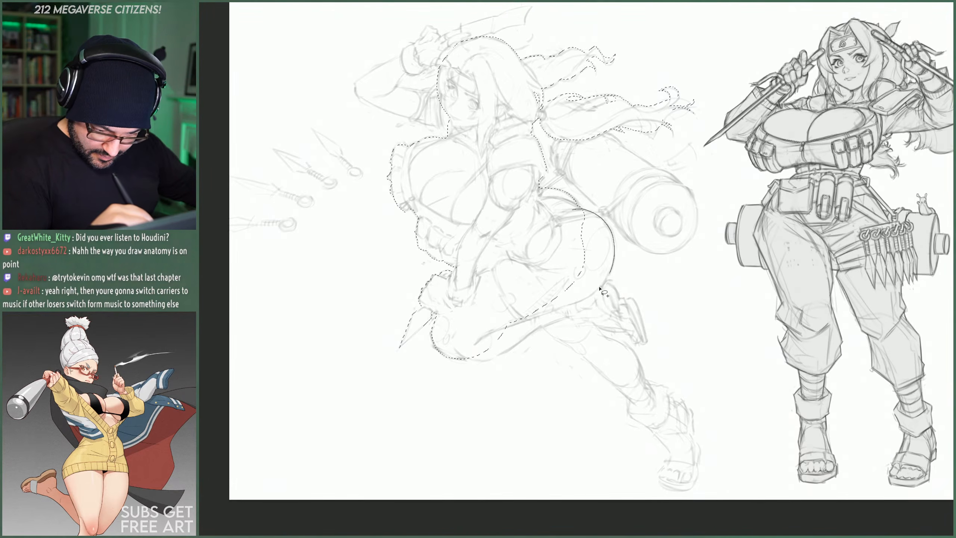
drag(601, 288, 557, 306)
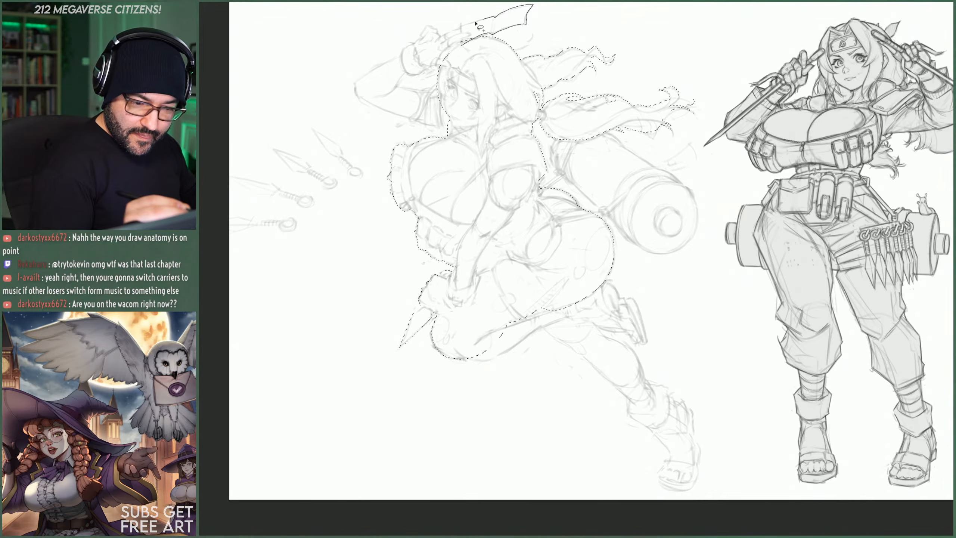
- Add the raised hand with its kunai, the wrist wrap, the forearm, elbow and upper sleeve to the selection
drag(457, 46, 454, 51)
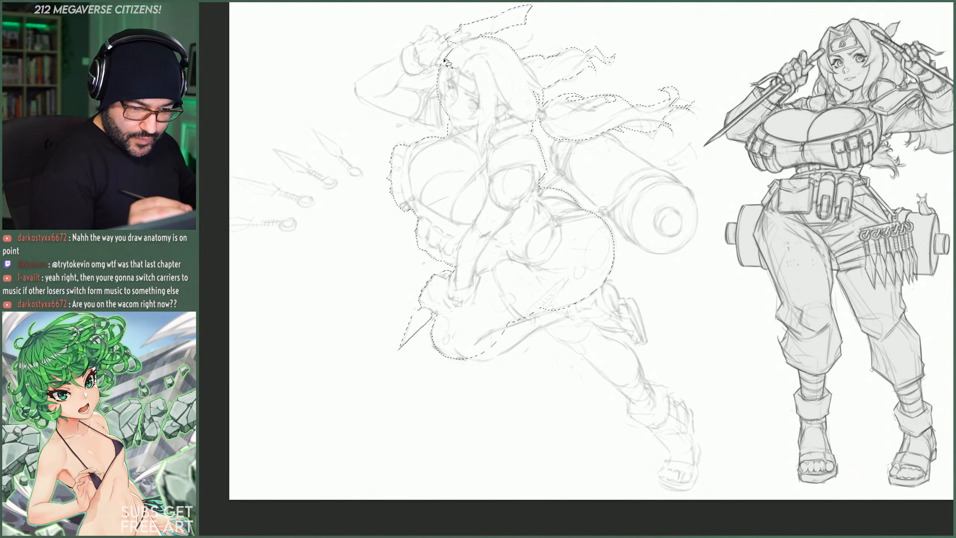
mouse_move(438, 59)
mouse_down()
mouse_move(461, 43)
mouse_move(426, 57)
mouse_move(448, 65)
mouse_move(417, 74)
mouse_move(400, 56)
mouse_move(410, 45)
mouse_up()
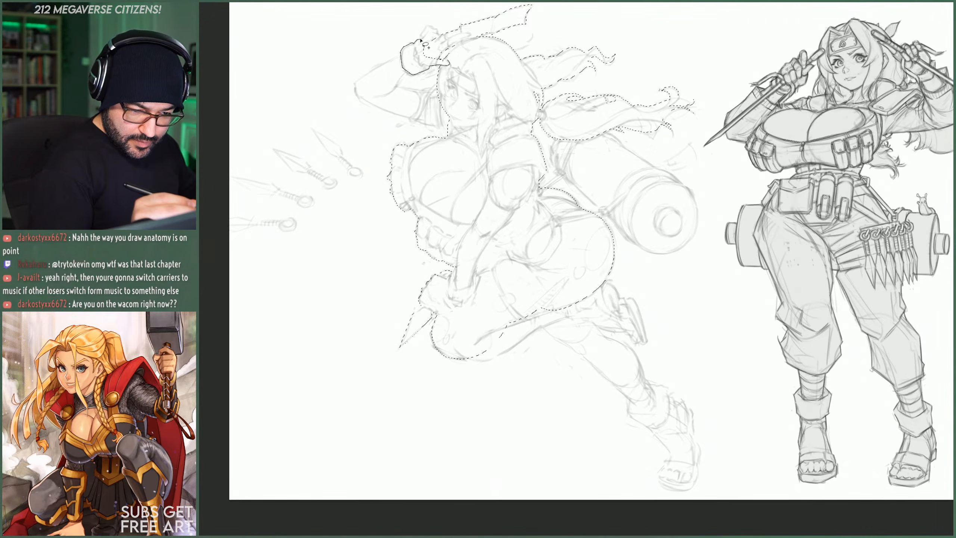
mouse_move(421, 39)
mouse_down()
mouse_move(429, 25)
mouse_move(438, 29)
mouse_move(437, 48)
mouse_up()
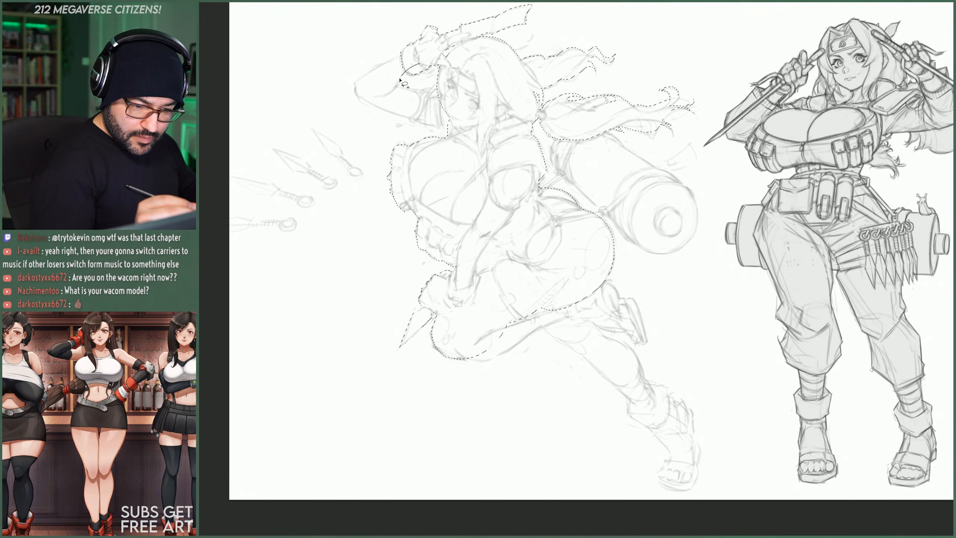
mouse_move(400, 80)
mouse_down()
mouse_move(378, 98)
mouse_move(357, 97)
mouse_move(411, 50)
mouse_up()
drag(387, 82, 414, 92)
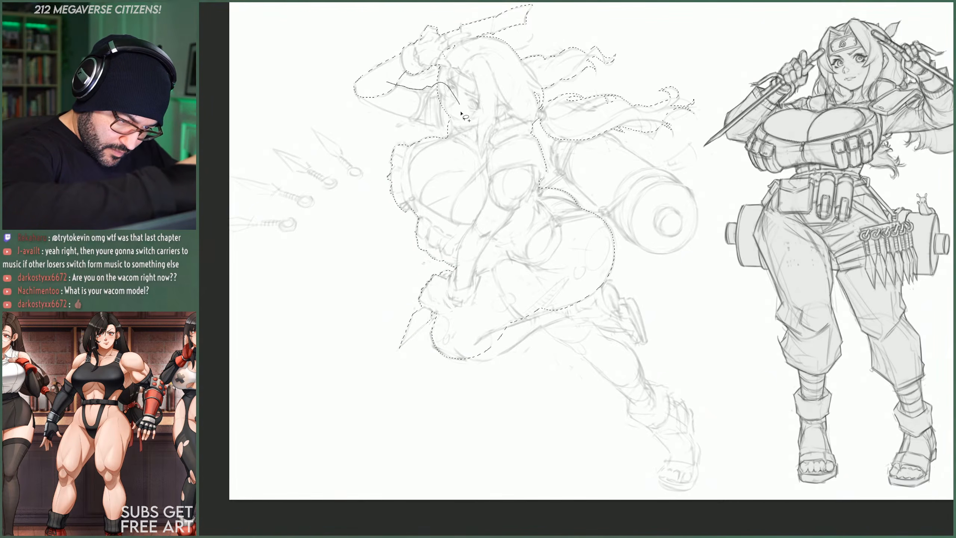
mouse_move(460, 112)
mouse_down()
mouse_move(454, 137)
mouse_move(365, 105)
mouse_move(376, 87)
mouse_up()
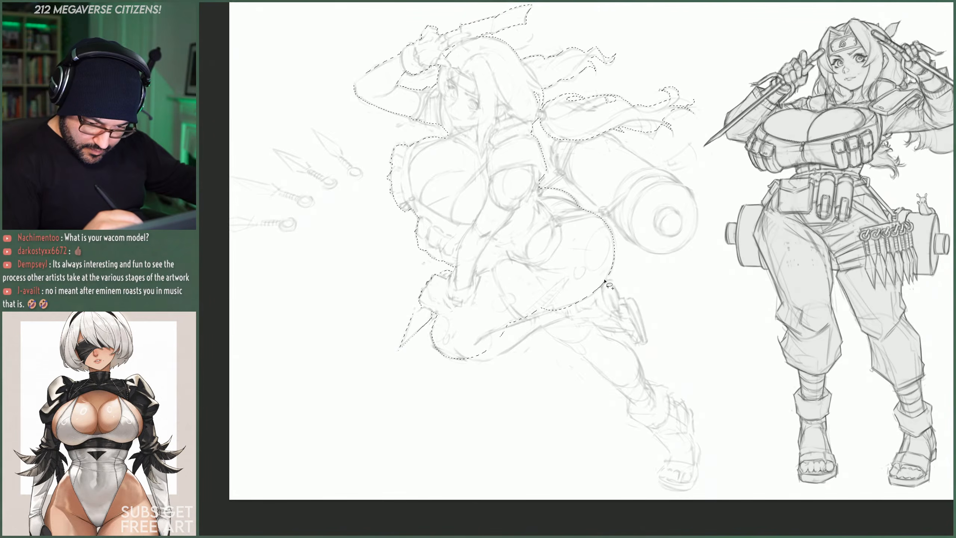
- Extend the selection over the tucked rear sandal and the outstretched leg, tracing the shin, ankle wrap and sandaled foot
mouse_move(605, 282)
mouse_down()
mouse_move(648, 341)
mouse_move(596, 330)
mouse_move(634, 352)
mouse_move(649, 385)
mouse_move(668, 395)
mouse_move(653, 424)
mouse_move(632, 416)
mouse_move(563, 293)
mouse_up()
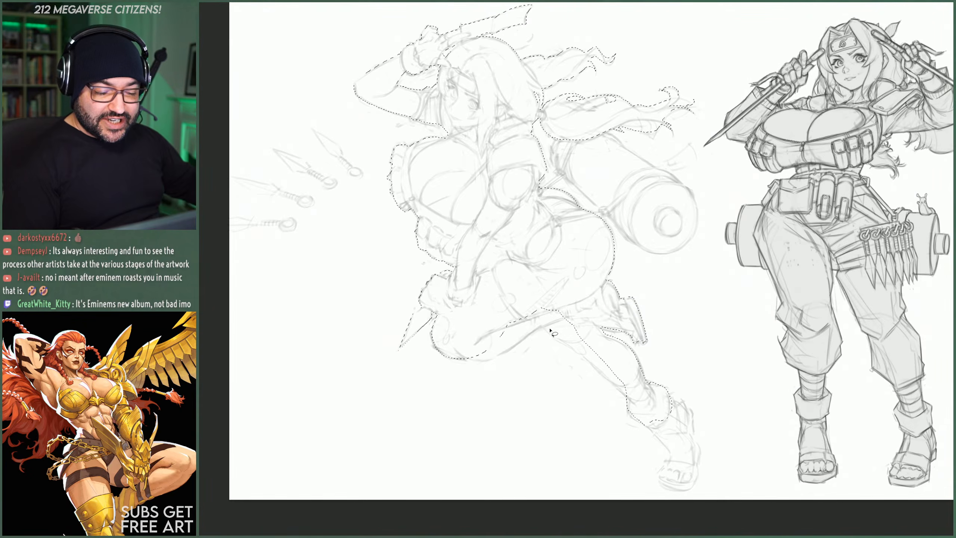
mouse_move(528, 317)
mouse_down()
mouse_move(460, 356)
mouse_move(493, 362)
mouse_move(538, 307)
mouse_move(495, 355)
mouse_move(565, 318)
mouse_move(542, 307)
mouse_move(585, 359)
mouse_up()
drag(642, 405, 643, 414)
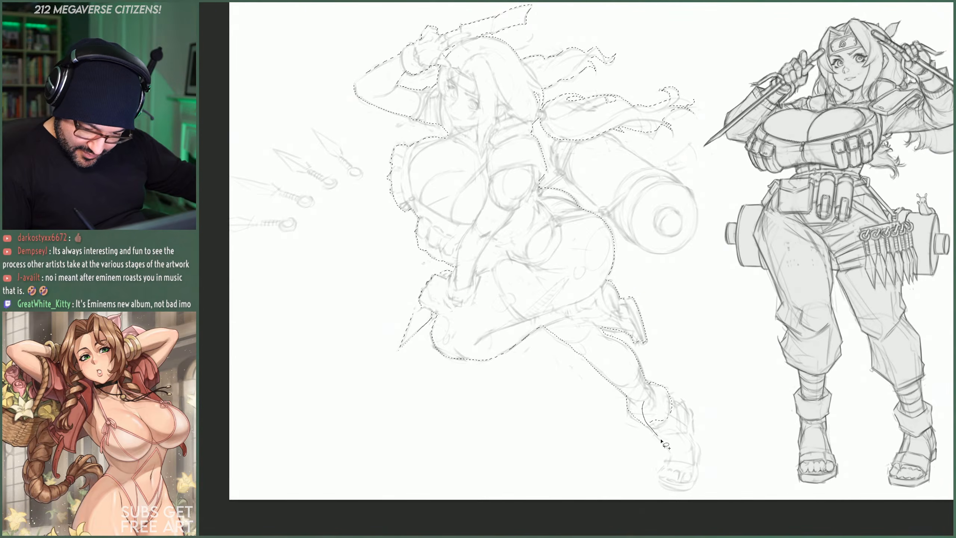
mouse_move(666, 458)
mouse_down()
mouse_move(678, 492)
mouse_move(696, 489)
mouse_move(695, 428)
mouse_move(656, 395)
mouse_up()
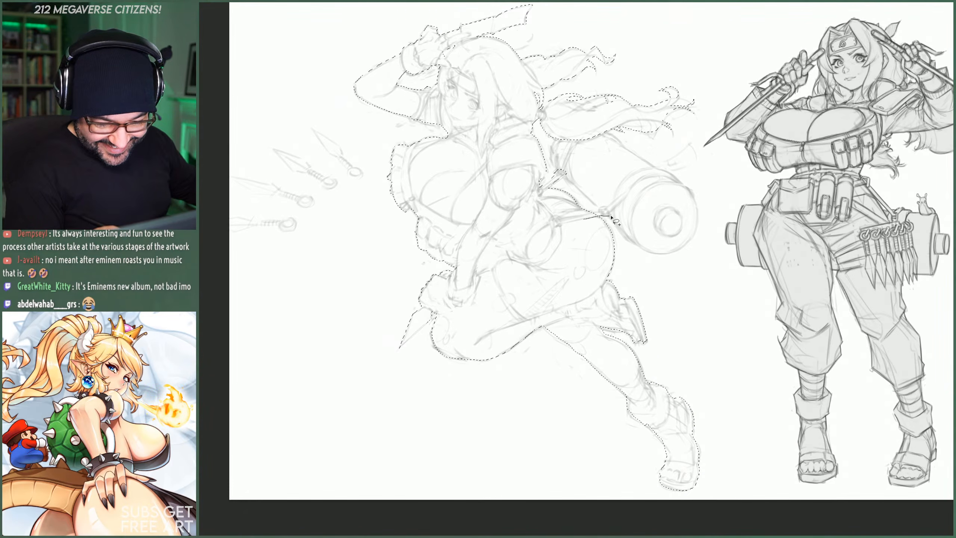
- Add the large back scroll and its straps to the selection, fill the whole silhouette with light grey and deselect
mouse_move(612, 219)
mouse_down()
mouse_move(604, 210)
mouse_move(583, 217)
mouse_up()
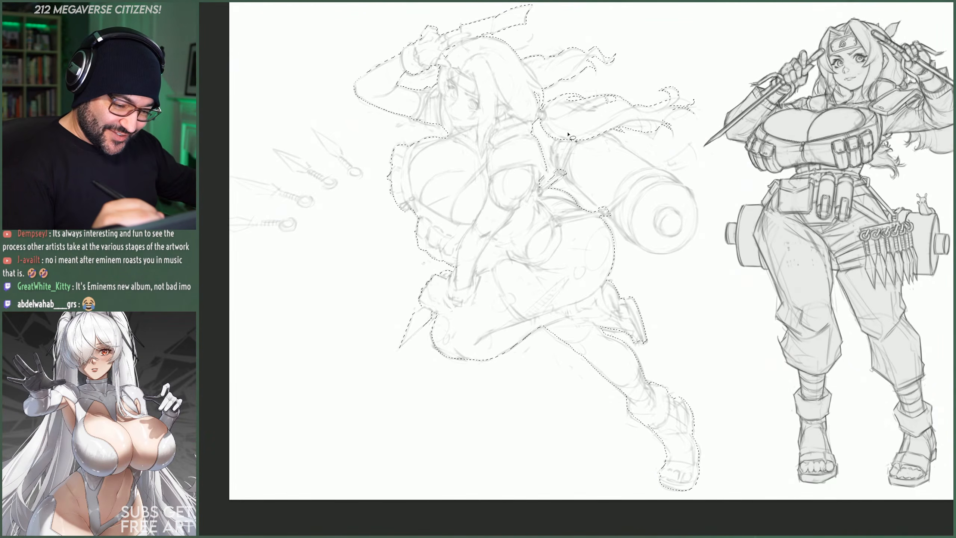
mouse_move(565, 134)
mouse_down()
mouse_move(551, 155)
mouse_move(566, 177)
mouse_move(653, 254)
mouse_move(579, 143)
mouse_up()
mouse_move(612, 185)
mouse_down()
mouse_move(591, 172)
mouse_move(585, 126)
mouse_move(615, 140)
mouse_up()
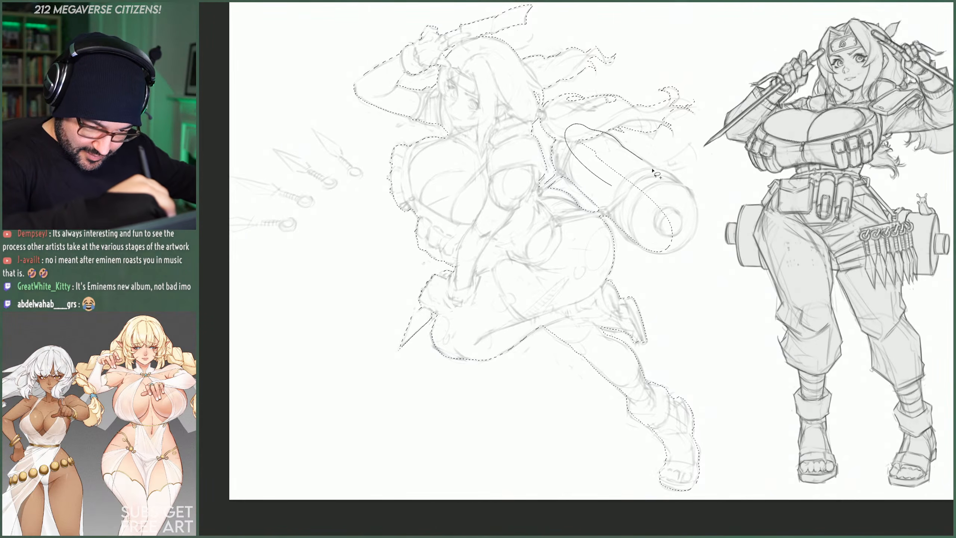
drag(653, 170, 668, 199)
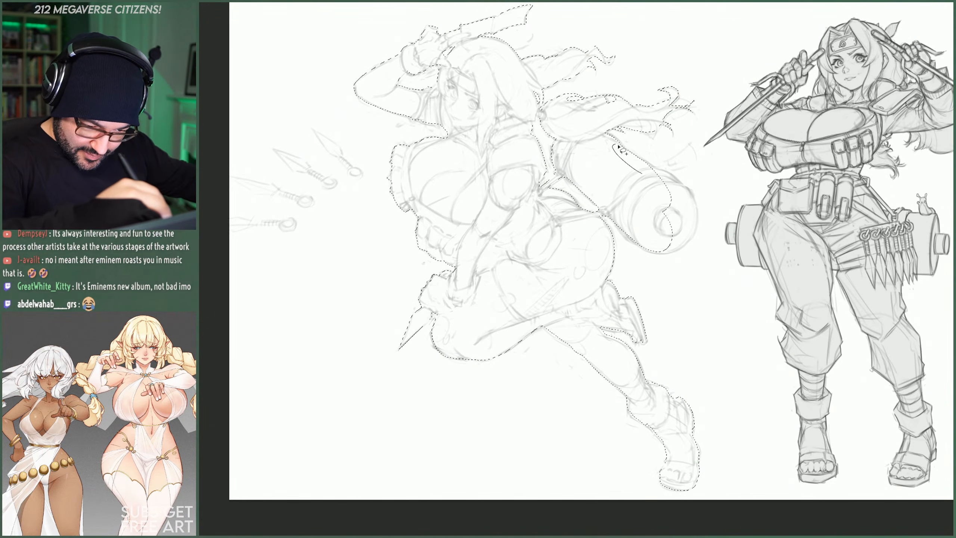
mouse_move(653, 168)
mouse_down()
mouse_move(695, 226)
mouse_move(671, 243)
mouse_up()
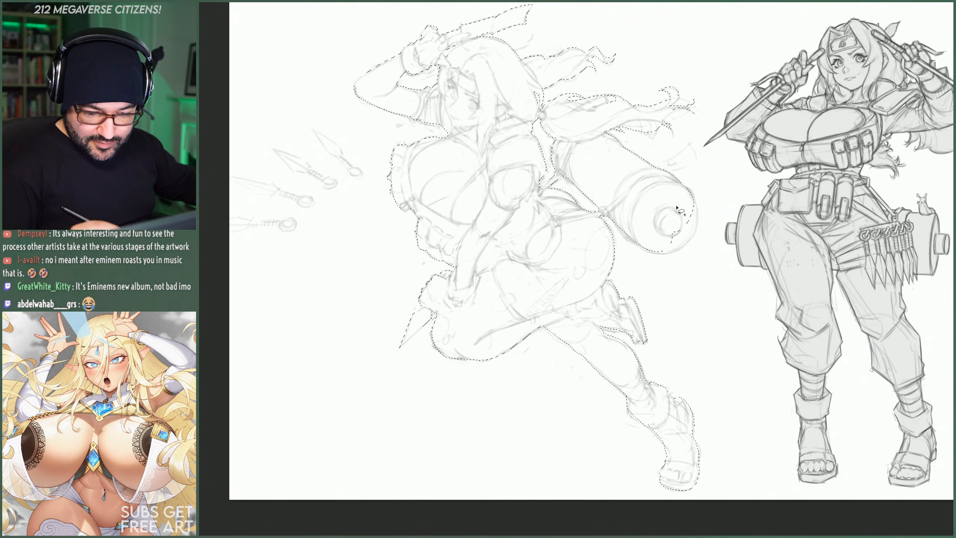
mouse_move(674, 206)
mouse_down()
mouse_move(638, 237)
mouse_move(654, 252)
mouse_move(687, 243)
mouse_move(700, 212)
mouse_move(670, 167)
mouse_up()
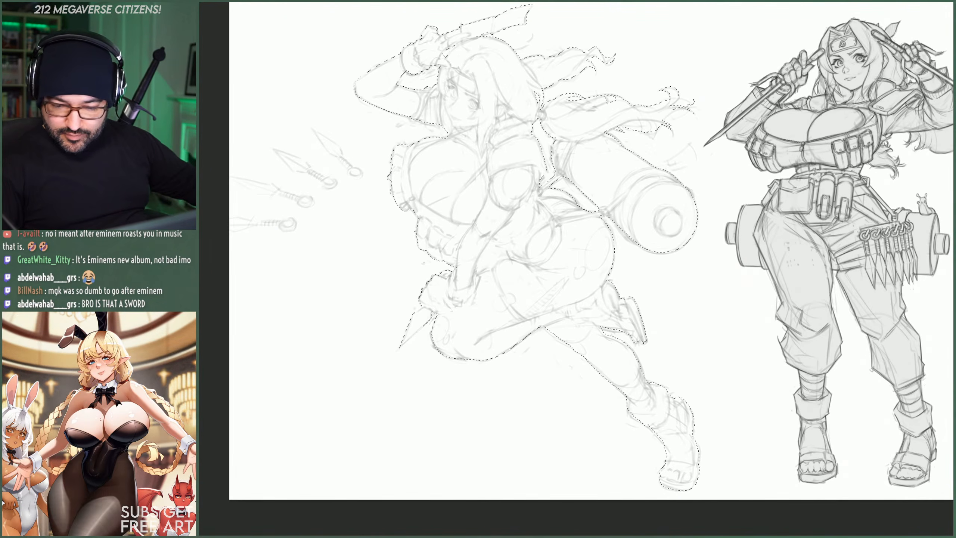
click(594, 256)
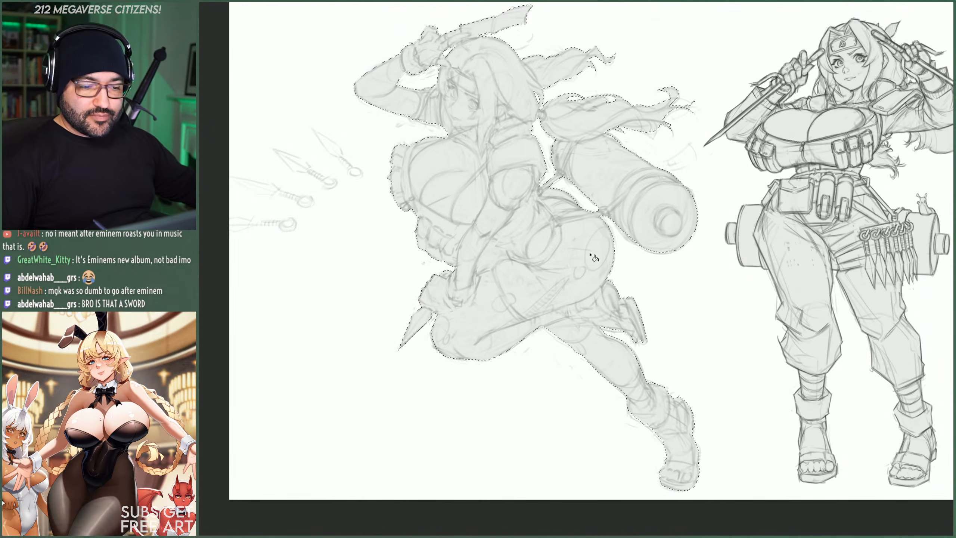
key(ctrl+d)
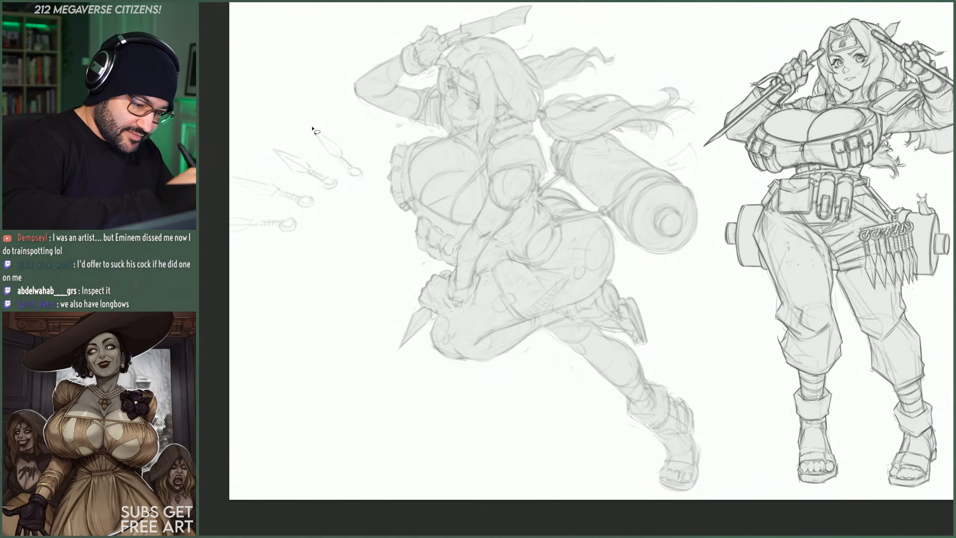
- Select the four thrown kunai along their blades, handles and rings, fill them with the figure's light grey and deselect
mouse_move(313, 129)
mouse_down()
mouse_move(358, 185)
mouse_move(368, 177)
mouse_move(314, 131)
mouse_move(341, 159)
mouse_up()
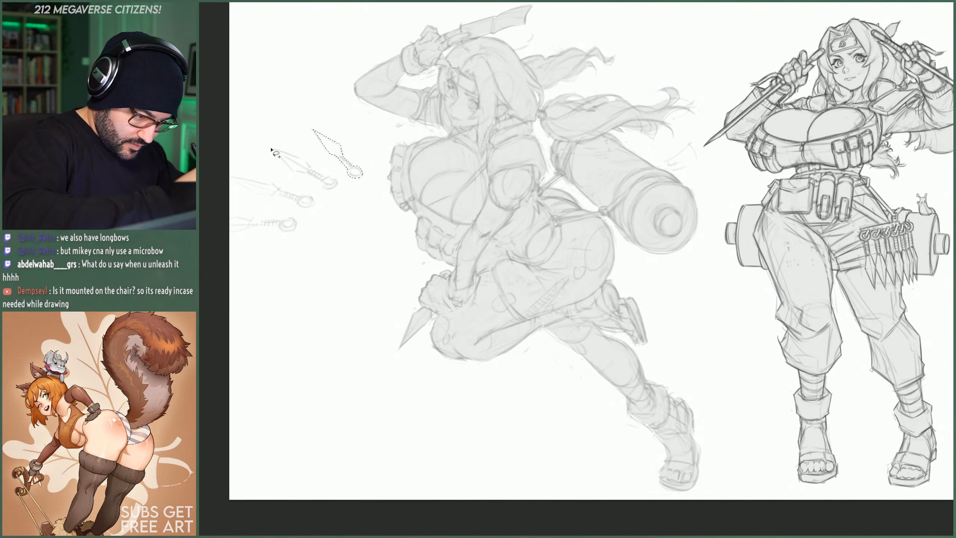
mouse_move(269, 145)
mouse_down()
mouse_move(332, 188)
mouse_move(312, 171)
mouse_up()
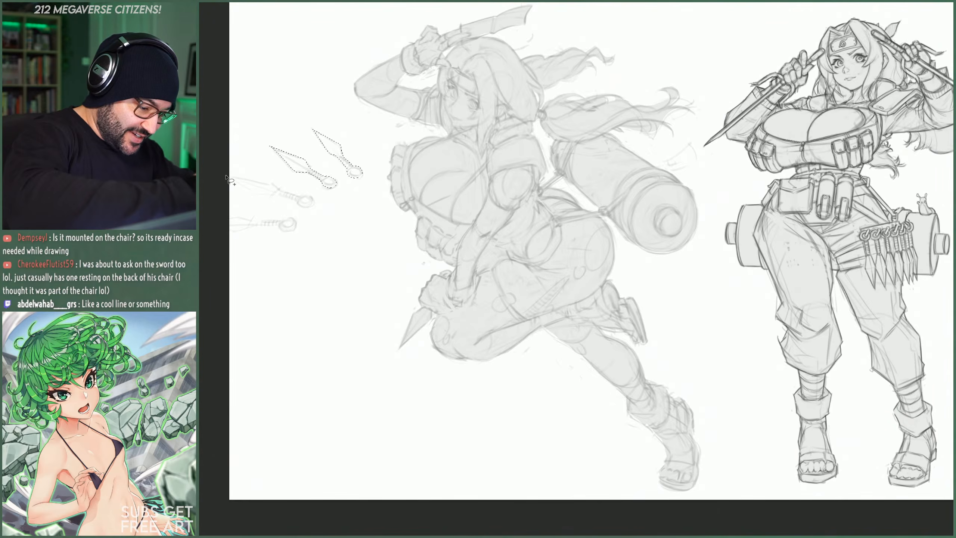
mouse_move(228, 175)
mouse_down()
mouse_move(285, 198)
mouse_move(235, 177)
mouse_up()
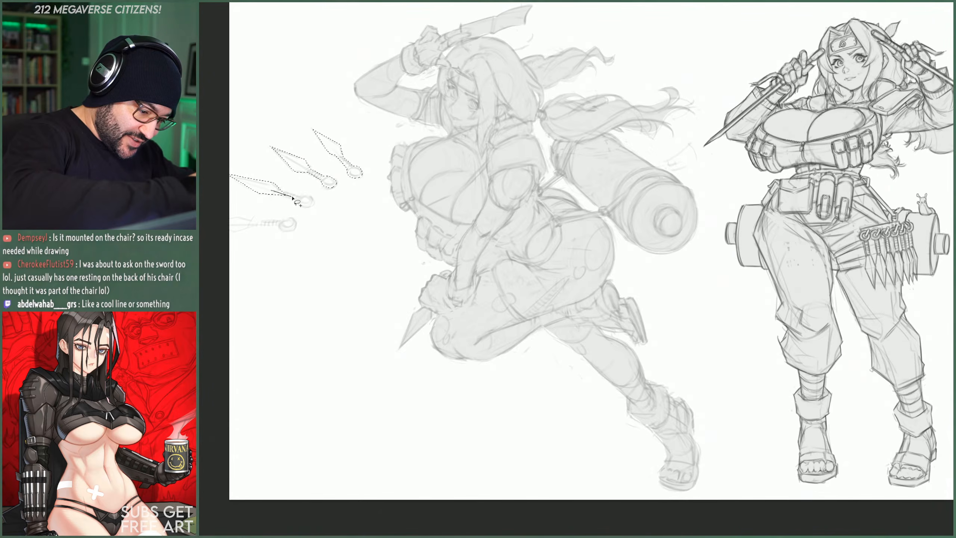
drag(292, 197, 276, 188)
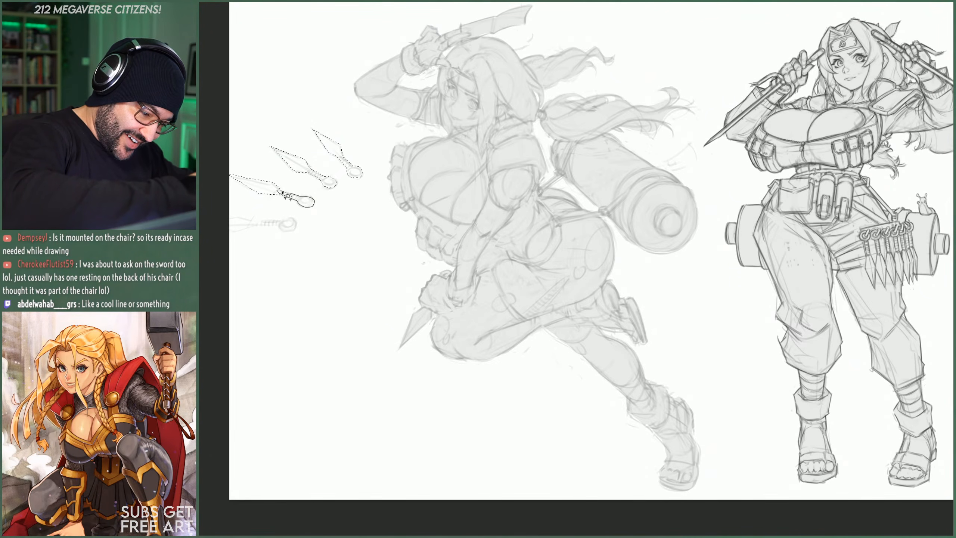
drag(277, 191, 292, 200)
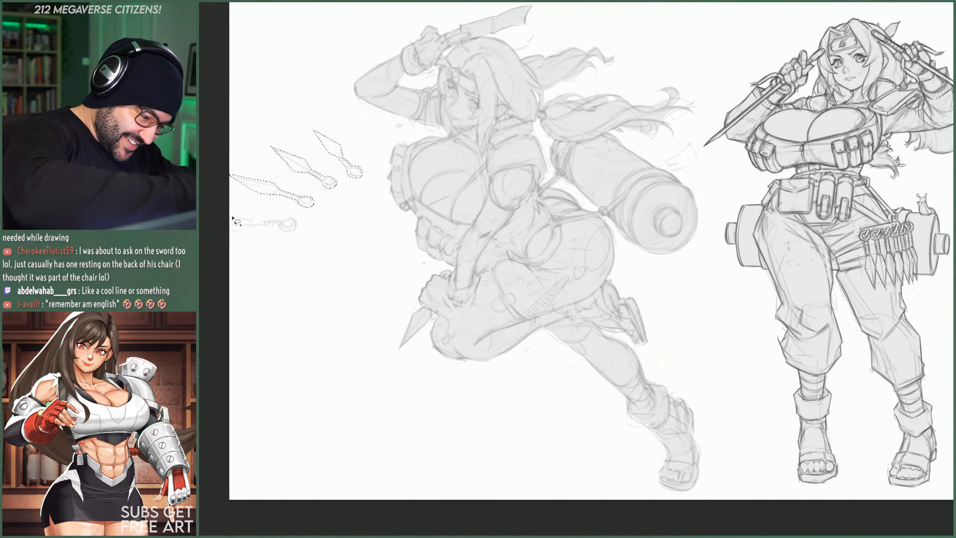
mouse_move(280, 222)
mouse_down()
mouse_move(296, 227)
mouse_move(220, 232)
mouse_up()
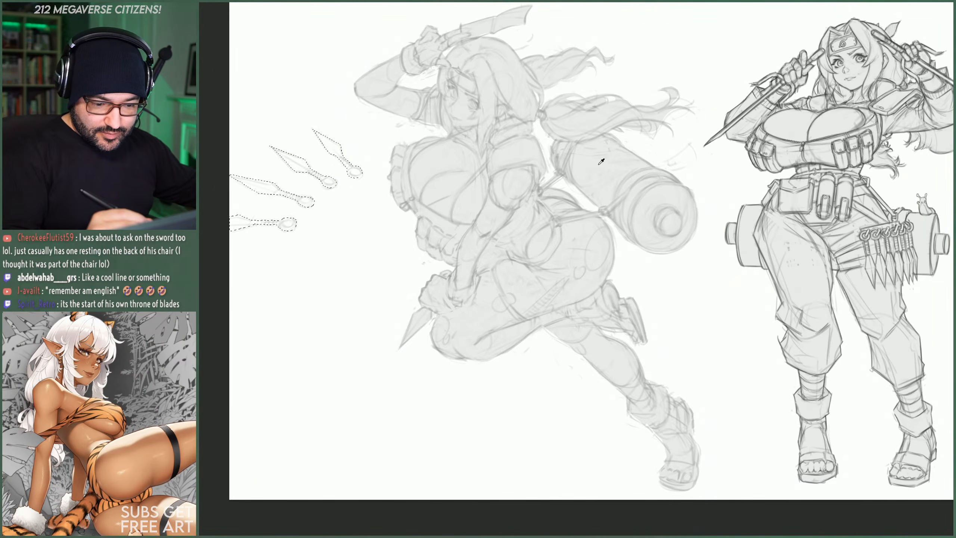
key(alt+BackSpace)
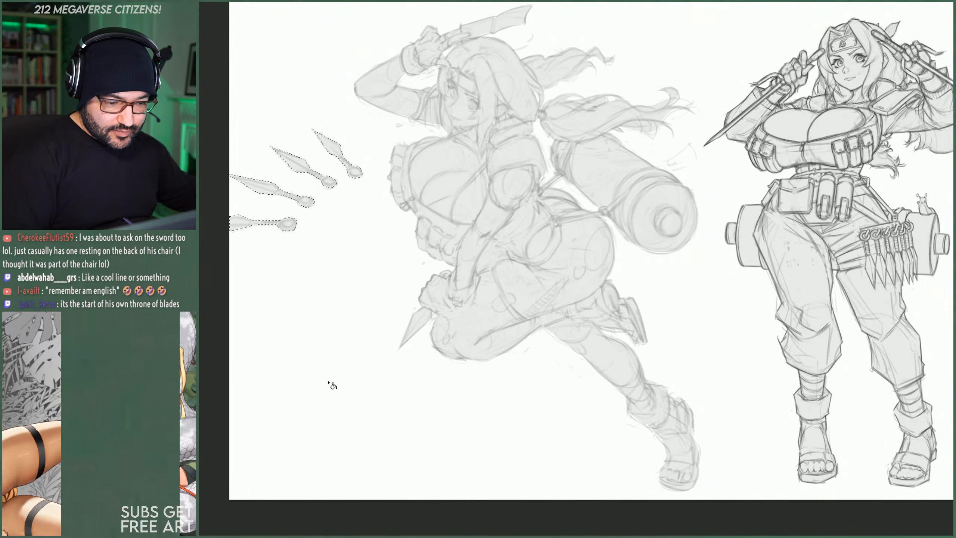
key(ctrl+d)
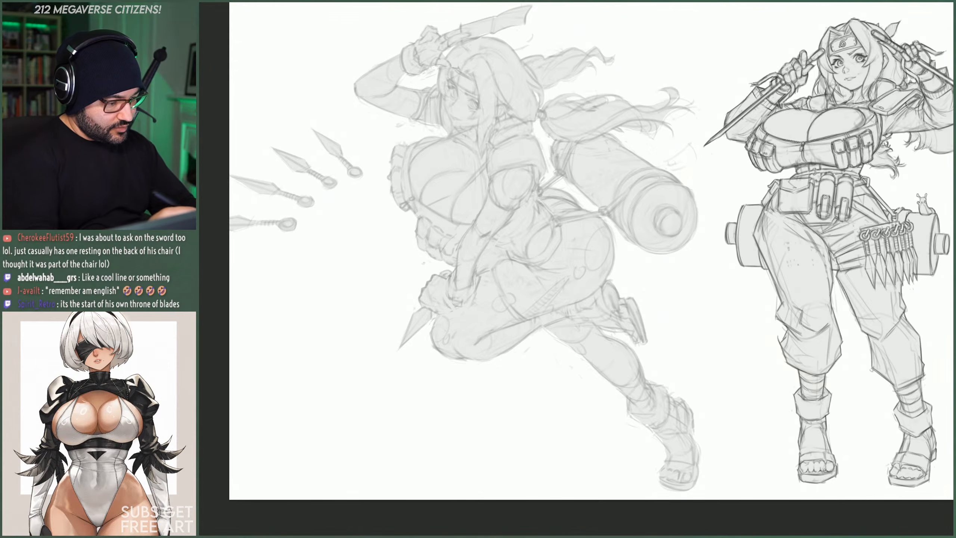
- Set the foreground colour to black (#000000) and the Texture Main brush size to 5 px
key(n)
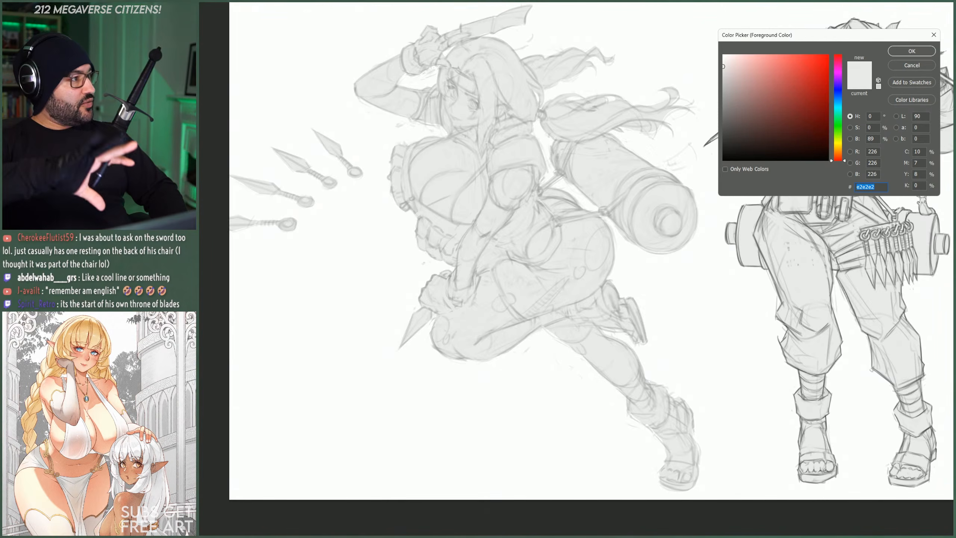
click(750, 139)
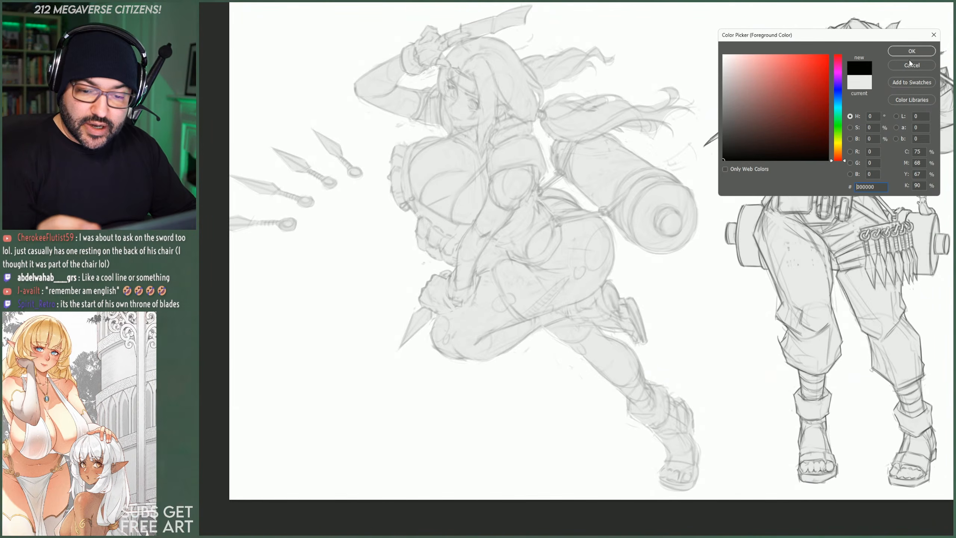
click(911, 52)
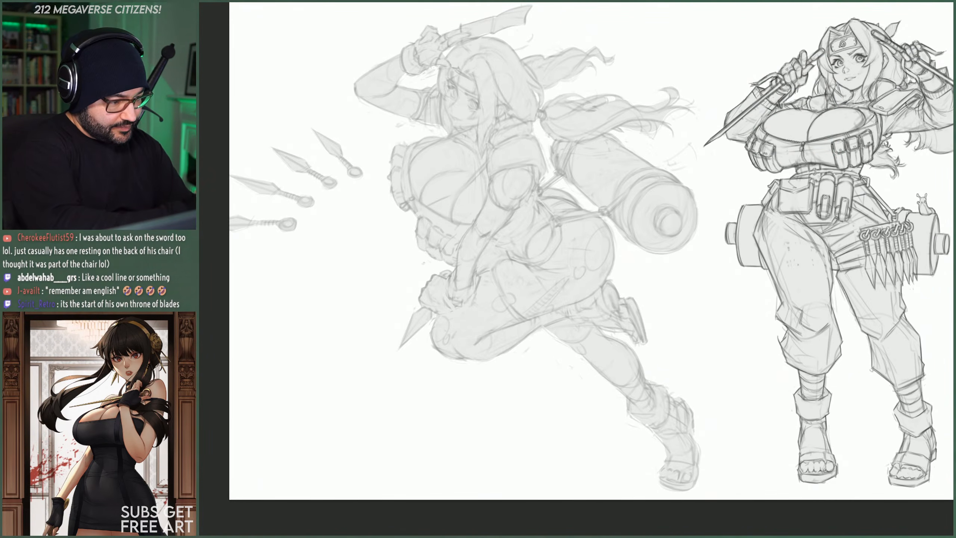
right_click(690, 151)
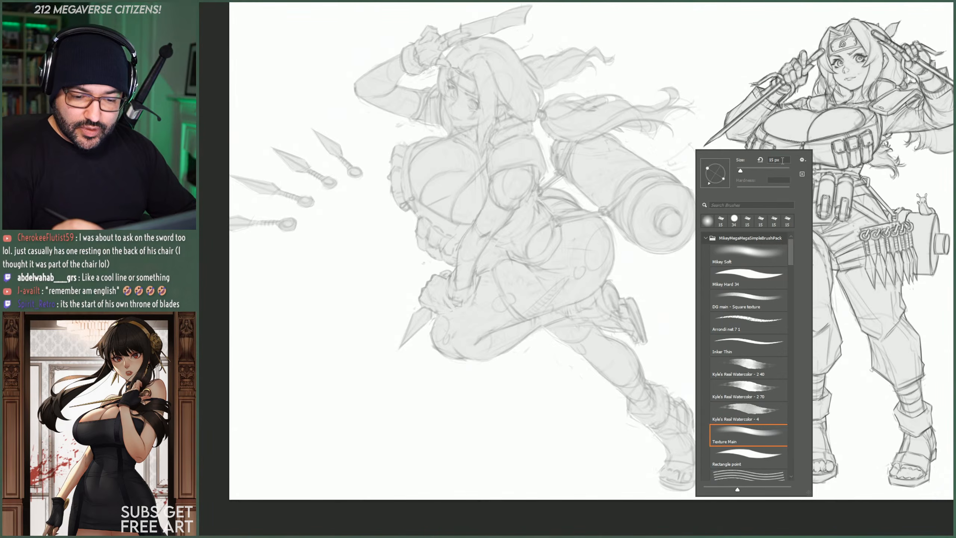
text(5)
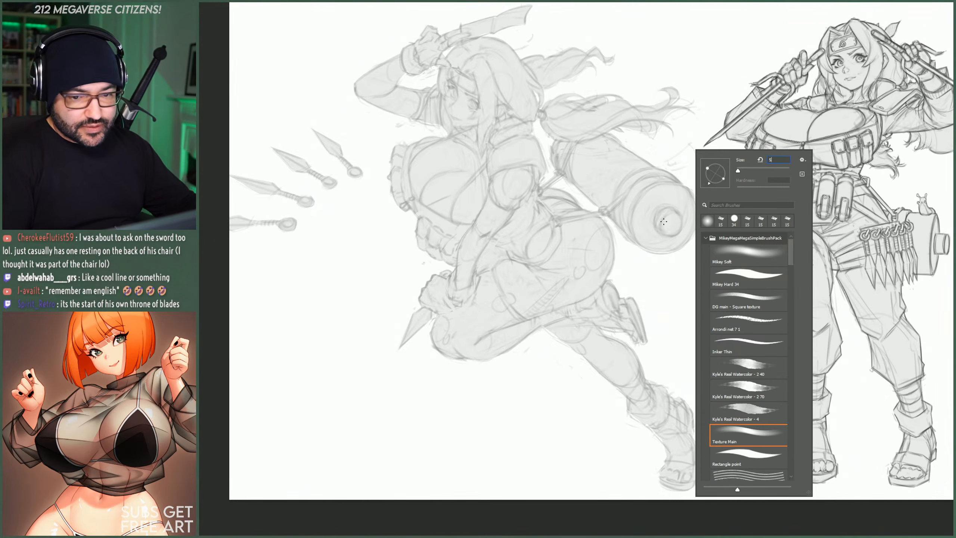
key(Return)
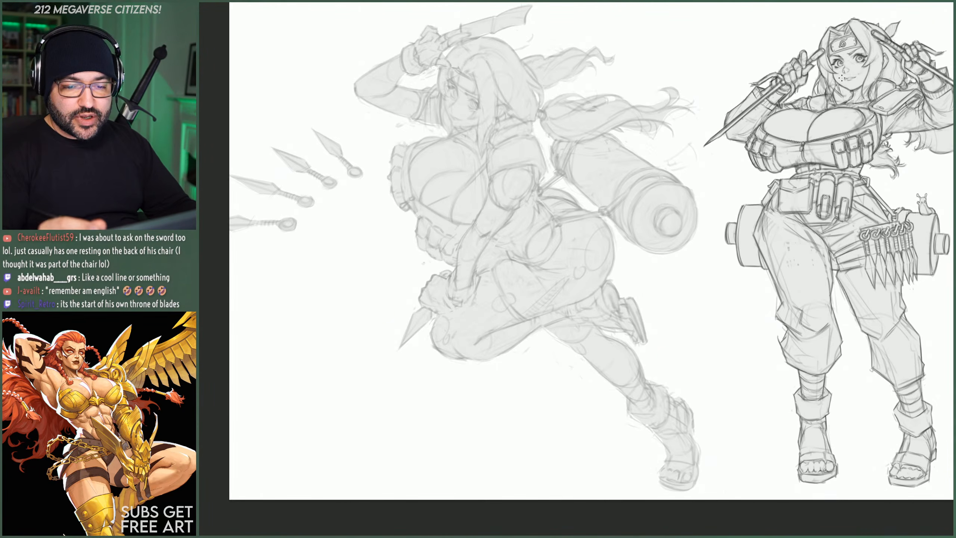
- Examine the grey-toned crouching figure and kunai beside the standing sketch, both close up and across the whole canvas
scroll(840, 73, down, 4)
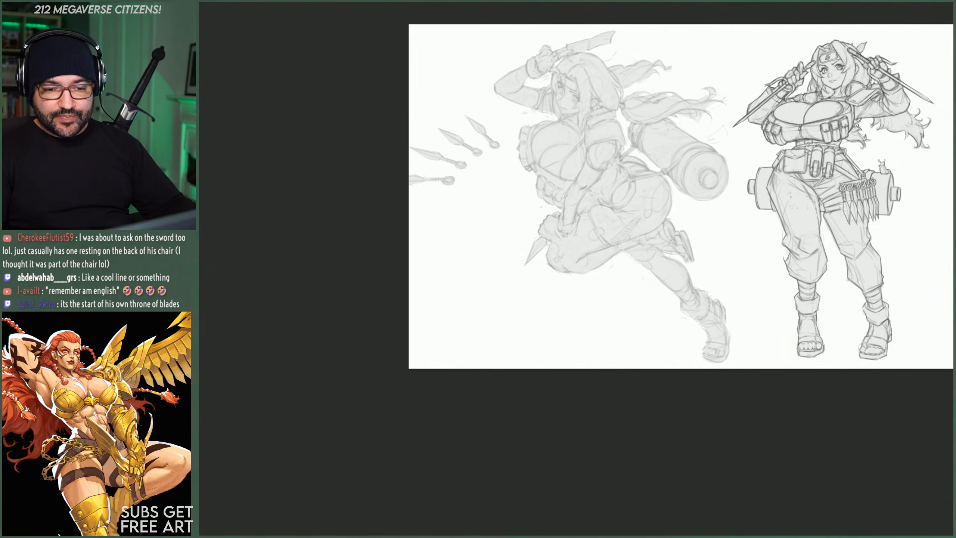
scroll(867, 72, up, 5)
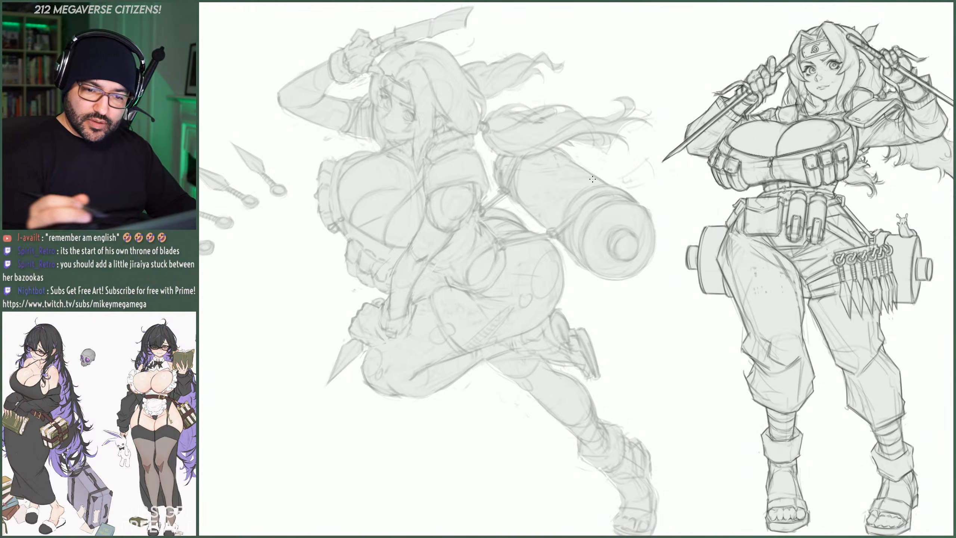
scroll(435, 121, down, 2)
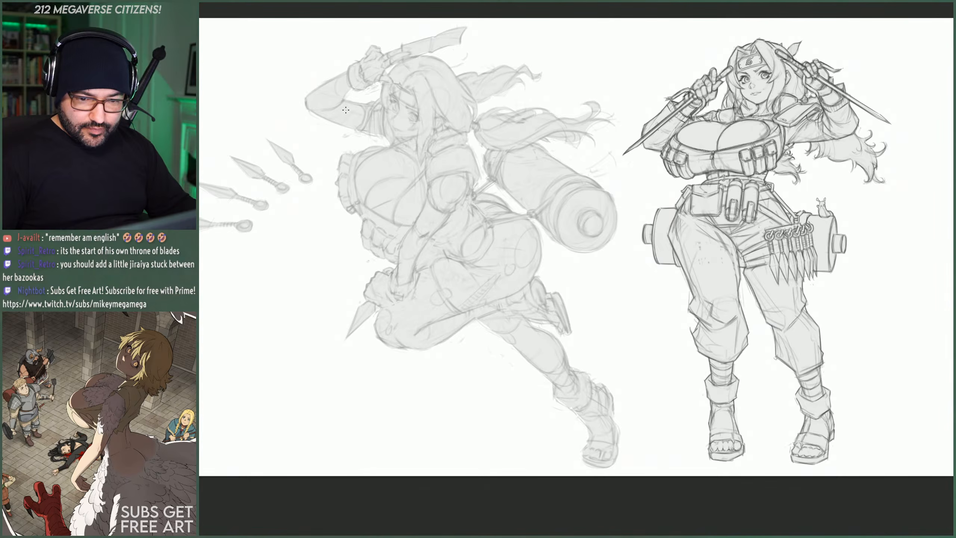
scroll(345, 109, up, 2)
scroll(324, 80, down, 2)
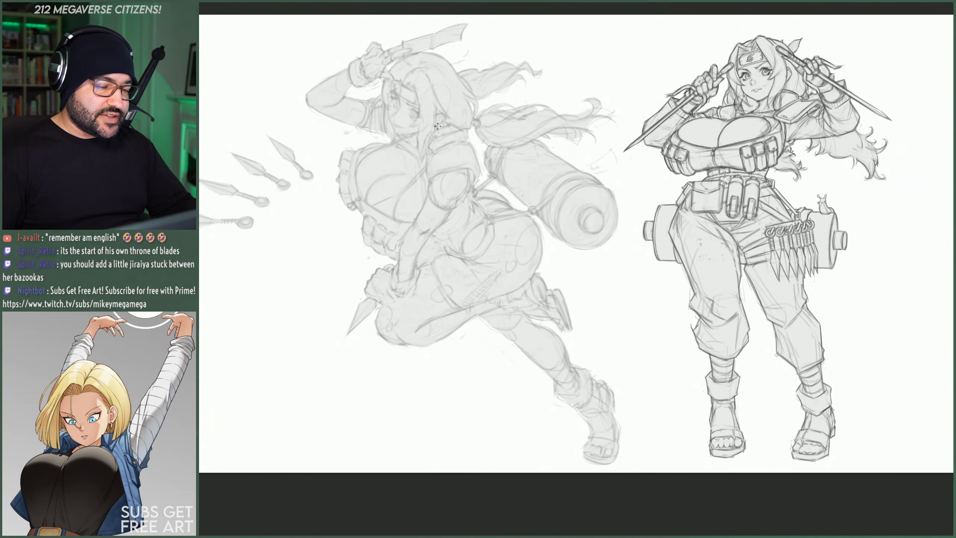
scroll(390, 88, up, 3)
scroll(368, 78, up, 2)
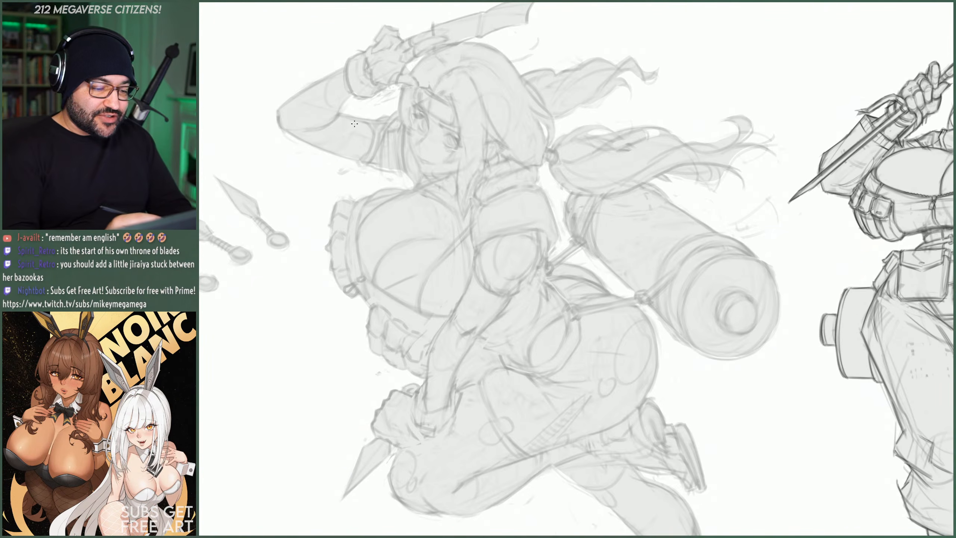
scroll(340, 281, down, 4)
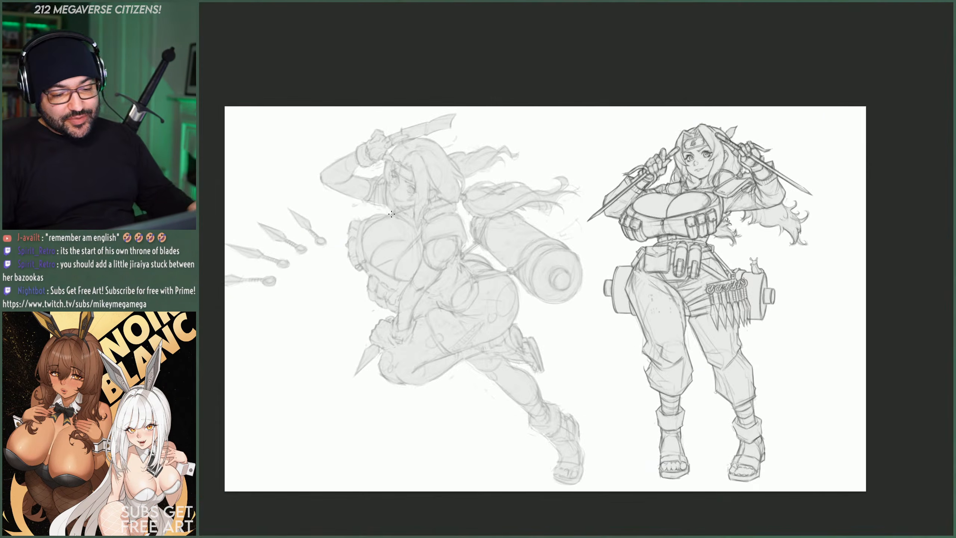
- Activate the Brush tool for line work on the crouching figure's head and face
scroll(330, 294, up, 2)
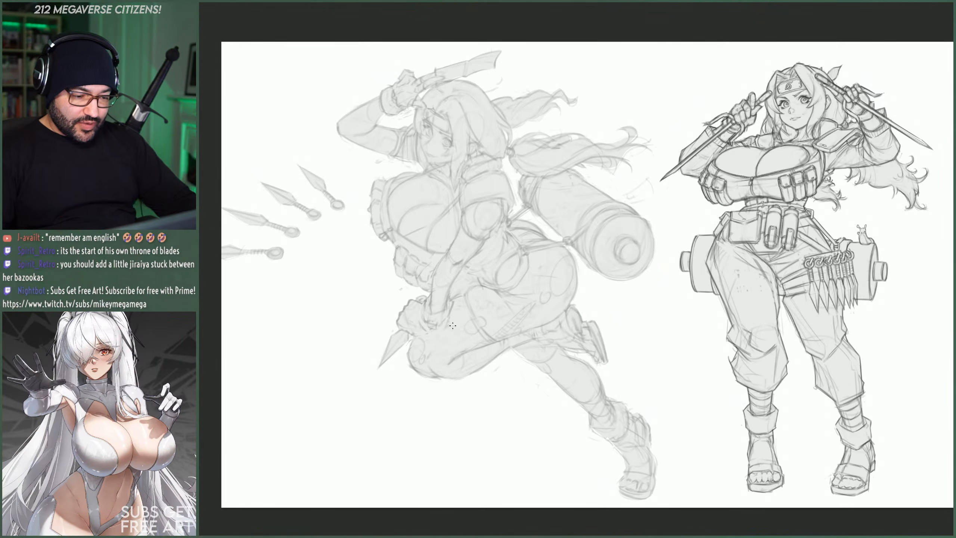
scroll(372, 185, up, 1)
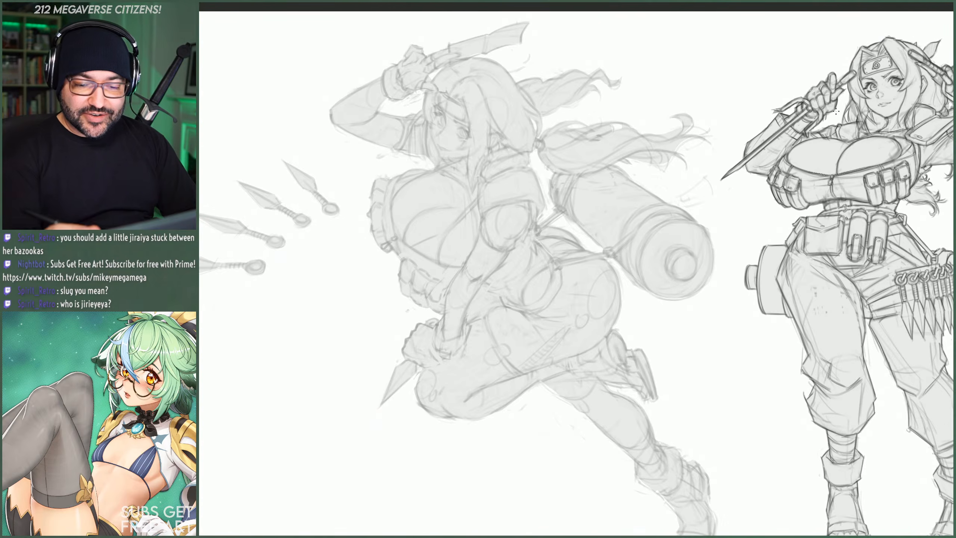
click(806, 113)
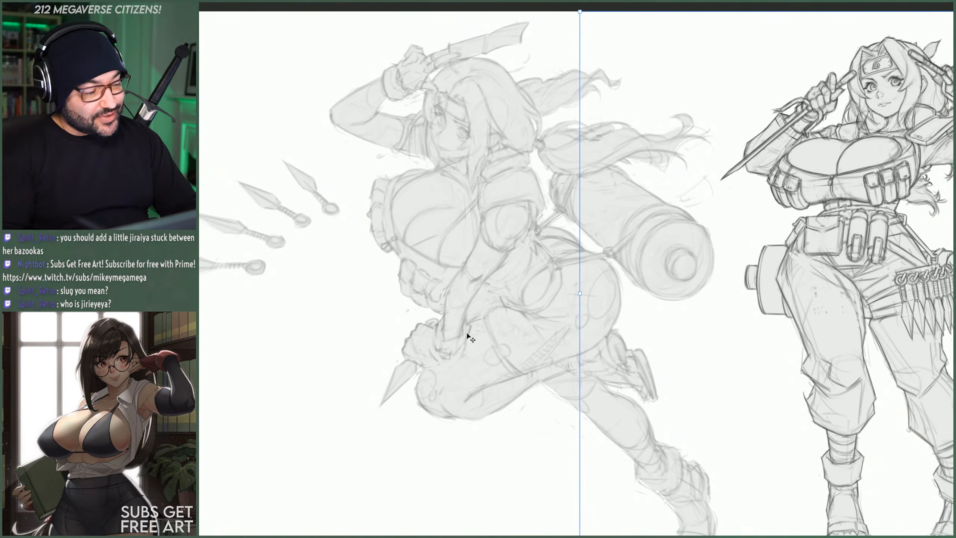
key(b)
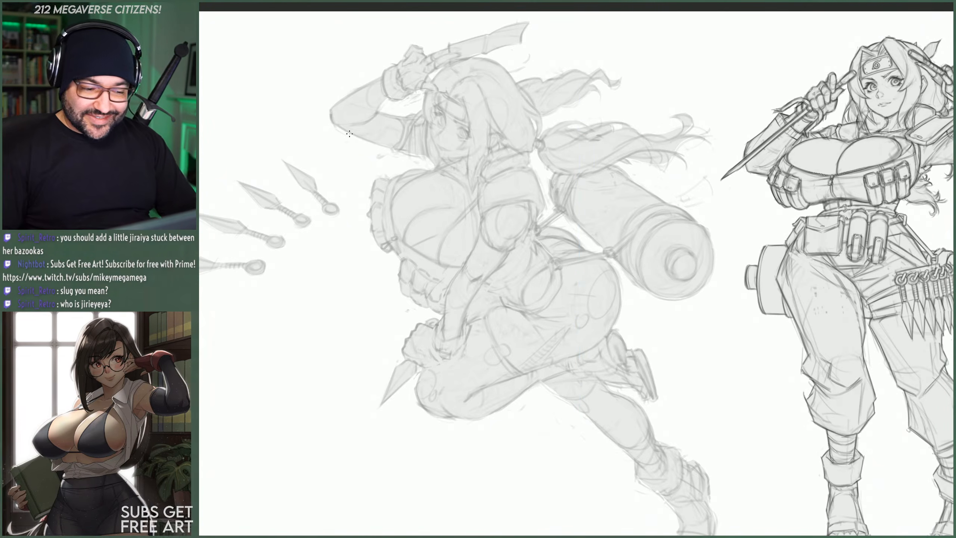
drag(663, 141, 618, 113)
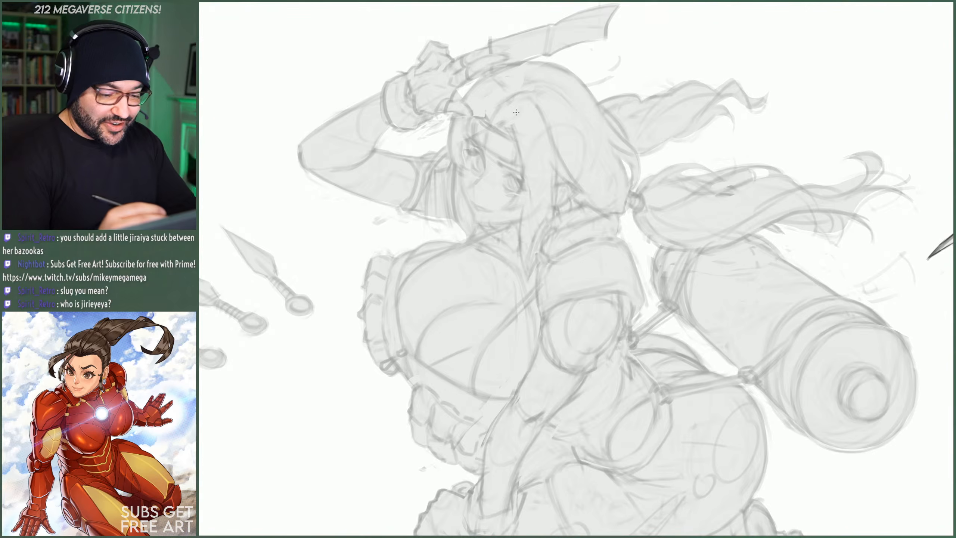
- Set the Texture Main brush size to 6 px for the crouching figure's facial line work
right_click(542, 156)
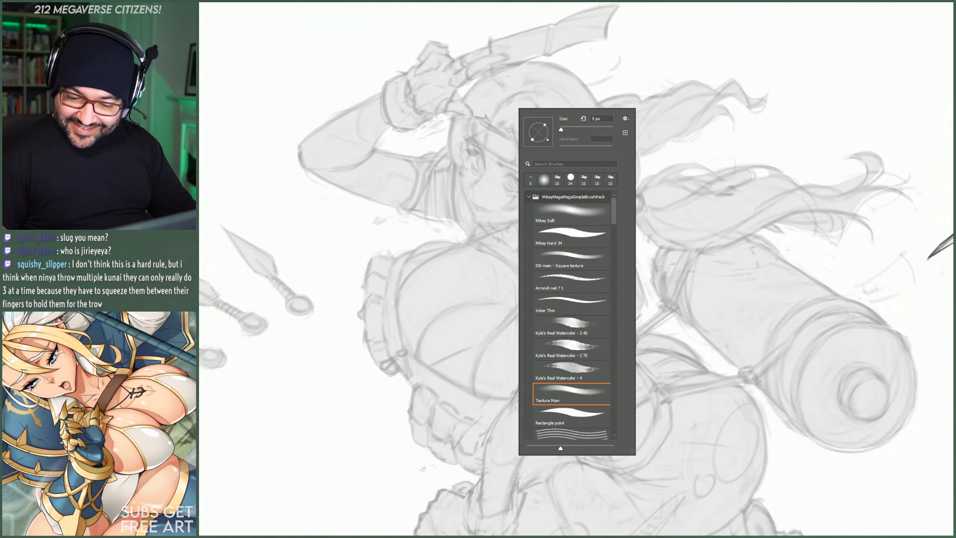
key(Escape)
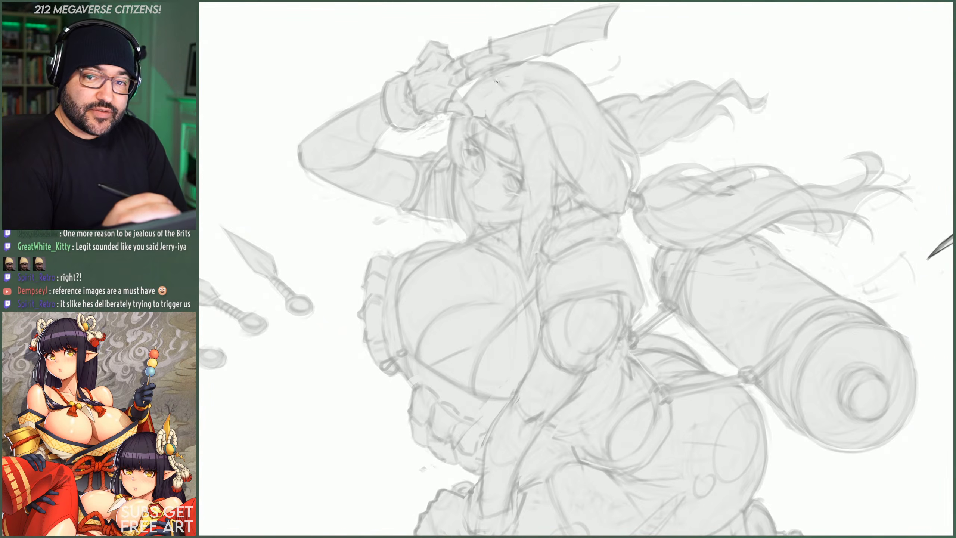
right_click(496, 99)
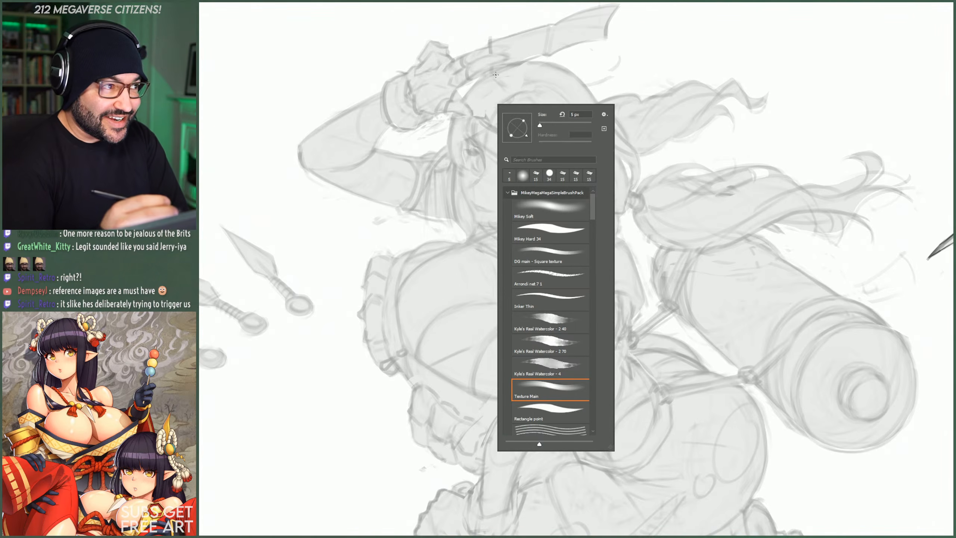
click(473, 142)
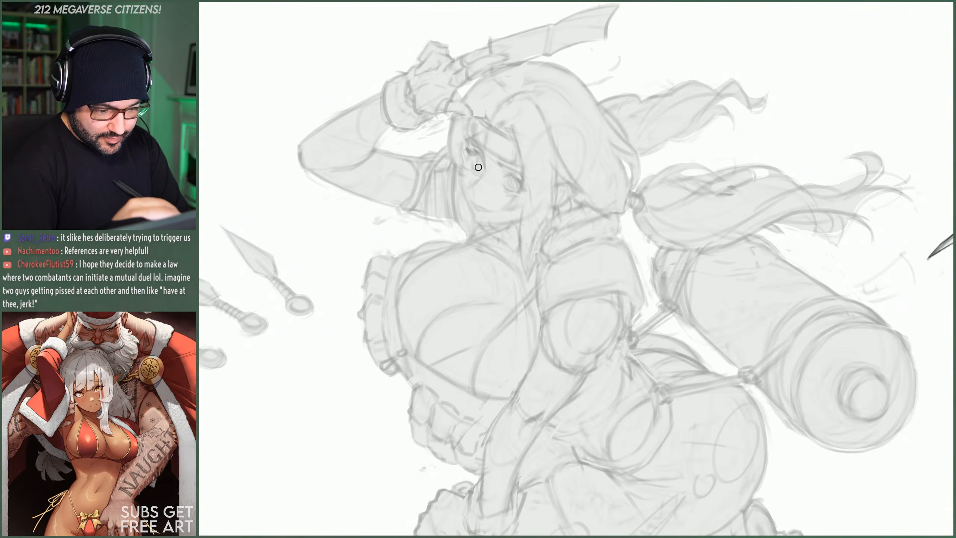
right_click(489, 102)
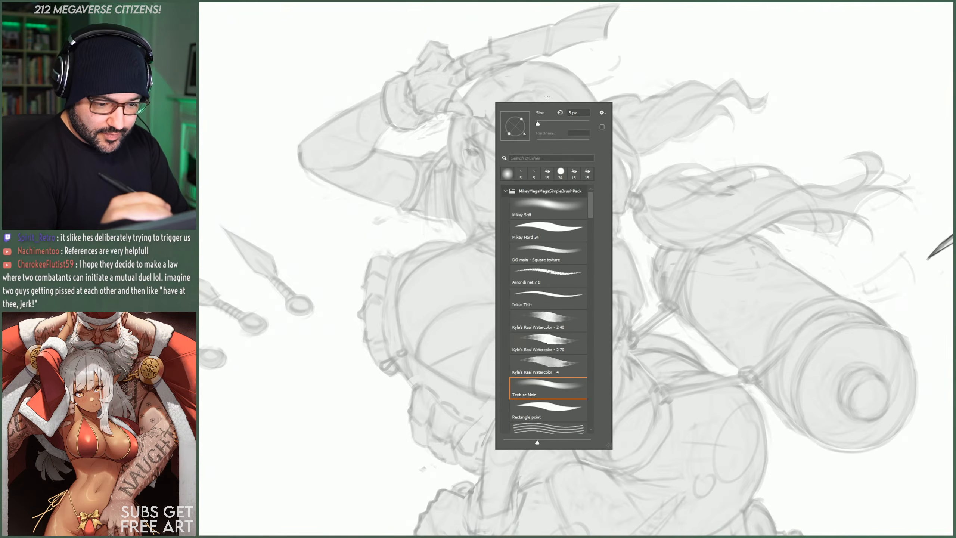
click(580, 113)
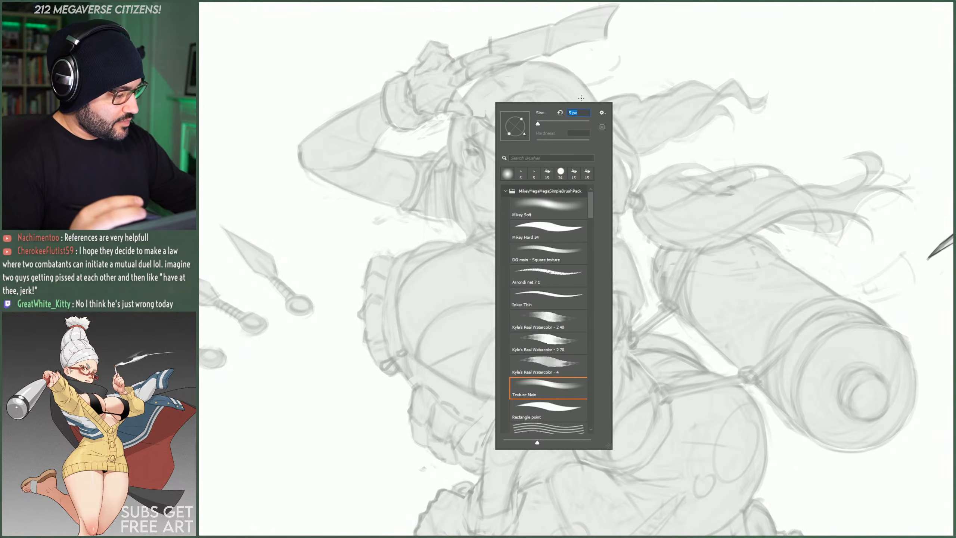
text(8)
key(Return)
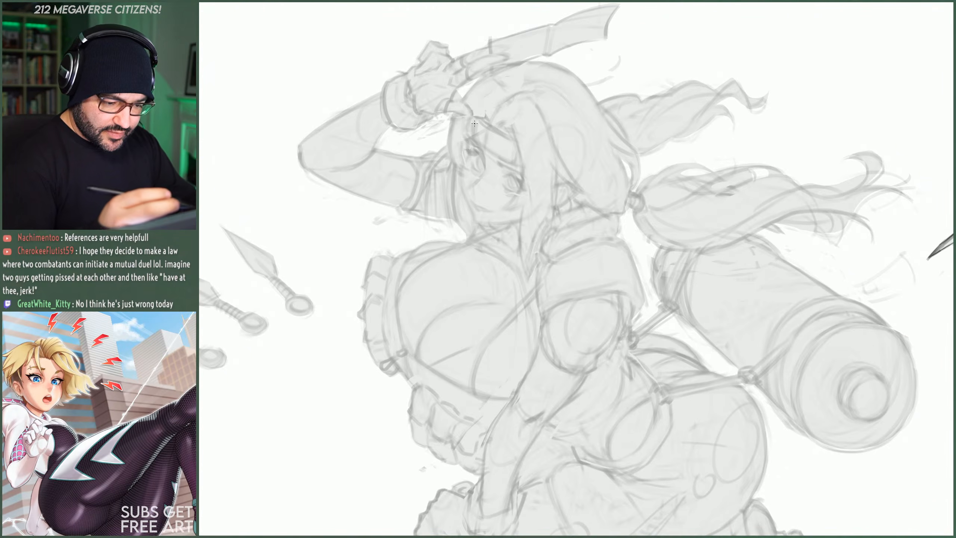
- Draw the crouching figure's eye beside her raised arm in dark lines, with upper lashes and iris, adjusting the brush tip between strokes
right_click(479, 122)
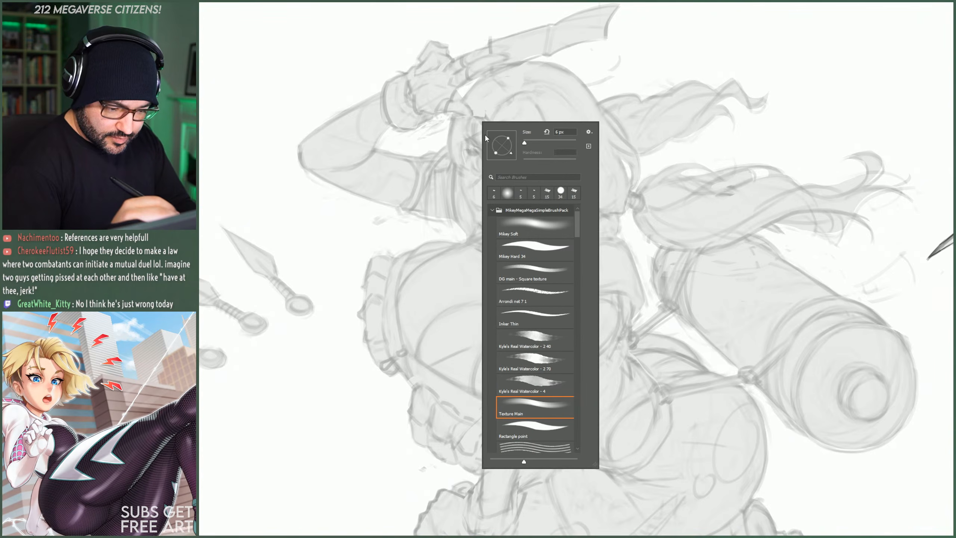
key(Return)
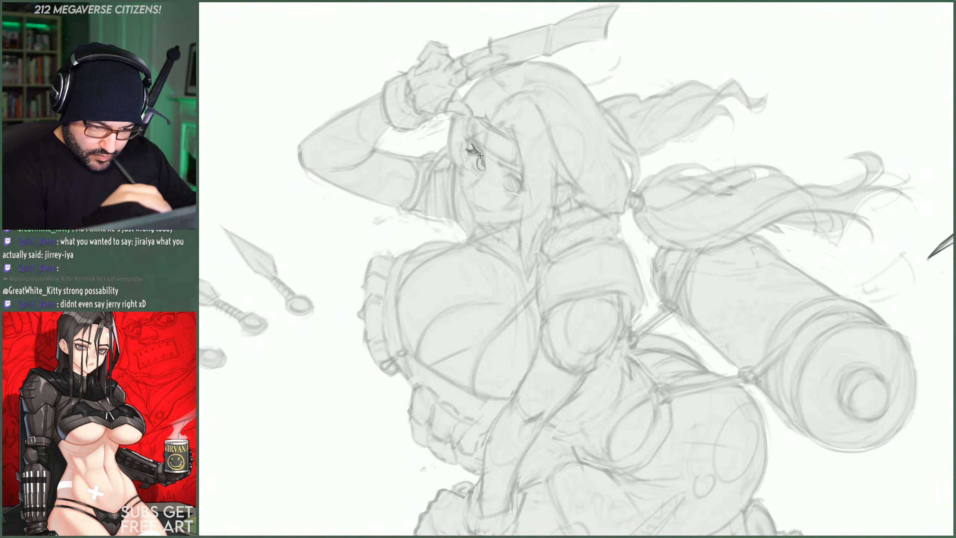
right_click(479, 110)
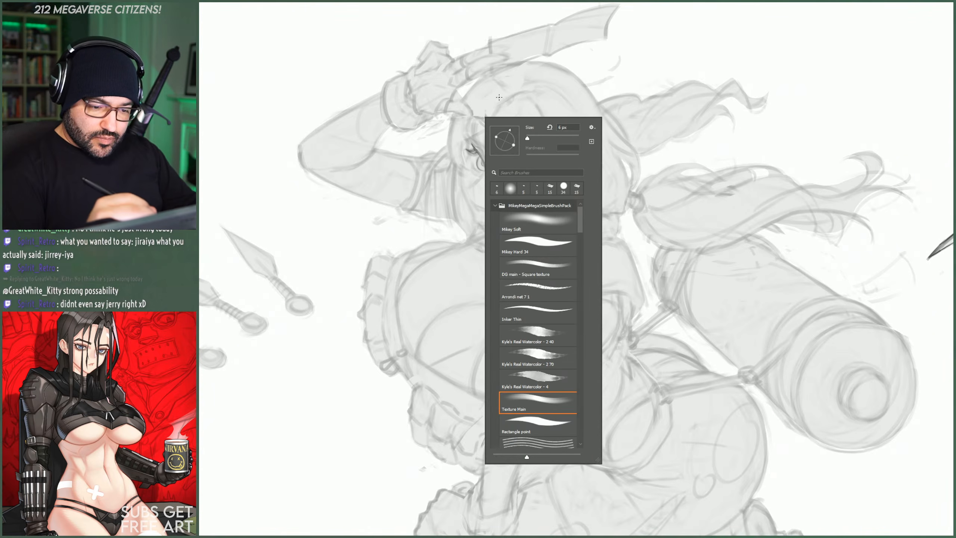
key(Escape)
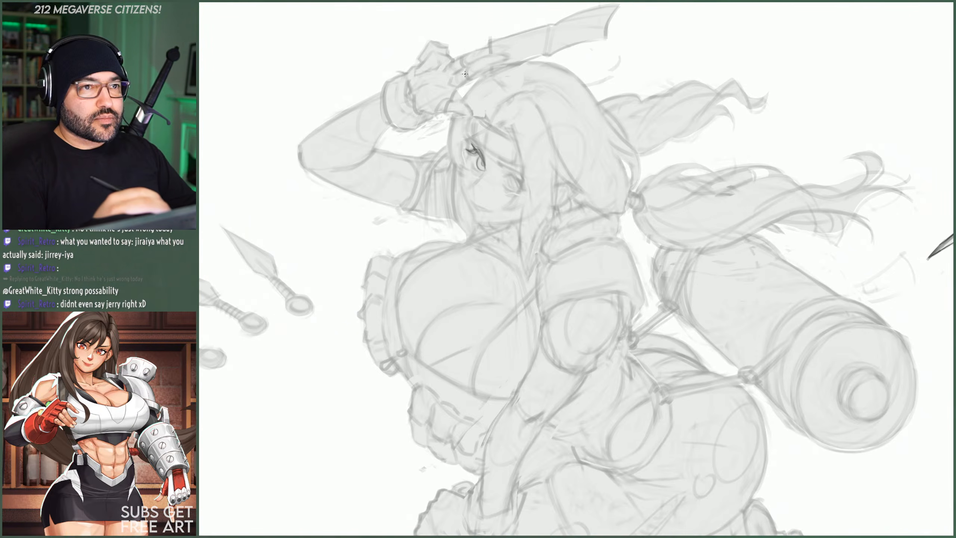
right_click(465, 123)
click(484, 118)
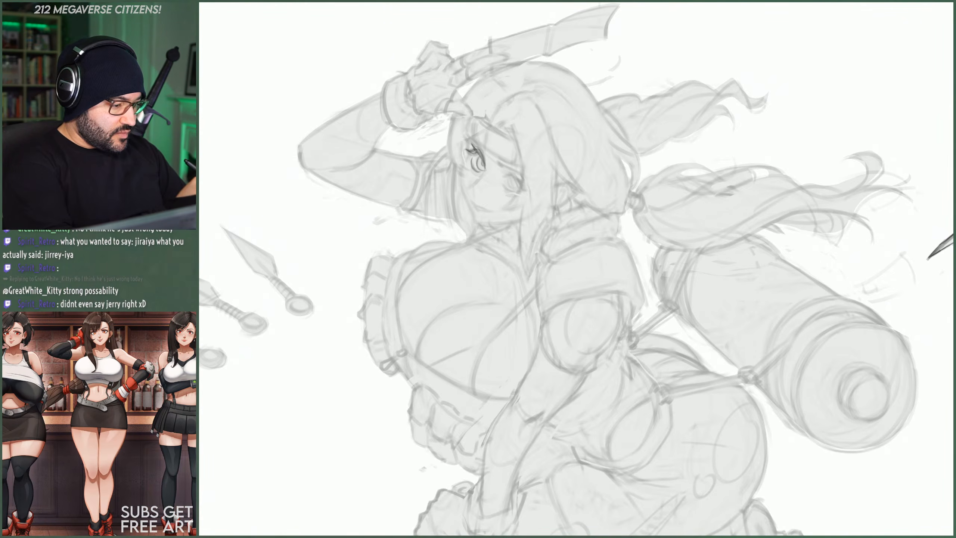
right_click(542, 120)
click(541, 106)
key(Return)
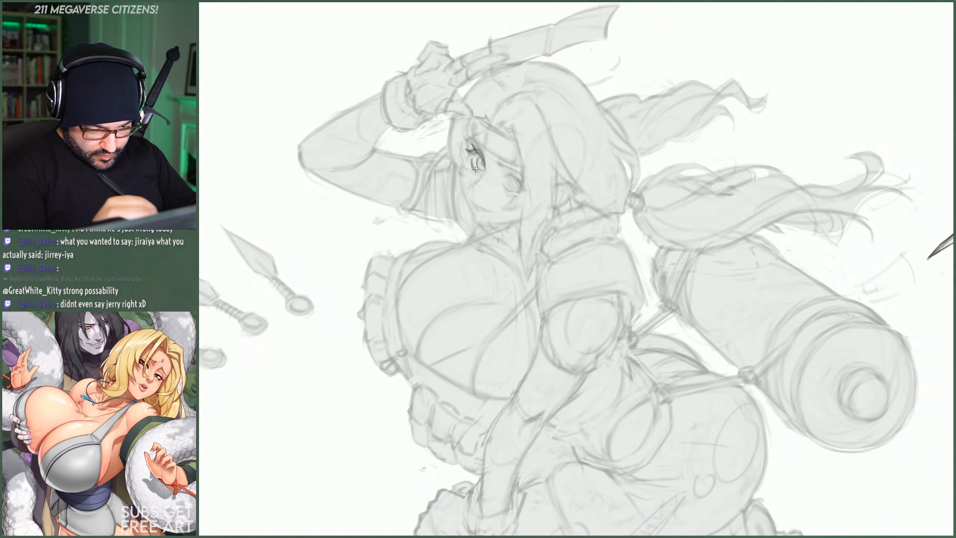
- Thicken the lashes of the eye beside the raised arm, then draw the other eye with its brow, iris and lashes
right_click(462, 143)
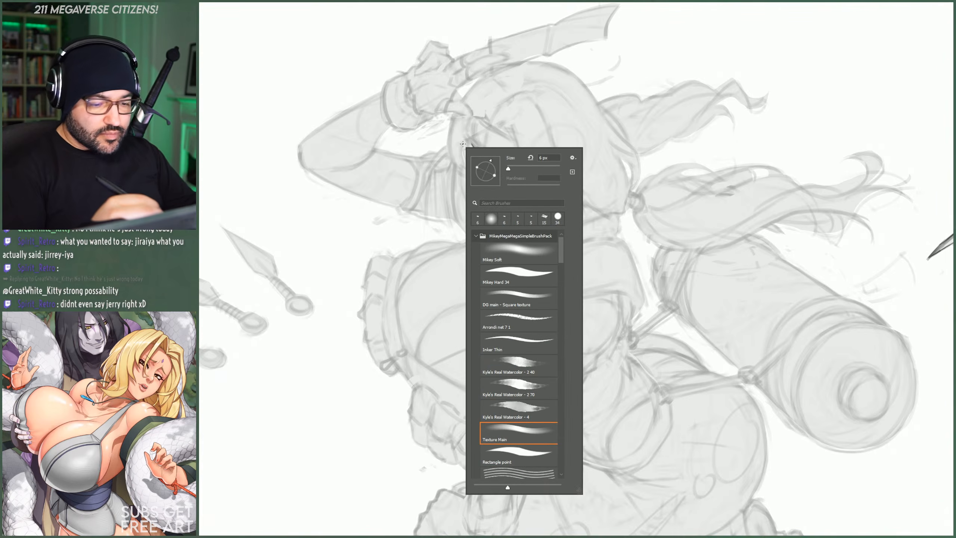
key(Escape)
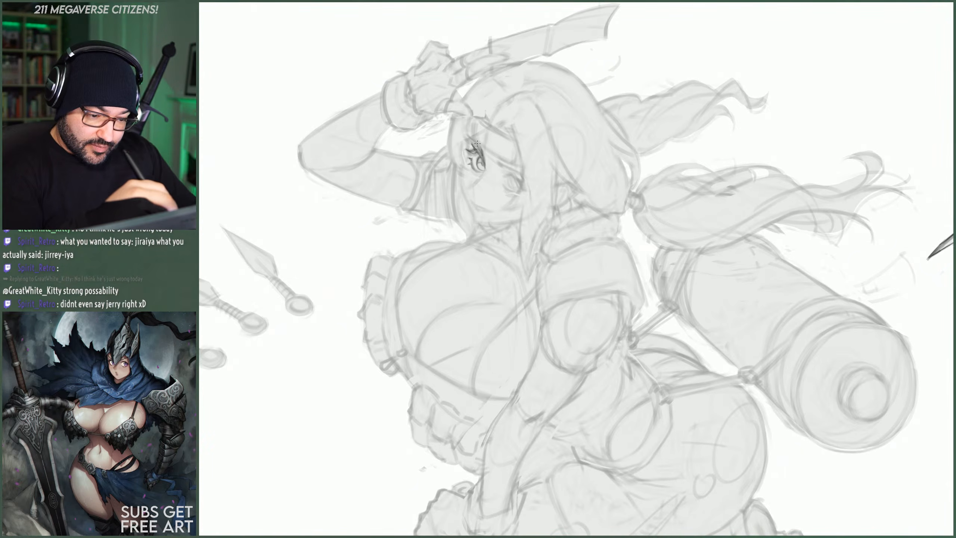
drag(467, 134, 478, 147)
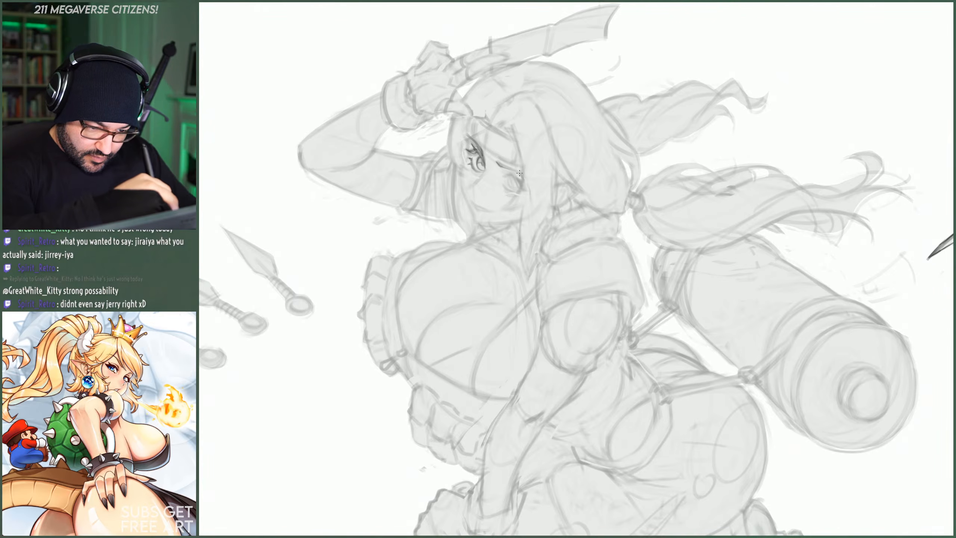
drag(502, 165, 523, 173)
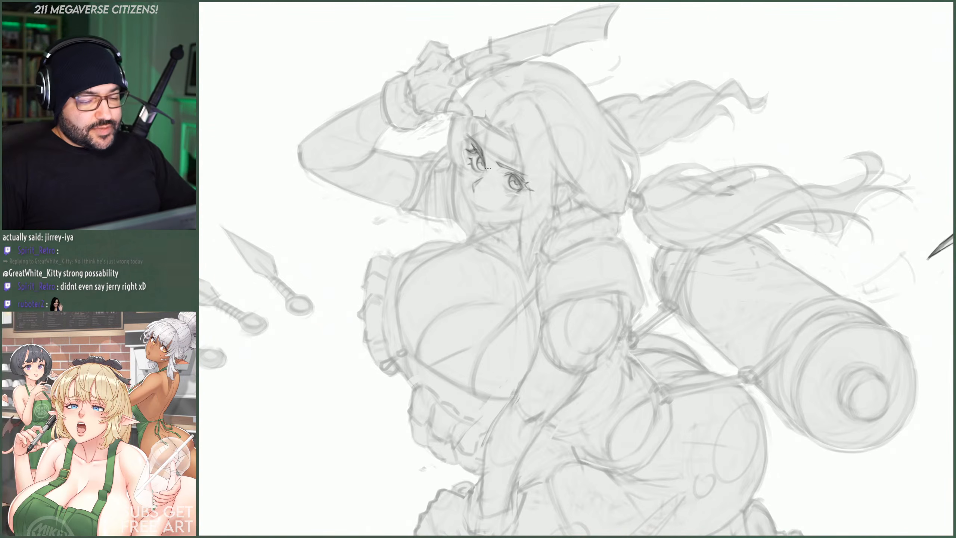
- Compare the crouching figure's newly drawn eyes with the standing figure's face, at full view and close up
scroll(560, 196, down, 5)
scroll(617, 154, up, 2)
scroll(716, 185, down, 1)
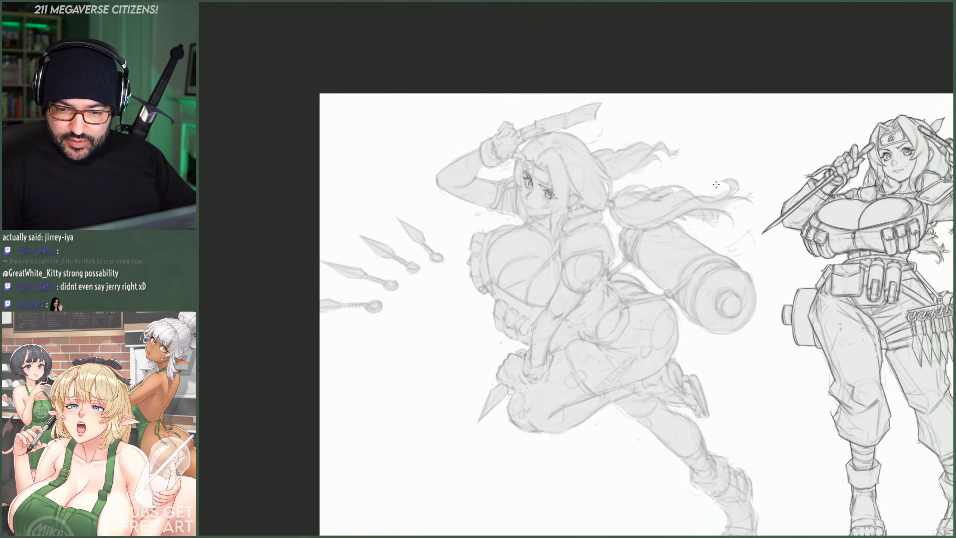
scroll(716, 184, down, 1)
scroll(933, 162, up, 5)
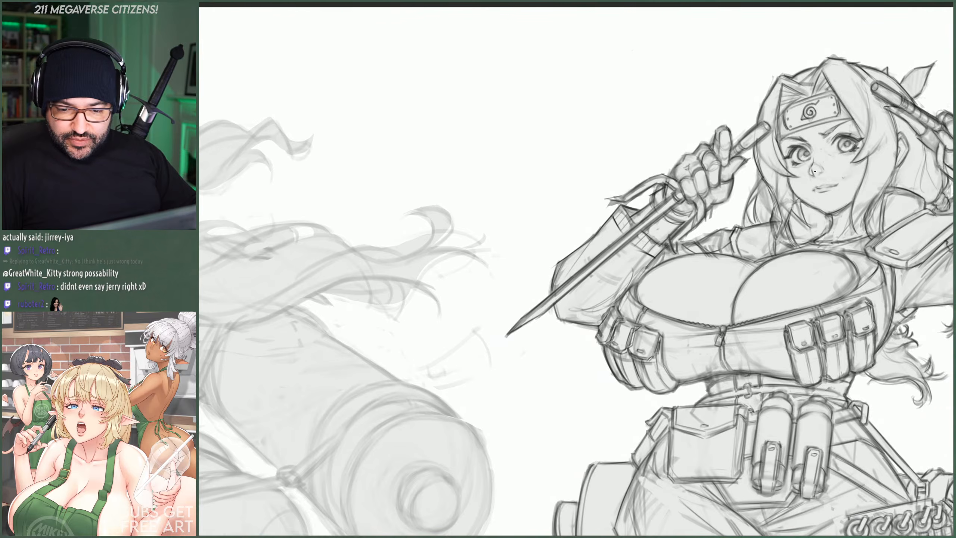
scroll(814, 171, down, 5)
scroll(473, 193, up, 5)
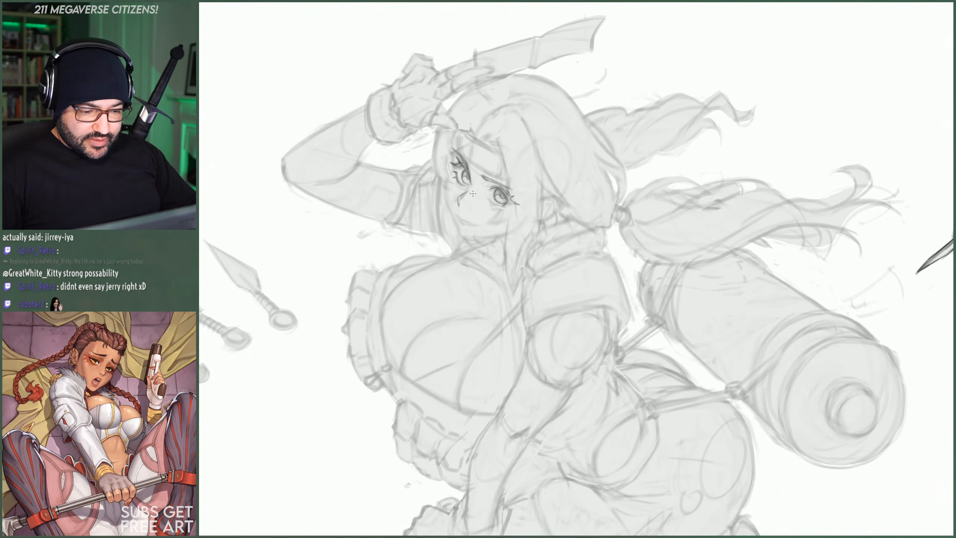
scroll(473, 193, up, 1)
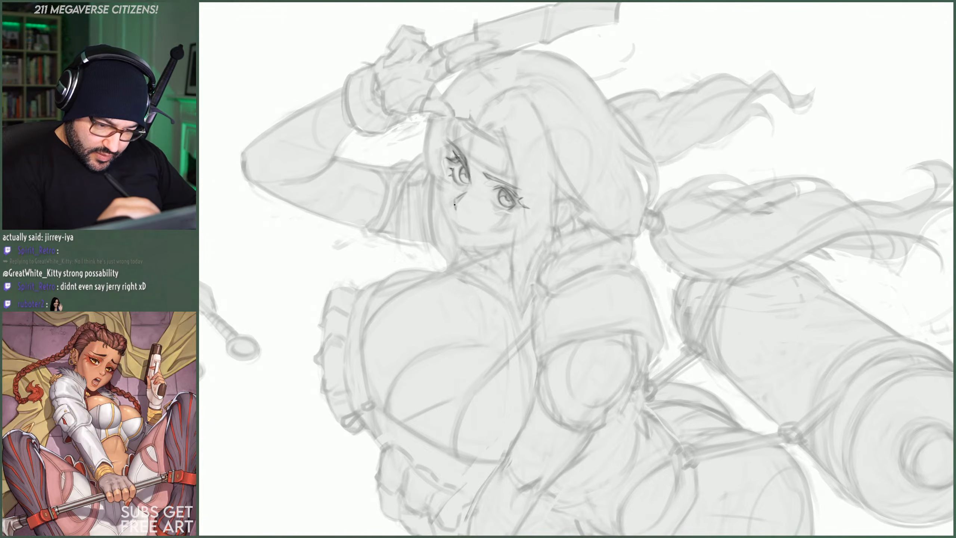
- Draw the nose below the eyes, then lasso it and adjust its placement with Free Transform
drag(455, 199, 469, 212)
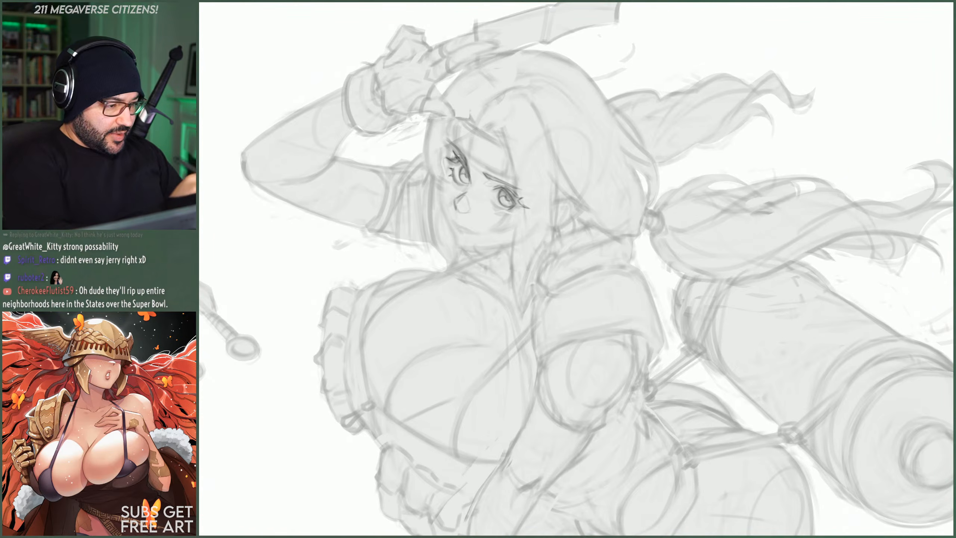
mouse_move(467, 191)
mouse_down()
mouse_move(469, 220)
mouse_move(479, 200)
mouse_move(478, 192)
mouse_move(467, 212)
mouse_up()
key(ctrl+t)
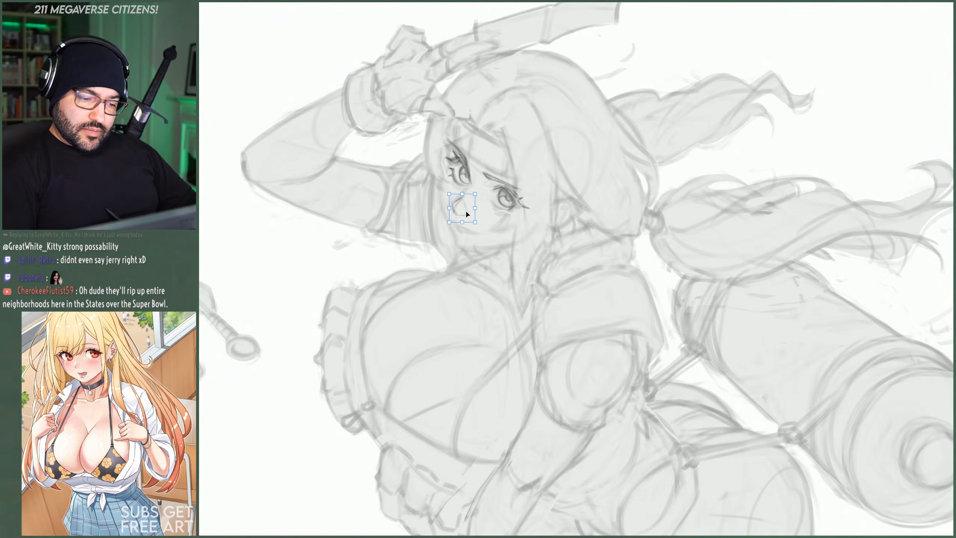
key(Return)
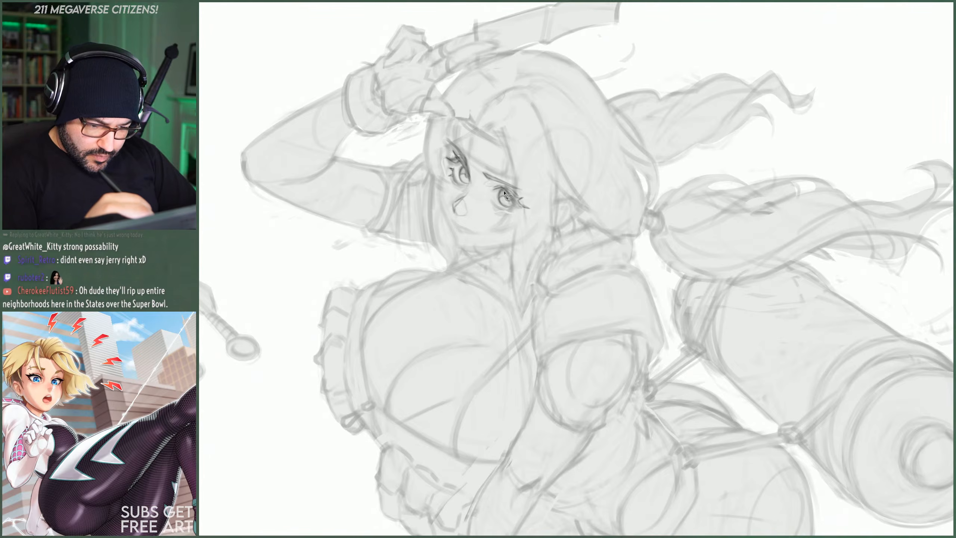
- Lasso the iris of the eye farther from the raised arm and nudge it with Free Transform, undoing one adjustment
mouse_move(497, 192)
mouse_down()
mouse_move(506, 211)
mouse_move(510, 202)
mouse_move(517, 213)
mouse_move(515, 204)
mouse_up()
key(ctrl+t)
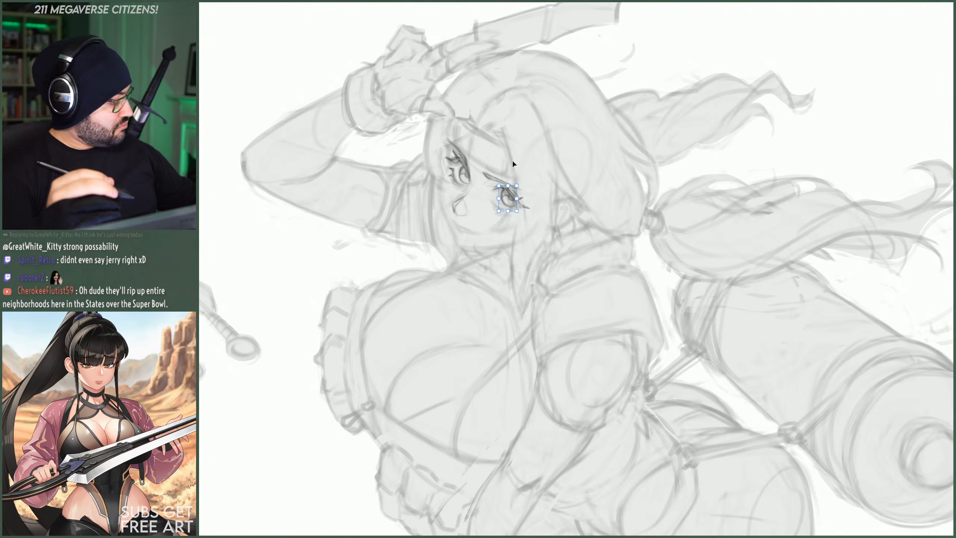
key(ctrl+z)
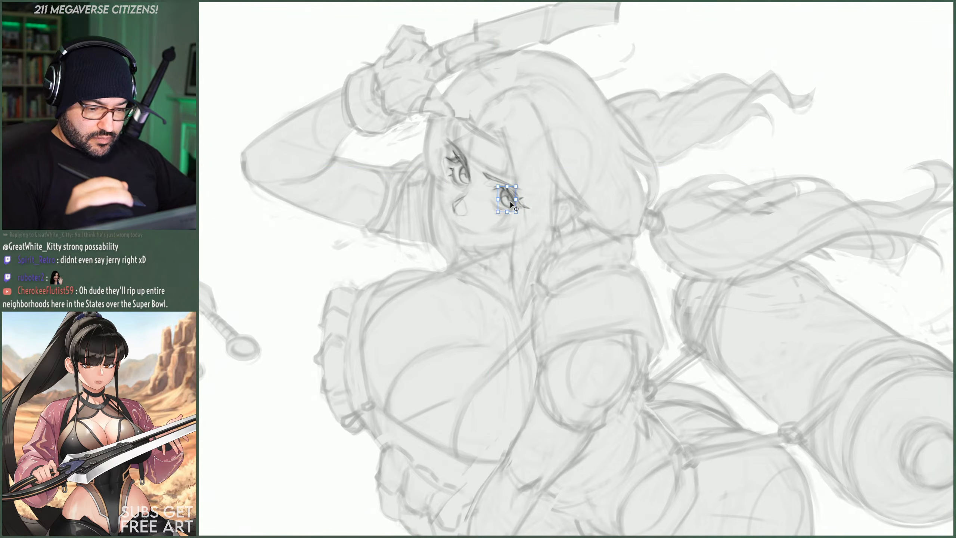
key(Return)
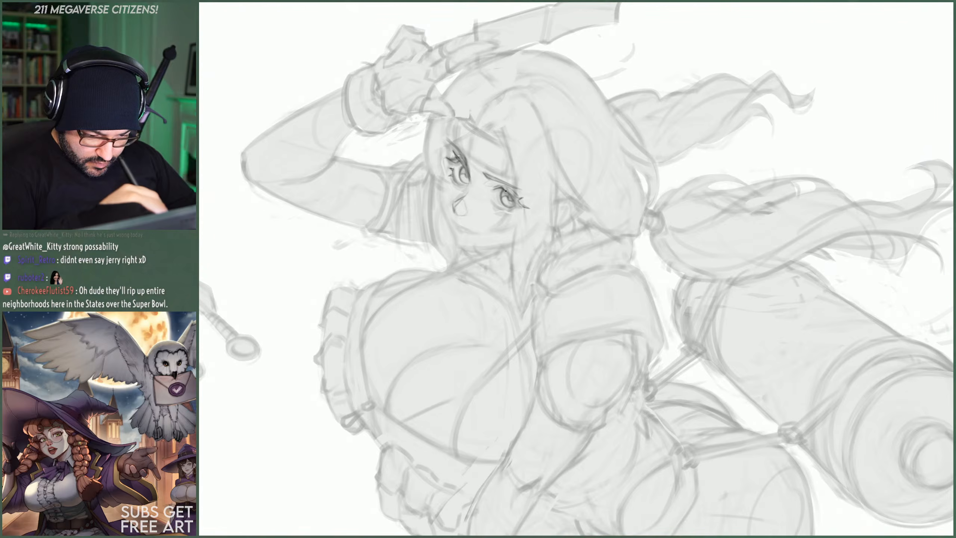
- Refine the iris and lashes of the eye farther from the raised arm, adjusting the brush tip for the strokes
drag(506, 191, 519, 207)
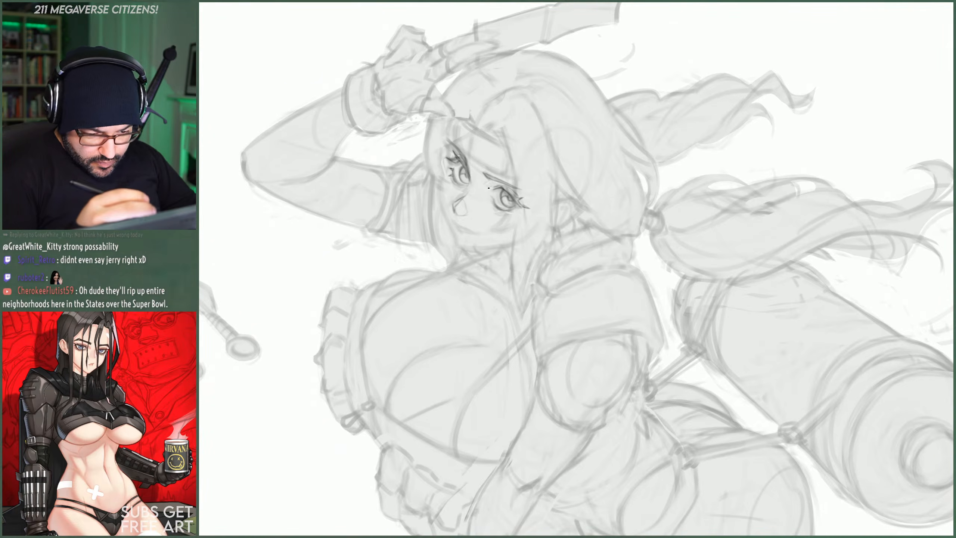
right_click(543, 107)
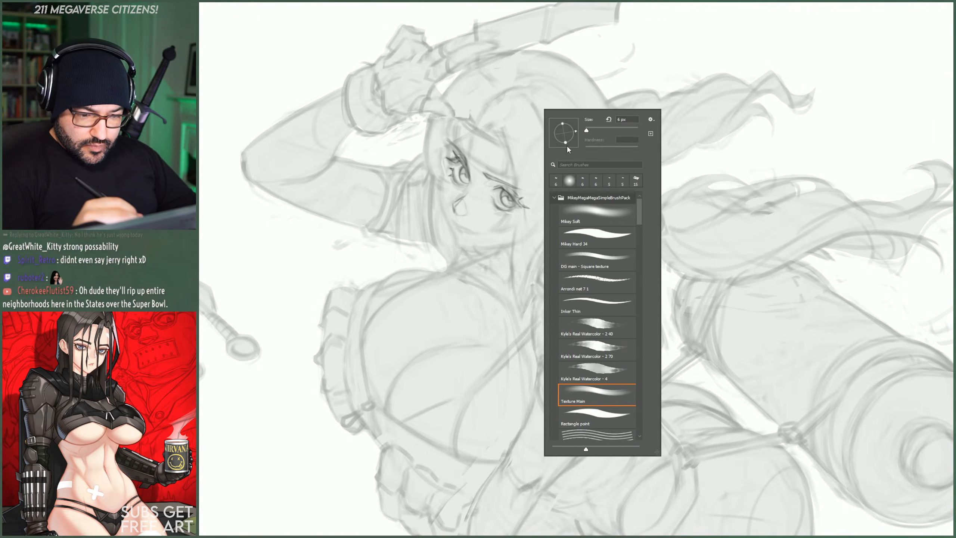
click(558, 102)
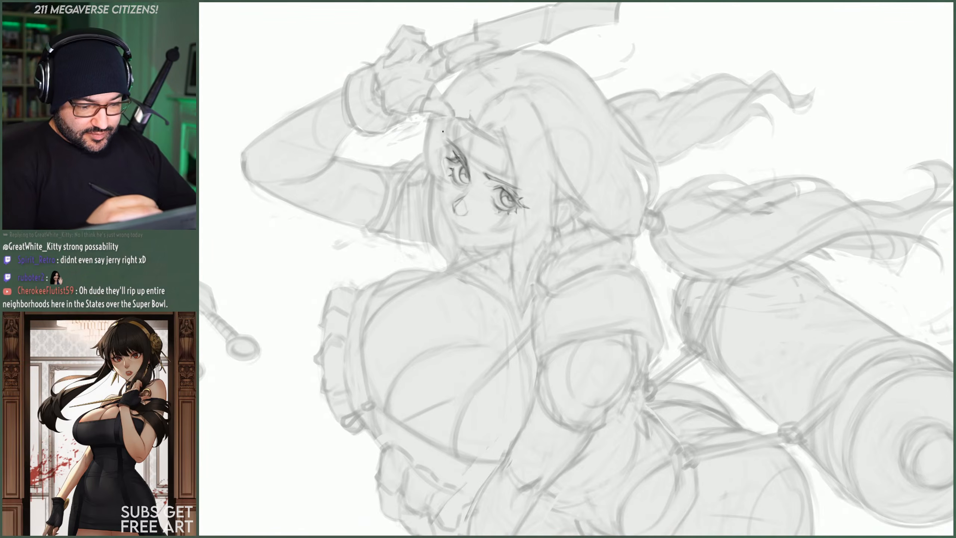
- Adjust the brush tip and draw the cheek and jaw contour on the raised-arm side, plus the smiling mouth
right_click(443, 131)
click(490, 84)
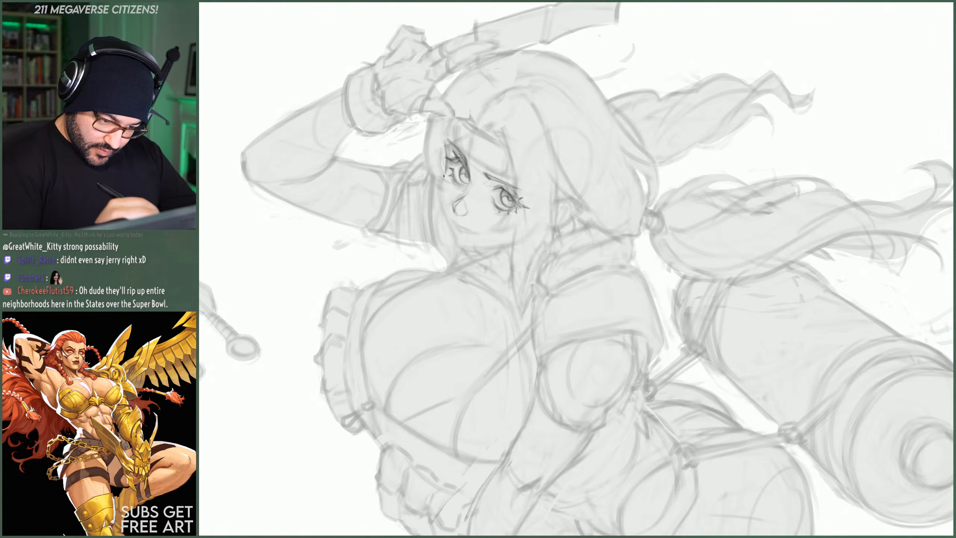
drag(444, 176, 441, 203)
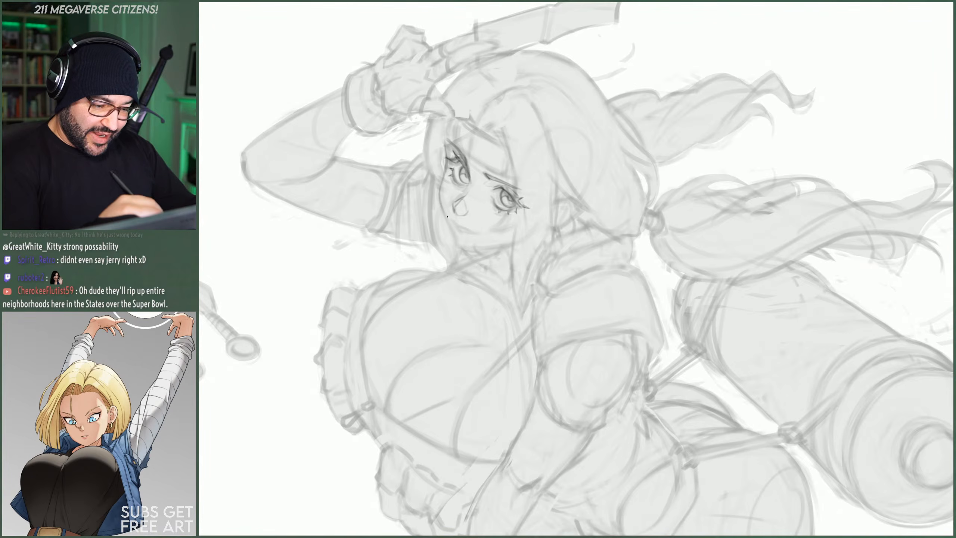
drag(441, 203, 444, 213)
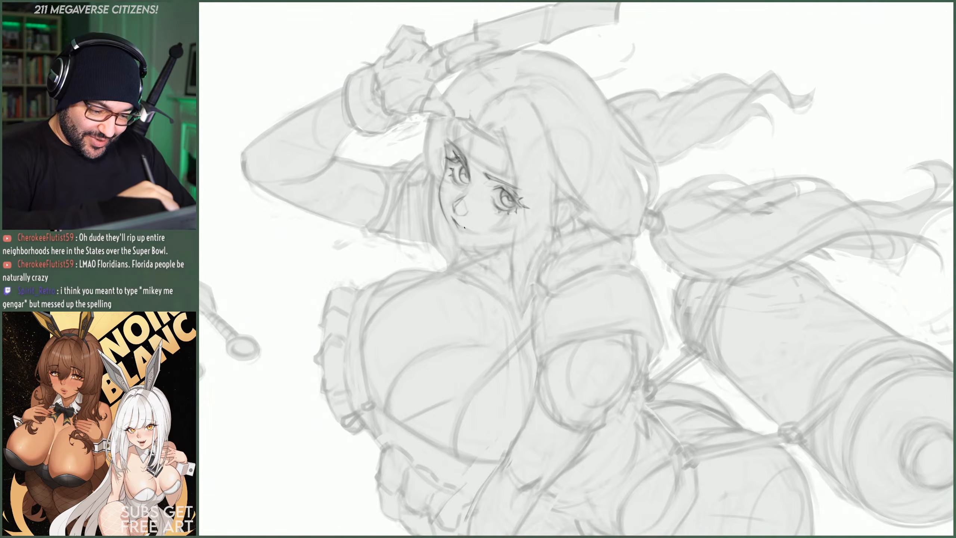
drag(459, 223, 483, 230)
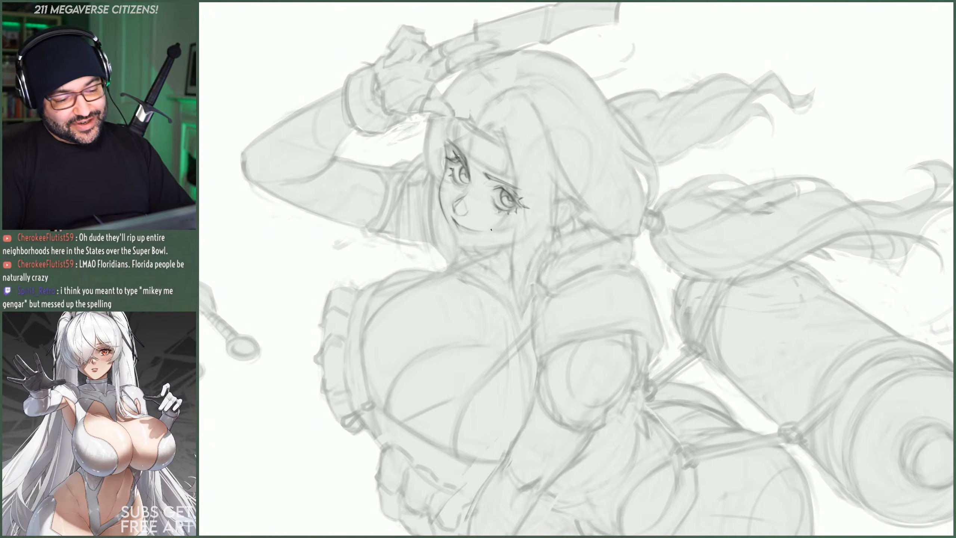
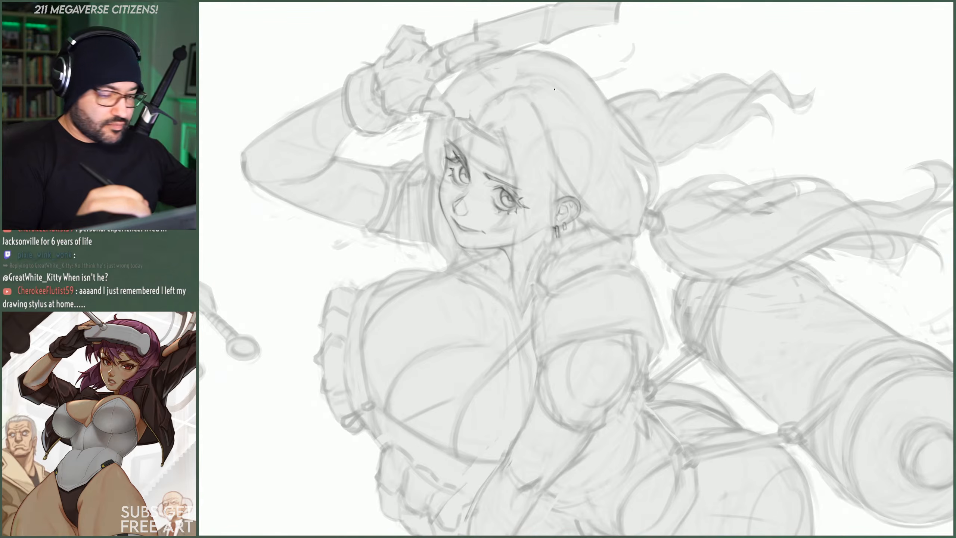
- Draw the headband's upper and lower edges across the forehead and outline both ends of its metal plate, rotating the canvas for the long strokes
mouse_move(547, 130)
mouse_down()
mouse_move(683, 192)
mouse_move(692, 231)
mouse_up()
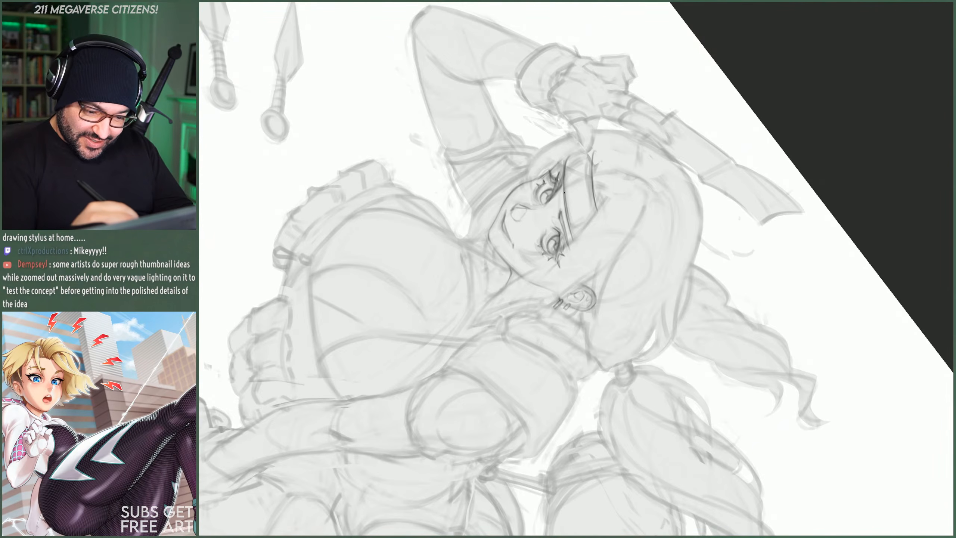
drag(564, 188, 566, 166)
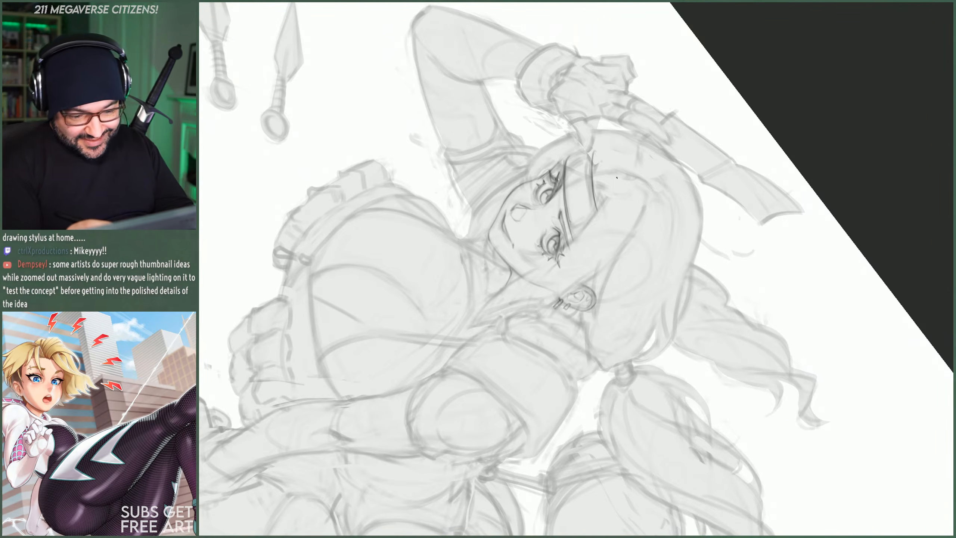
key(r)
drag(601, 345, 640, 361)
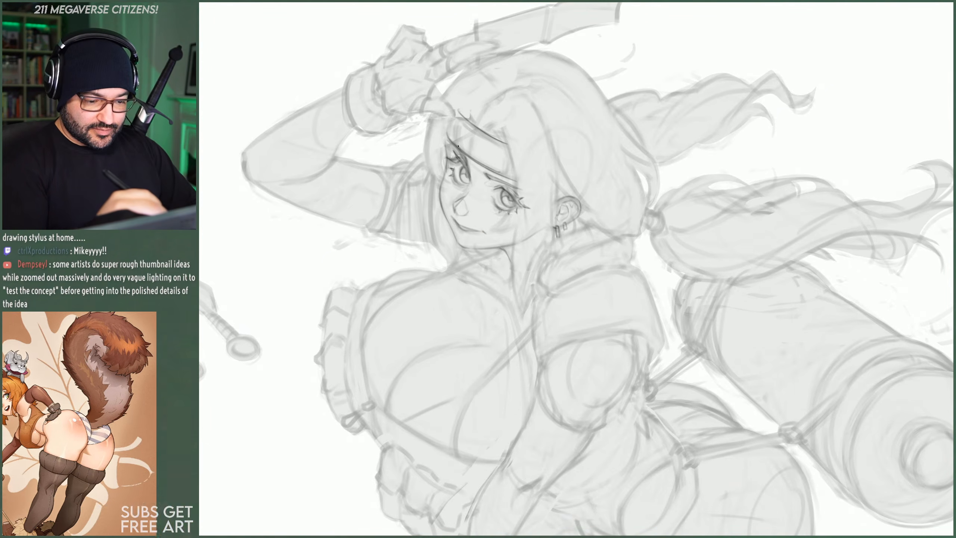
mouse_move(456, 130)
mouse_down()
mouse_move(454, 144)
mouse_move(456, 132)
mouse_up()
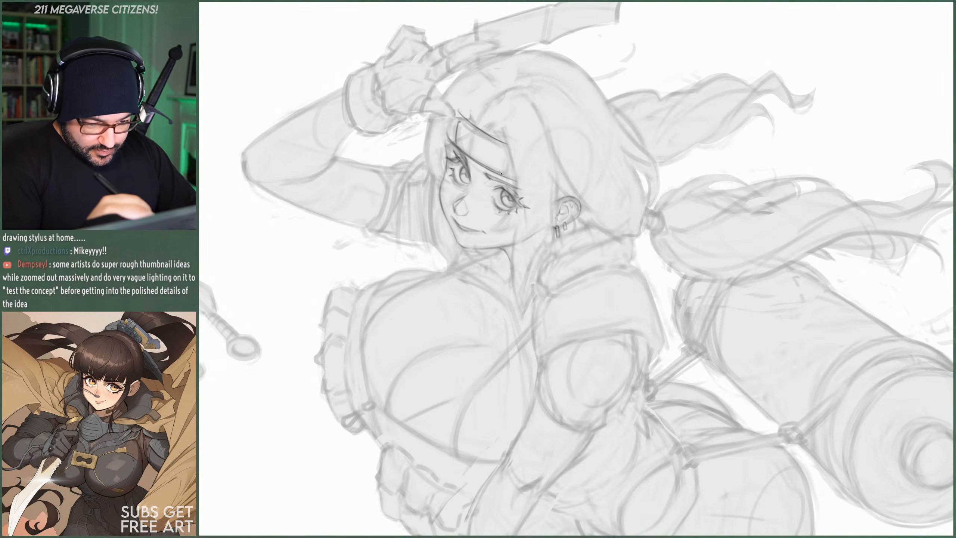
drag(510, 163, 509, 173)
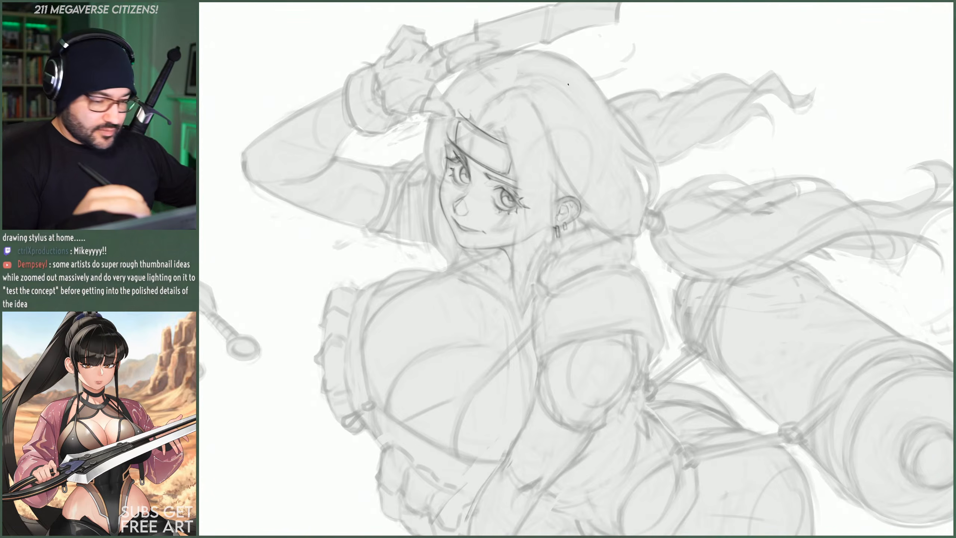
- Rotate the canvas to add the rivets and inner details to the headband's metal plate, and restore the upright view
key(r)
drag(579, 75, 689, 242)
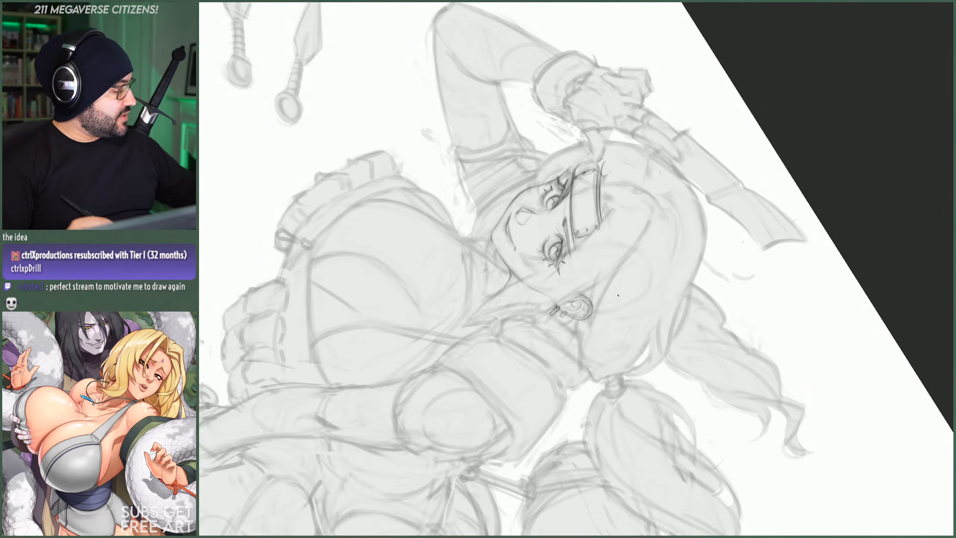
key(r)
drag(618, 296, 731, 138)
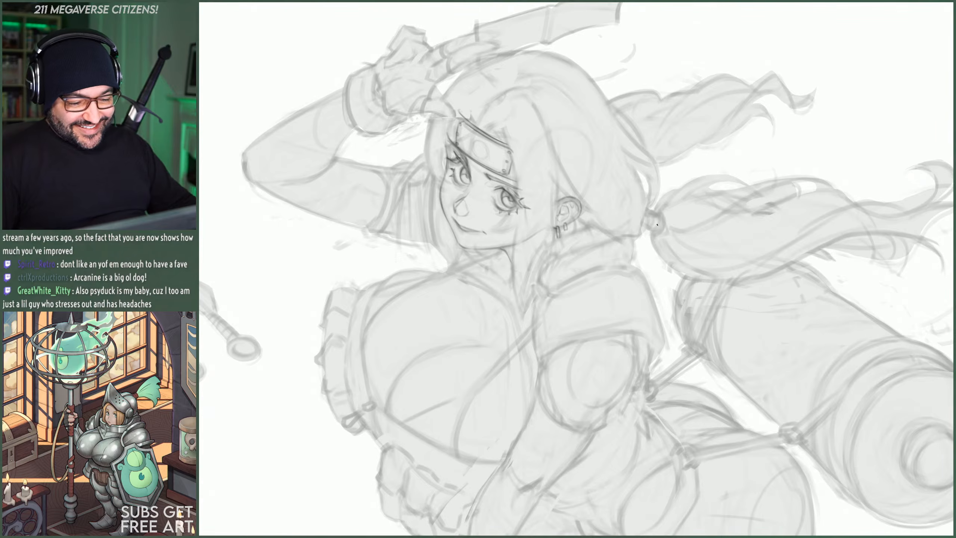
- Check the standing figure's headband emblem and draw the matching spiral on the crouching figure's forehead plate
scroll(579, 161, down, 5)
scroll(500, 170, down, 2)
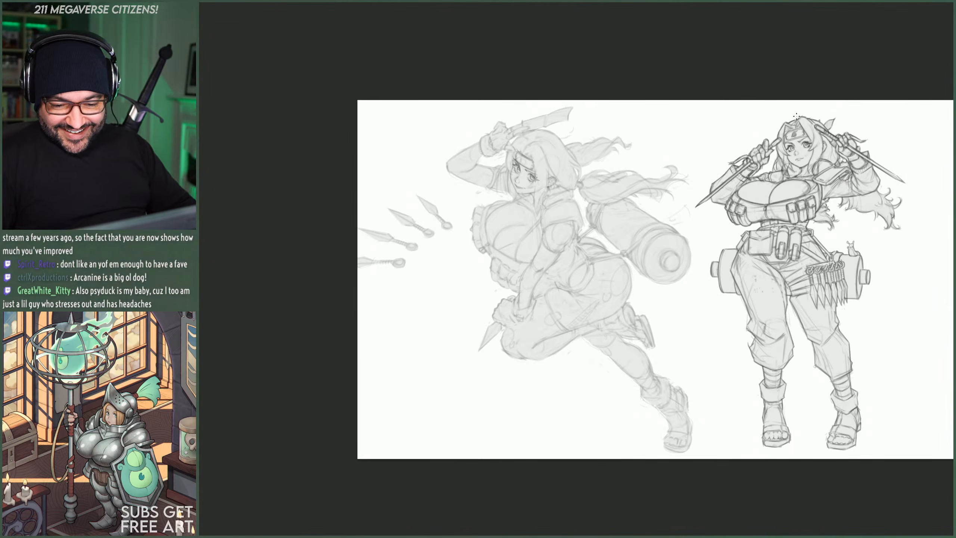
scroll(796, 116, up, 6)
scroll(683, 172, down, 2)
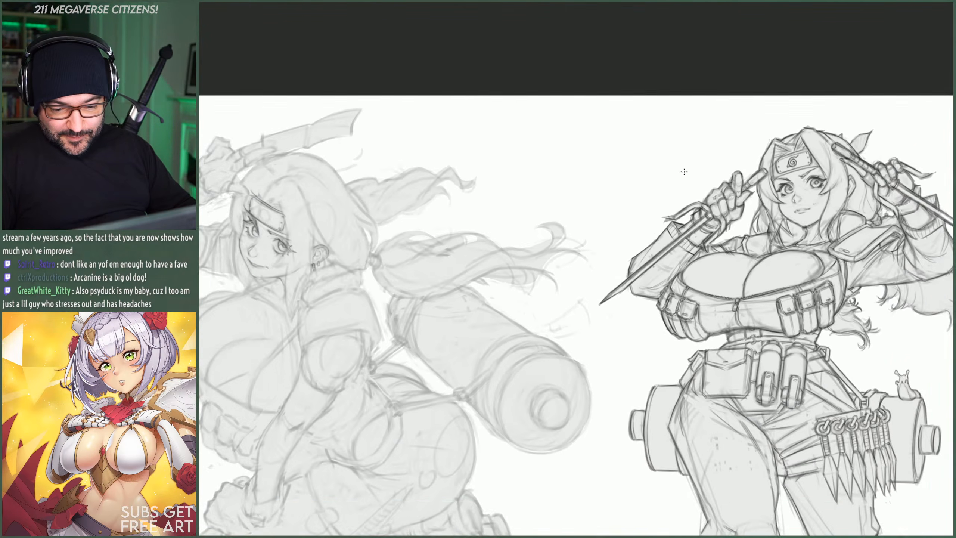
scroll(683, 172, down, 2)
scroll(354, 173, up, 5)
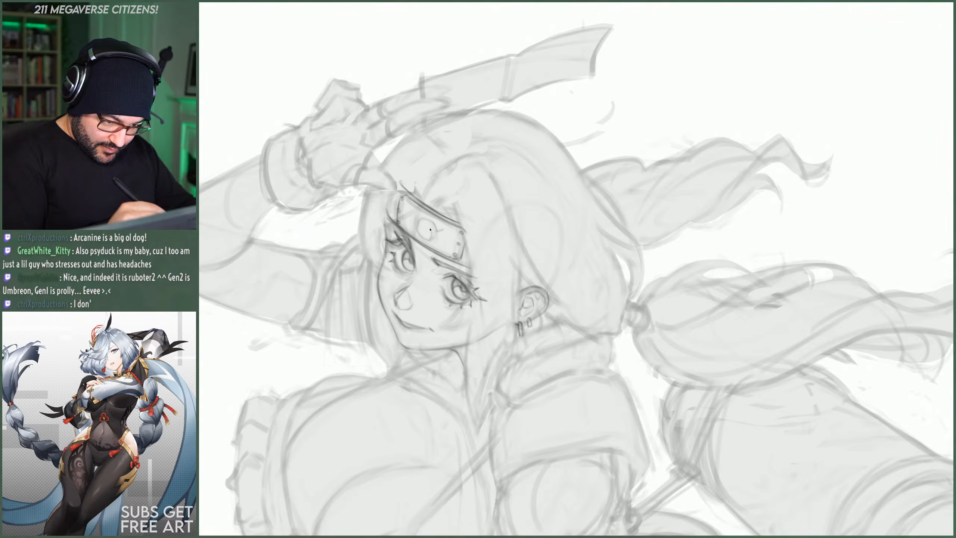
drag(430, 229, 423, 231)
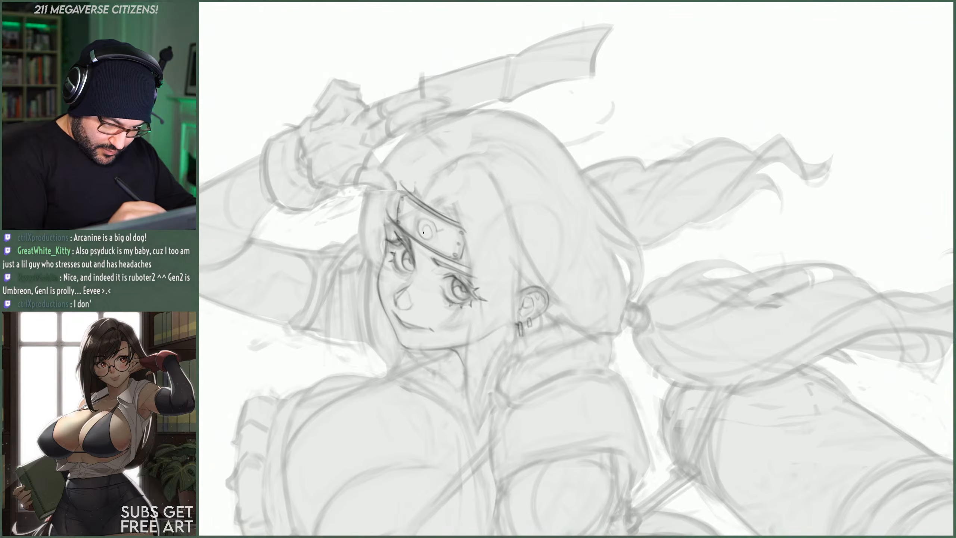
scroll(428, 232, down, 5)
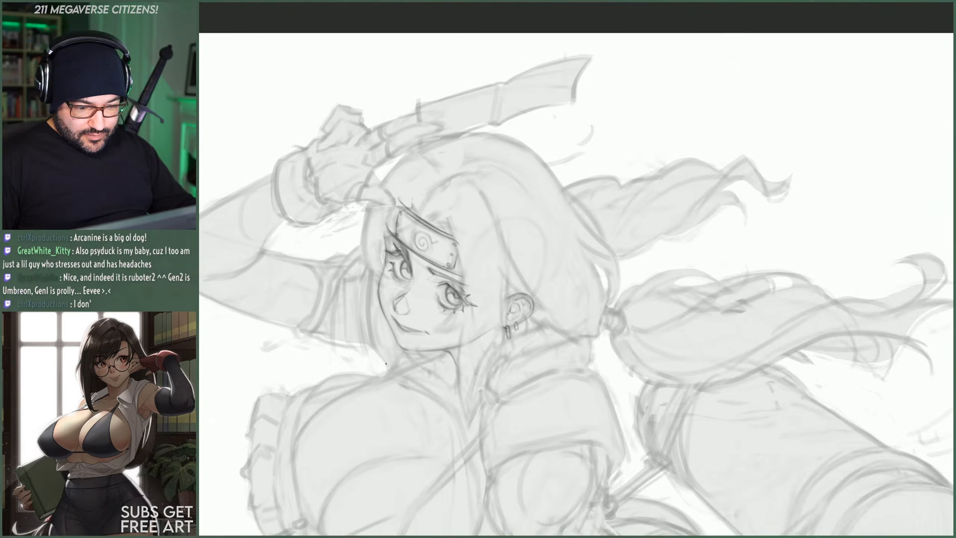
- Refine the spiral emblem's curl and tail close up, adjusting the angle of the Texture Main brush tip
scroll(550, 300, up, 5)
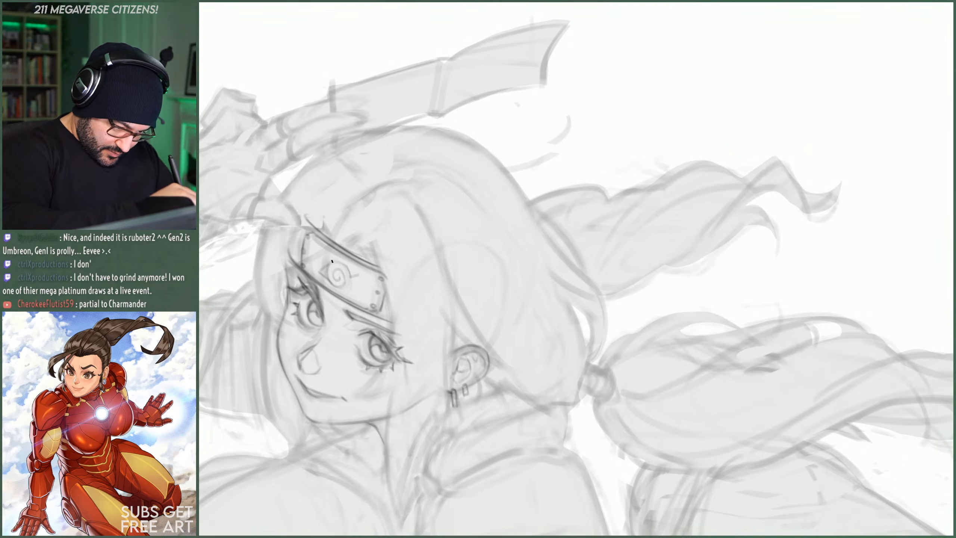
scroll(544, 204, down, 5)
scroll(544, 204, up, 5)
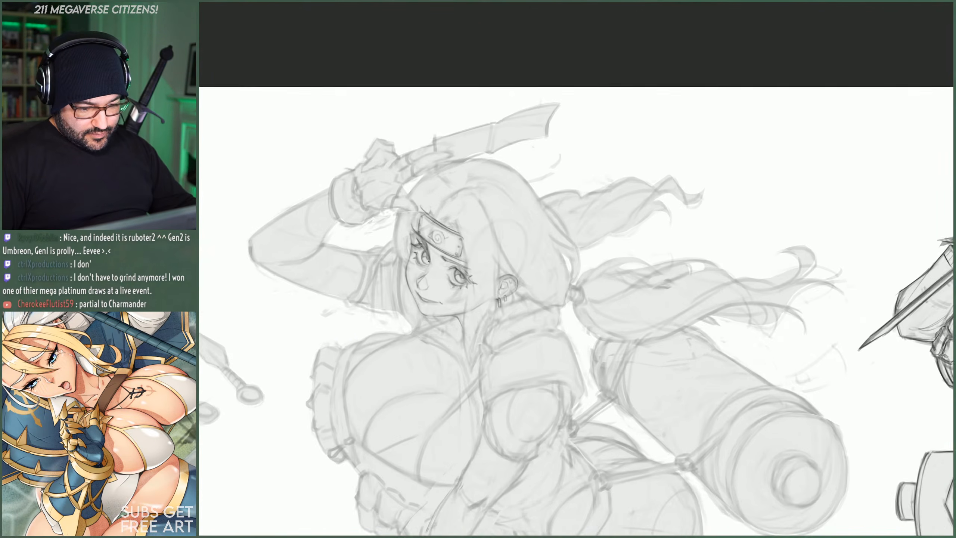
right_click(463, 198)
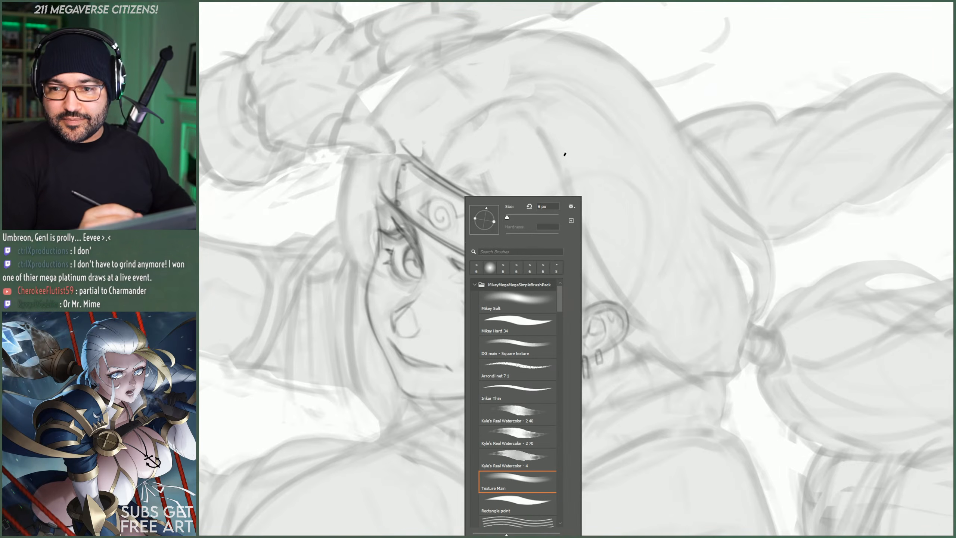
click(544, 132)
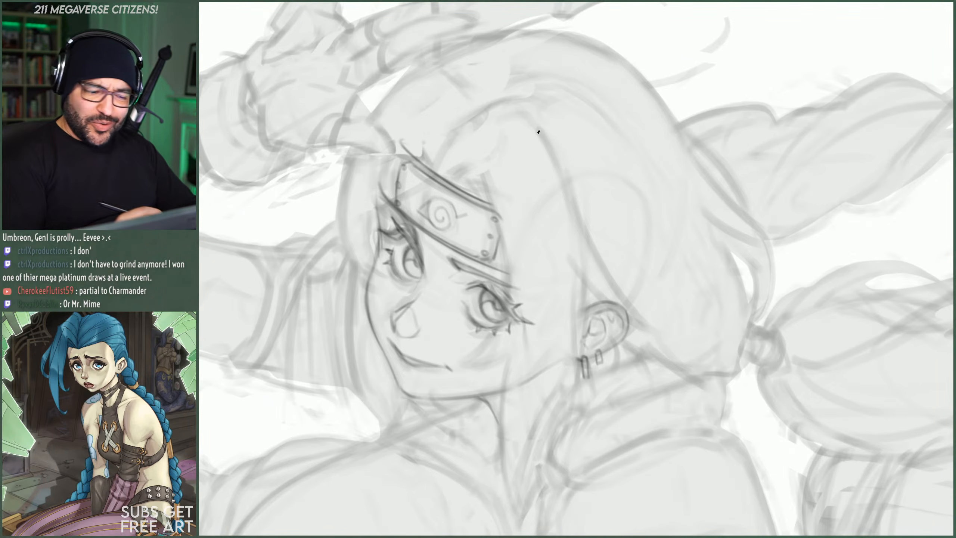
right_click(478, 203)
click(503, 218)
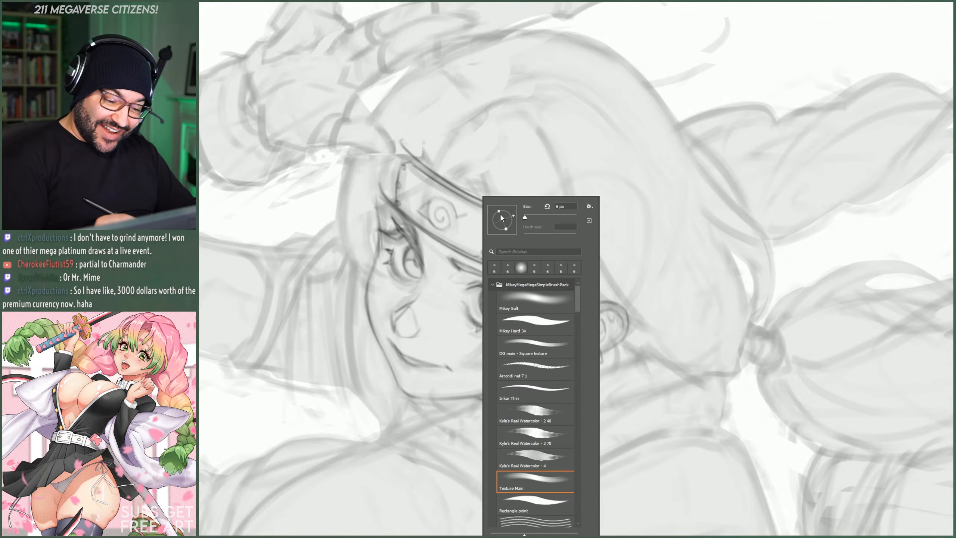
drag(457, 217, 468, 214)
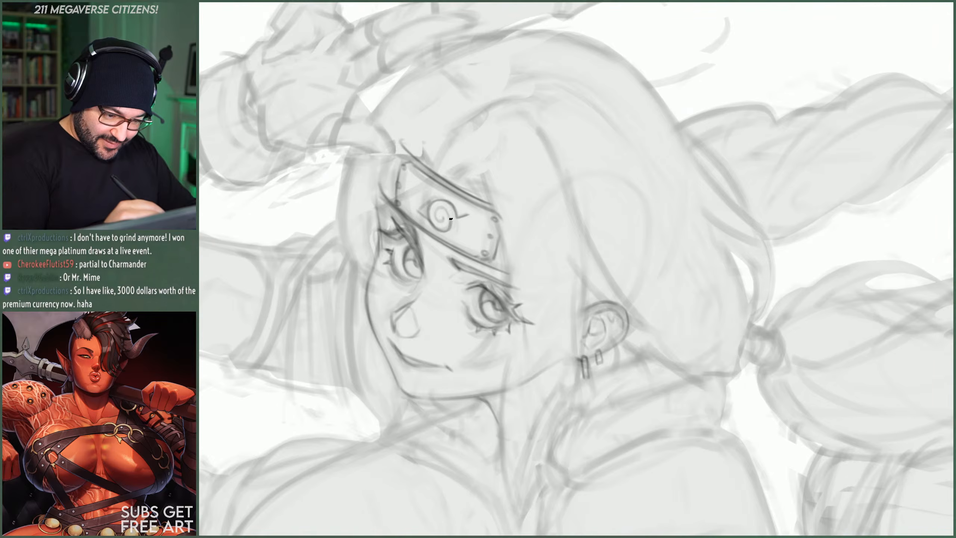
mouse_move(450, 219)
mouse_down()
mouse_move(438, 209)
mouse_move(444, 218)
mouse_up()
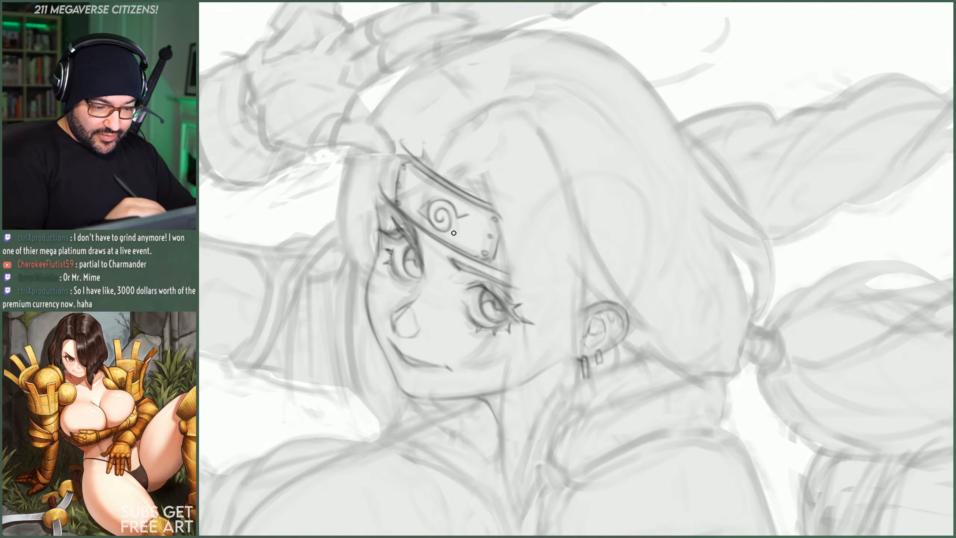
- Draw the pointed leaf tip on the emblem's raised-arm side, turning the brush tip to suit each stroke
right_click(421, 183)
click(397, 193)
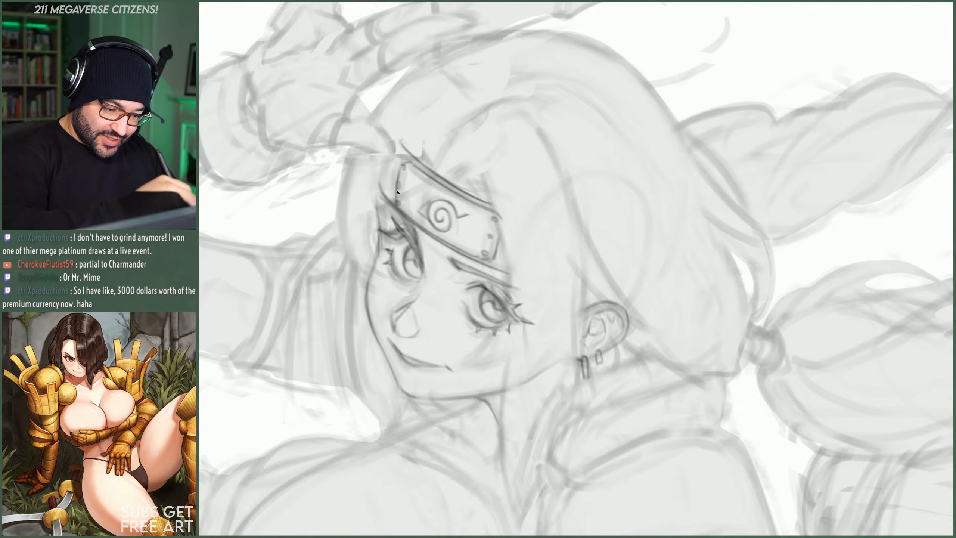
right_click(415, 212)
click(421, 210)
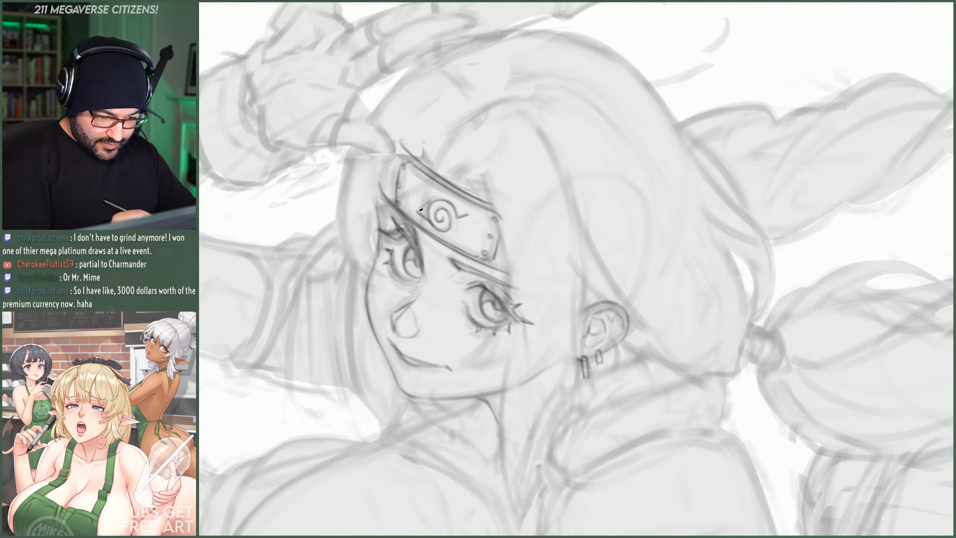
drag(421, 210, 436, 201)
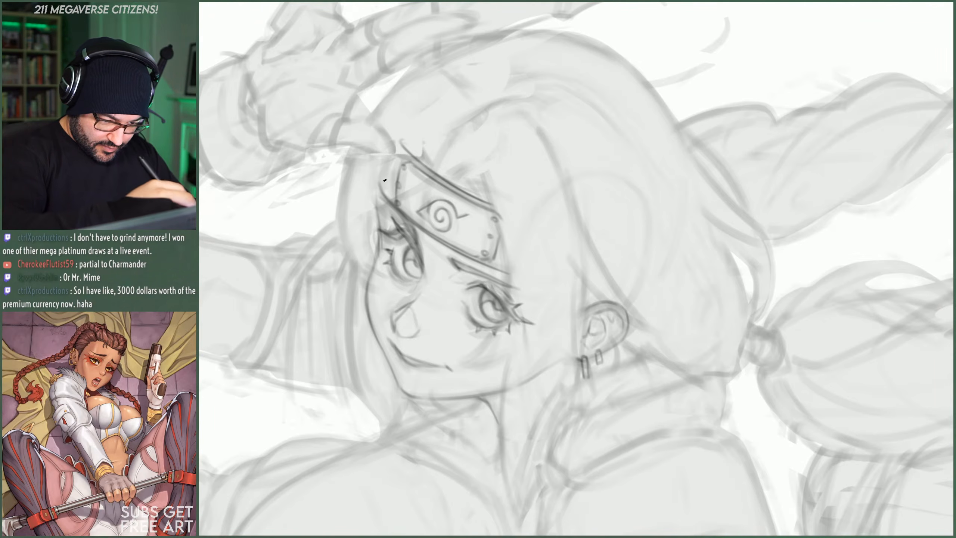
right_click(446, 230)
click(417, 187)
drag(417, 212, 434, 226)
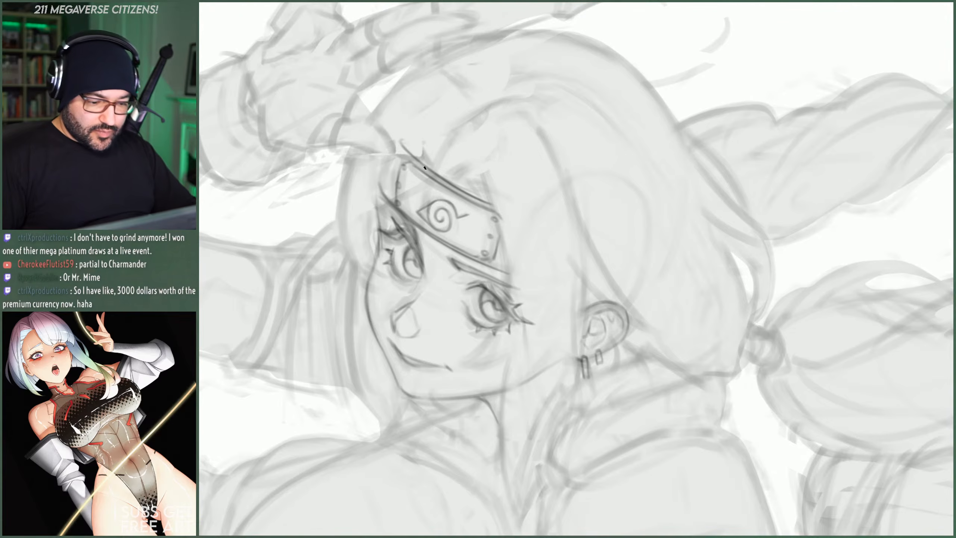
- Draw the short hair strands falling over the headband's upper edge at the forehead
key(ctrl+minus)
key(ctrl+minus)
key(ctrl+minus)
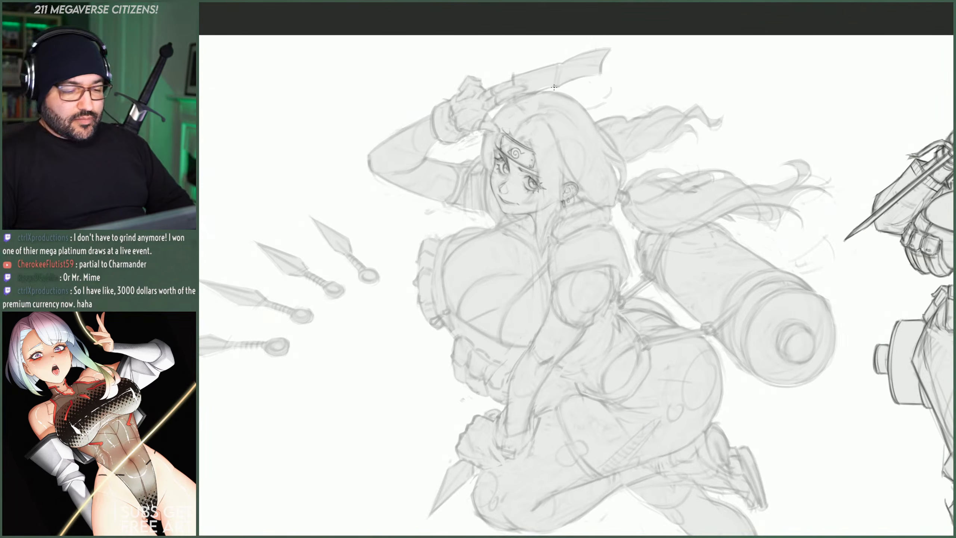
scroll(531, 78, up, 1)
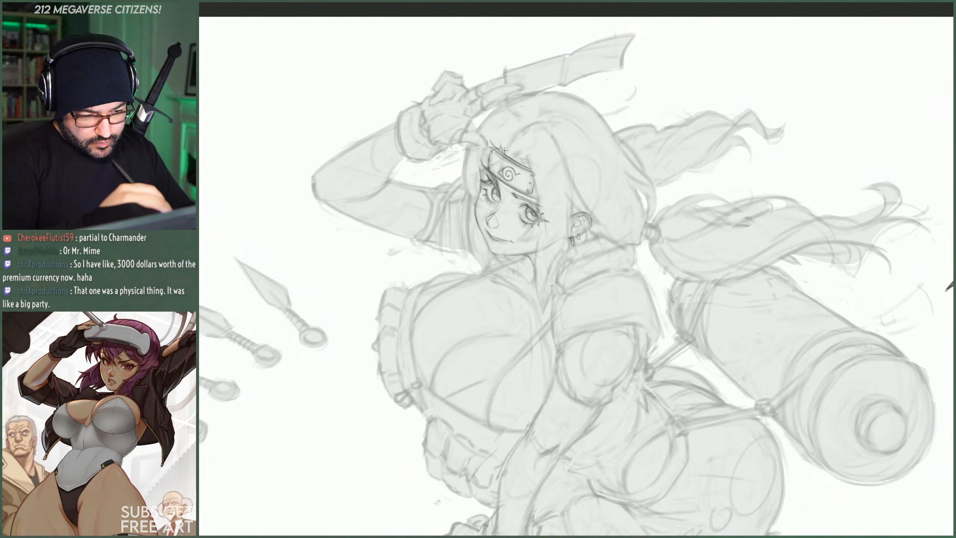
drag(496, 134, 506, 149)
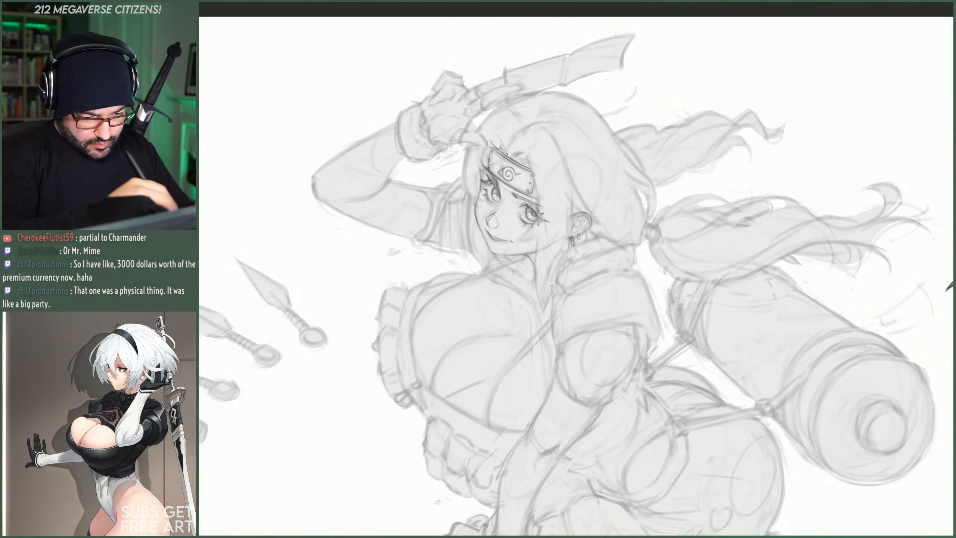
- Draw the long hair lock falling past the ear-side cheek down to the chest, adjusting the brush tip angle beforehand
right_click(533, 113)
click(576, 90)
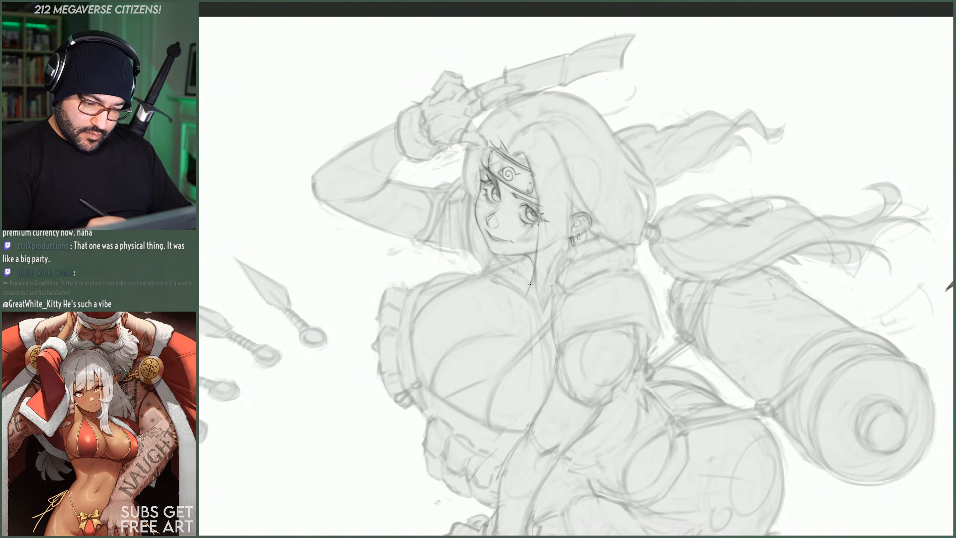
drag(536, 285, 522, 301)
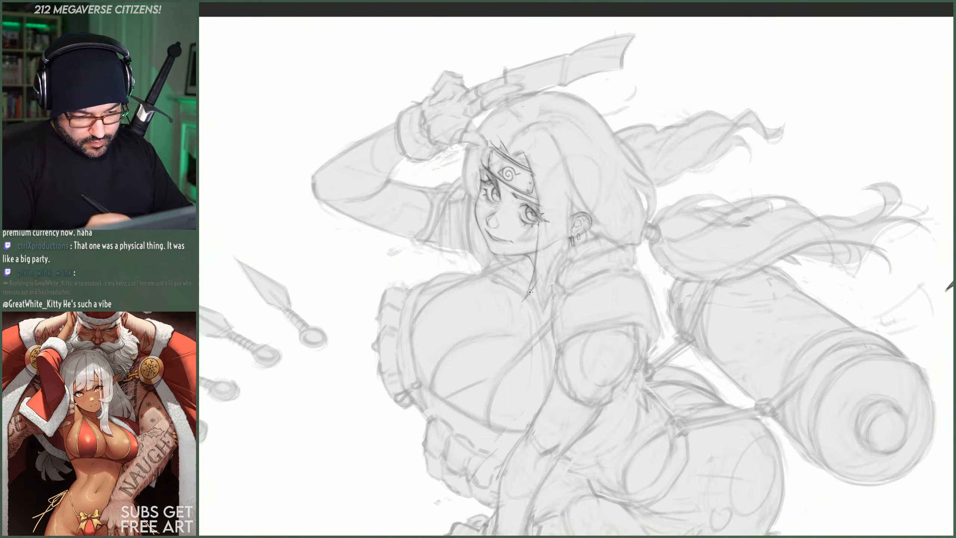
drag(553, 256, 566, 208)
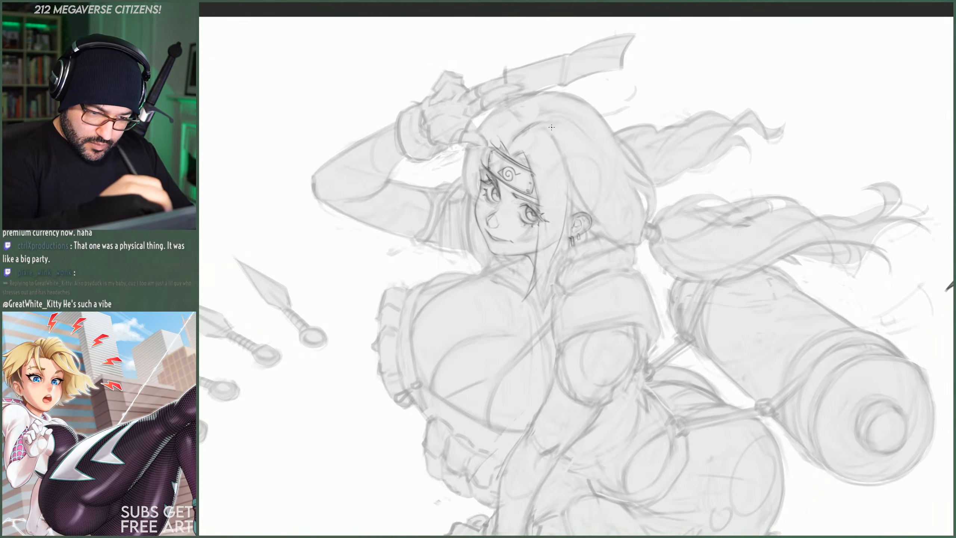
- Draw thin hair strands sweeping from the parting on the crown down towards the ear
drag(553, 129, 556, 137)
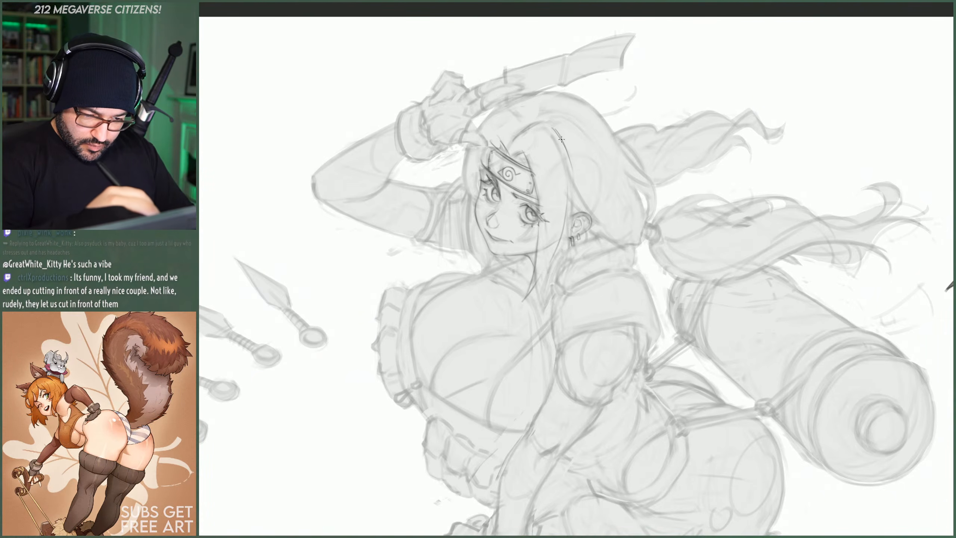
drag(559, 136, 594, 197)
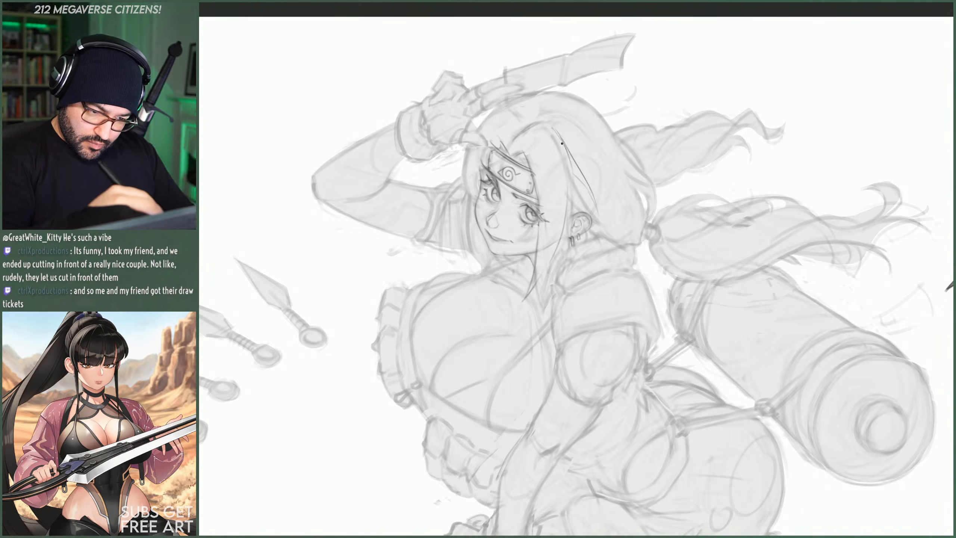
right_click(595, 124)
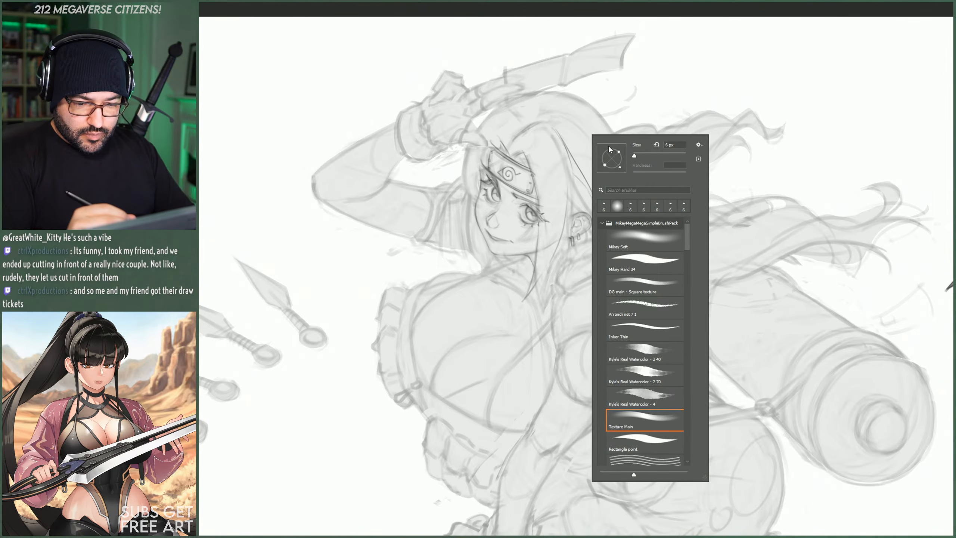
click(587, 146)
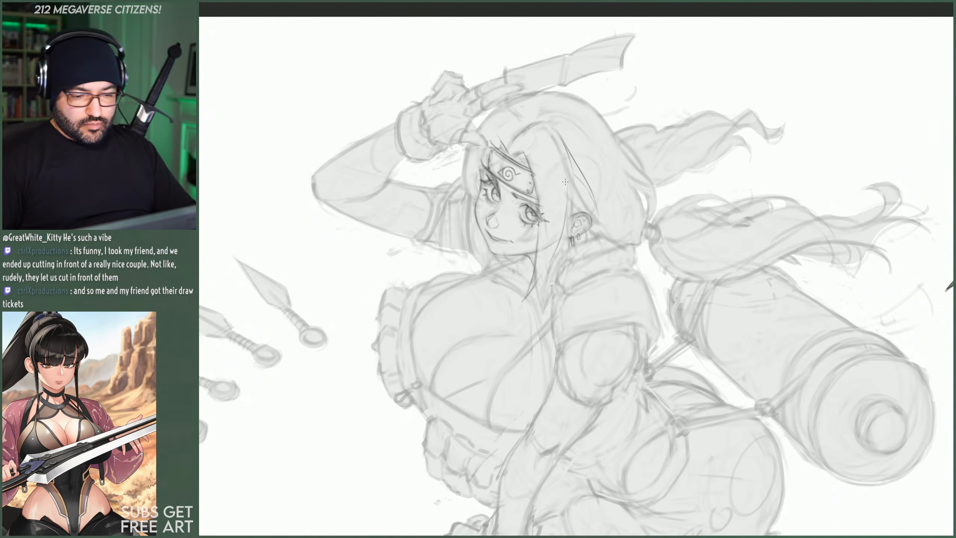
- Turn the Texture Main brush tip and draw the ear-side edge of the long front lock down to its pointed end
scroll(548, 158, down, 5)
scroll(548, 158, up, 3)
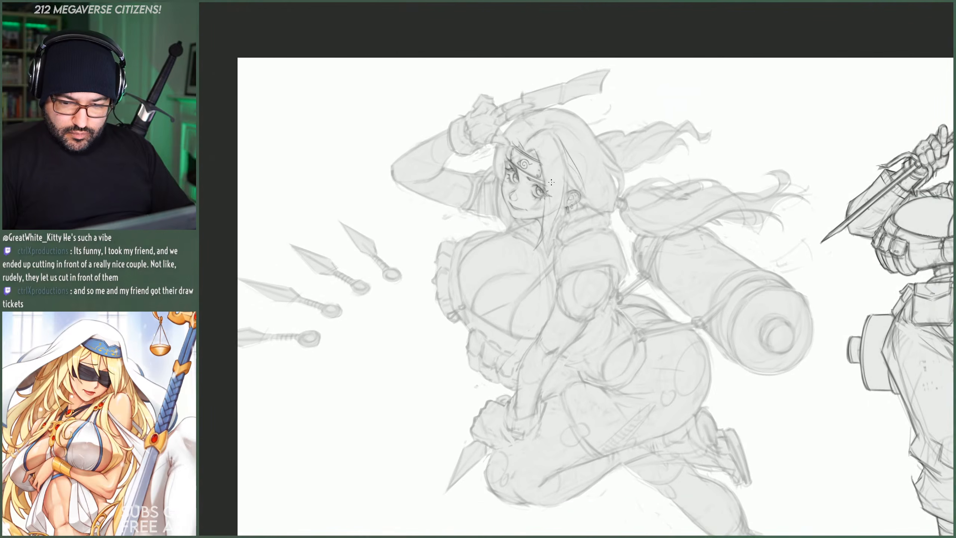
scroll(509, 176, up, 3)
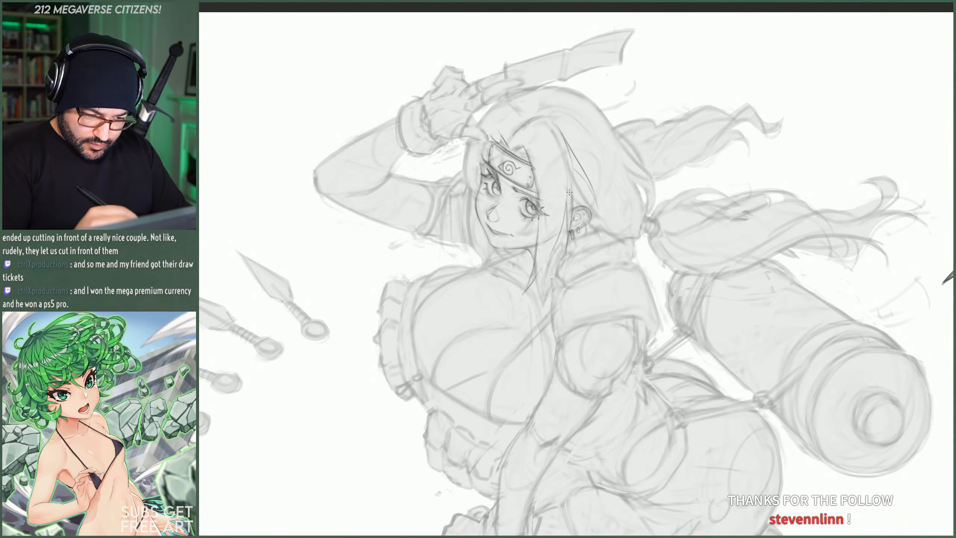
right_click(599, 163)
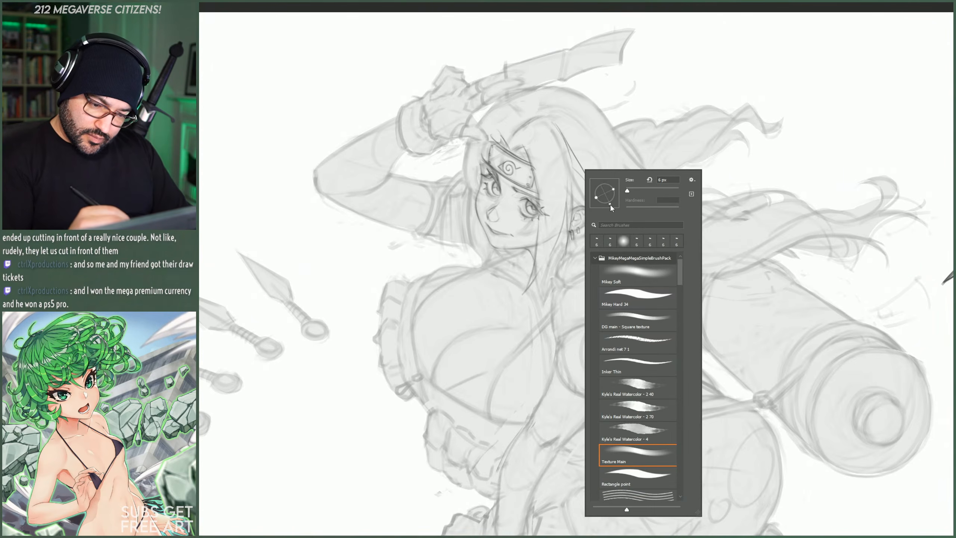
click(600, 162)
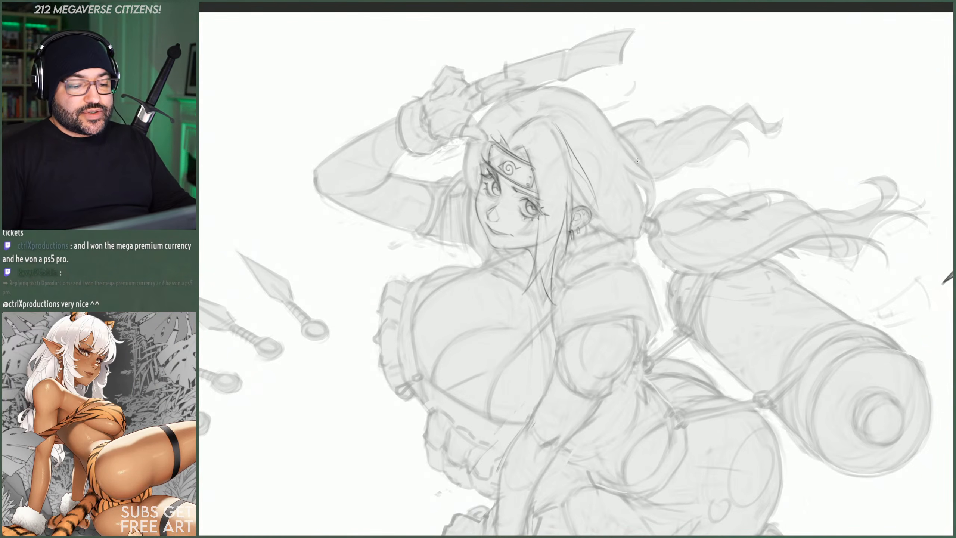
- Examine both figures on the full canvas, comparing the crouching figure's new hair and face lines with the standing figure
scroll(650, 110, down, 1)
scroll(572, 100, down, 5)
scroll(549, 132, down, 5)
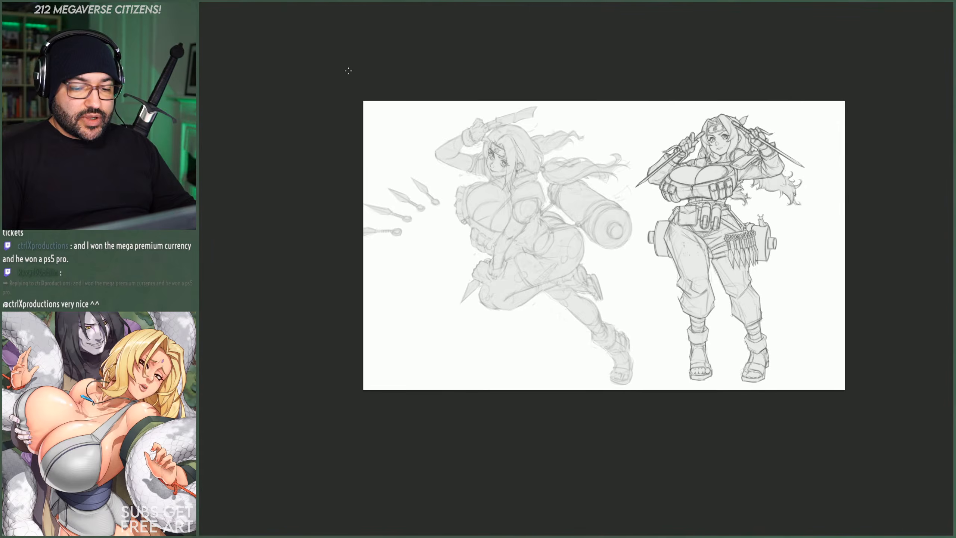
scroll(768, 270, up, 4)
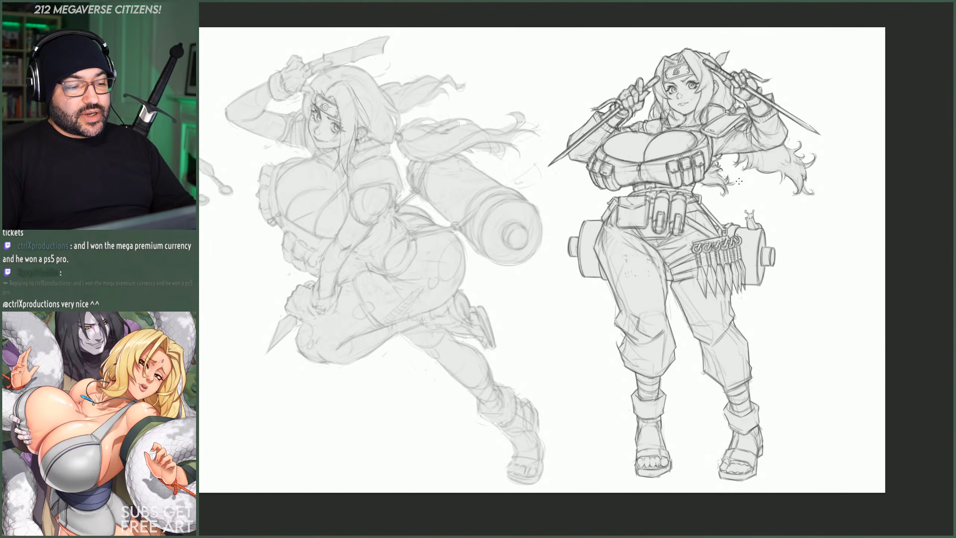
scroll(764, 214, down, 1)
scroll(683, 174, up, 2)
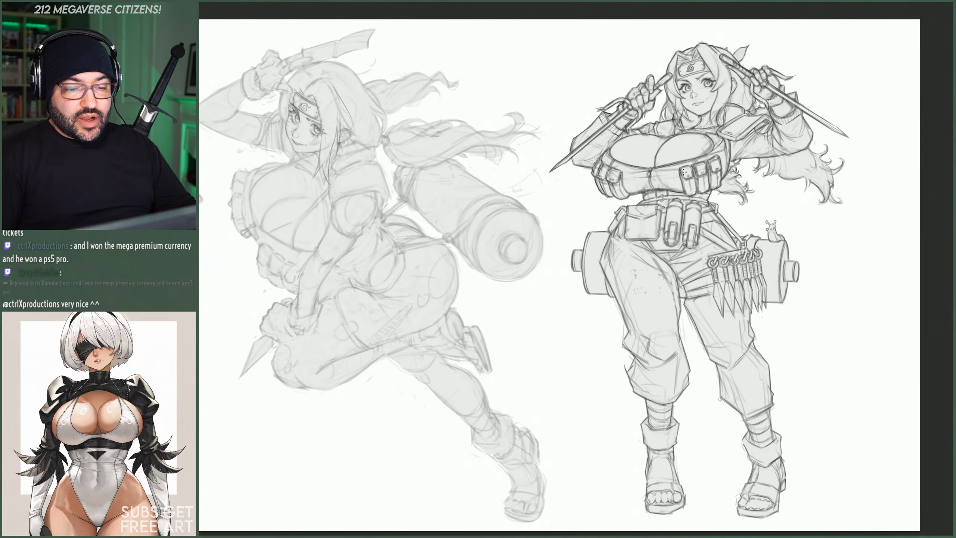
scroll(683, 173, down, 1)
scroll(657, 191, up, 1)
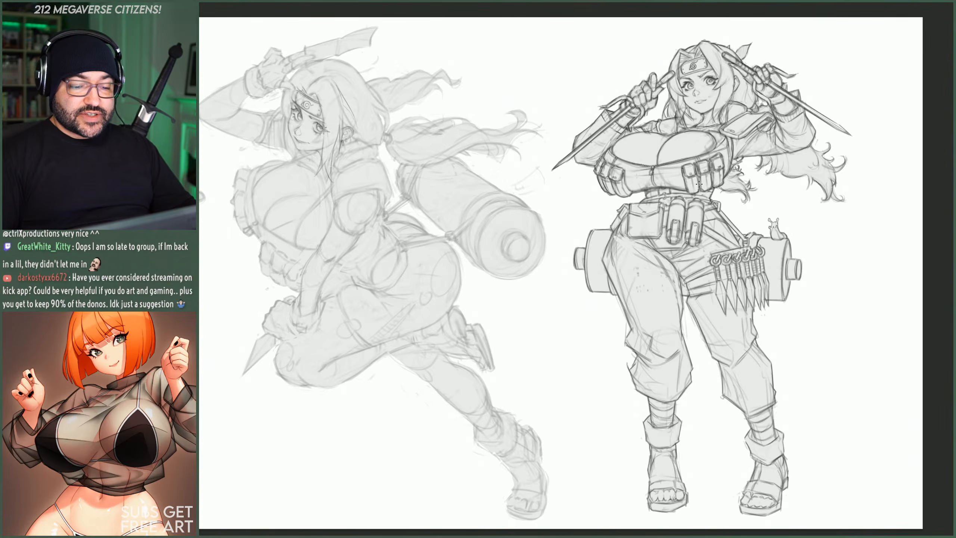
scroll(738, 188, down, 5)
scroll(441, 131, up, 5)
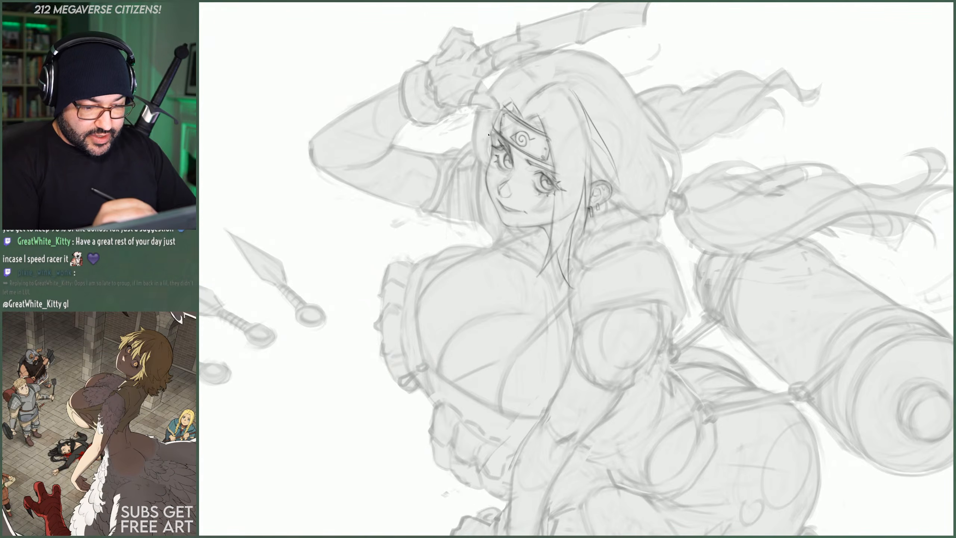
- Draw the hair strand framing the face on the raised-arm side and retouch the front lock near the eye on the horizontally flipped canvas
drag(504, 109, 477, 170)
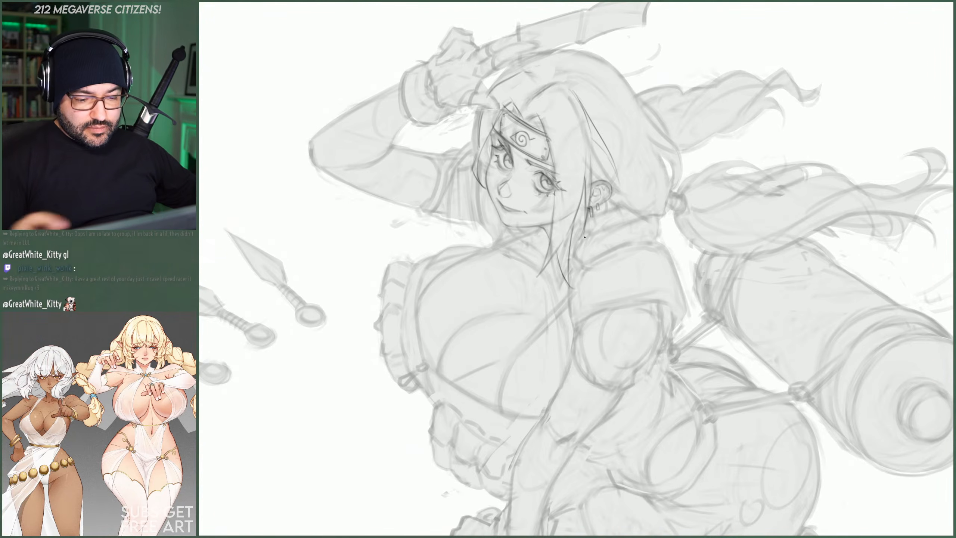
key(h)
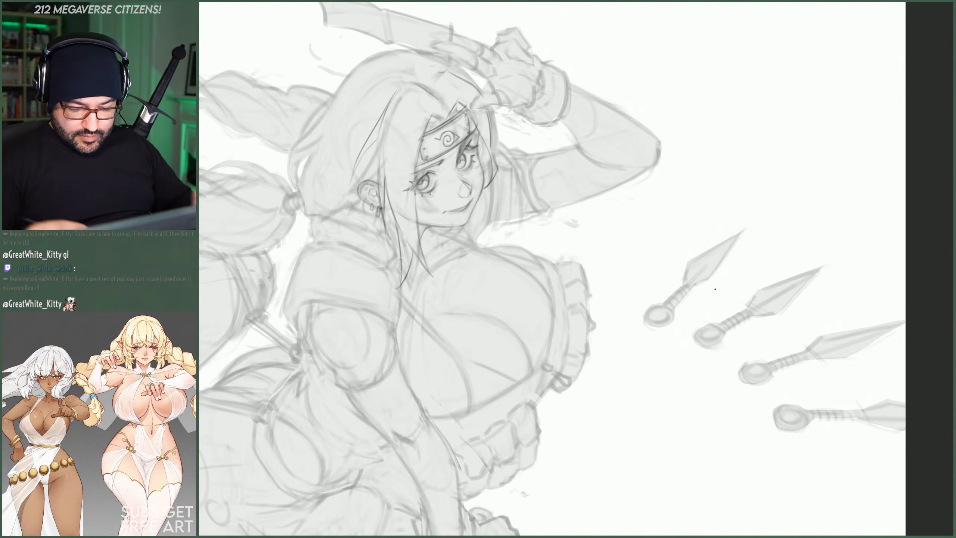
drag(444, 71, 492, 71)
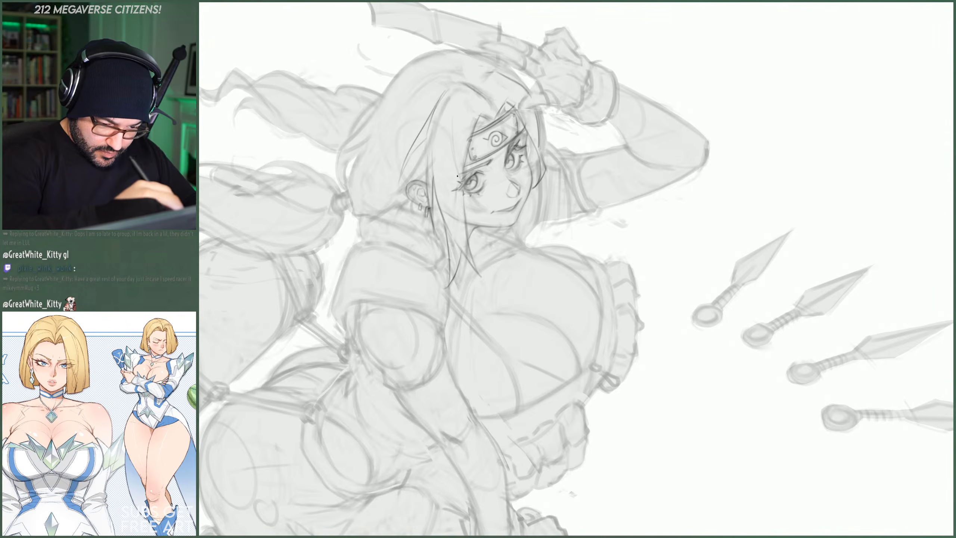
drag(460, 182, 488, 213)
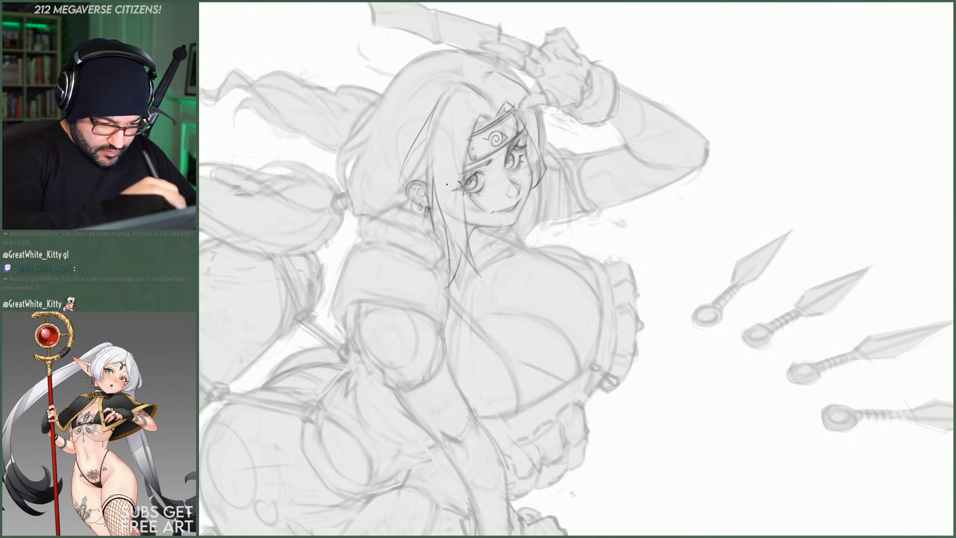
drag(437, 153, 456, 203)
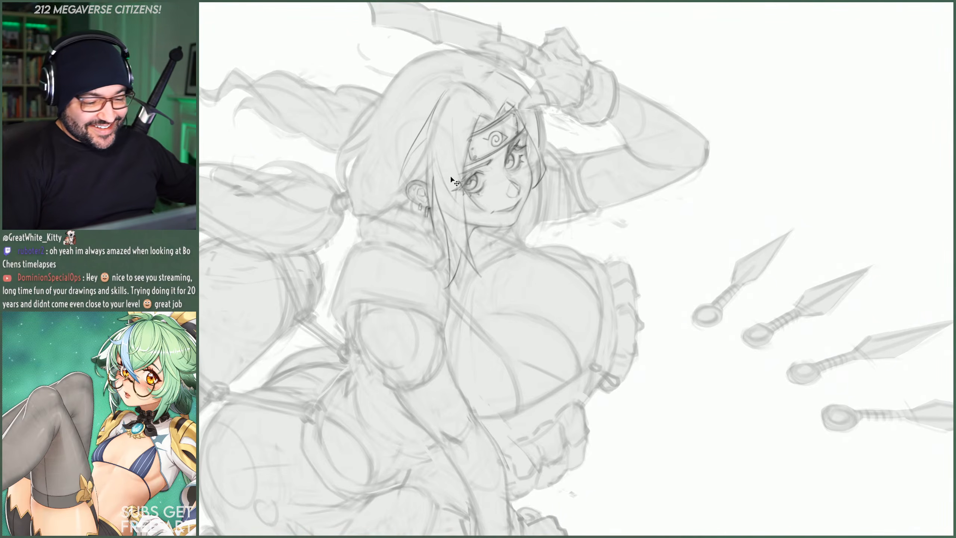
- Draw the short hair strands above the headband plate with Texture Main at 6 px, turning the brush tip to suit
right_click(512, 117)
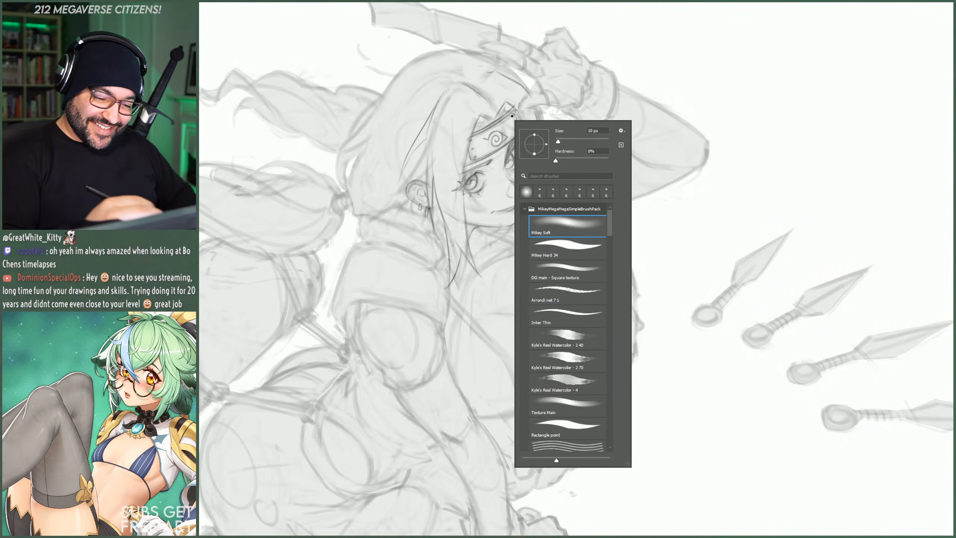
key(Escape)
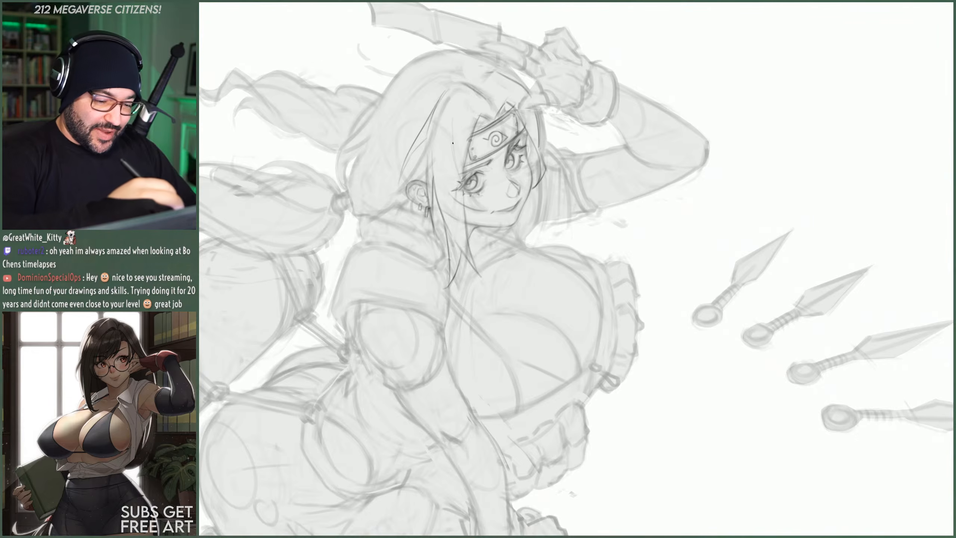
right_click(510, 203)
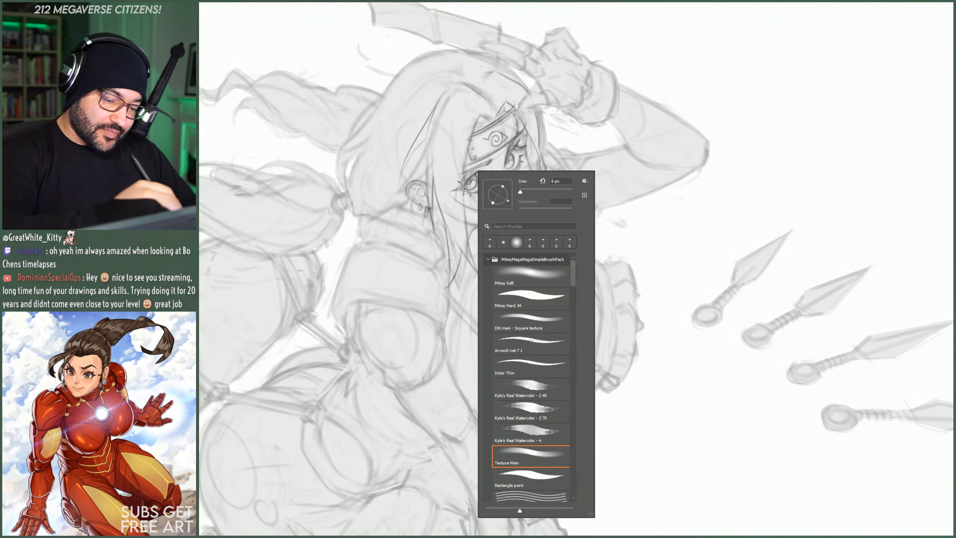
key(Escape)
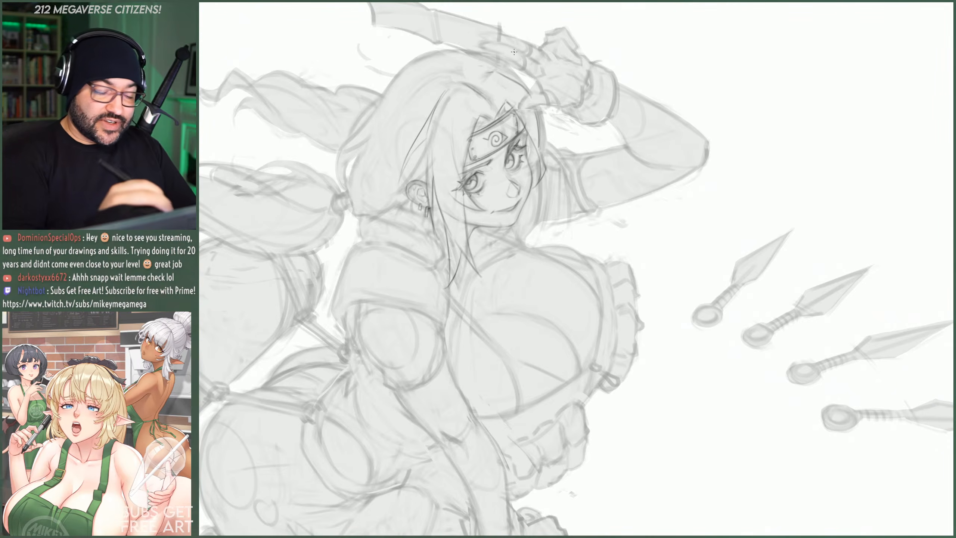
right_click(509, 89)
click(511, 97)
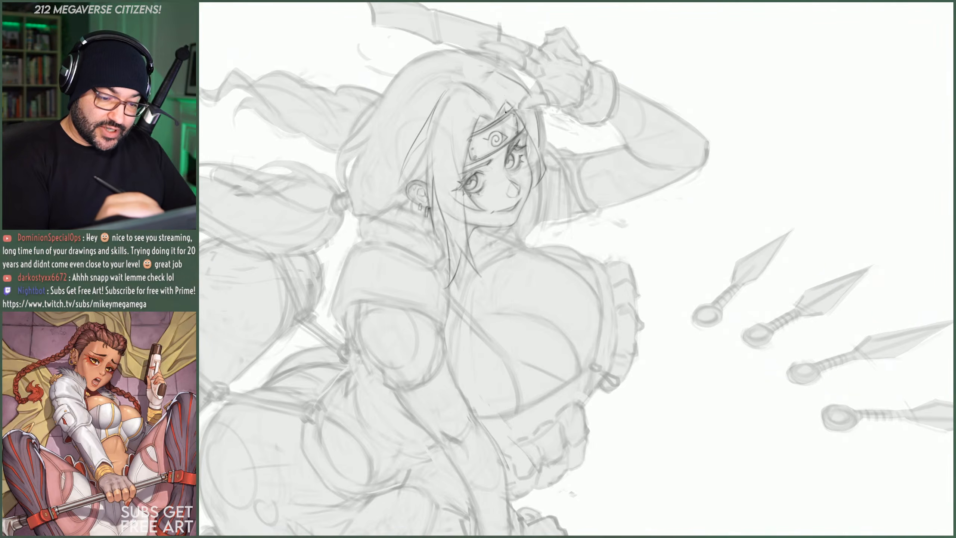
drag(503, 114, 511, 101)
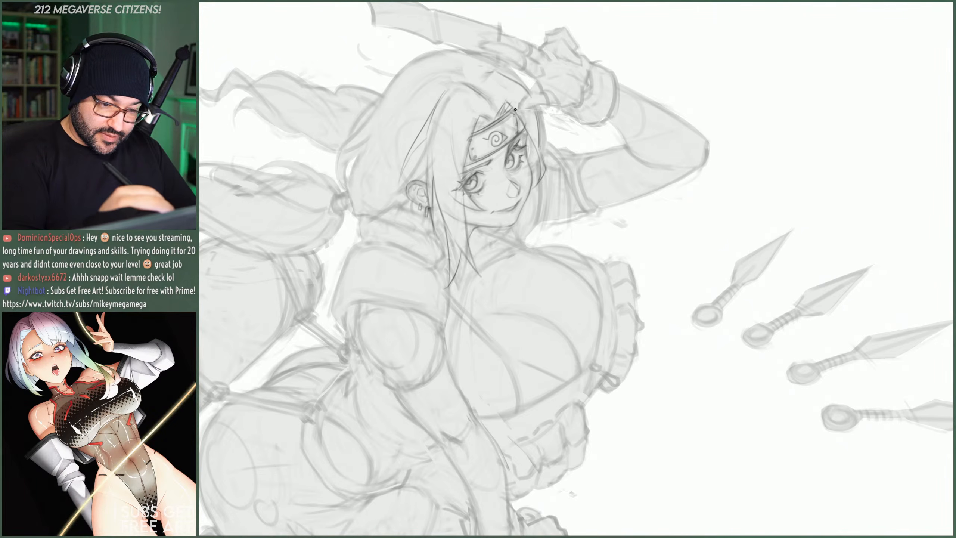
right_click(473, 94)
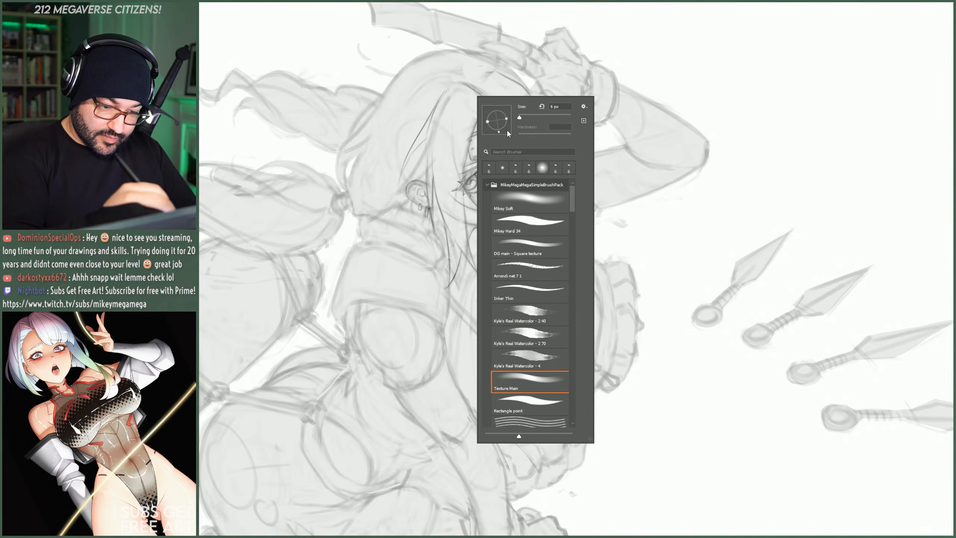
key(Escape)
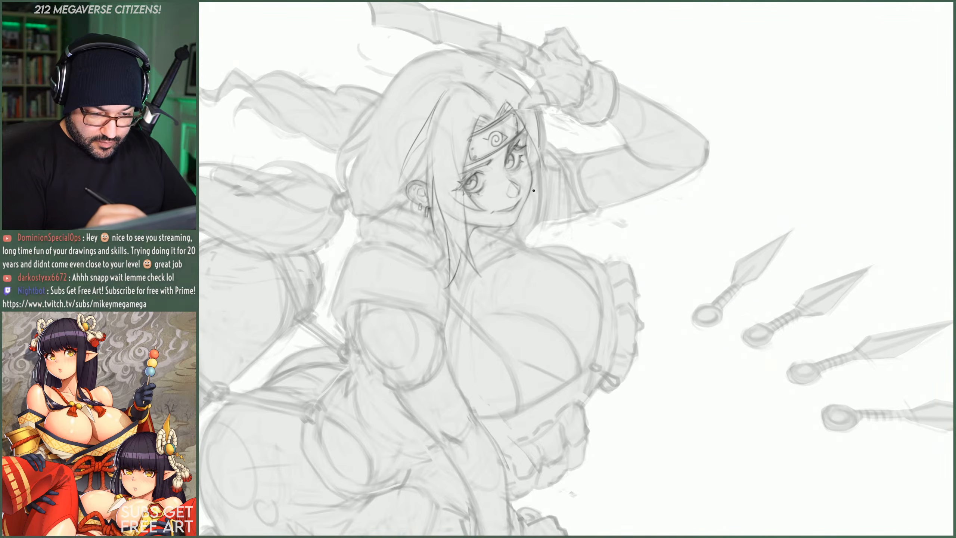
- Refine the hair strand beside the raised-arm cheek and flip the canvas back to its original orientation
right_click(549, 90)
click(570, 127)
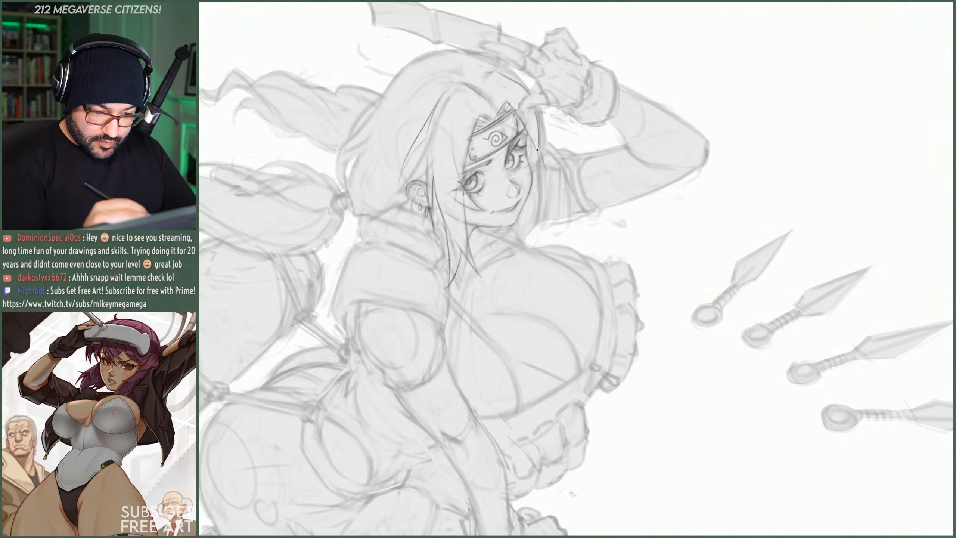
drag(538, 153, 537, 176)
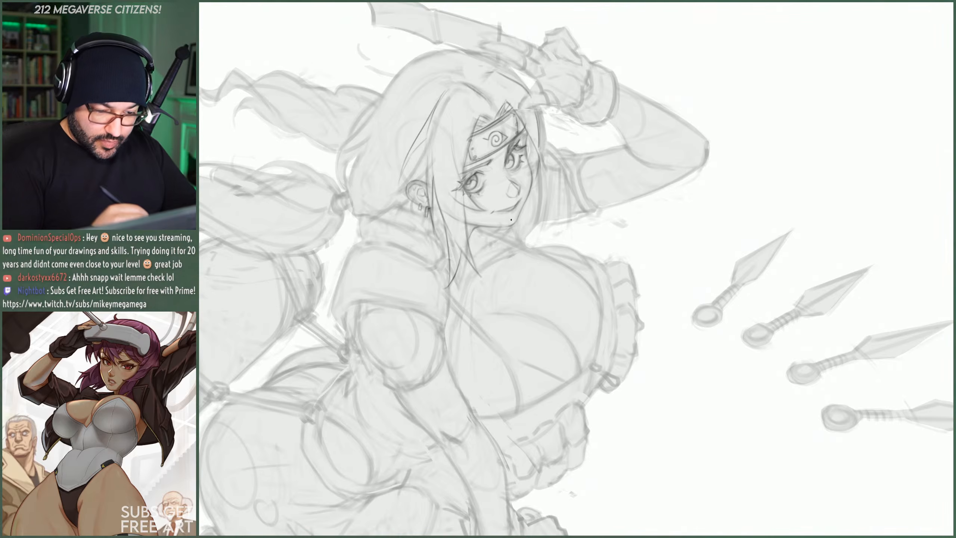
key(h)
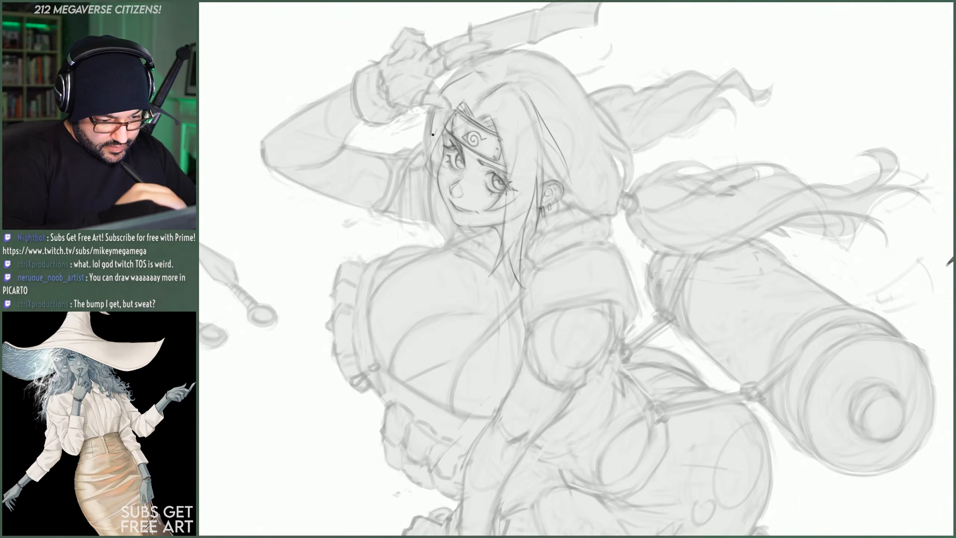
- Adjust the brush tip angle and draw the outer line of the hair at the temple below the raised hand
right_click(423, 84)
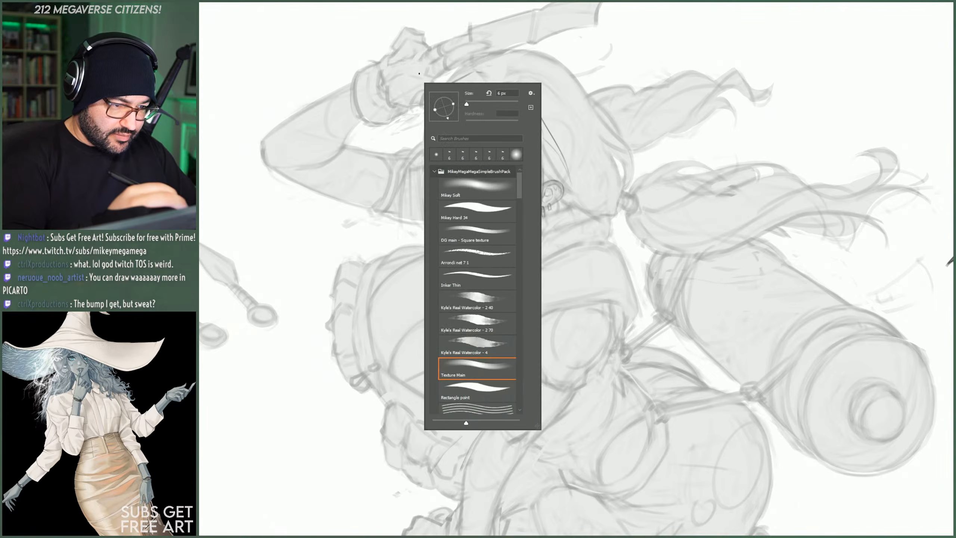
click(438, 63)
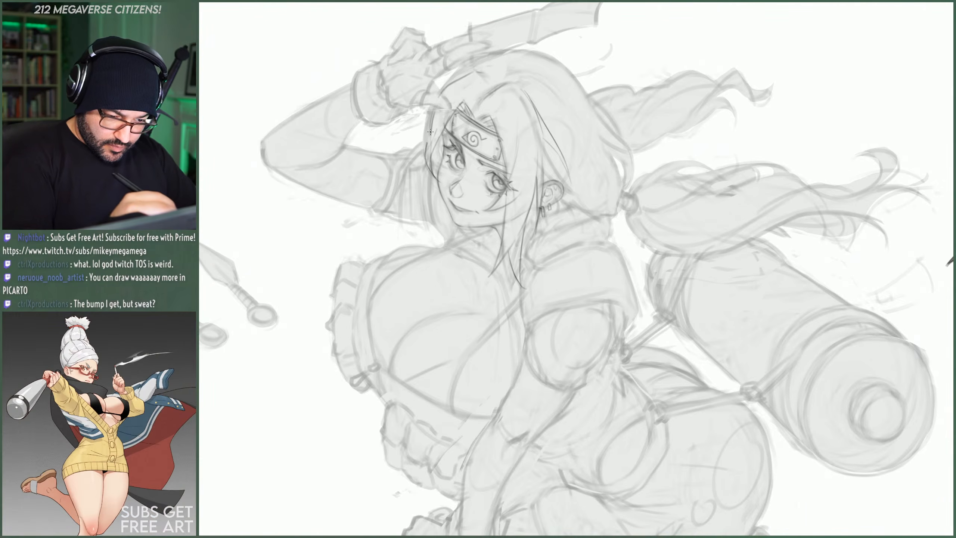
drag(431, 128, 426, 143)
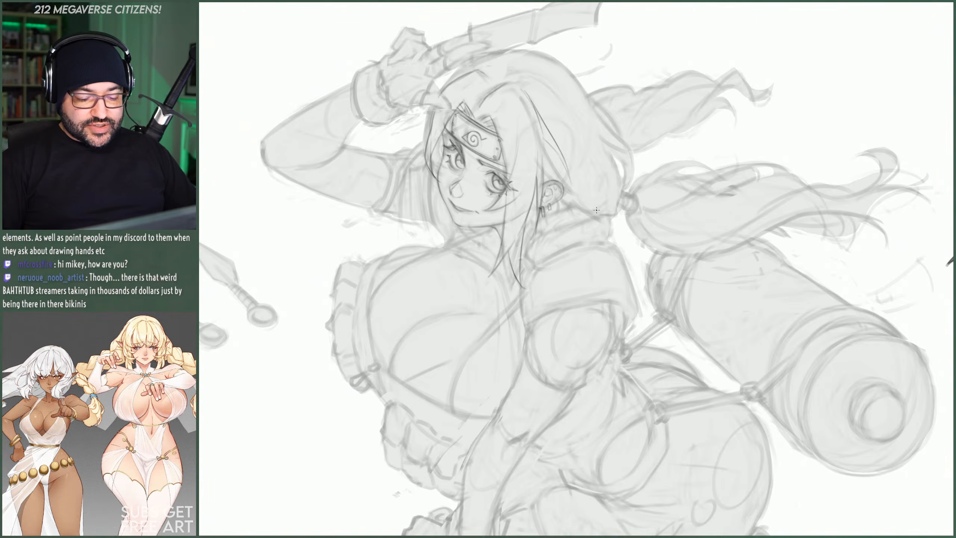
click(647, 537)
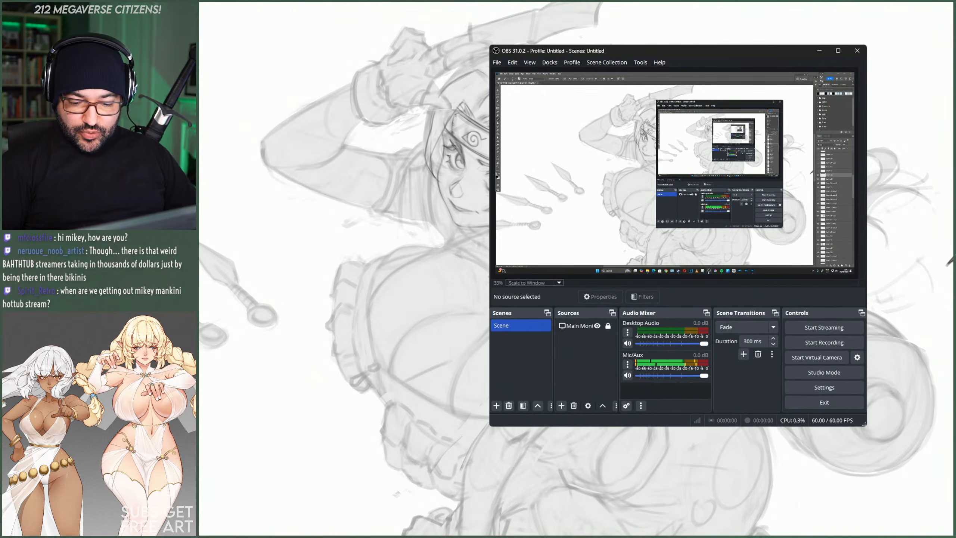
click(859, 52)
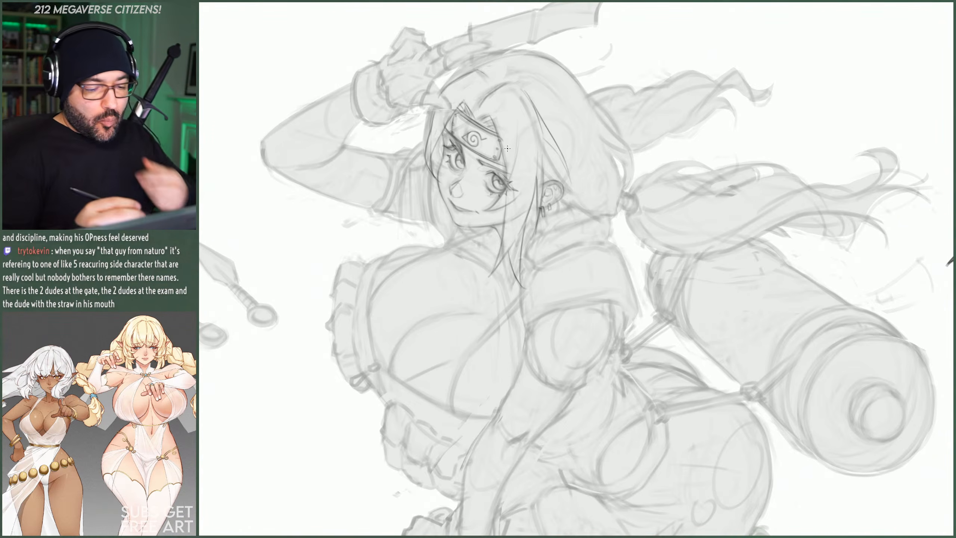
- Turn the Texture Main brush tip and redraw the outer line of the hair lock beside the raised-arm cheek until it sits right
right_click(505, 96)
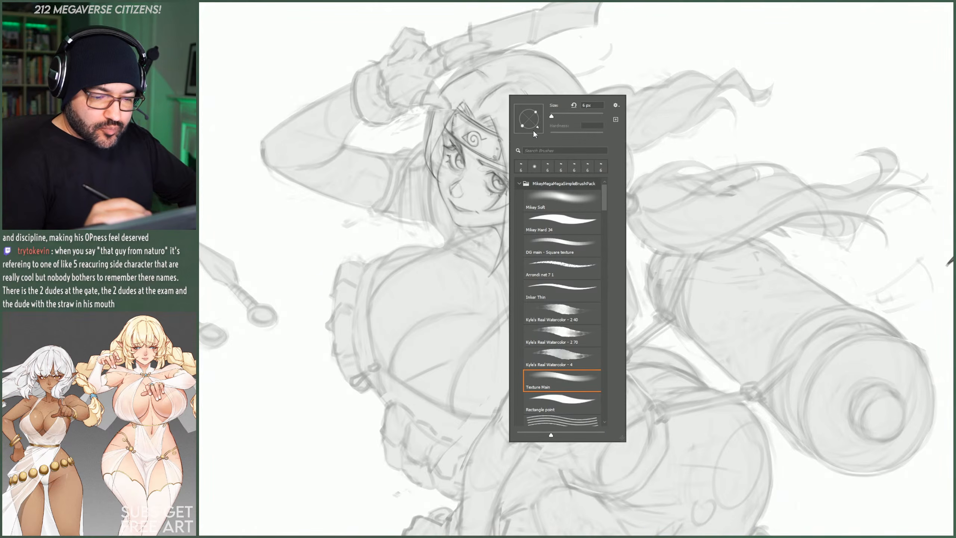
click(565, 48)
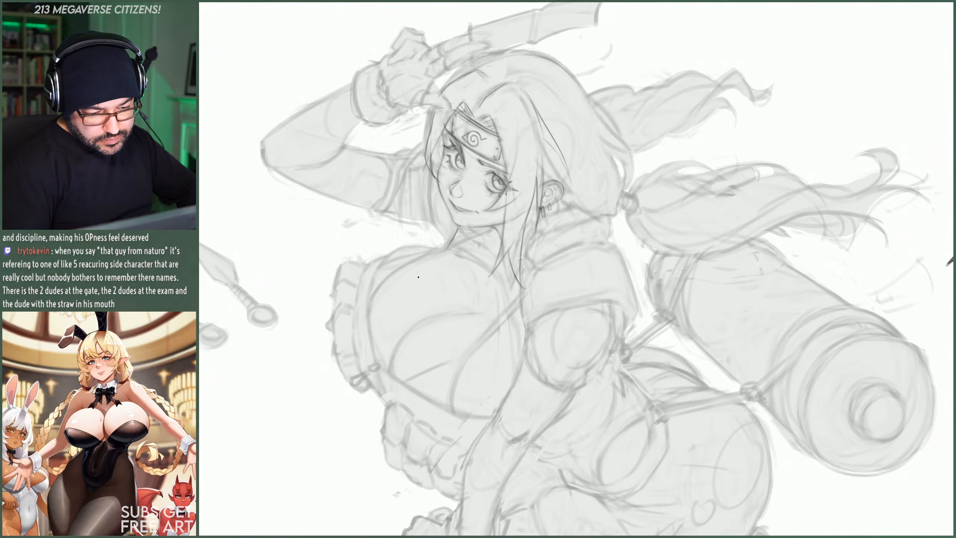
drag(446, 248, 436, 188)
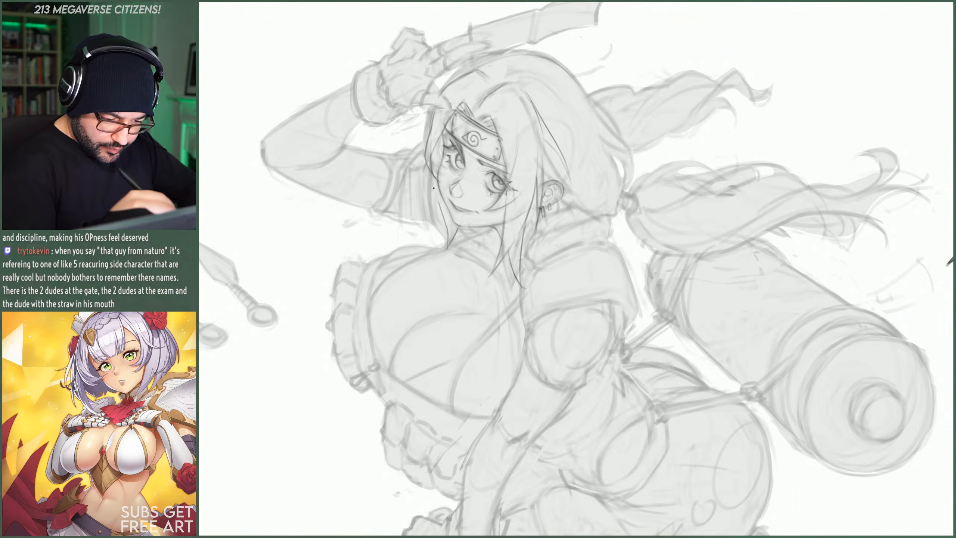
drag(438, 201, 431, 178)
drag(427, 134, 433, 107)
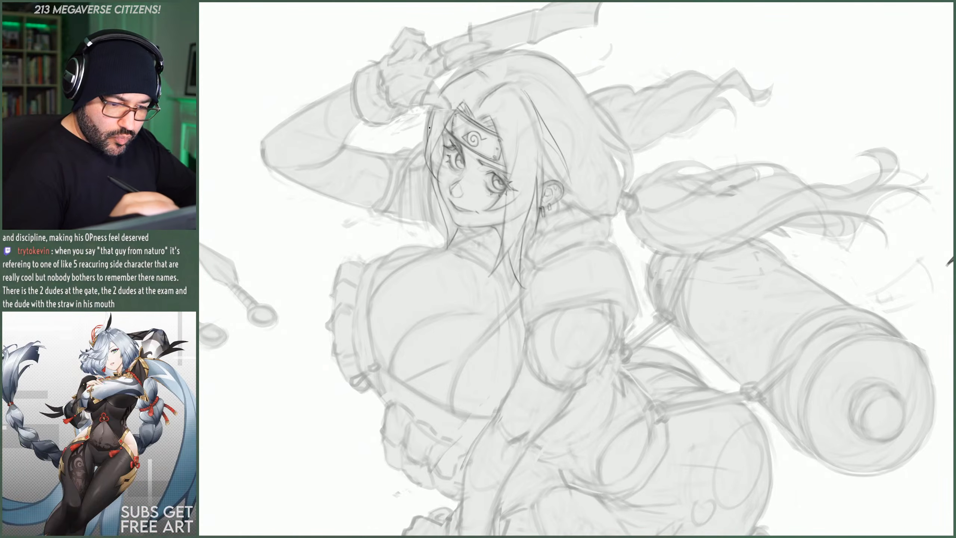
key(ctrl+z)
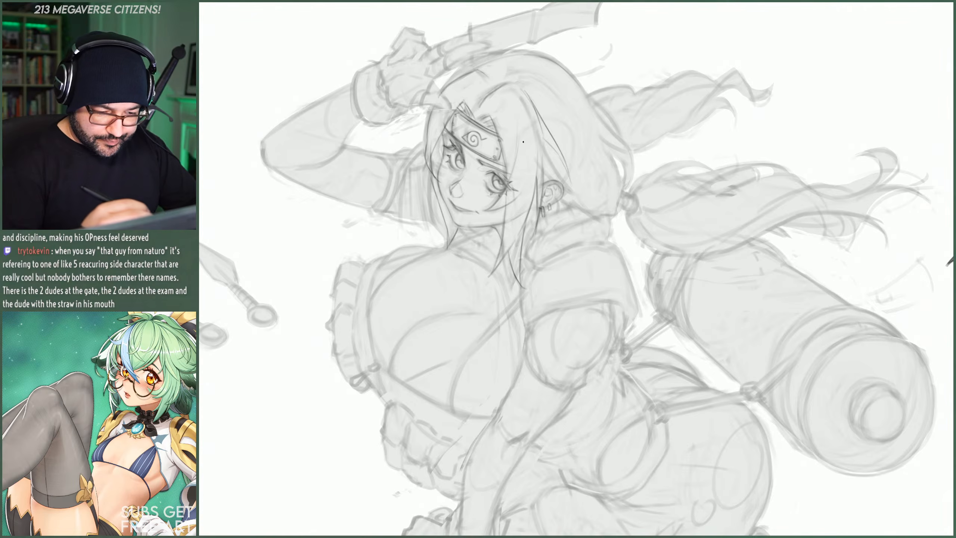
right_click(437, 167)
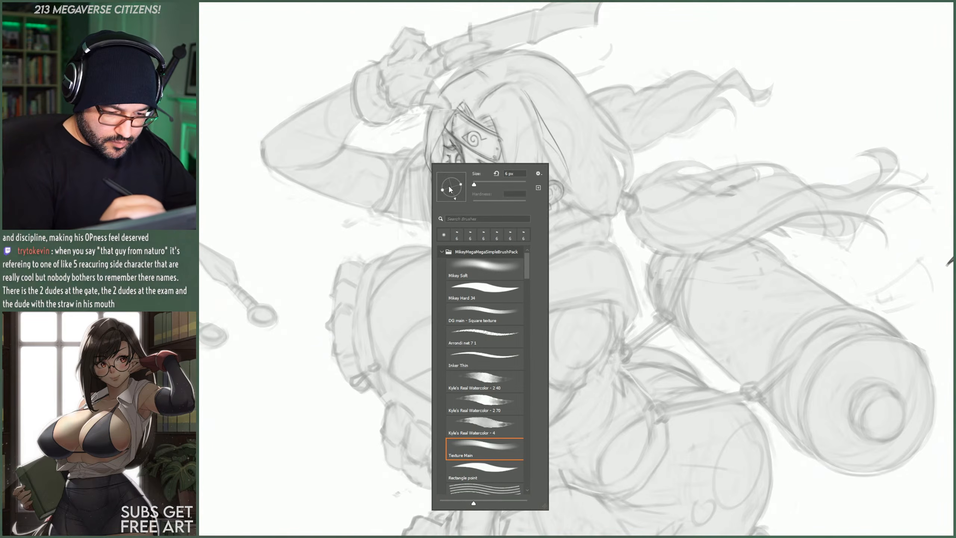
click(462, 59)
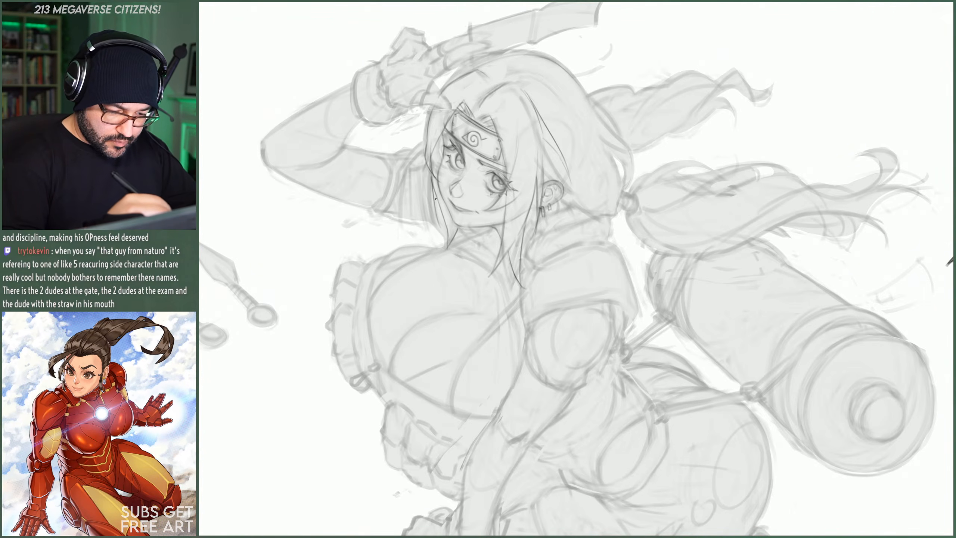
drag(438, 223, 436, 198)
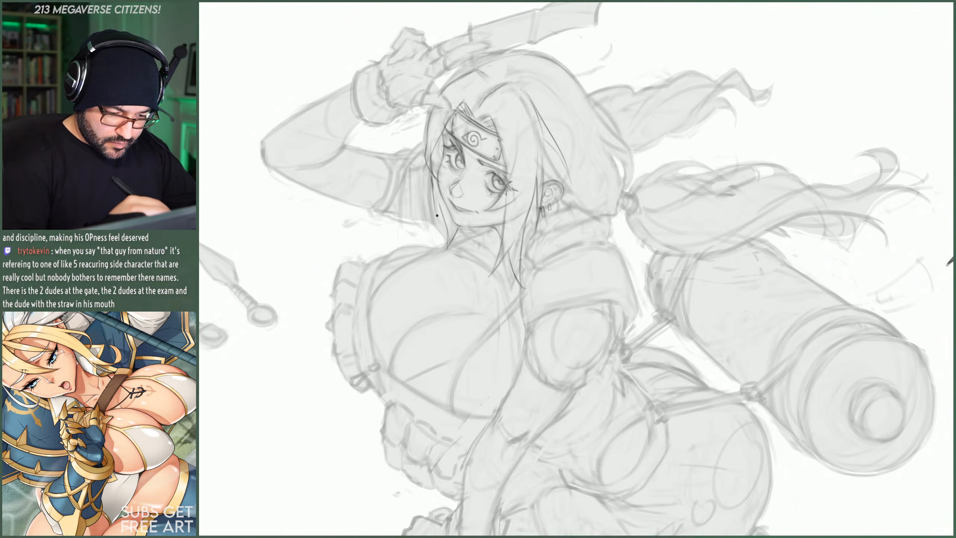
key(ctrl+z)
drag(437, 219, 430, 180)
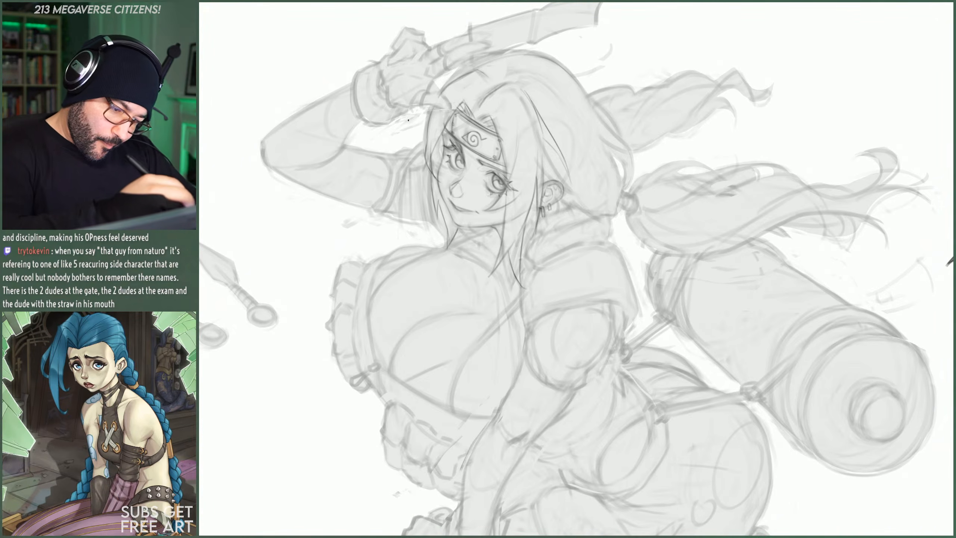
- Refine the outer hair line between the temple and cheek on the raised-arm side with short strokes
right_click(426, 134)
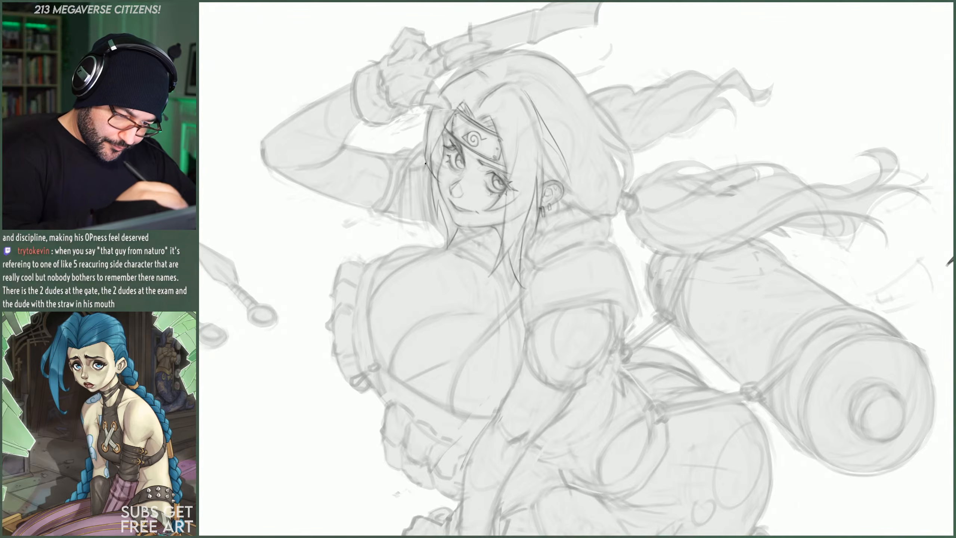
mouse_move(432, 160)
mouse_down()
mouse_move(436, 175)
mouse_move(431, 162)
mouse_up()
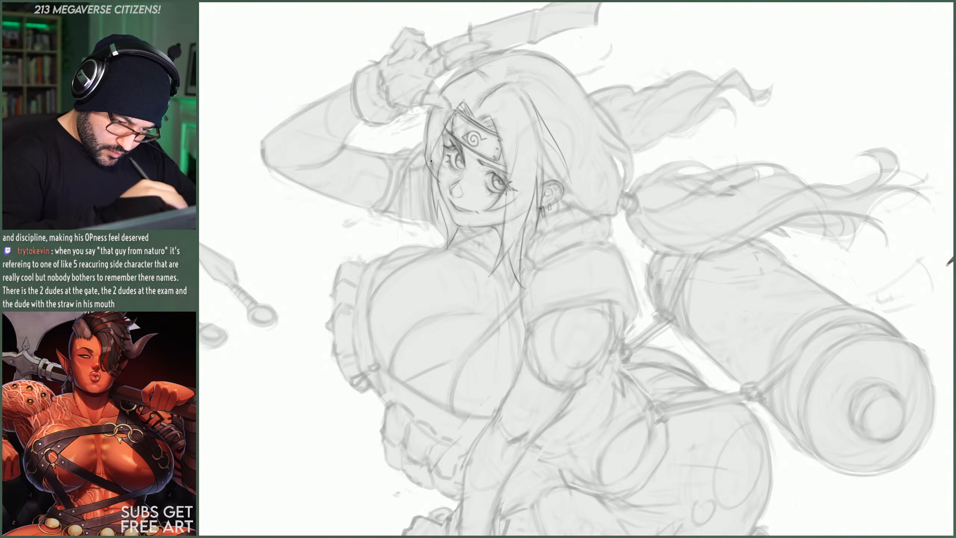
drag(431, 161, 433, 169)
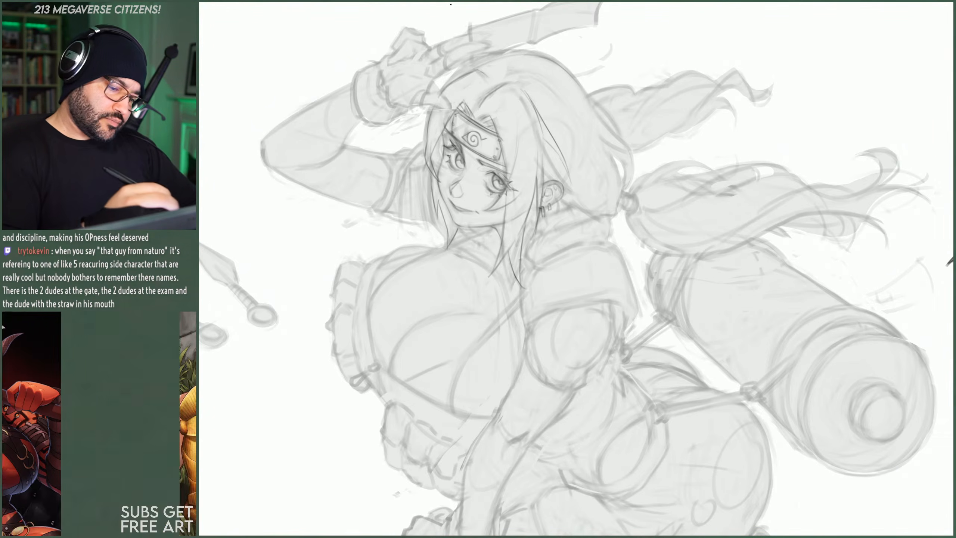
drag(431, 162, 430, 147)
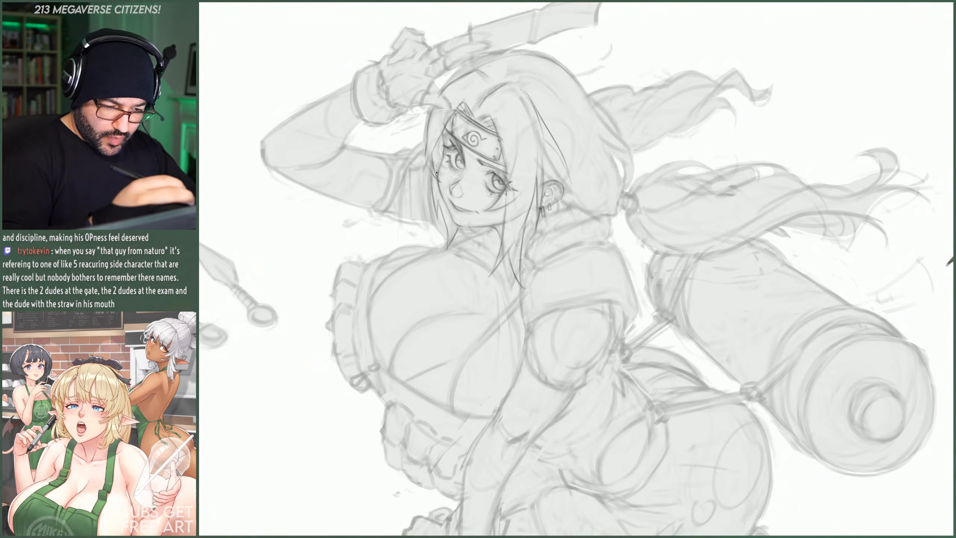
drag(426, 152, 432, 174)
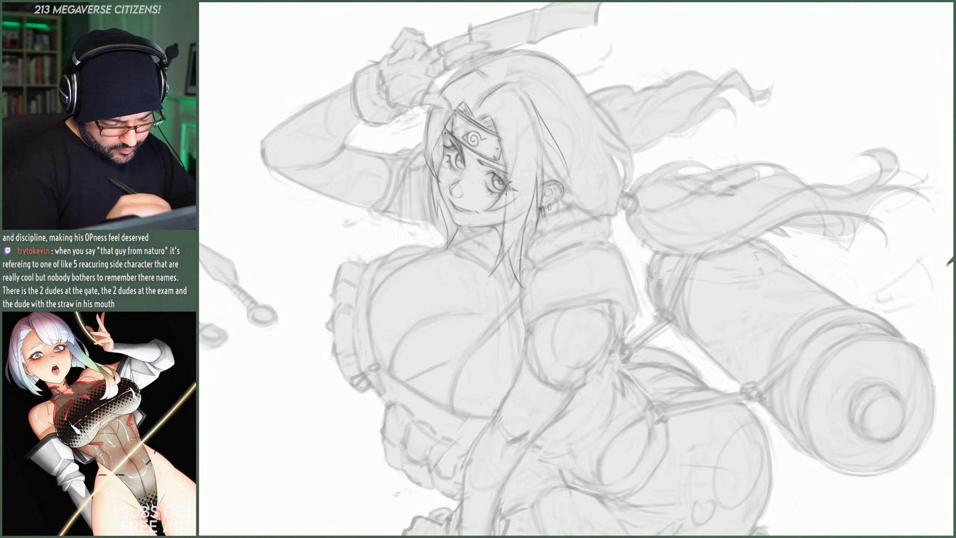
drag(437, 144, 434, 155)
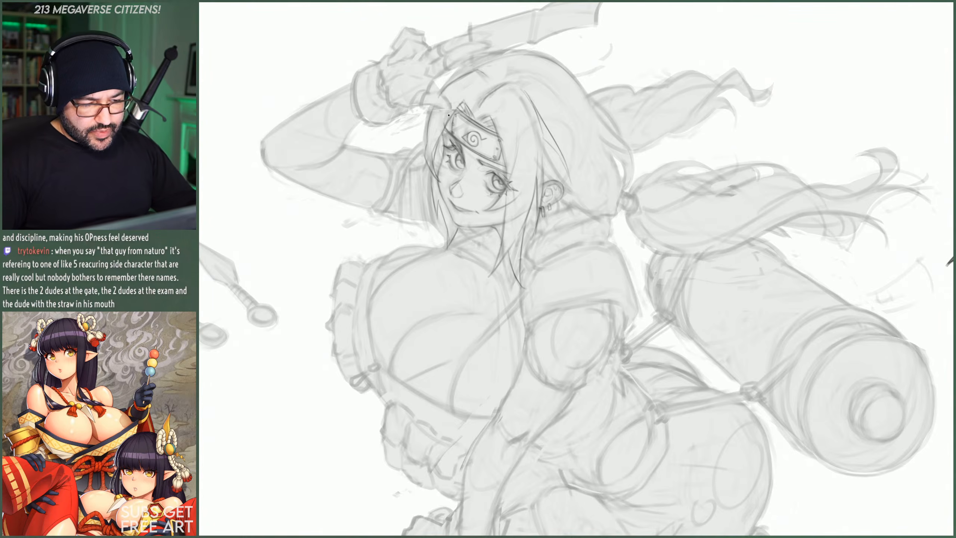
- Draw the swept-back hair lines from the crown past the ear down to the hair tie
scroll(493, 160, down, 5)
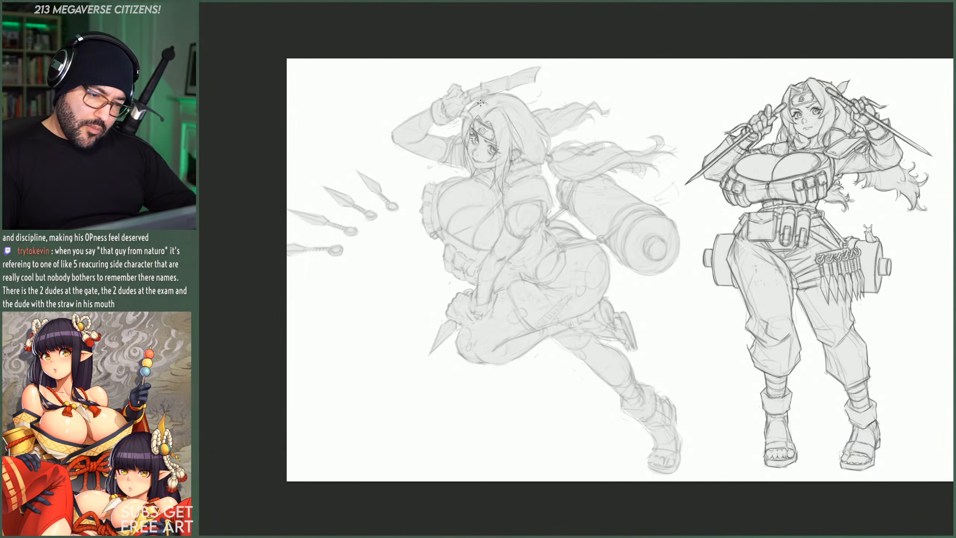
scroll(496, 113, up, 5)
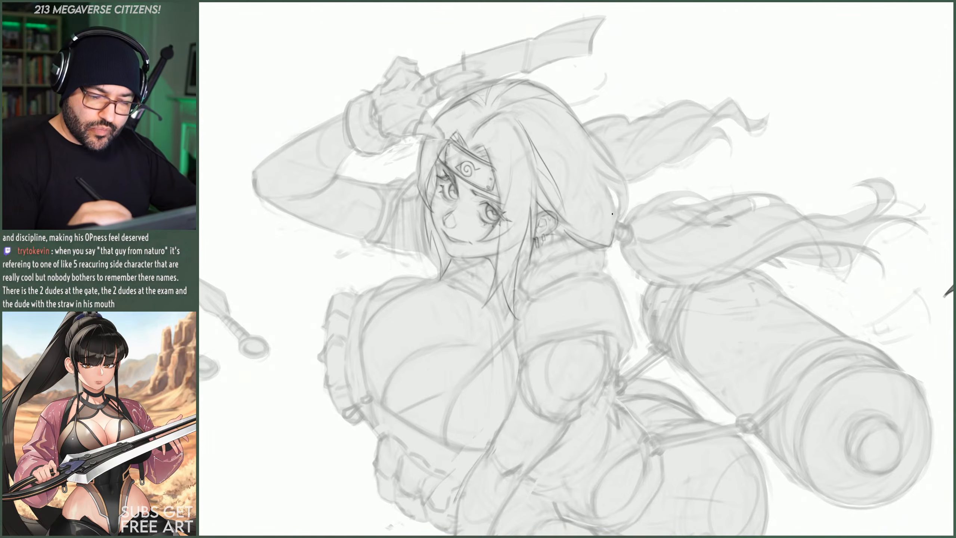
drag(612, 212, 540, 117)
mouse_move(580, 168)
mouse_down()
mouse_move(609, 209)
mouse_move(613, 241)
mouse_up()
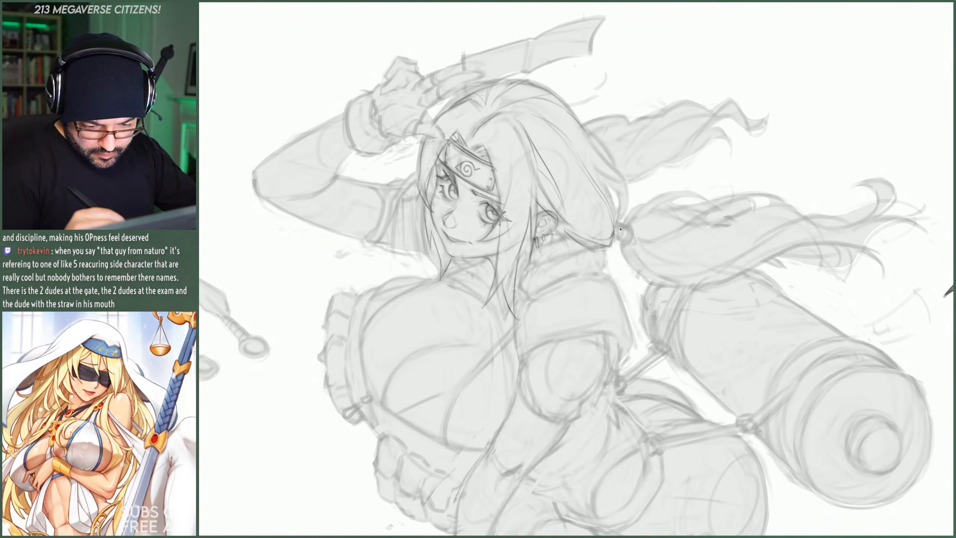
drag(617, 241, 614, 214)
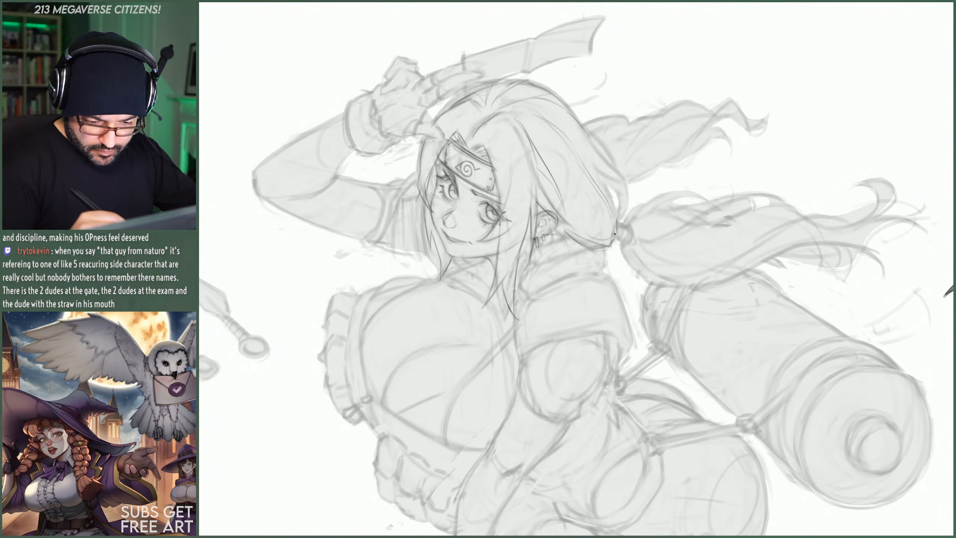
drag(615, 233, 614, 211)
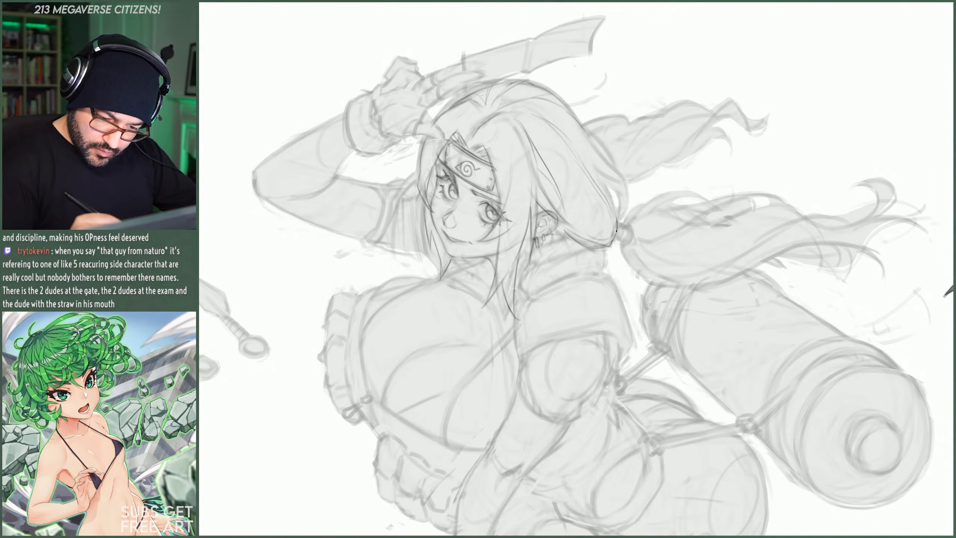
drag(614, 244, 612, 230)
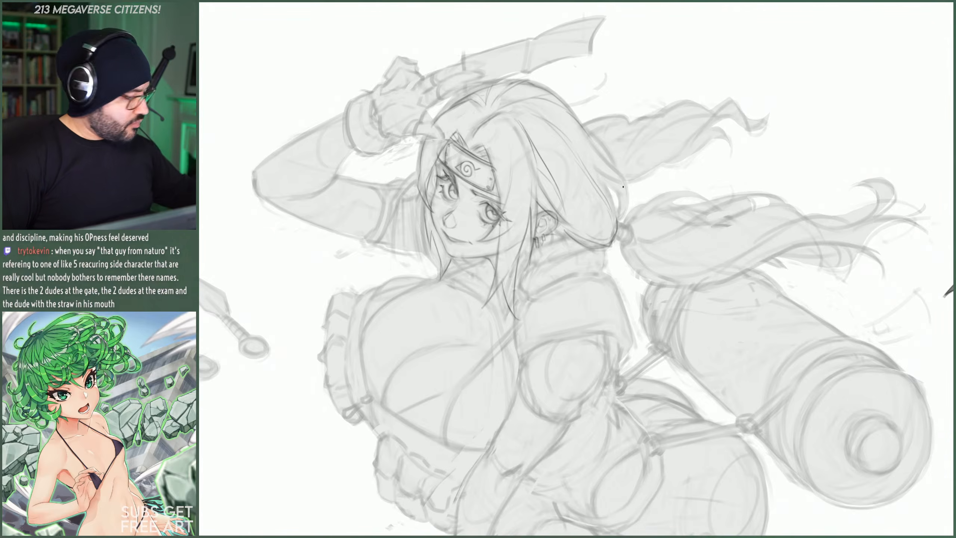
- Ink the outer contour and inner strands at the back of the head on the flipped canvas, and restore its original orientation
key(h)
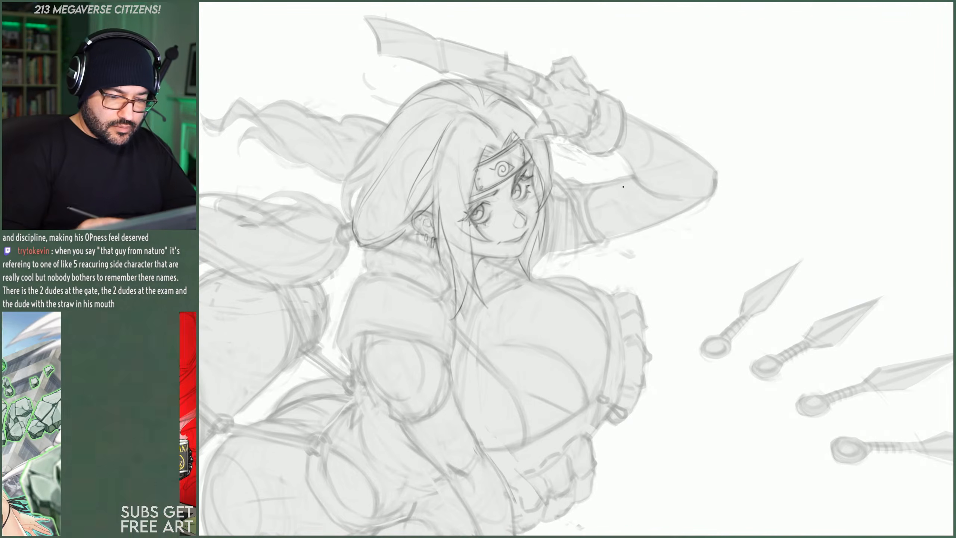
drag(362, 187, 345, 213)
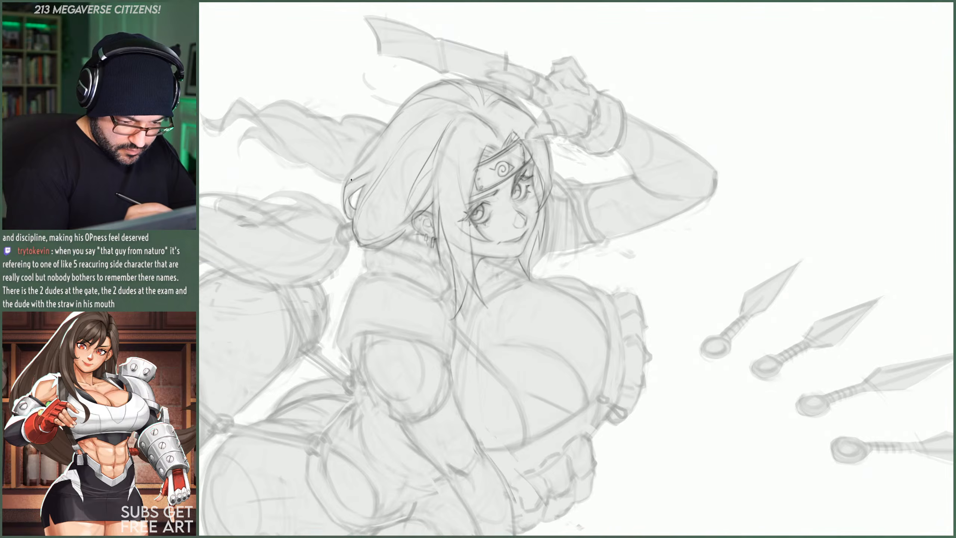
mouse_move(346, 182)
mouse_down()
mouse_move(384, 127)
mouse_move(440, 82)
mouse_up()
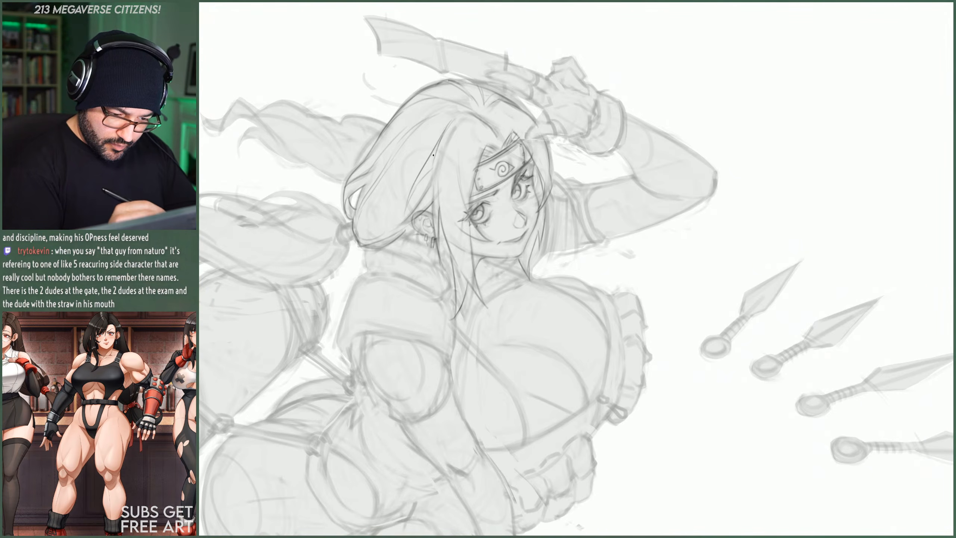
drag(419, 184, 428, 173)
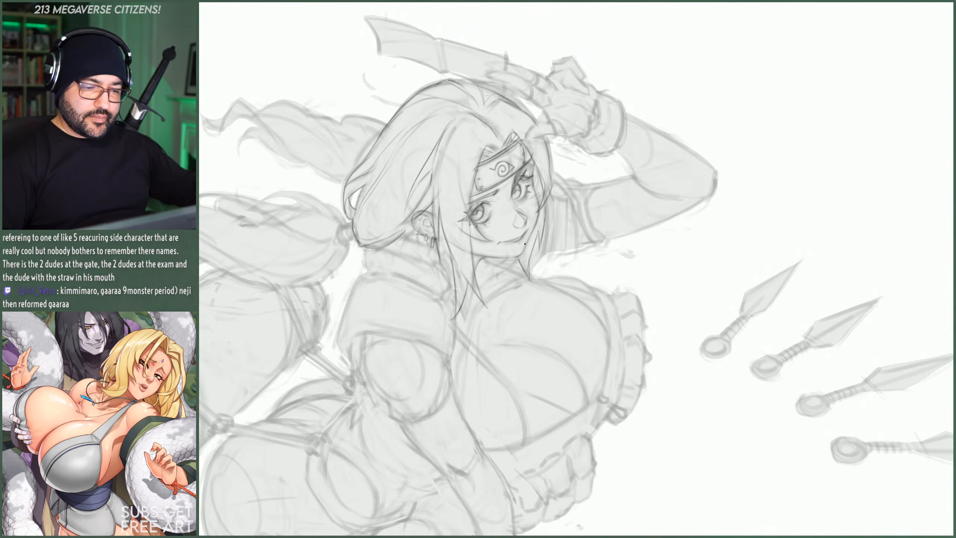
key(h)
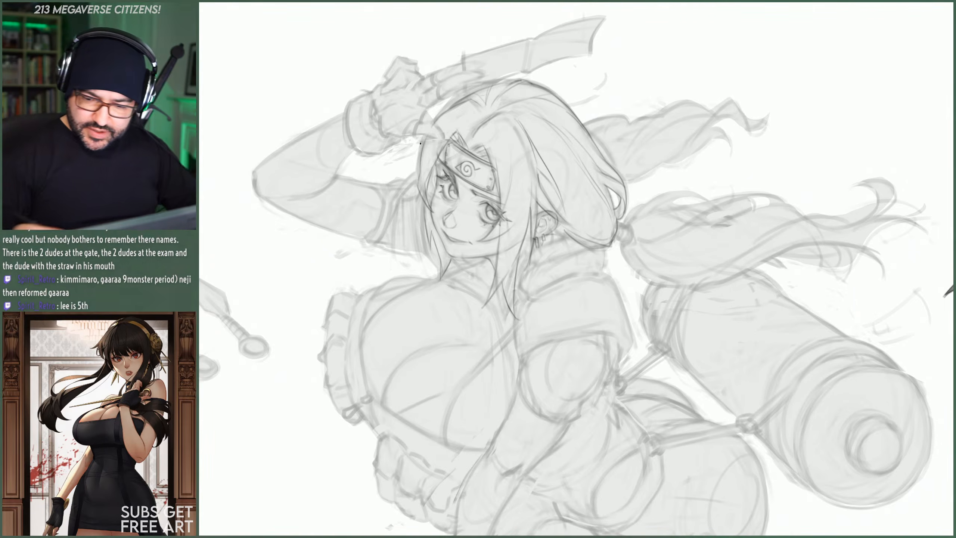
- Duplicate Layer 161 as Layer 161 copy and draw the outer hair line beside the raised-arm temple with a turned 6 px Texture Main tip
key(ctrl+j)
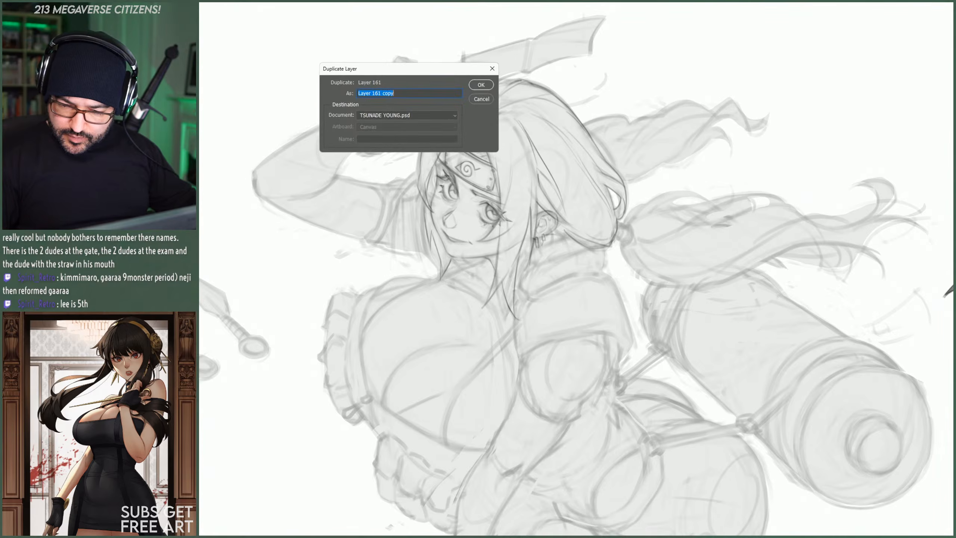
key(Return)
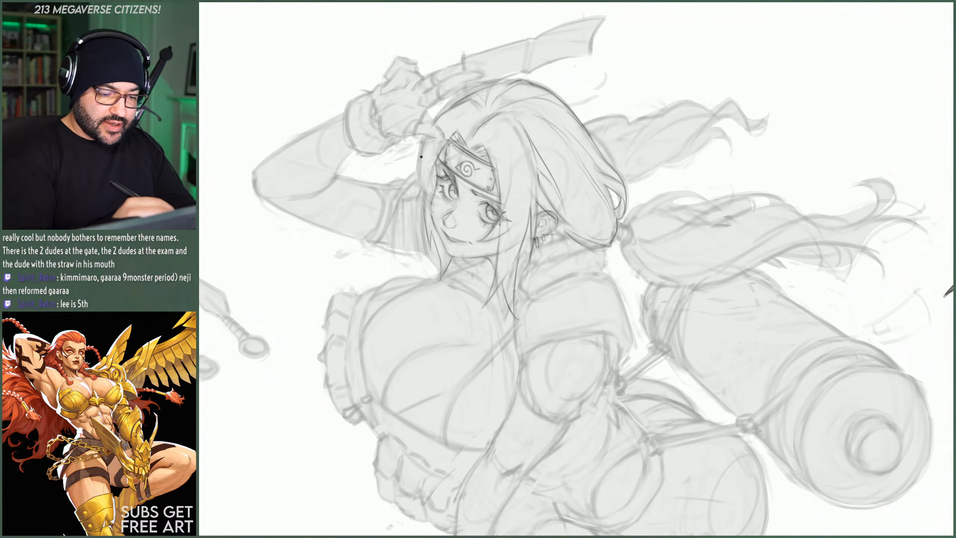
right_click(476, 177)
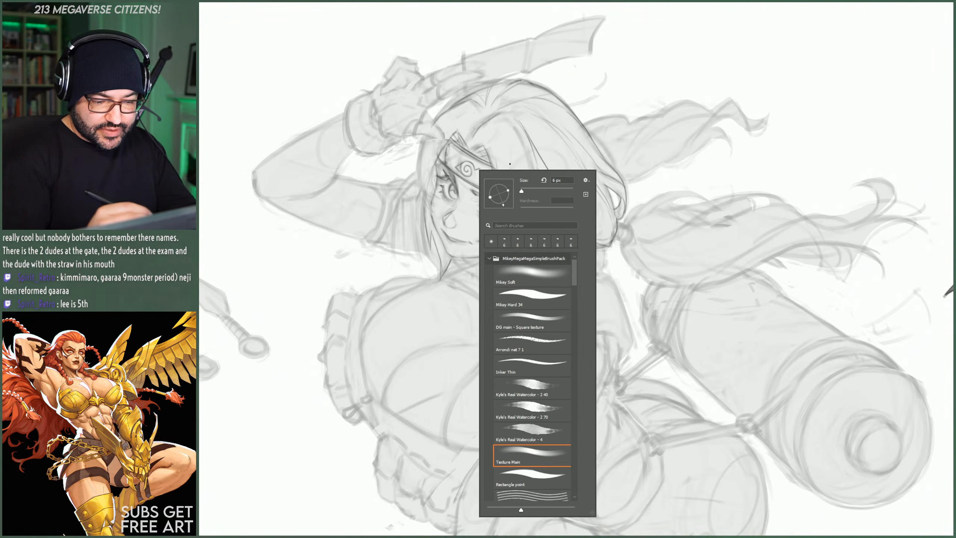
click(429, 161)
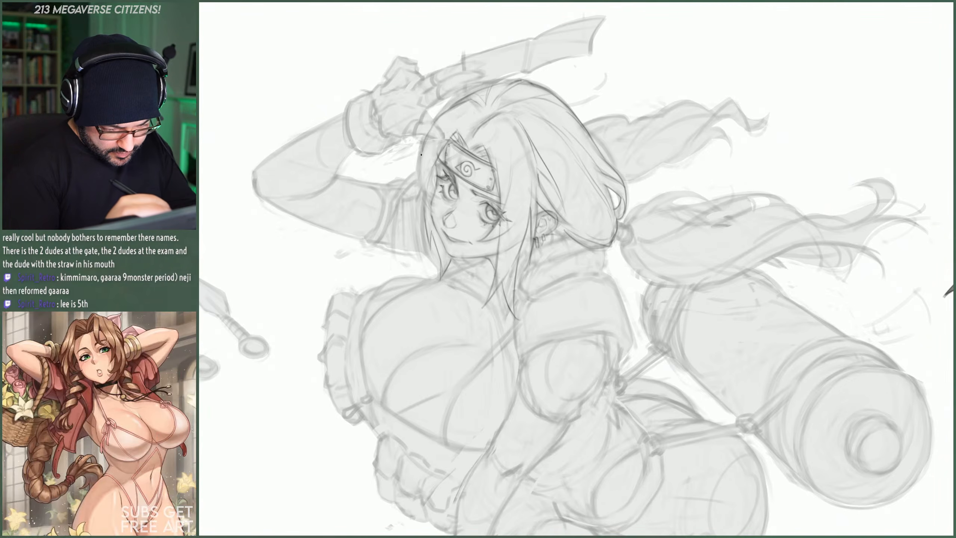
drag(420, 161, 427, 195)
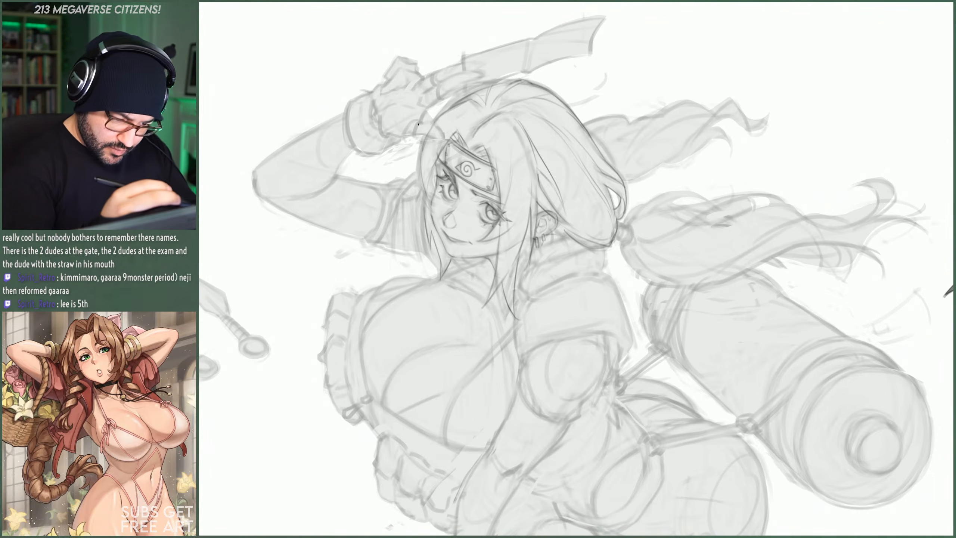
drag(419, 168, 433, 208)
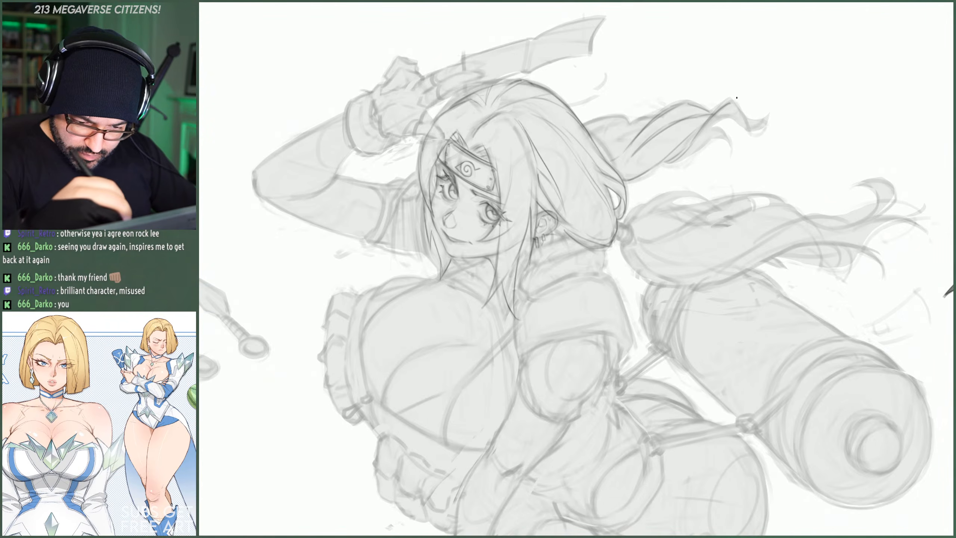
- Draw the curled tip of the upper pigtail and its lower edge near the back of the head
drag(730, 100, 749, 129)
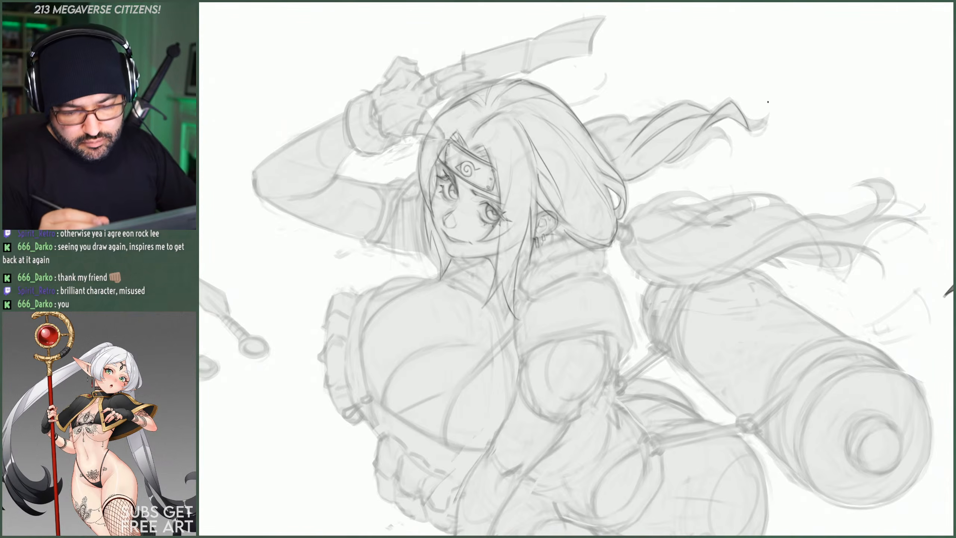
mouse_move(749, 129)
mouse_down()
mouse_move(765, 134)
mouse_move(770, 113)
mouse_move(762, 118)
mouse_up()
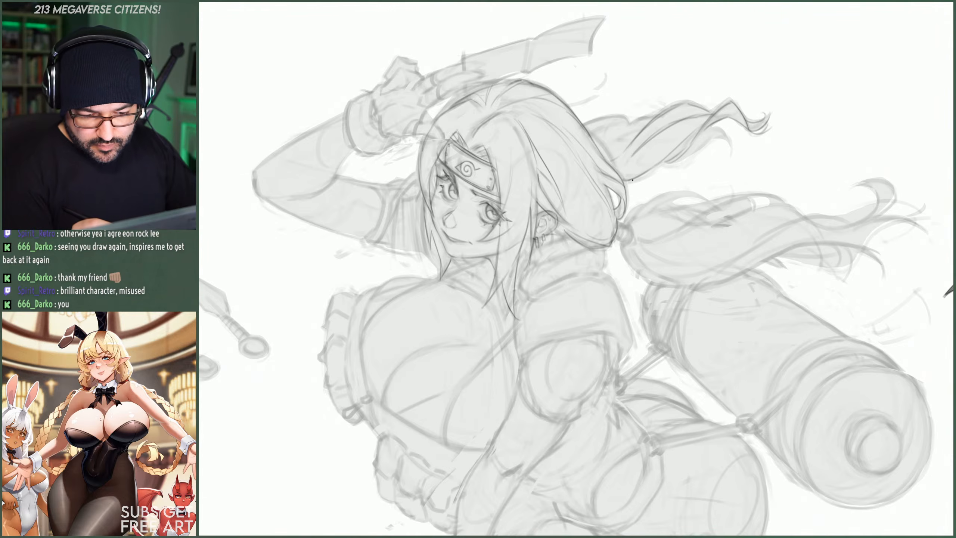
drag(625, 182, 666, 167)
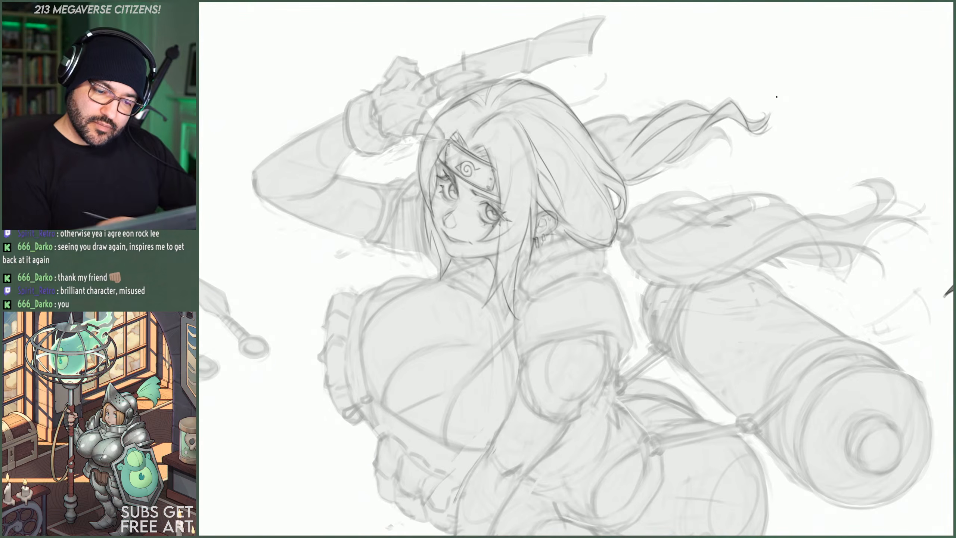
- Sketch darker strand lines into the upper ponytail where it flows out behind the running figure's head
mouse_move(606, 132)
mouse_down()
mouse_move(661, 109)
mouse_move(638, 111)
mouse_up()
key(ctrl+z)
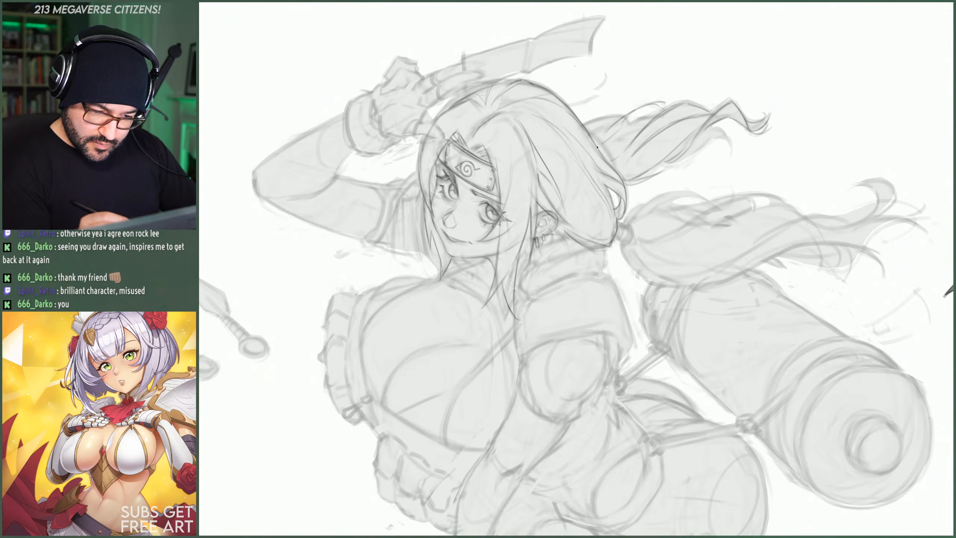
drag(583, 125, 648, 116)
drag(606, 145, 643, 126)
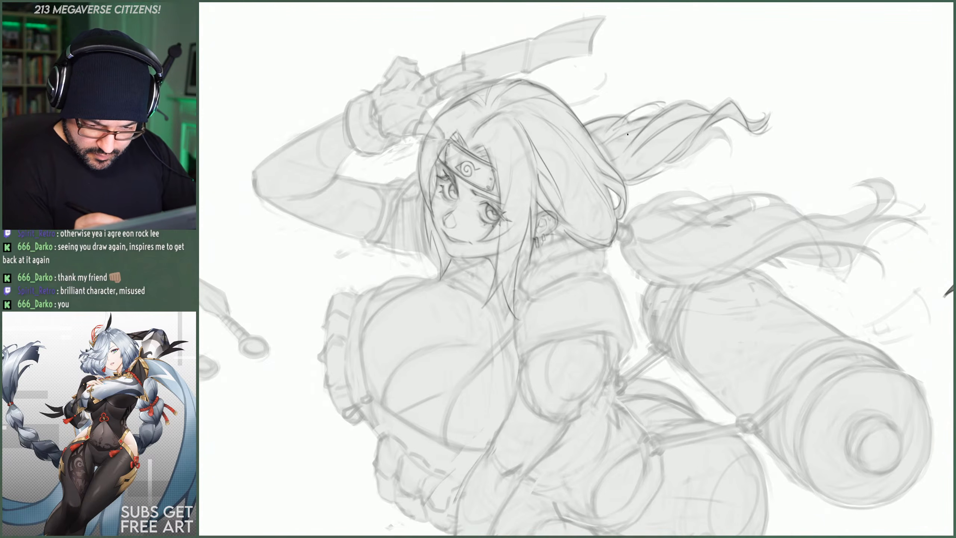
mouse_move(680, 158)
mouse_down()
mouse_move(716, 136)
mouse_move(731, 154)
mouse_up()
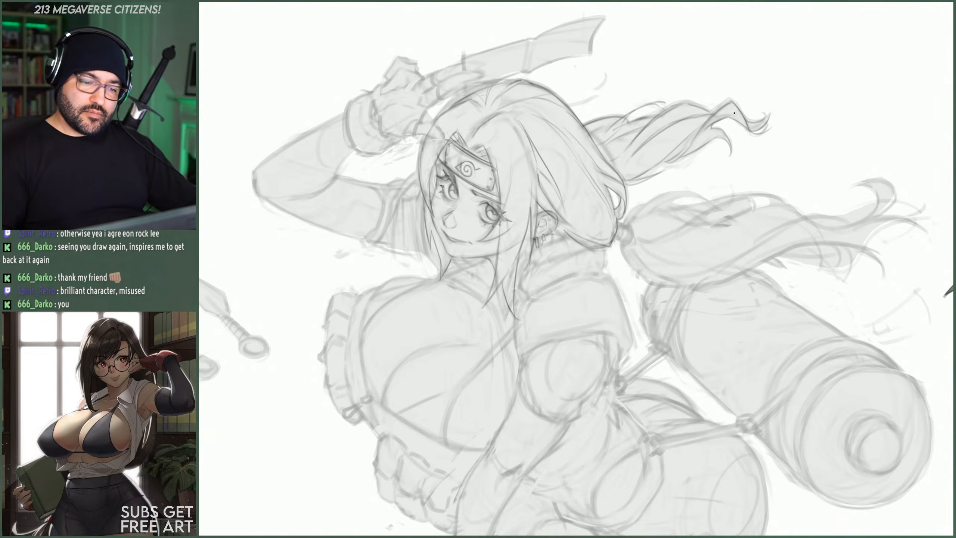
- Draw the side and front edges of the high vest collar below the running figure's ear
scroll(686, 148, down, 3)
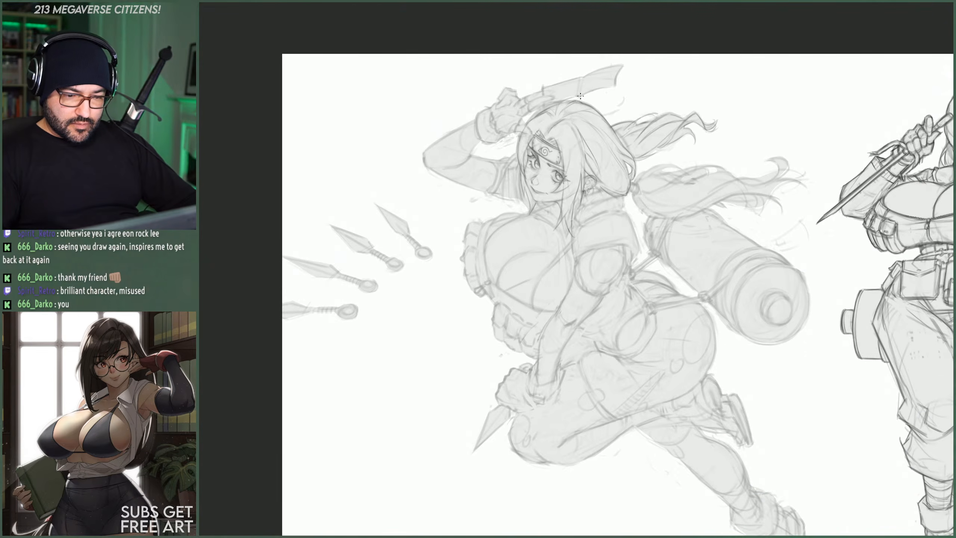
scroll(603, 111, up, 3)
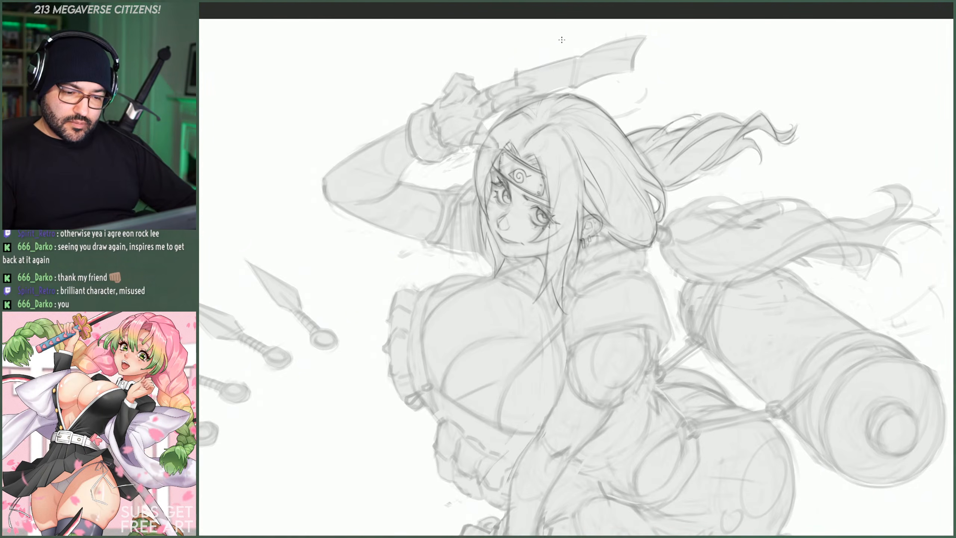
scroll(553, 35, down, 2)
scroll(554, 35, down, 1)
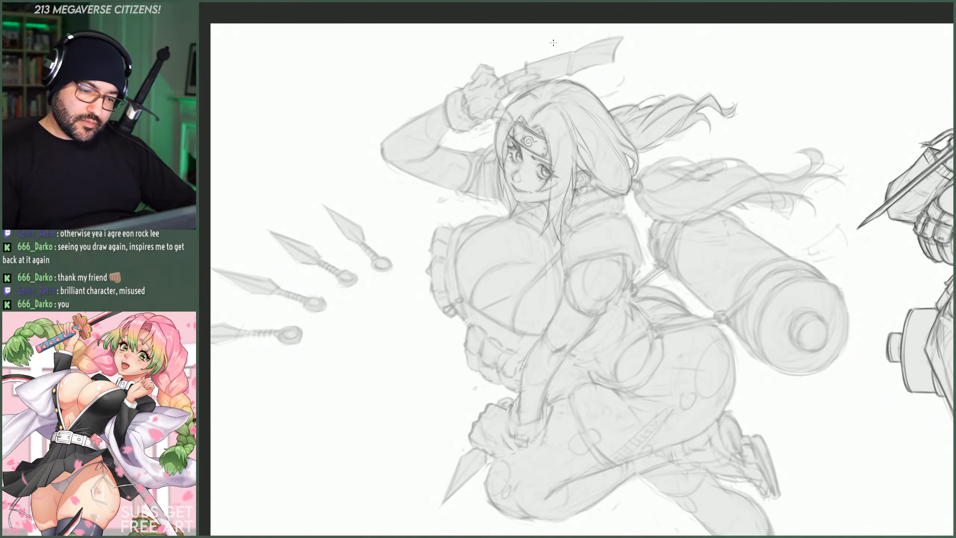
scroll(601, 184, up, 2)
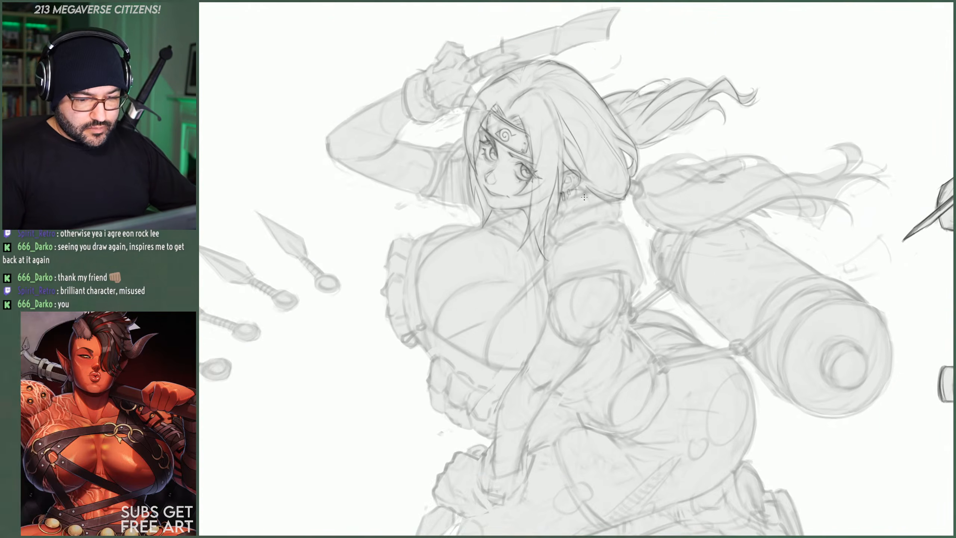
right_click(623, 167)
drag(628, 196, 617, 189)
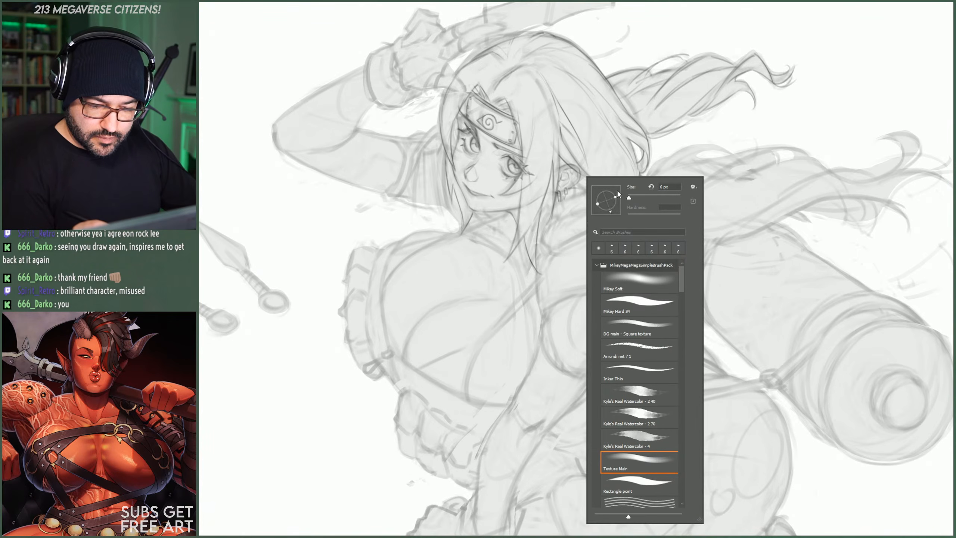
click(655, 126)
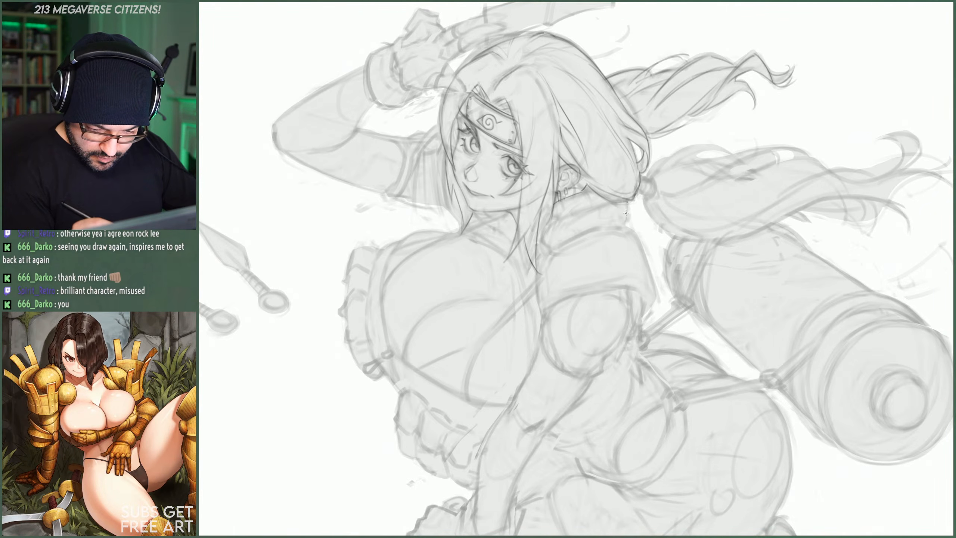
drag(627, 205, 620, 227)
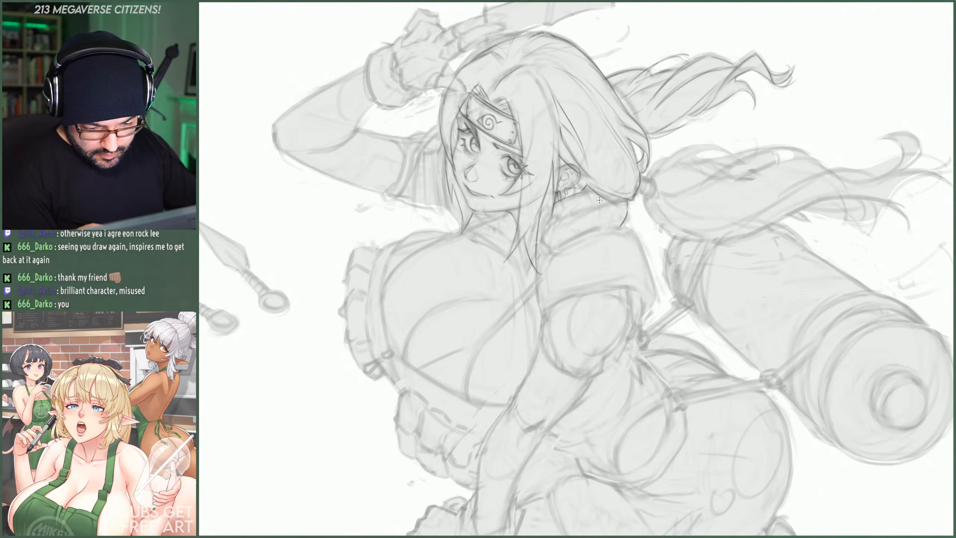
drag(543, 245, 558, 221)
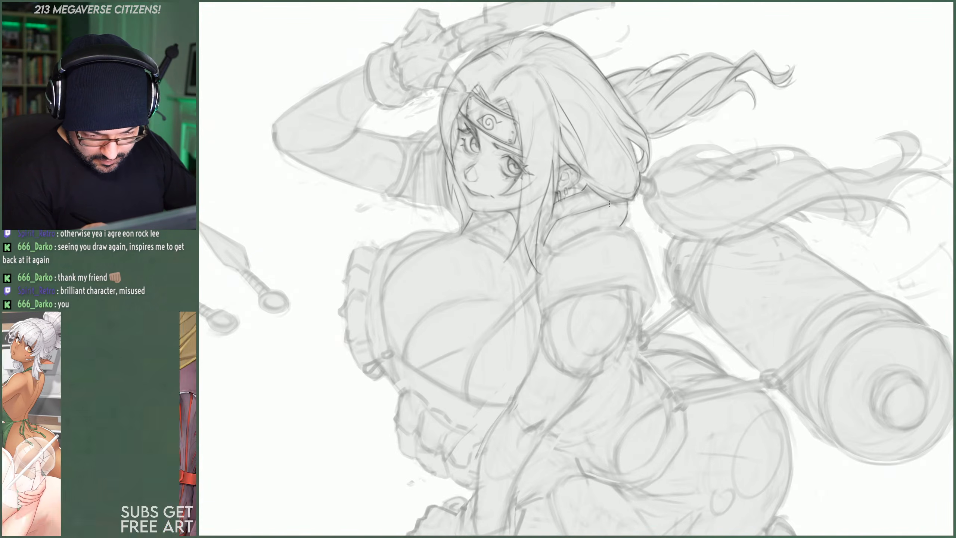
drag(542, 240, 556, 218)
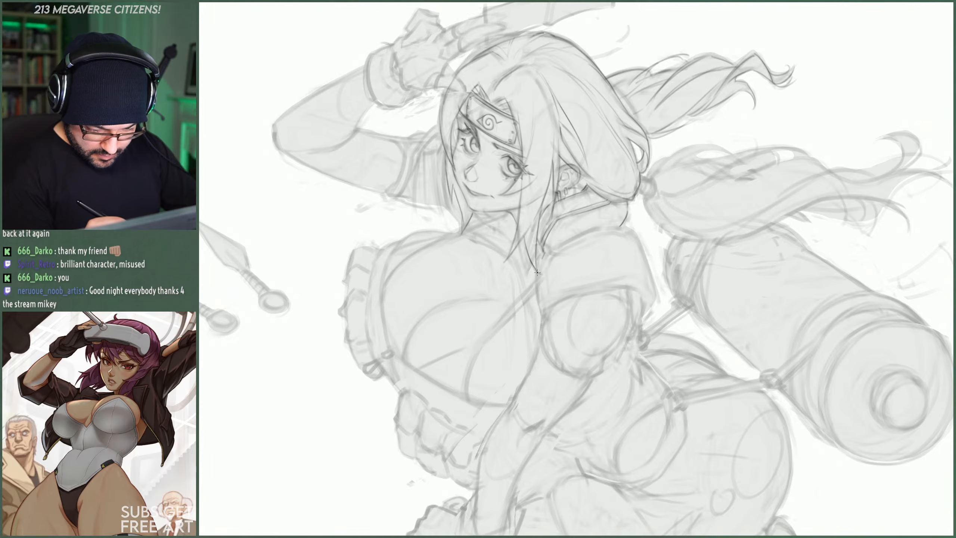
- Draw the front edge, lower rim and hanging back corner of the vest's shoulder guard
drag(538, 282, 542, 308)
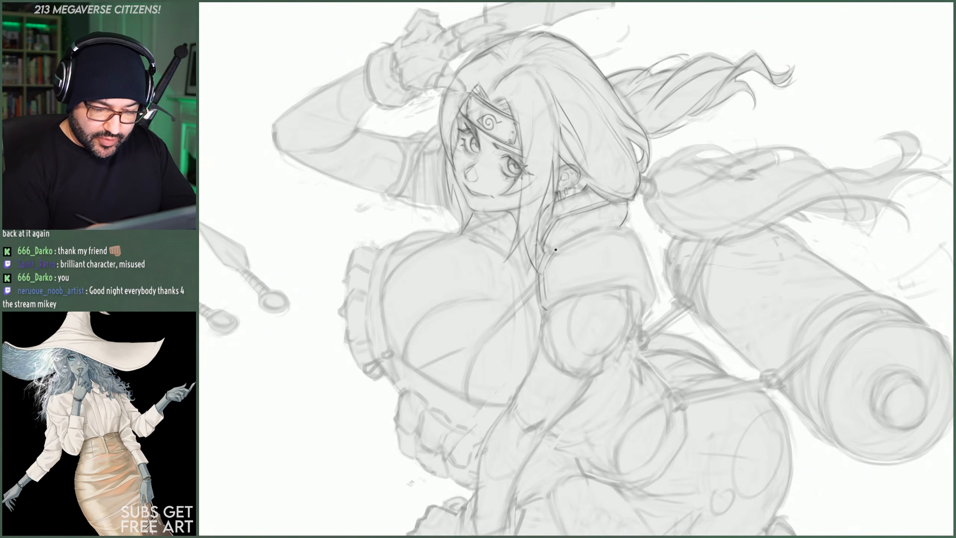
right_click(575, 227)
click(543, 273)
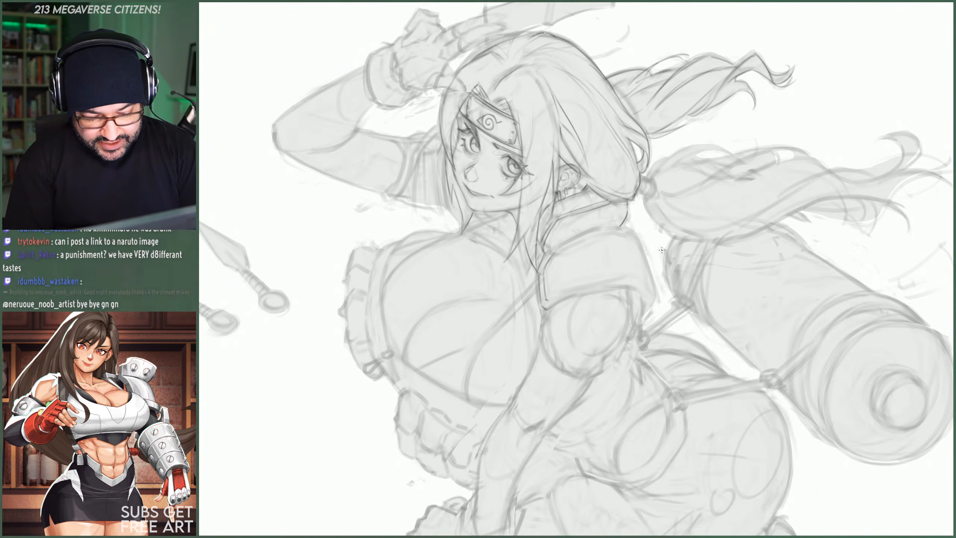
drag(547, 309, 581, 295)
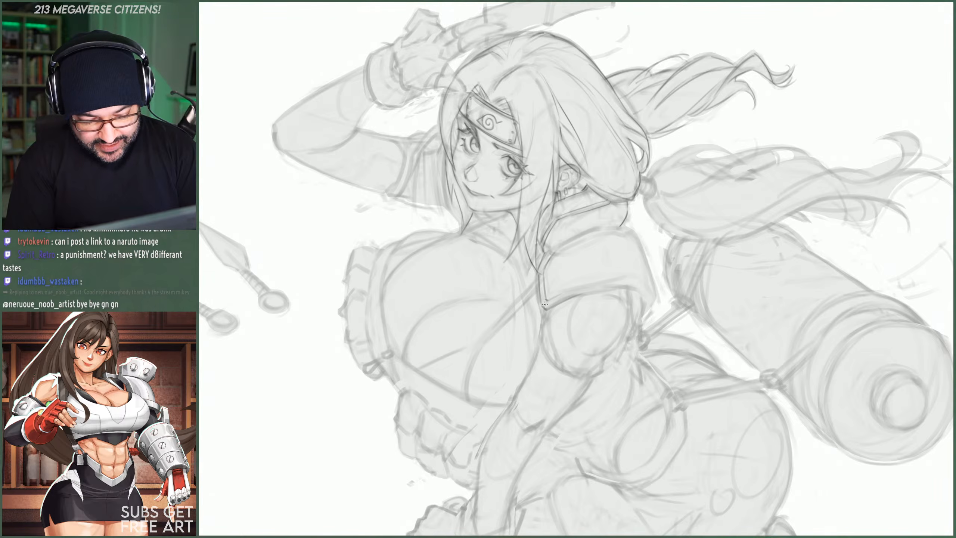
drag(556, 297, 627, 285)
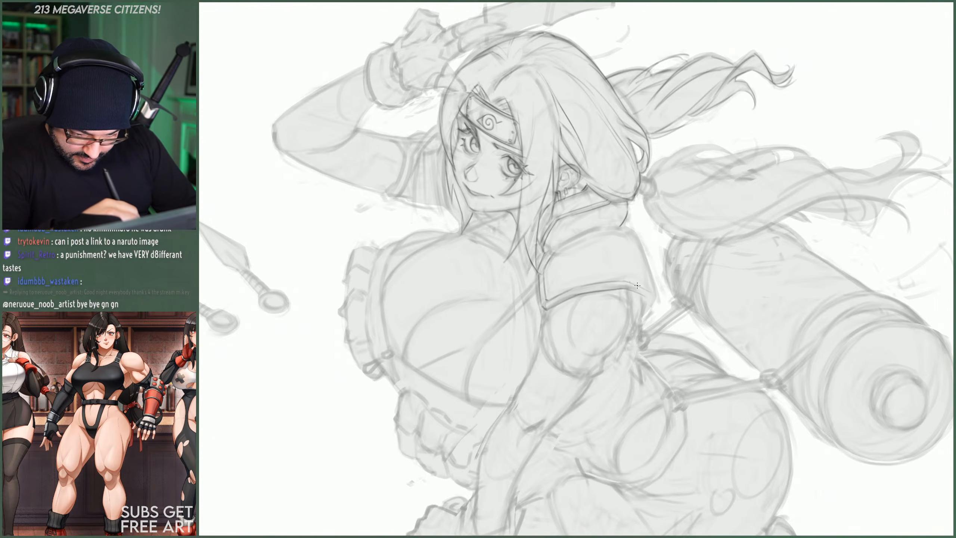
drag(645, 317, 643, 292)
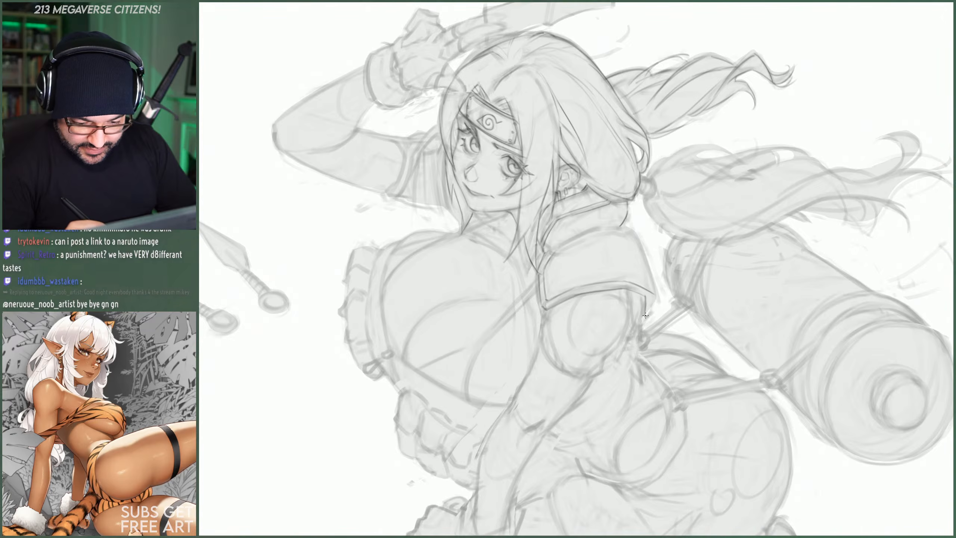
drag(653, 318, 652, 298)
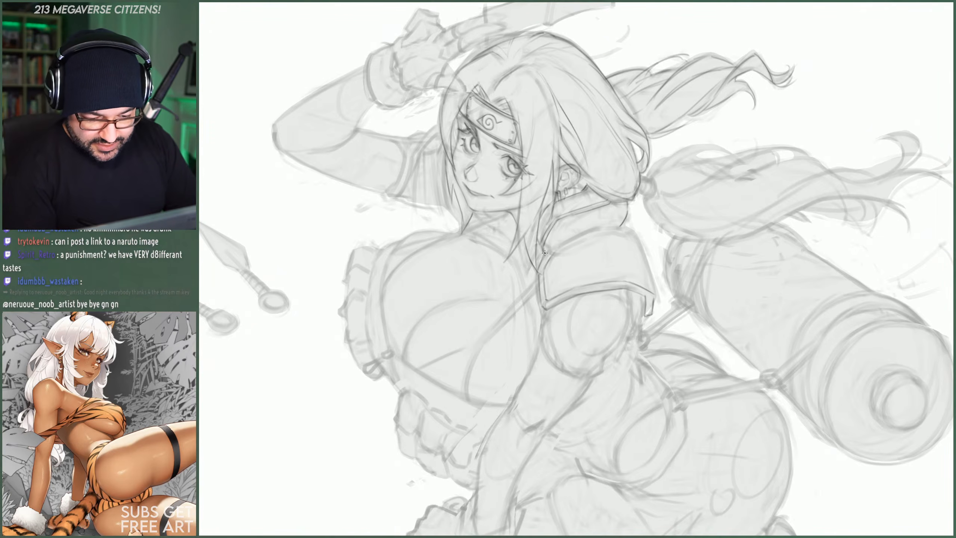
- Outline the shoulder guard's upper seam beneath the collar and its outer contour down to the back corner
drag(549, 257, 622, 226)
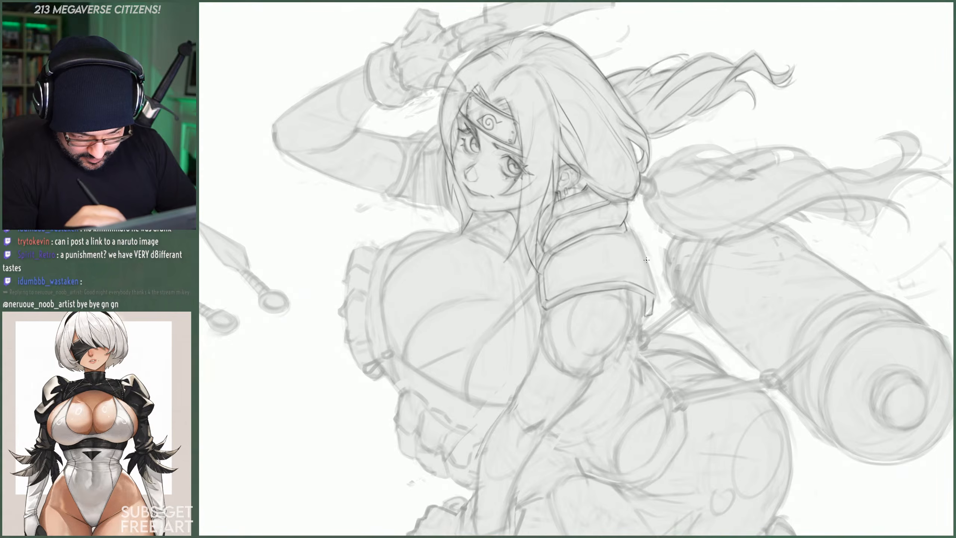
drag(628, 221, 648, 274)
drag(636, 241, 654, 293)
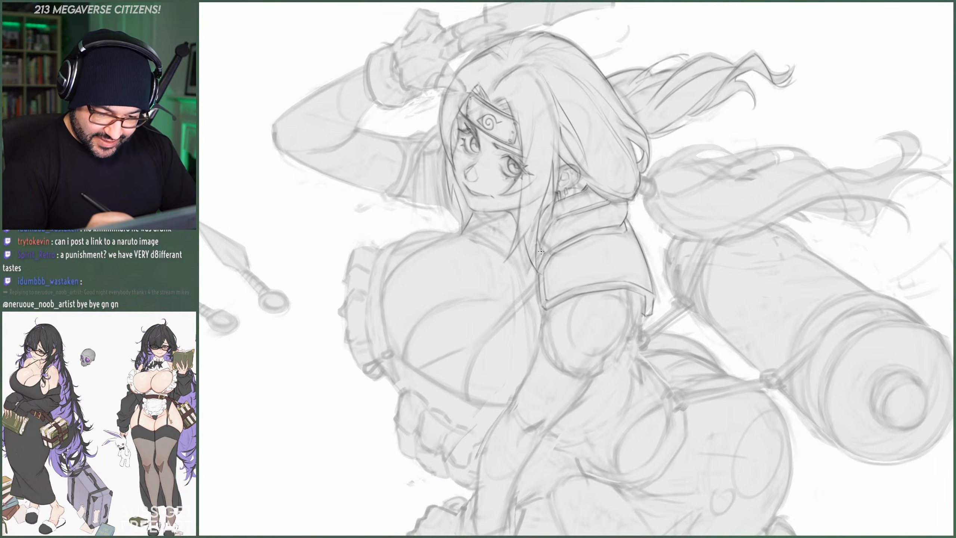
drag(541, 251, 559, 219)
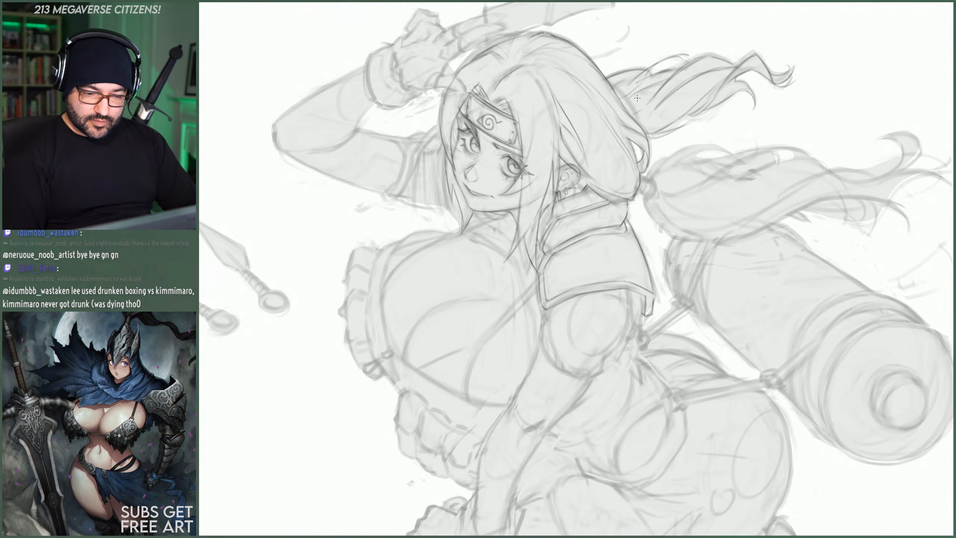
- Add short fold lines to the collar at the neck, between the hanging hair strands
right_click(520, 203)
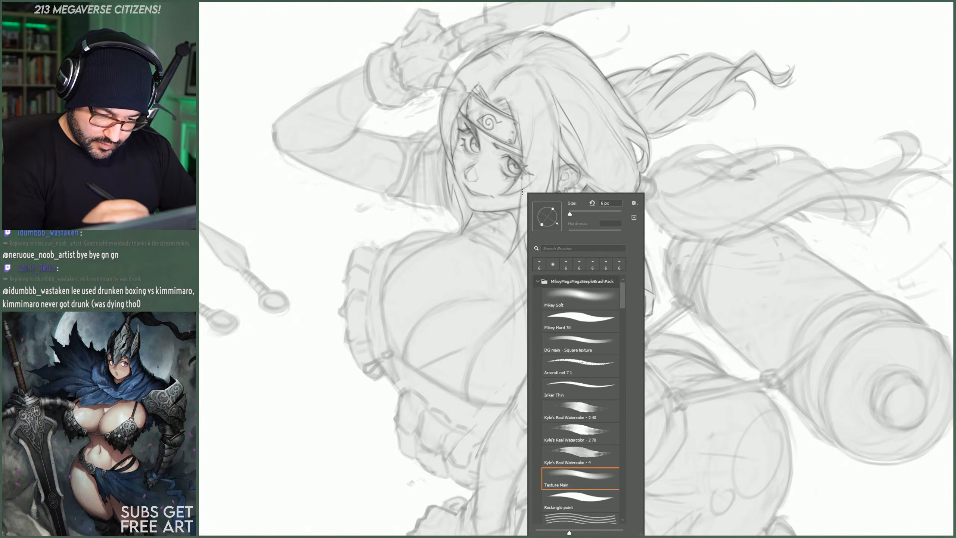
click(510, 213)
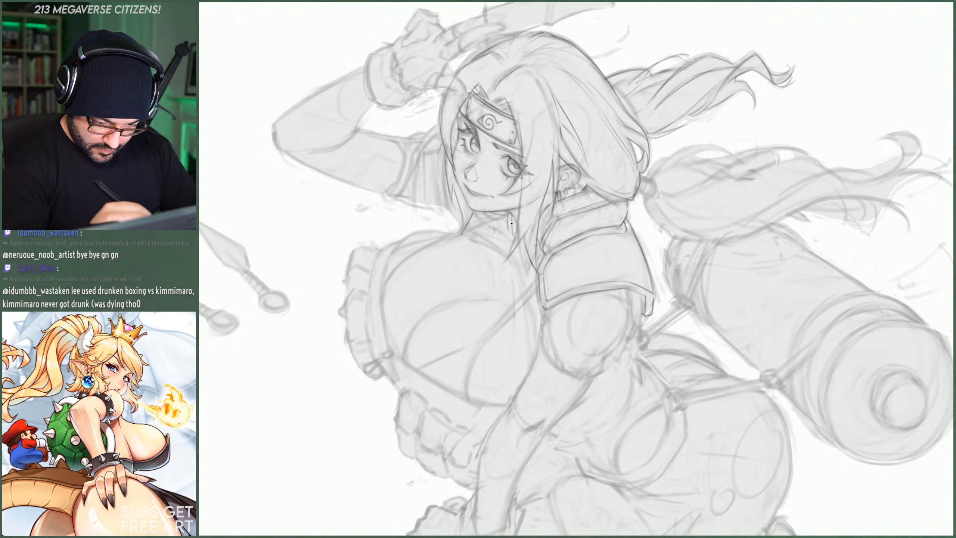
drag(508, 227, 510, 237)
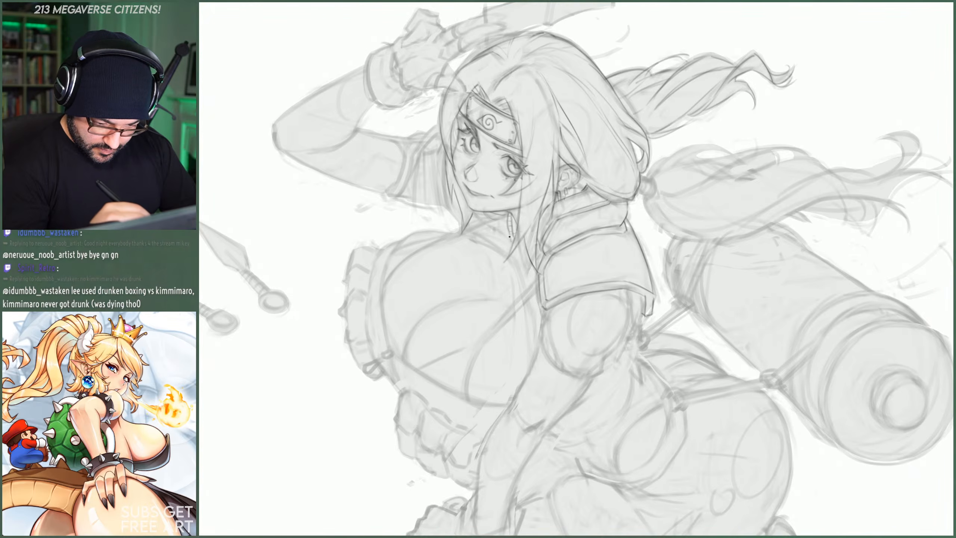
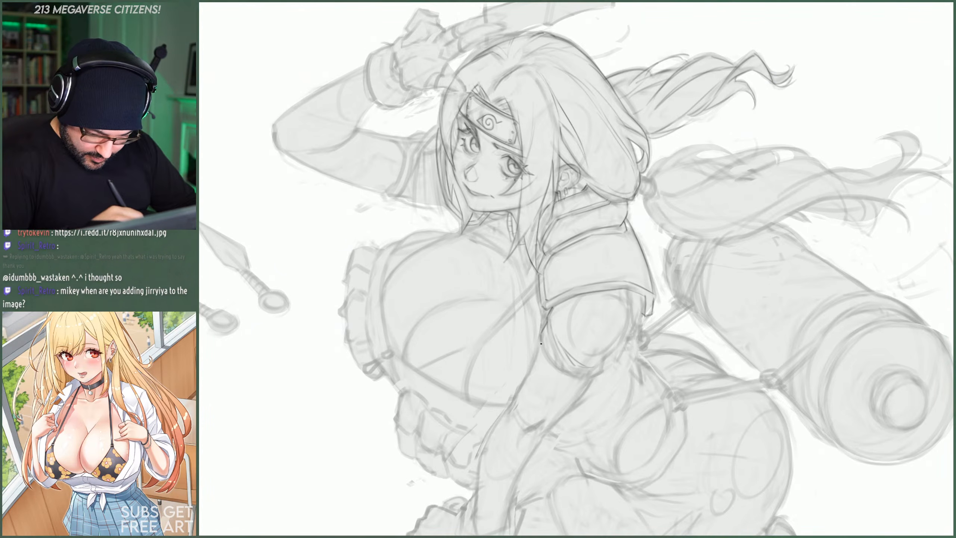
- Draw the sleeve cuff around the lowered upper arm and a short seam mark on the shoulder guard
drag(550, 361, 593, 376)
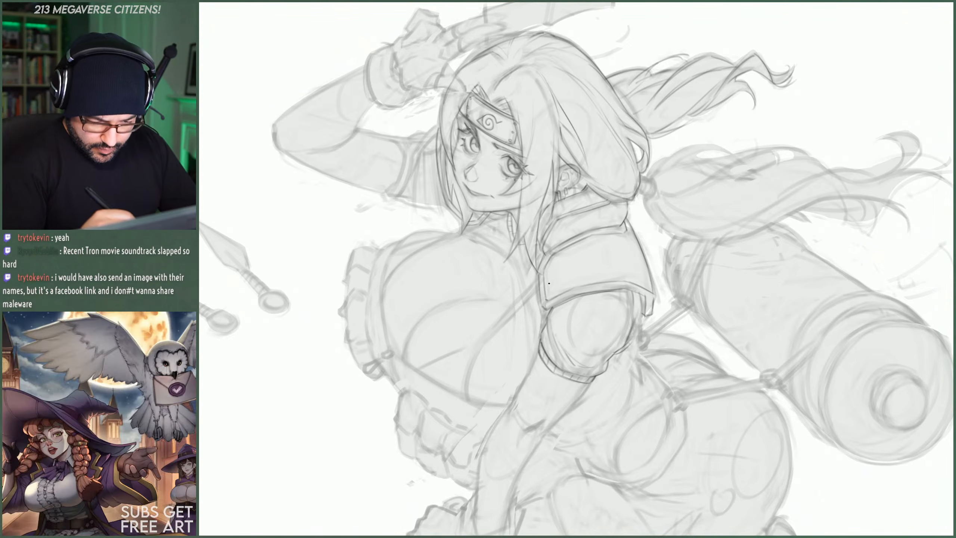
drag(547, 276, 551, 289)
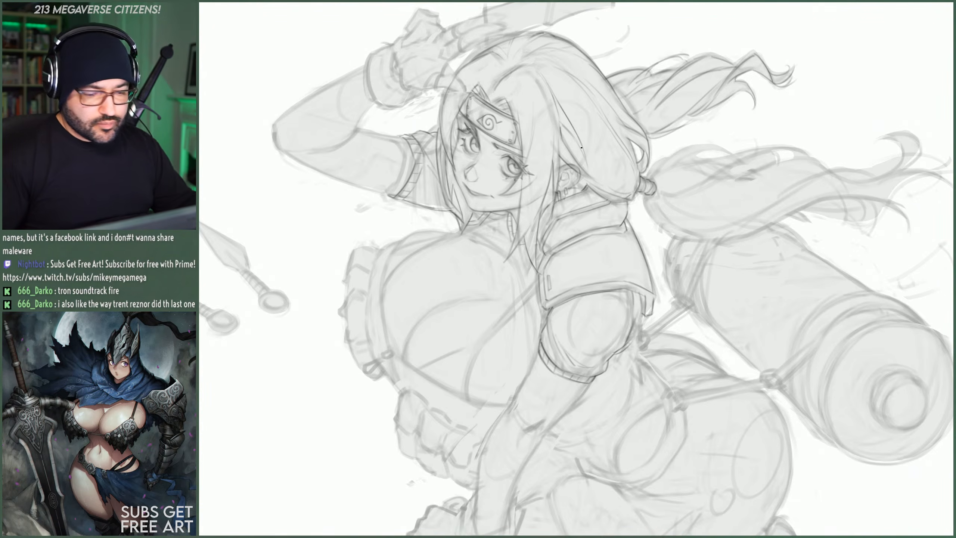
scroll(587, 141, down, 6)
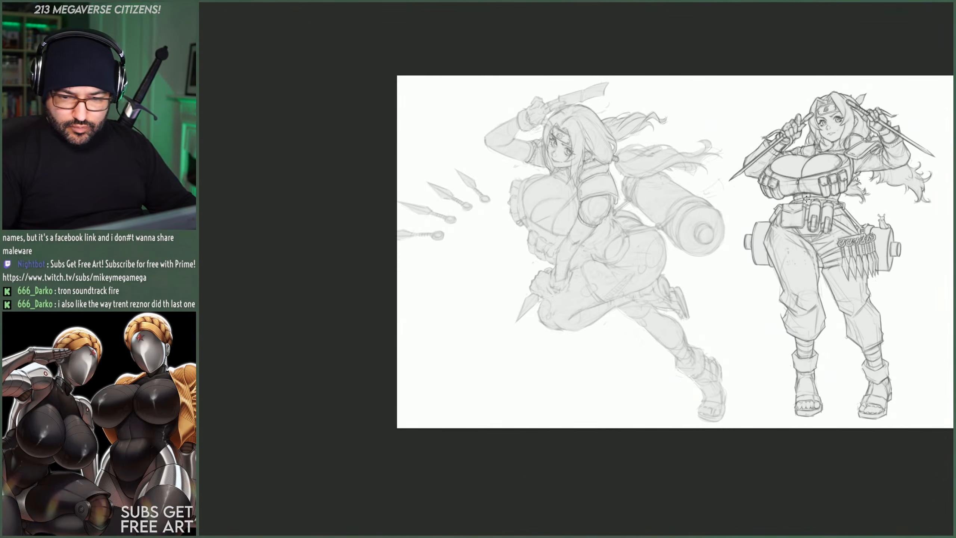
scroll(722, 219, up, 3)
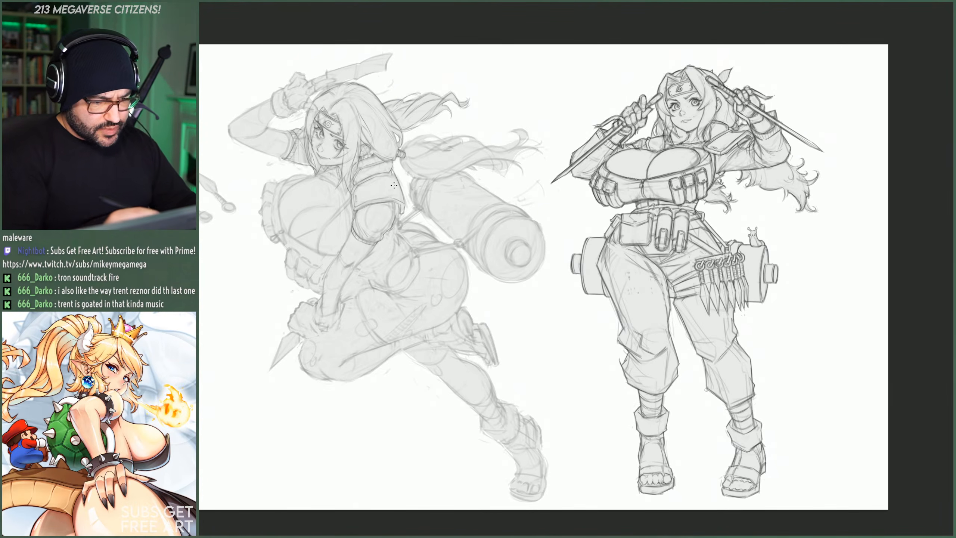
key(ctrl+t)
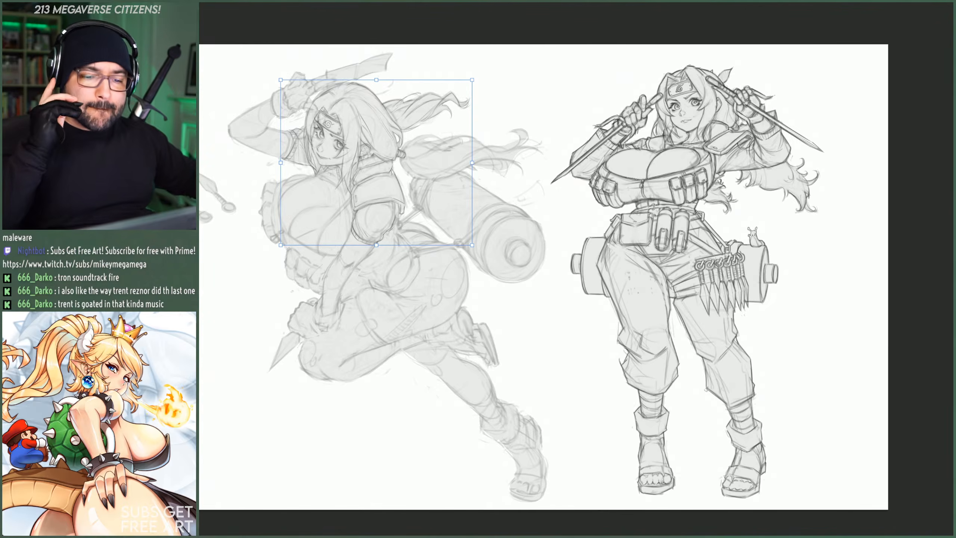
click(692, 160)
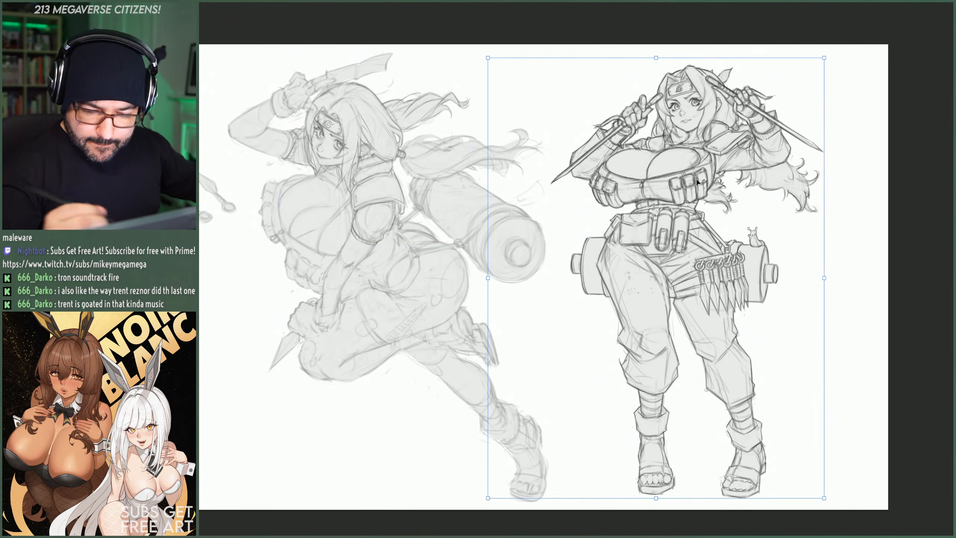
key(Return)
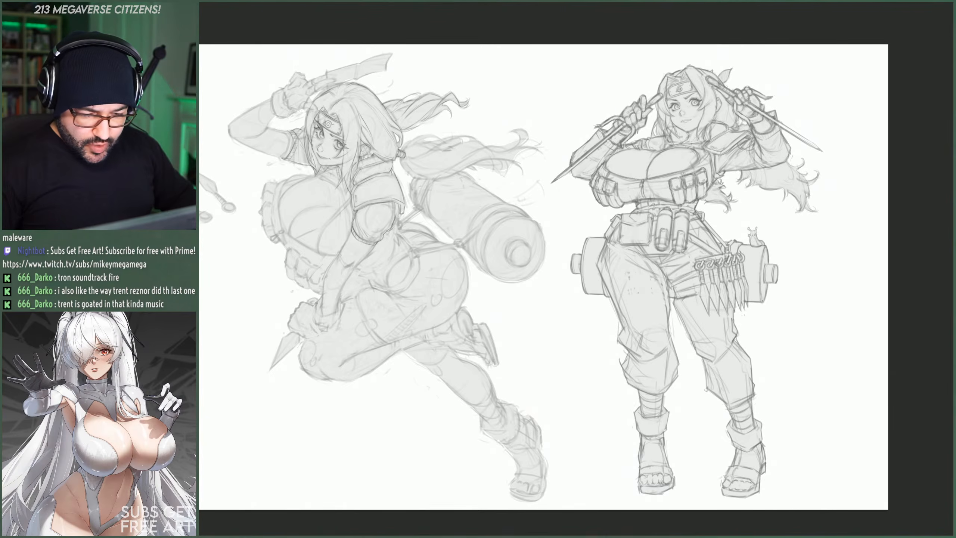
key(ctrl+t)
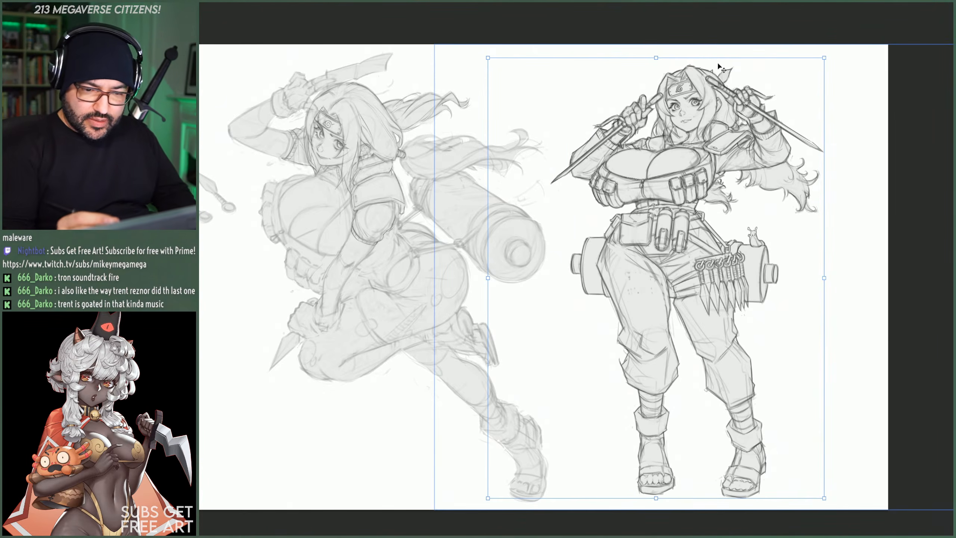
key(Return)
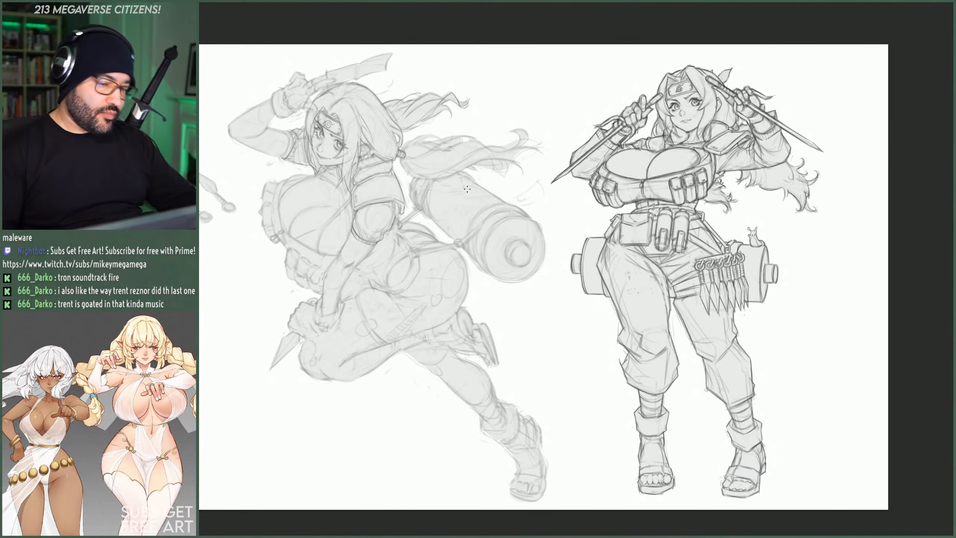
scroll(648, 160, down, 4)
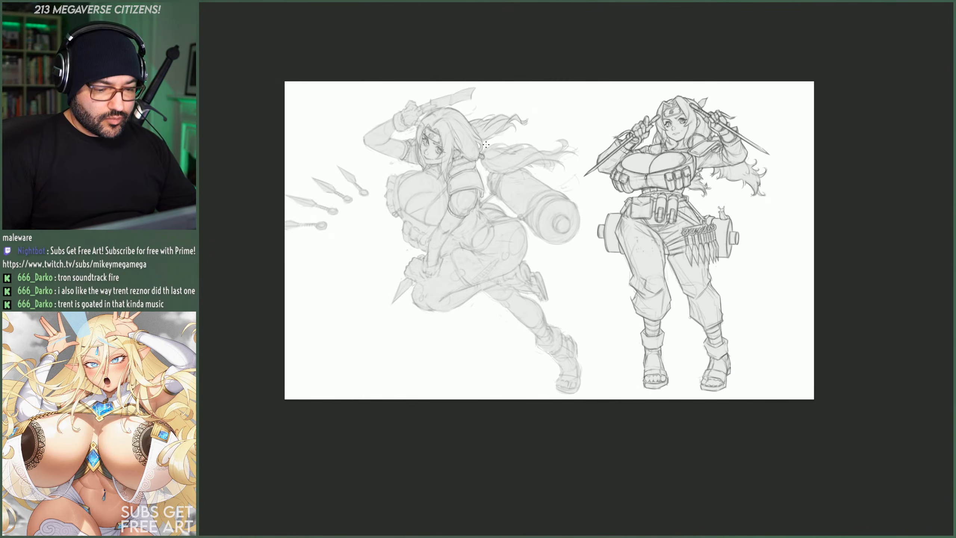
- Lasso the narrow gap between the raised hand and the top of the hair, clear its grey tone and deselect
scroll(483, 146, up, 5)
scroll(346, 93, up, 3)
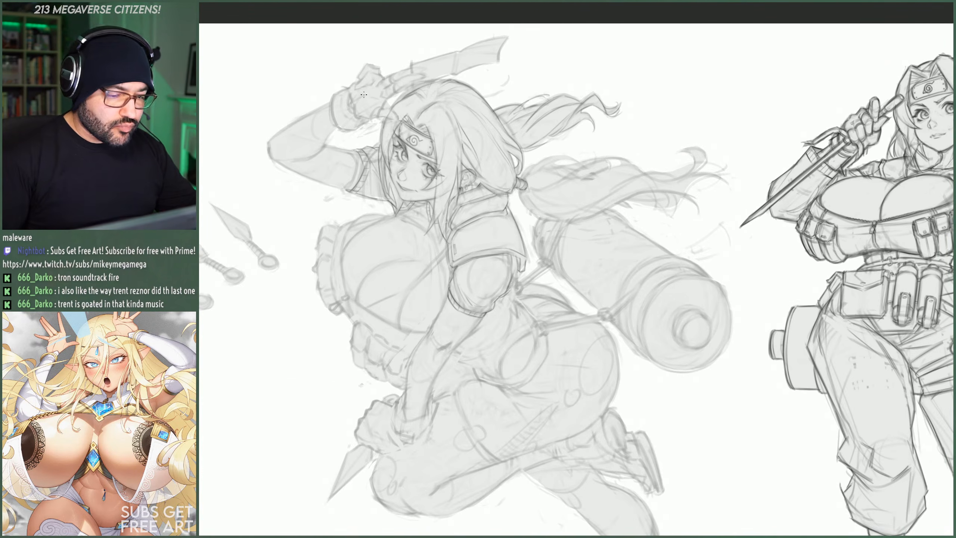
scroll(368, 68, up, 2)
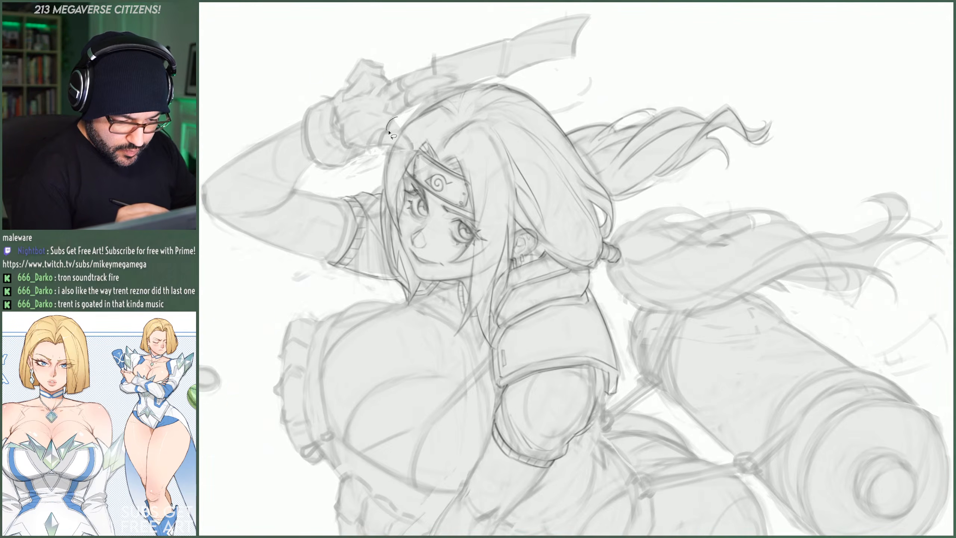
drag(390, 132, 413, 121)
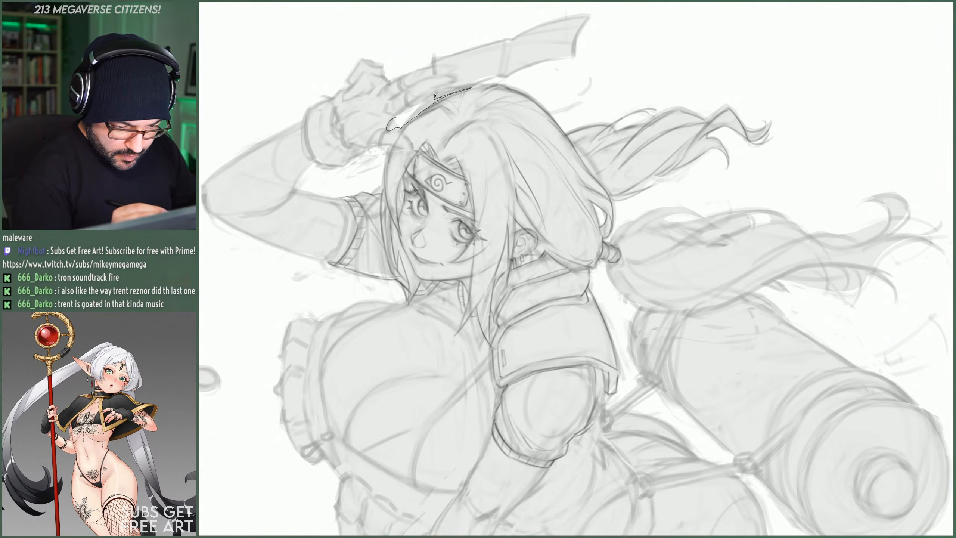
drag(400, 119, 401, 121)
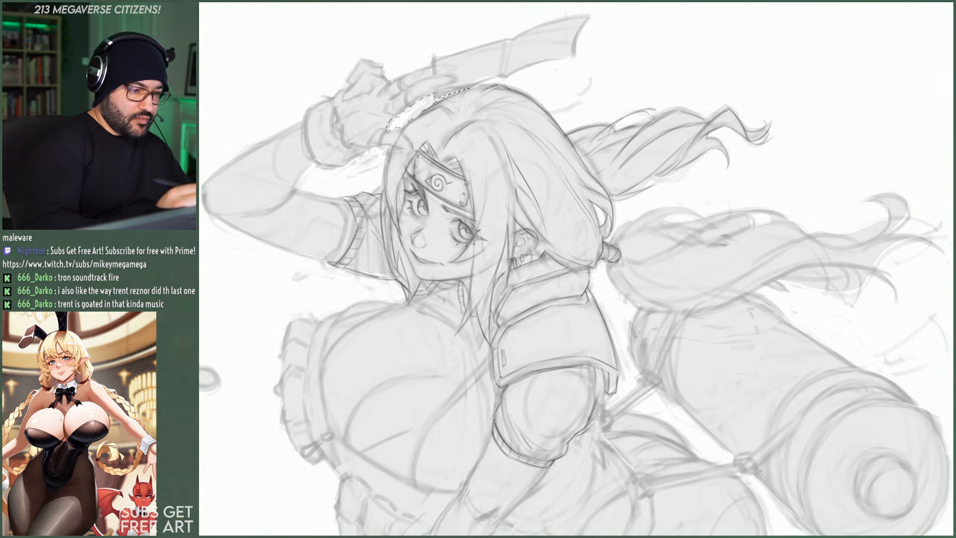
key(ctrl+d)
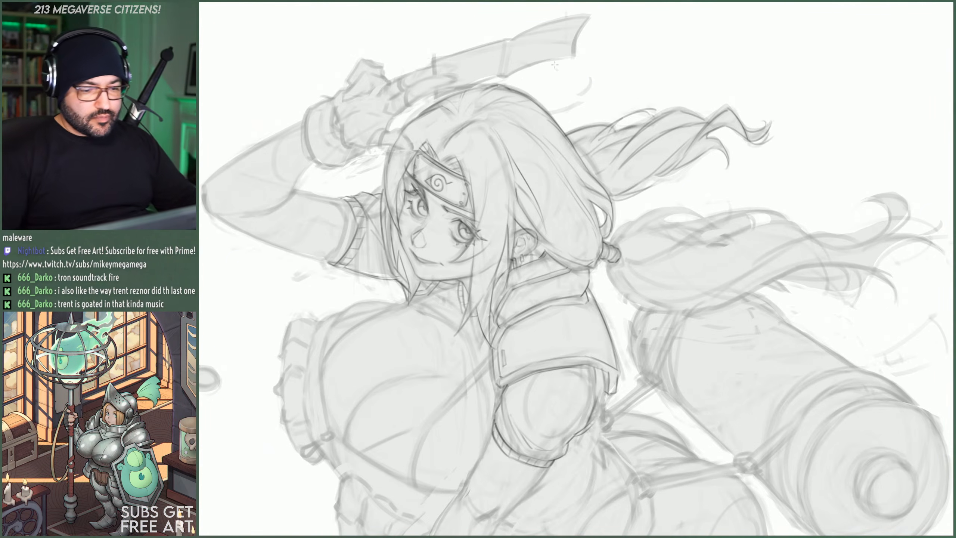
- Draw the lowered forearm's outer and inner contours down to the wrist and outline the glove cuff's flared opening
drag(574, 88, 526, 92)
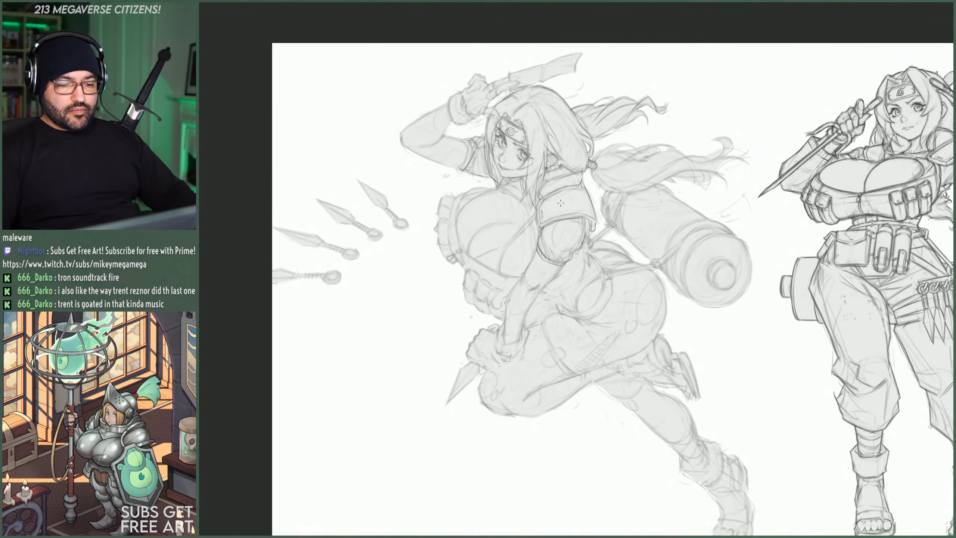
drag(553, 260, 581, 262)
drag(542, 287, 569, 289)
scroll(503, 346, up, 1)
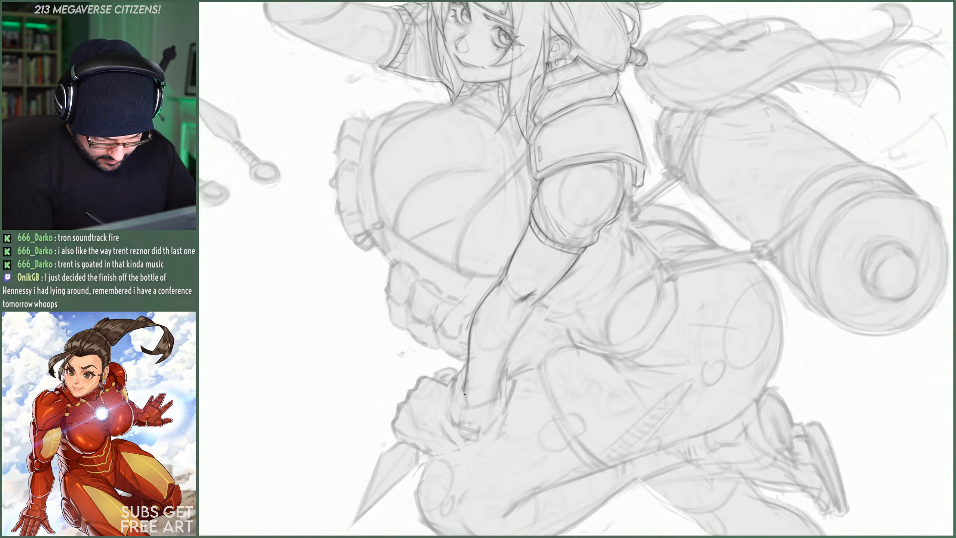
drag(463, 382, 466, 400)
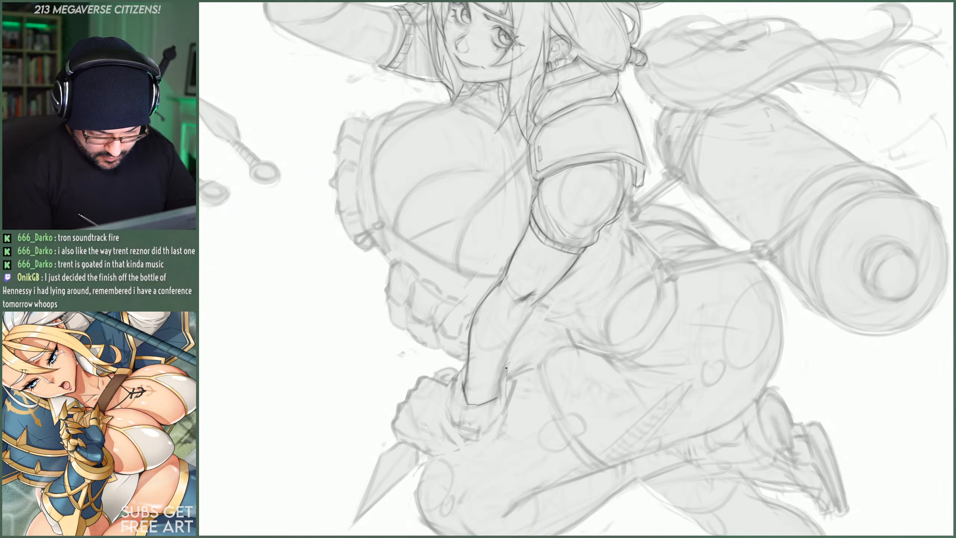
drag(512, 382, 502, 406)
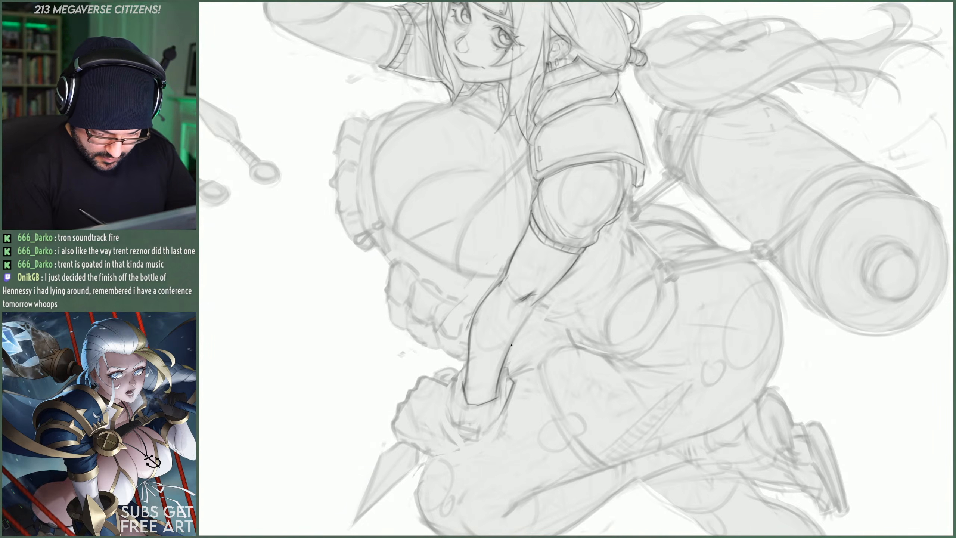
key(ctrl+minus)
key(ctrl+minus)
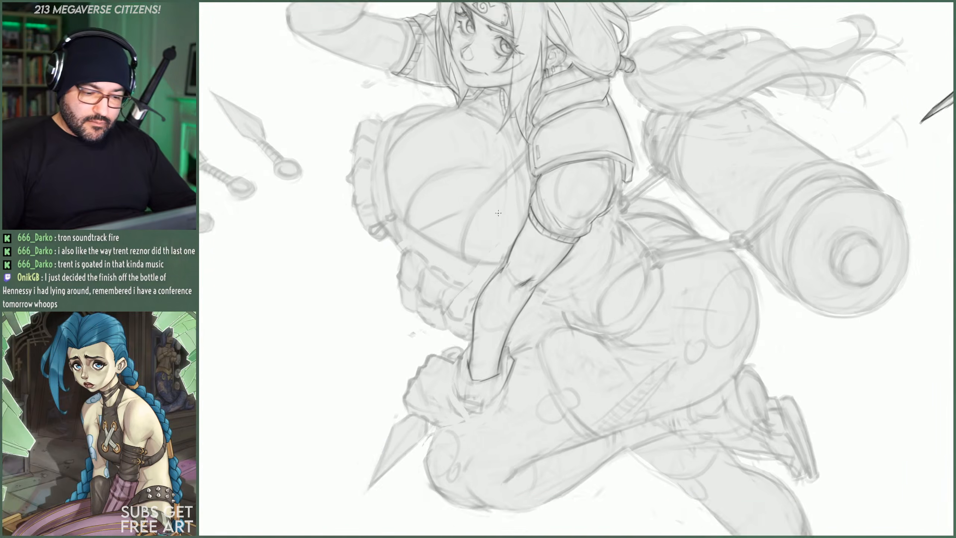
key(ctrl+plus)
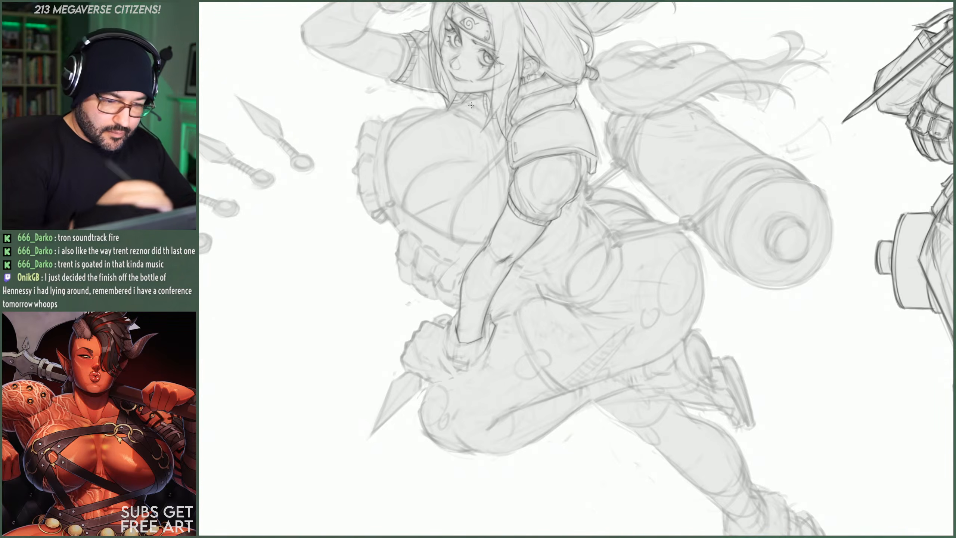
right_click(414, 61)
click(381, 63)
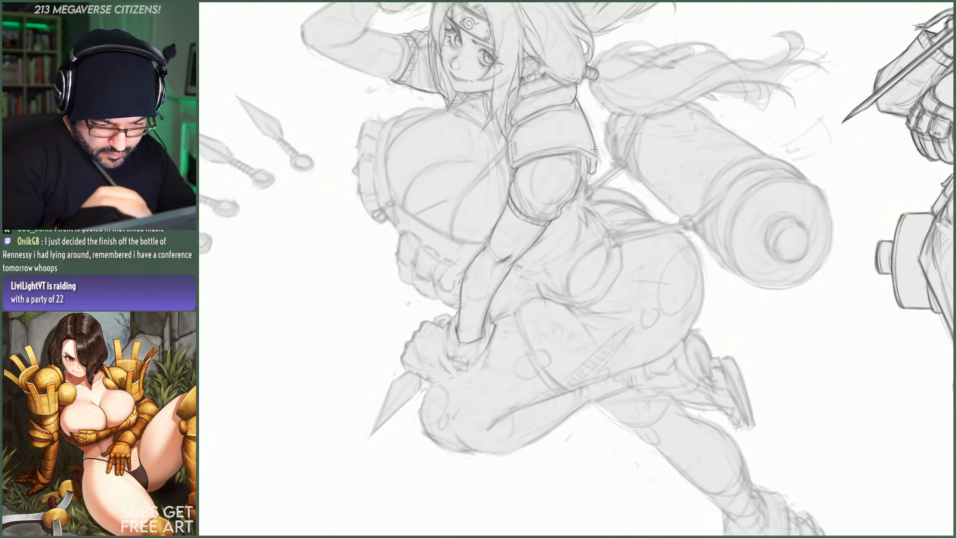
key(ctrl+0)
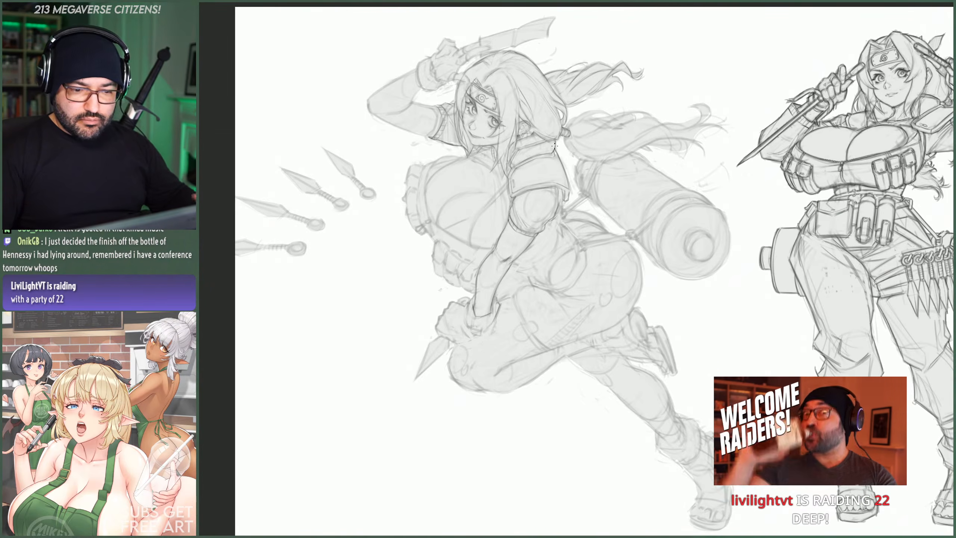
scroll(569, 135, up, 1)
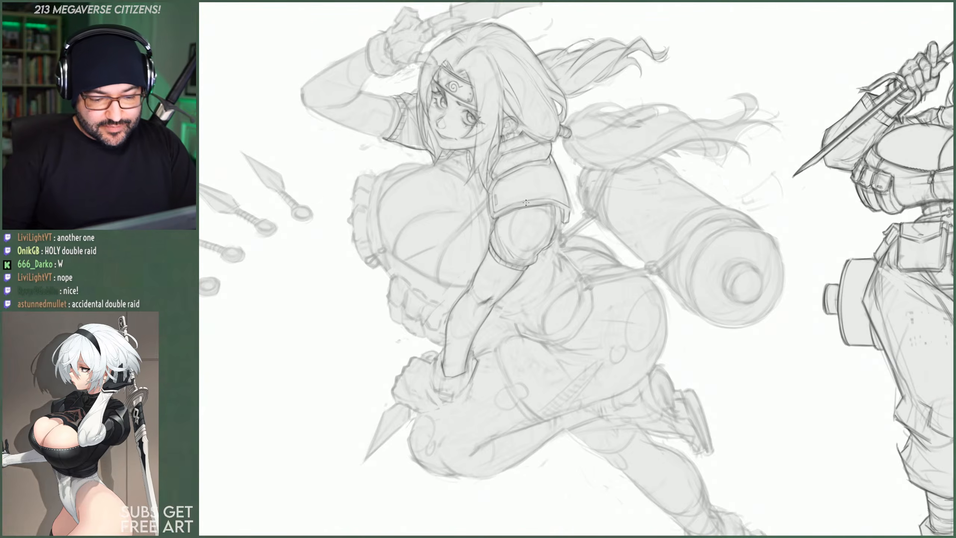
scroll(525, 203, up, 3)
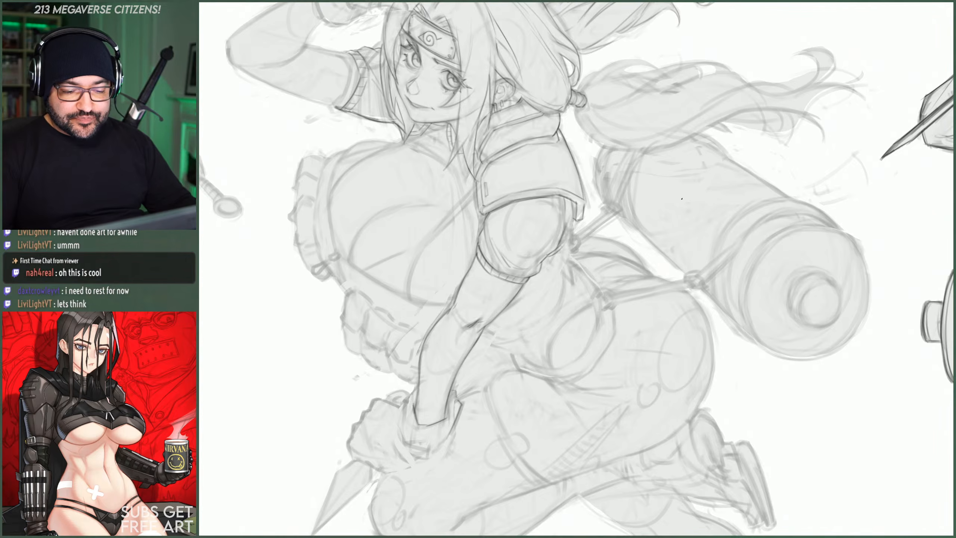
scroll(602, 256, down, 11)
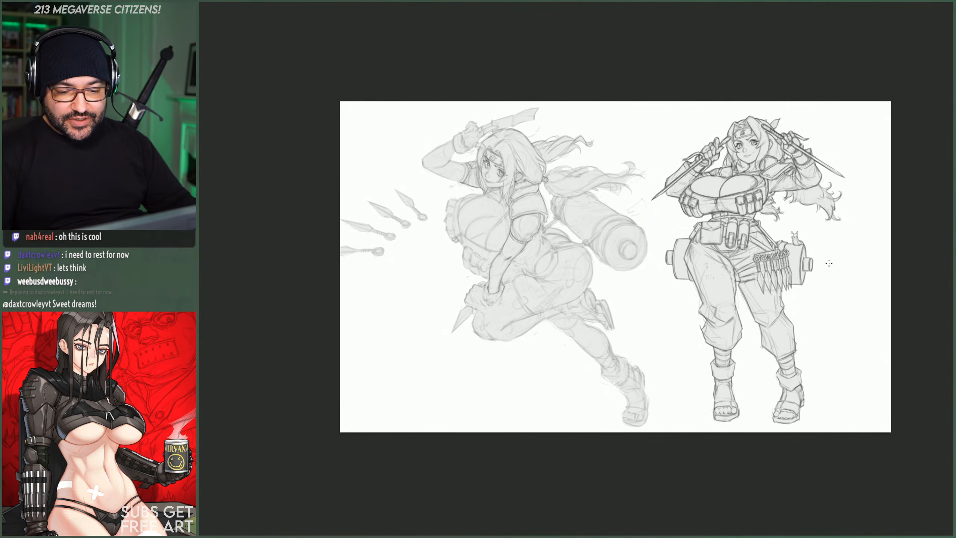
scroll(778, 288, up, 3)
scroll(718, 265, up, 2)
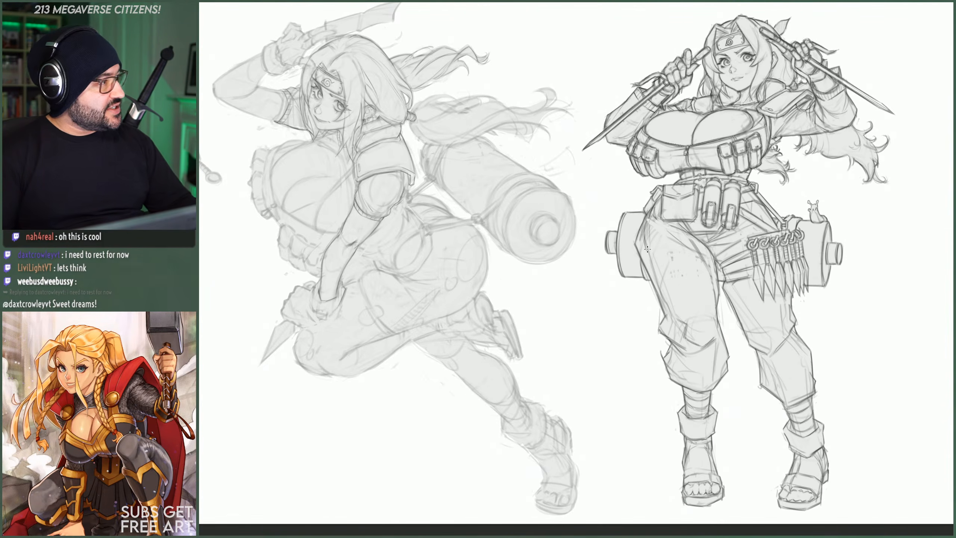
scroll(700, 340, down, 1)
scroll(561, 293, up, 1)
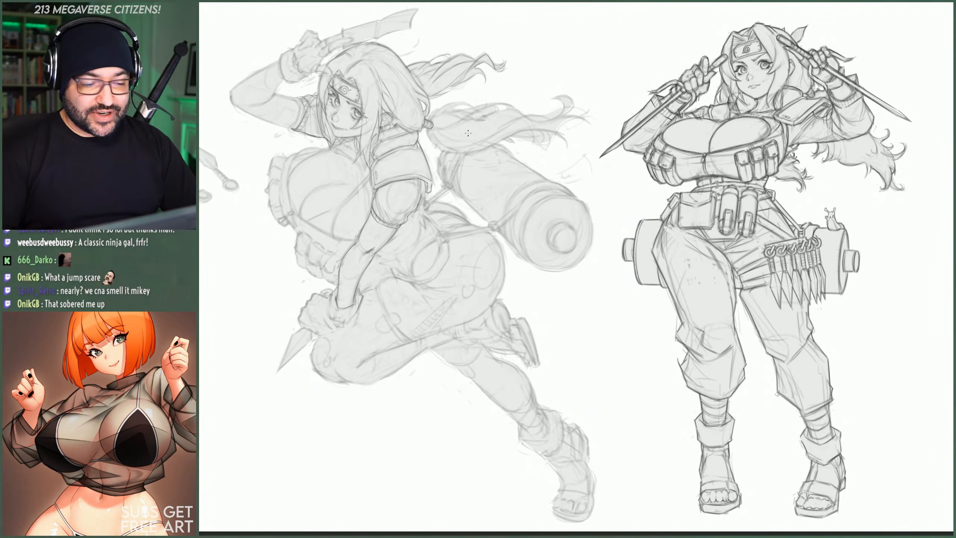
scroll(468, 132, down, 5)
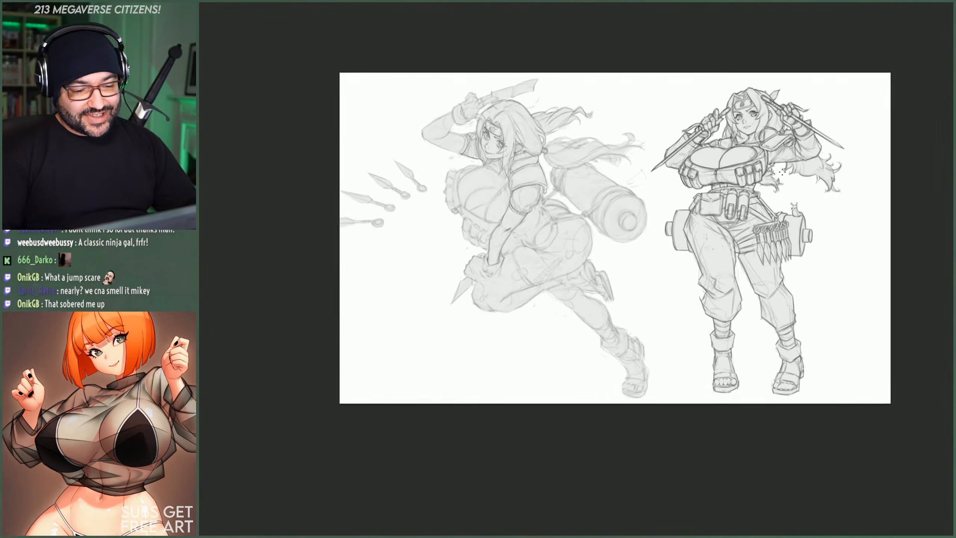
scroll(531, 133, up, 9)
scroll(531, 132, up, 2)
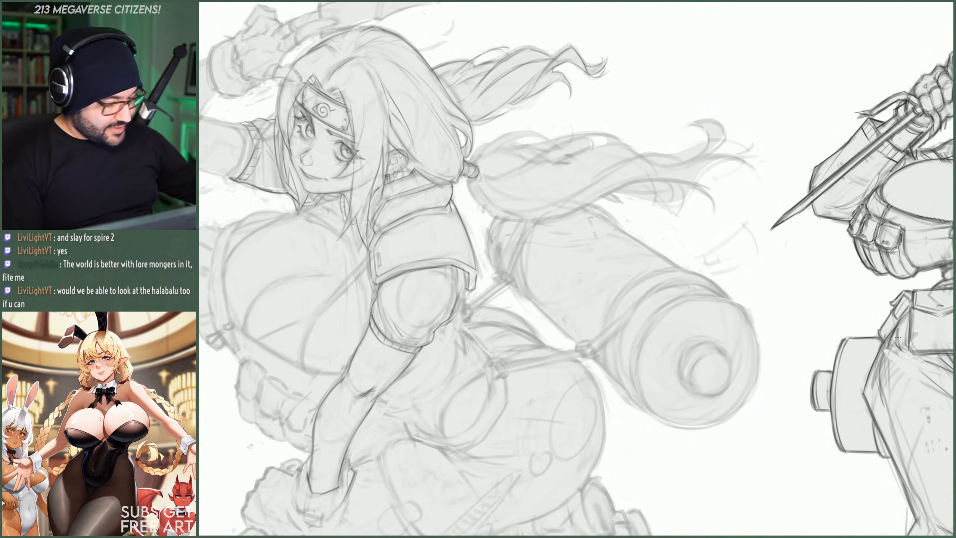
key(ctrl+z)
key(ctrl+shift+z)
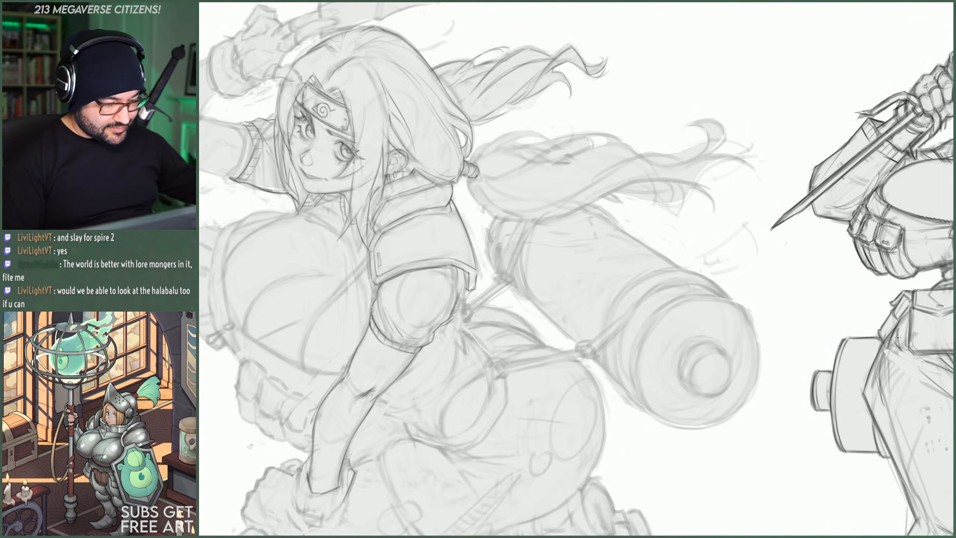
- Switch to the Mikey Hard 34 brush and remove the refined forearm and wrist cuff lines from the lowered arm
right_click(413, 269)
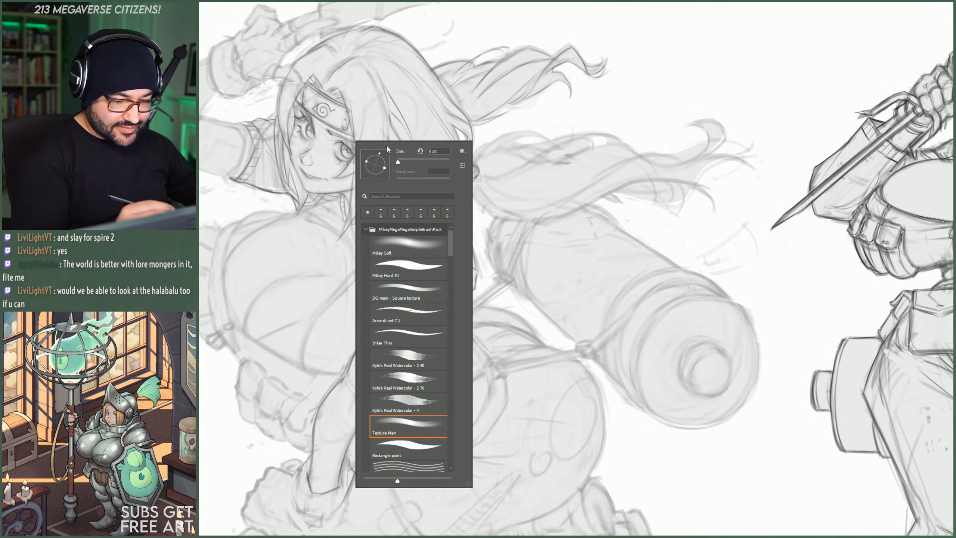
click(413, 268)
click(330, 335)
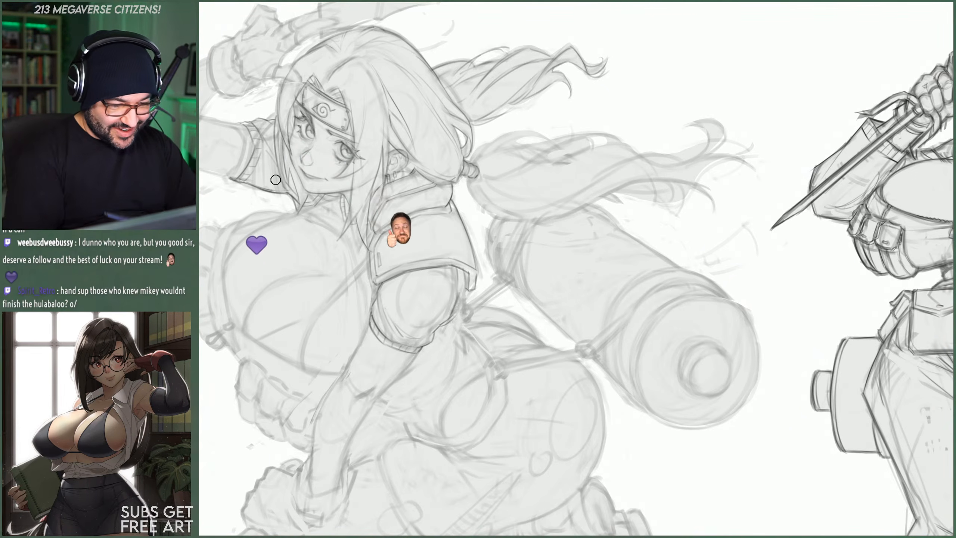
- Step back and forth through the refined linework of the face, ponytail and shoulder guard with undo and redo
key(ctrl+z)
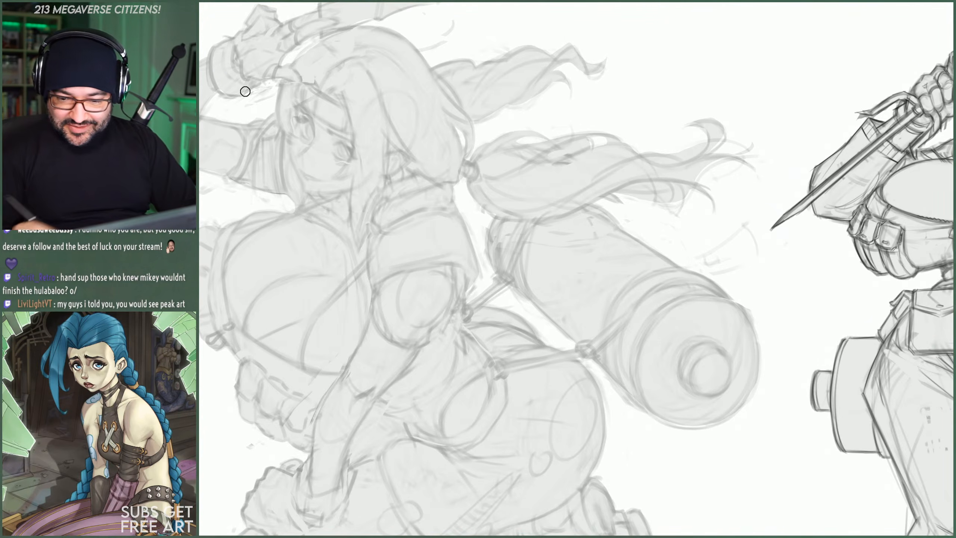
key(ctrl+z)
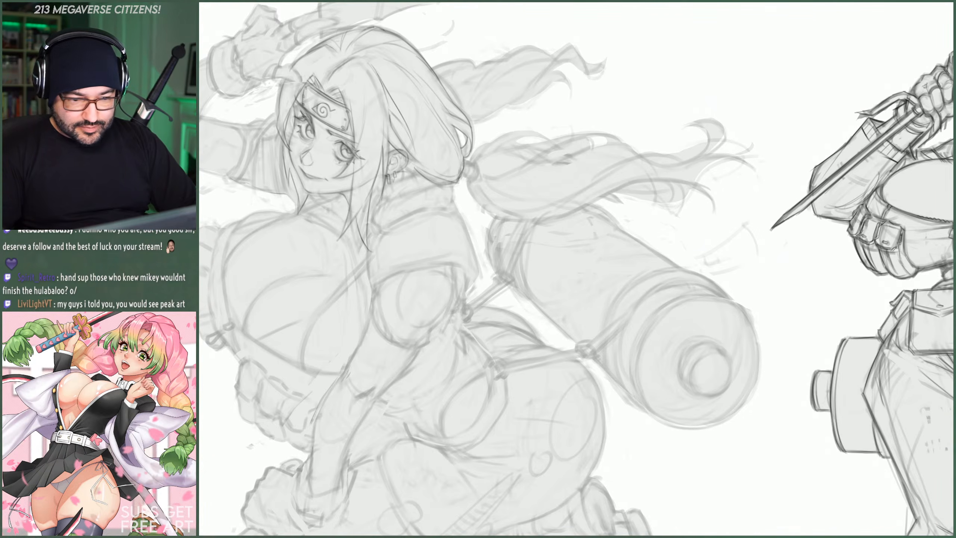
key(ctrl+z)
key(ctrl+y)
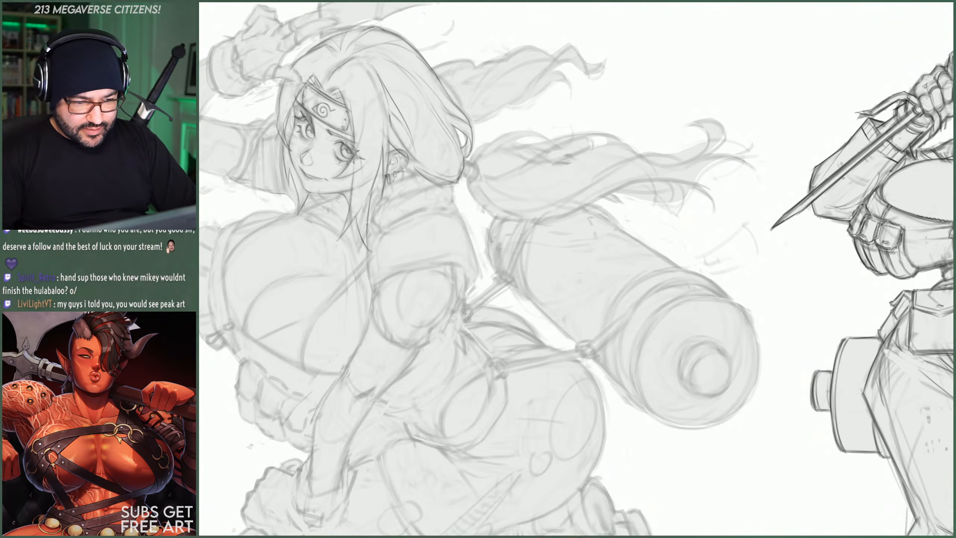
key(ctrl+z)
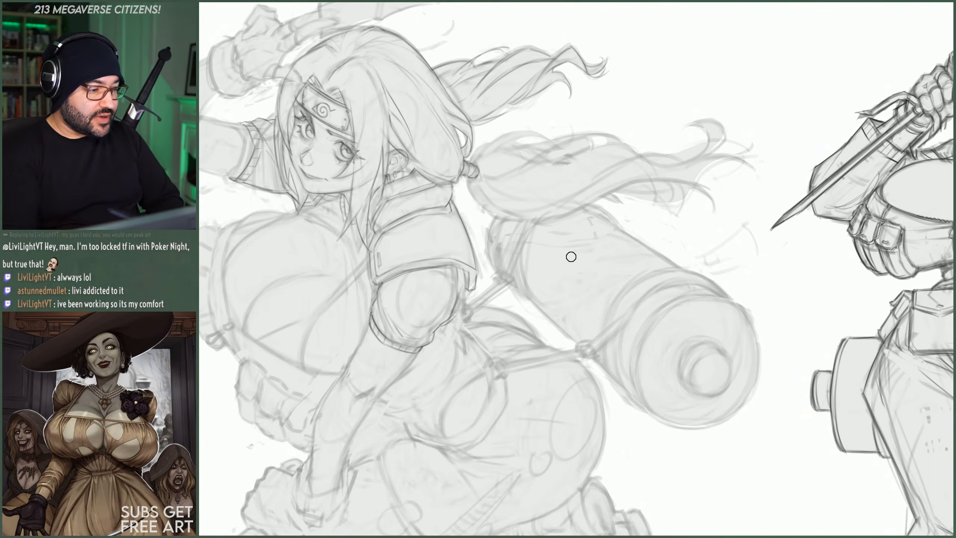
- Set the foreground colour to black (#000000) and choose the Texture Main brush at a size of 6 px
key(n)
click(722, 160)
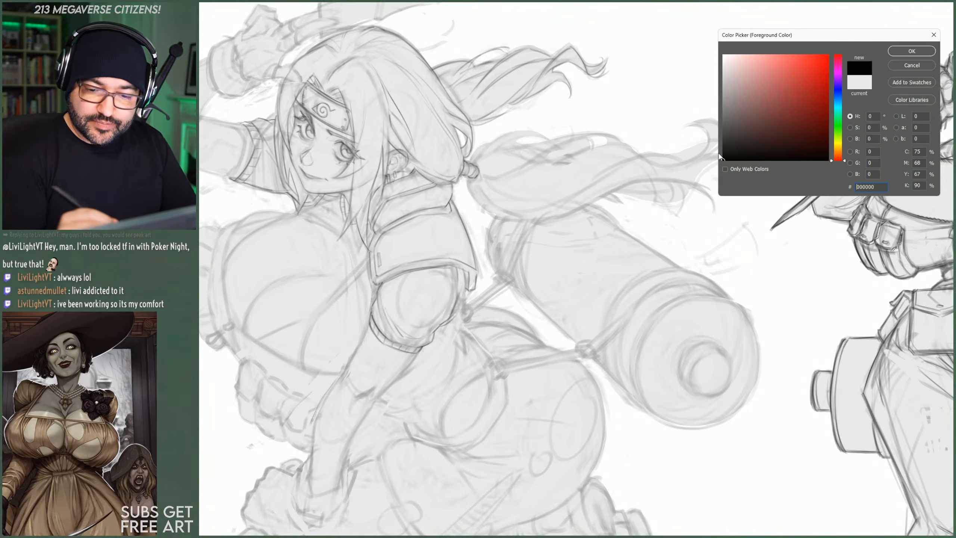
click(911, 51)
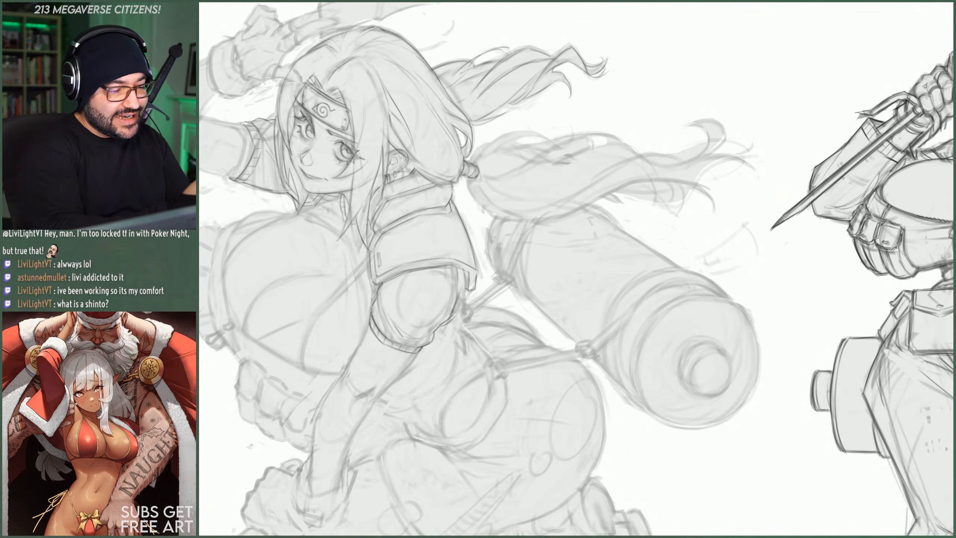
right_click(469, 109)
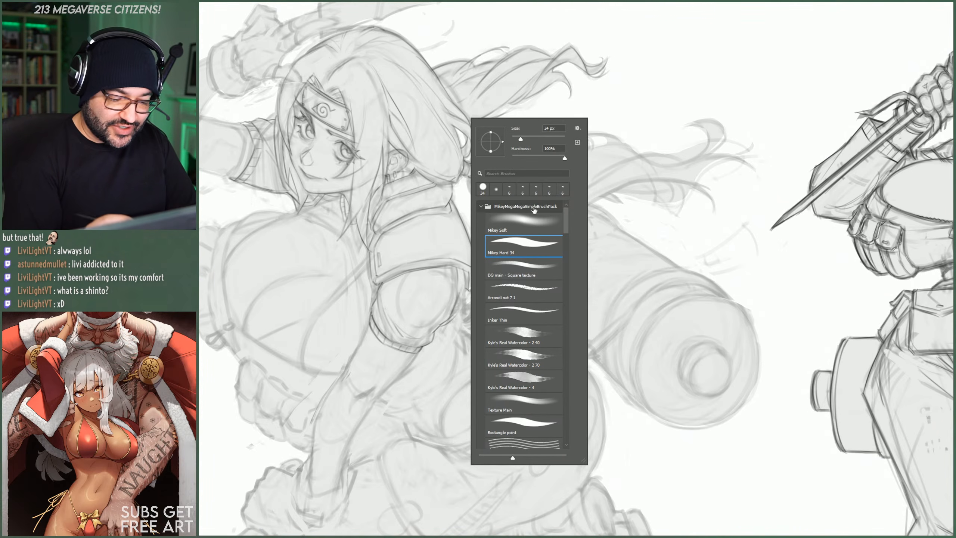
click(522, 266)
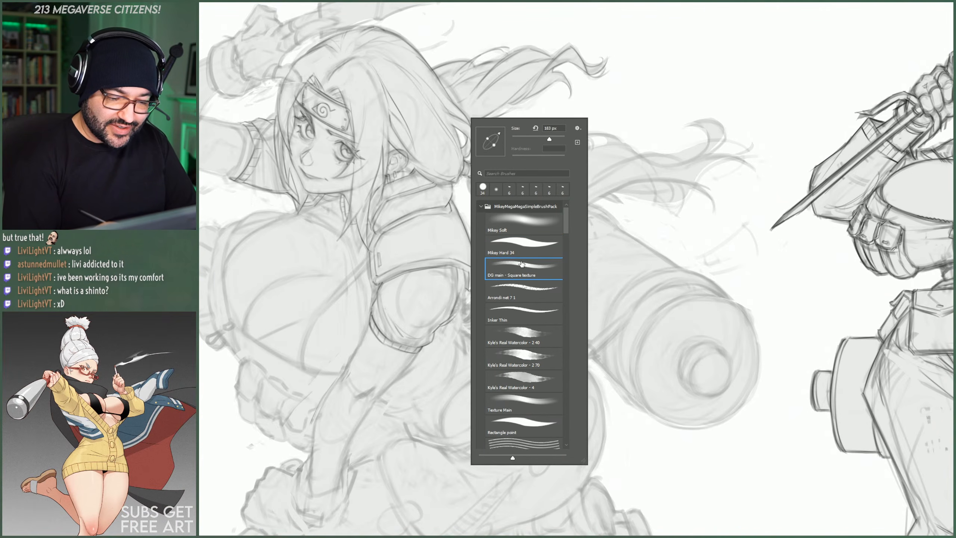
click(514, 403)
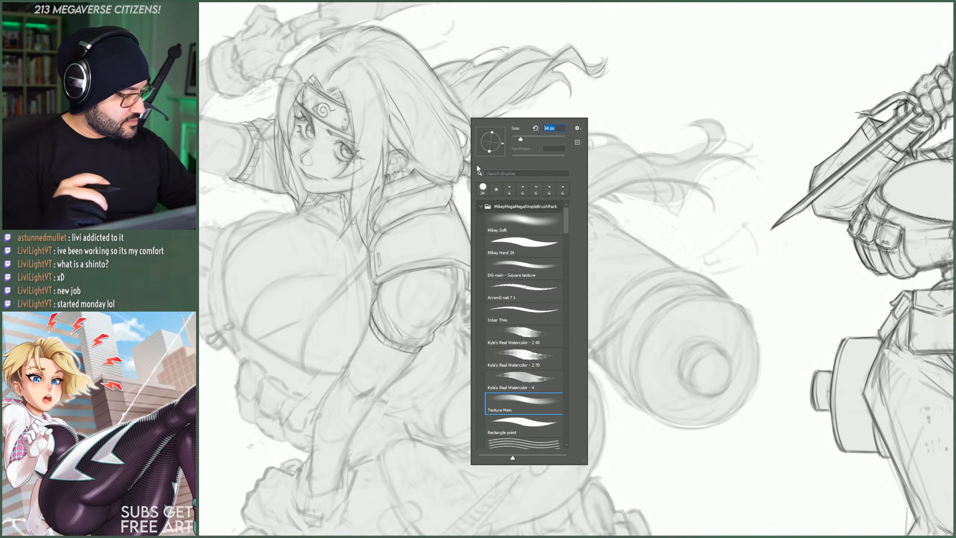
text(6)
key(Return)
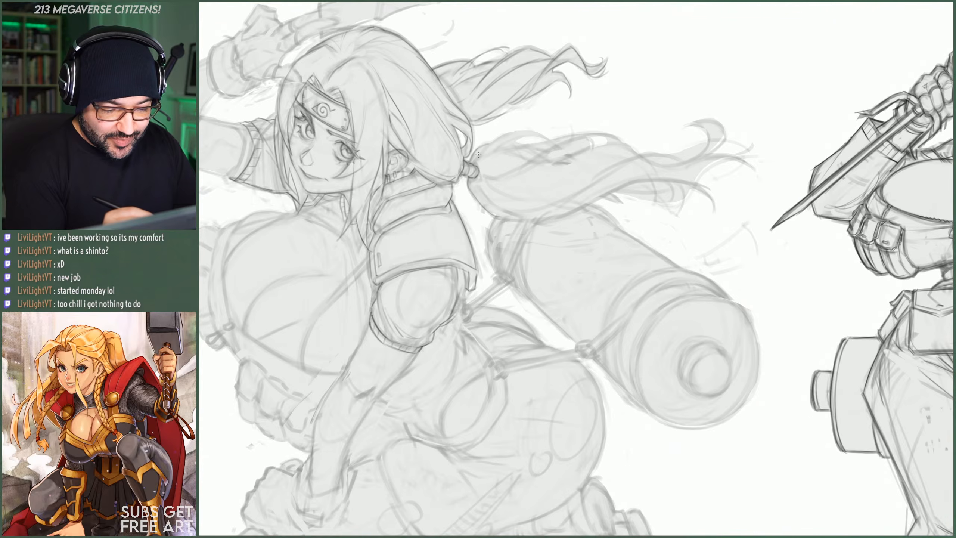
- Draw cleaner, darker contours along the trailing ponytail's upper edge and add inner hair strands flowing back from the hair tie
drag(489, 144, 536, 131)
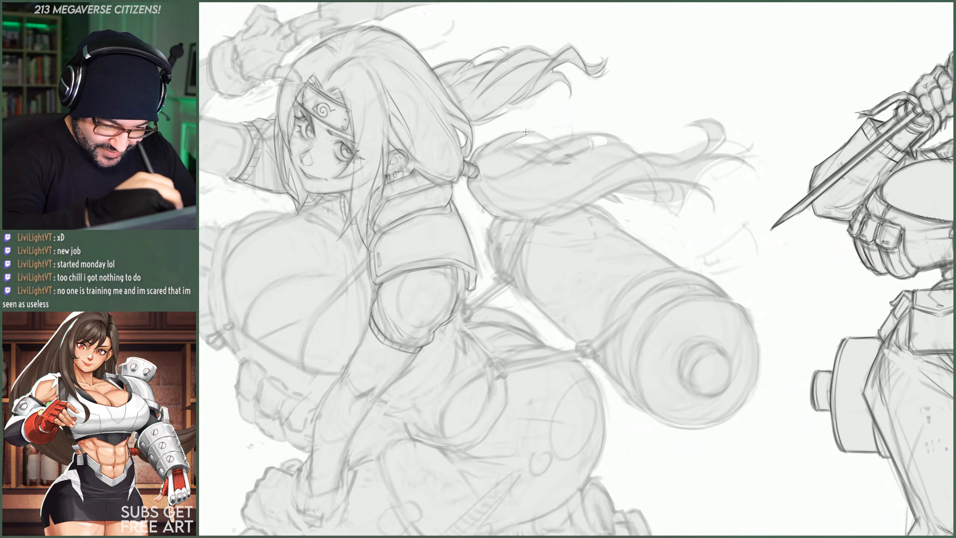
mouse_move(526, 131)
mouse_down()
mouse_move(548, 141)
mouse_move(539, 140)
mouse_up()
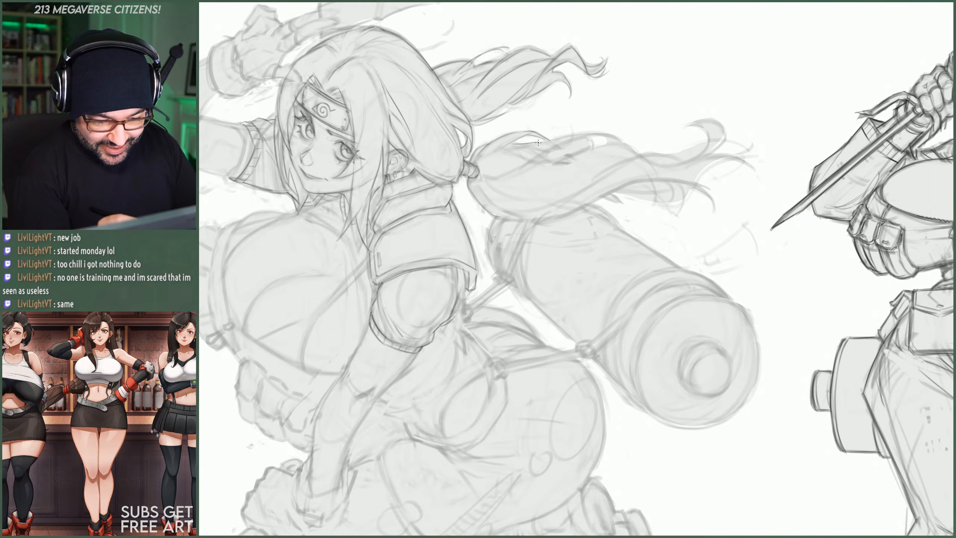
drag(552, 139, 586, 133)
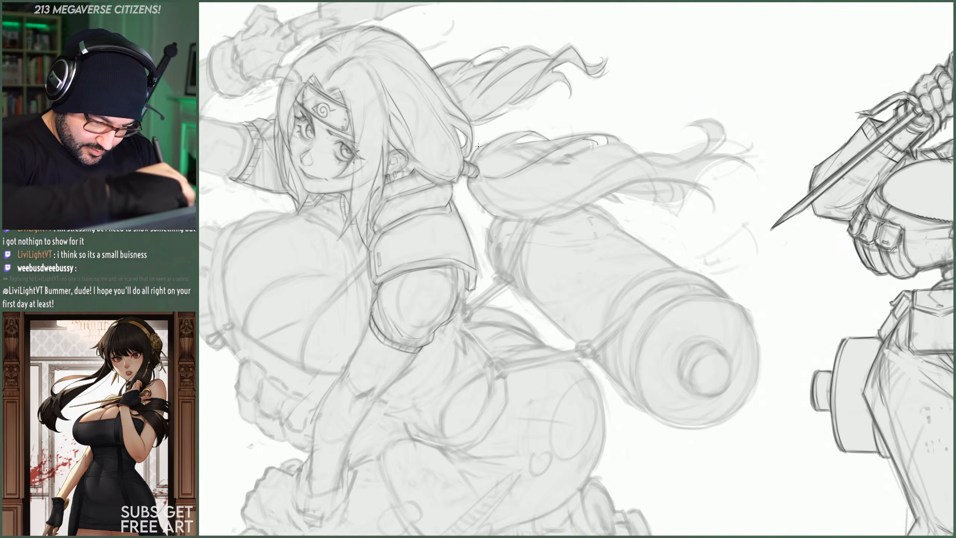
drag(511, 150, 571, 164)
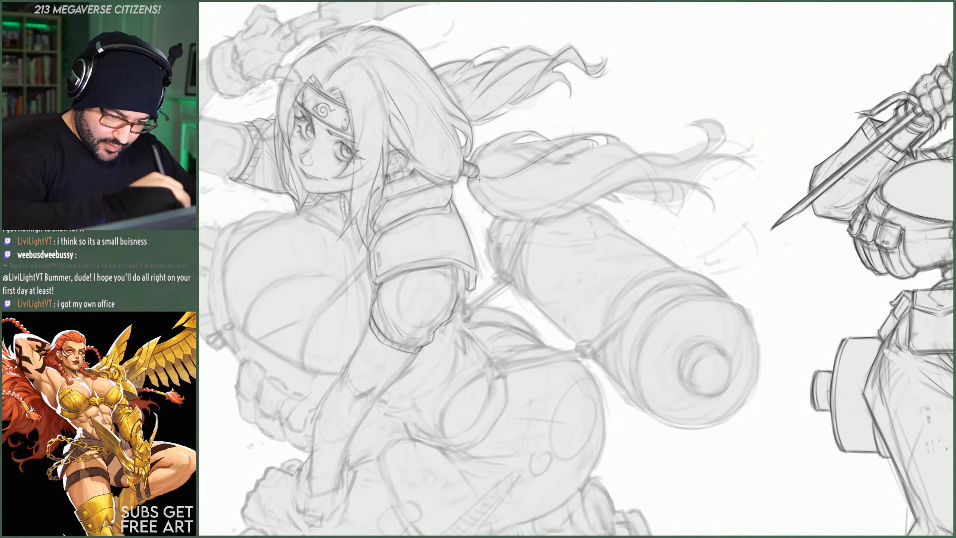
drag(476, 177, 503, 195)
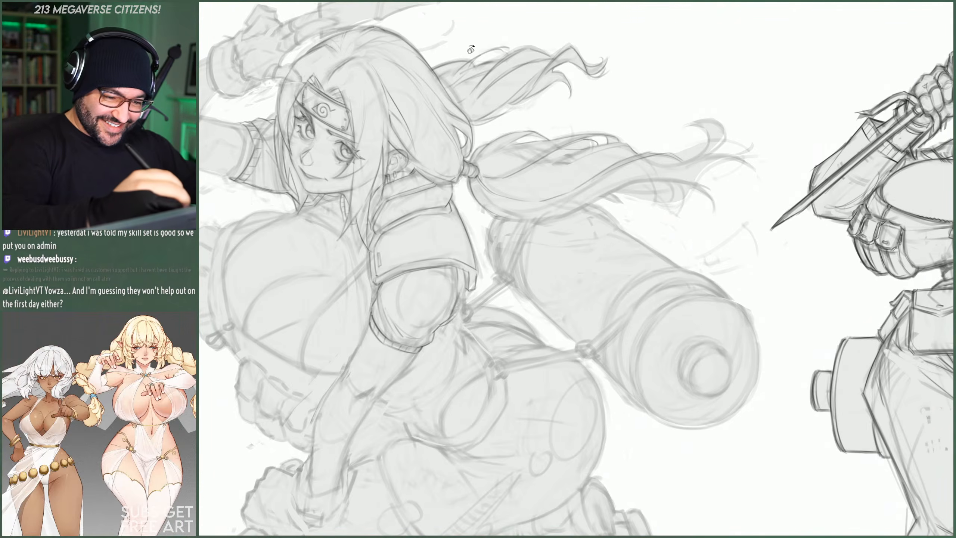
- Refine the ponytail's underside contour where the hair overlaps the large scroll on her back
mouse_move(522, 219)
mouse_down()
mouse_move(728, 195)
mouse_move(708, 125)
mouse_up()
drag(580, 188, 567, 110)
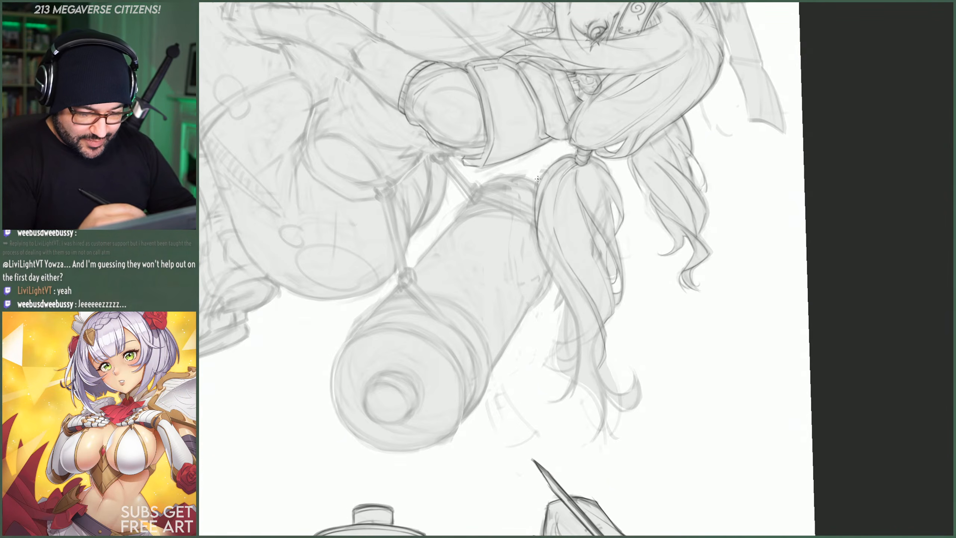
drag(537, 224, 556, 283)
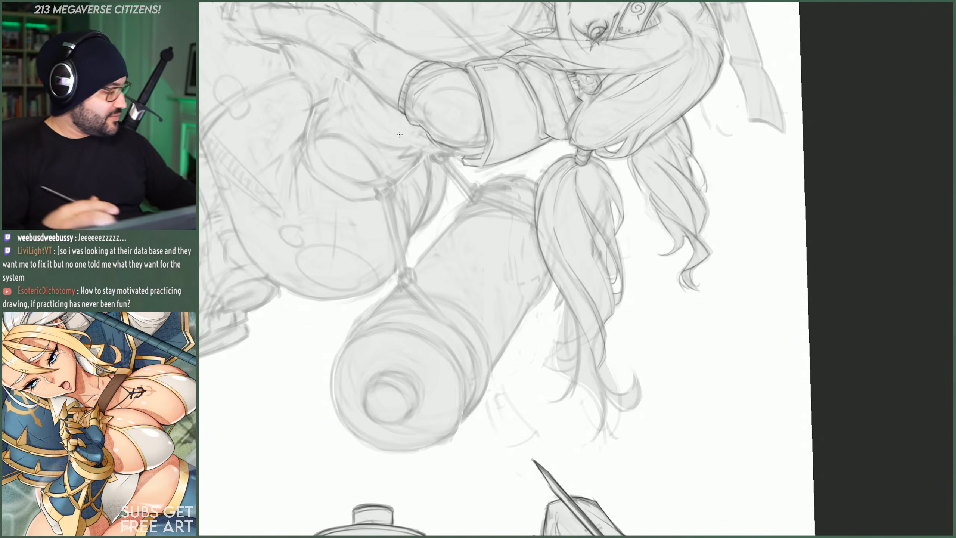
- Examine the running figure's pose and refined linework from several canvas rotations and zoom levels
mouse_move(506, 63)
mouse_down()
mouse_move(645, 177)
mouse_move(655, 249)
mouse_up()
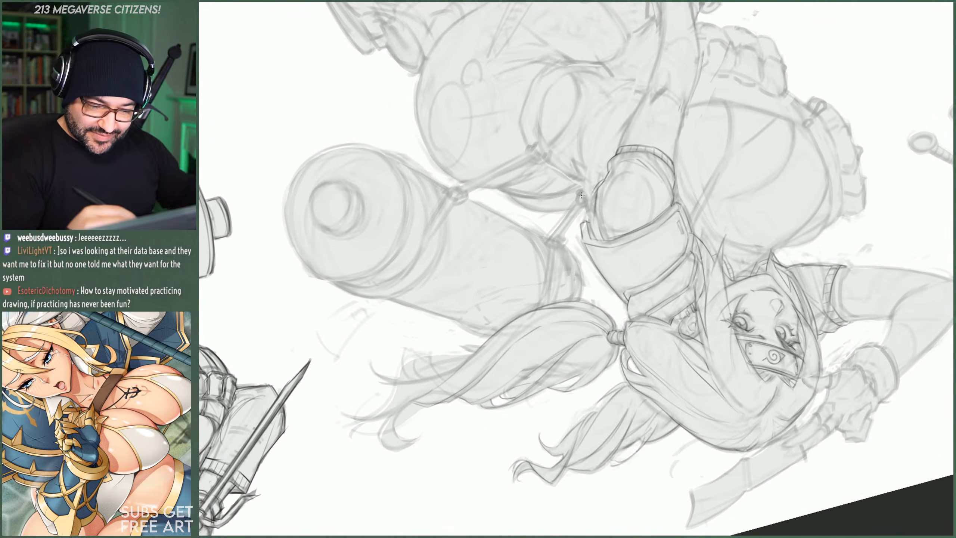
right_click(635, 201)
click(611, 171)
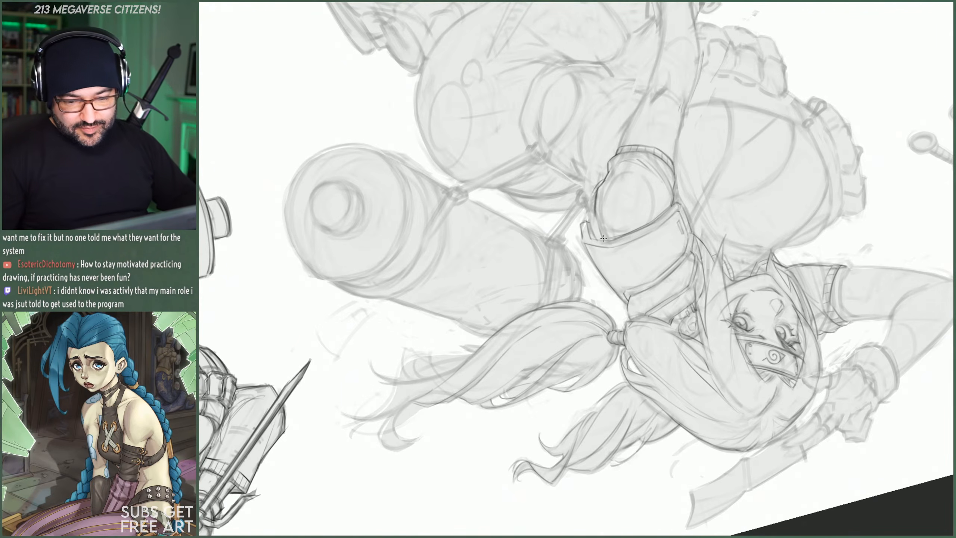
scroll(572, 181, down, 5)
scroll(674, 158, up, 4)
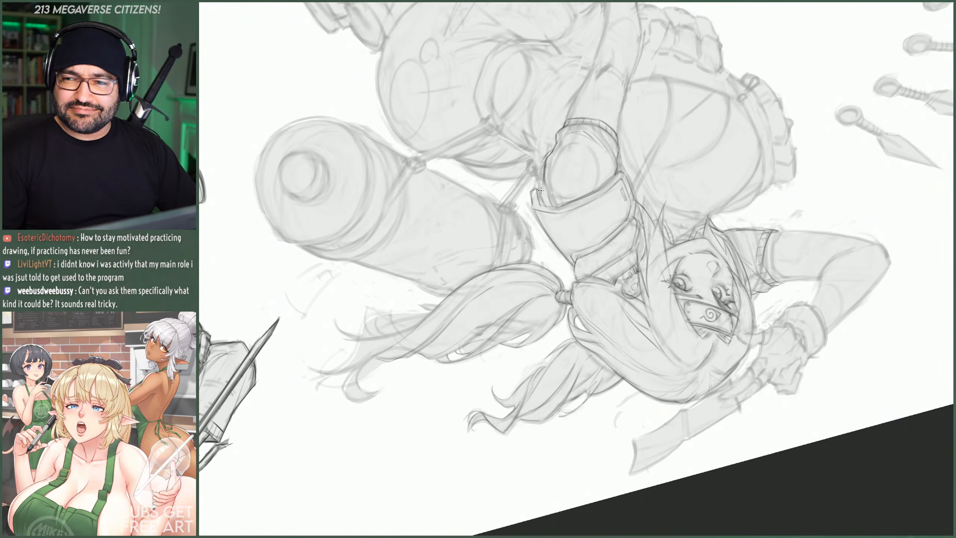
scroll(540, 190, down, 3)
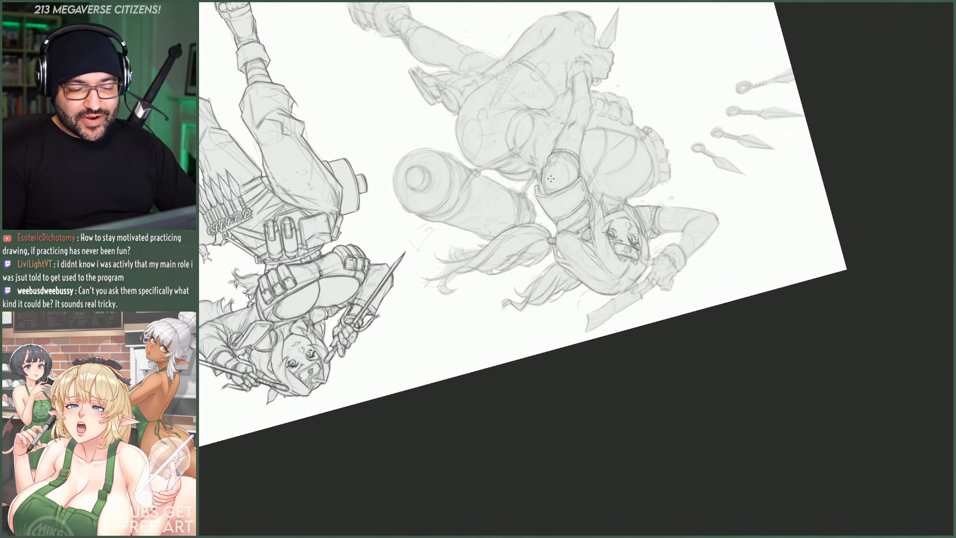
scroll(610, 196, up, 2)
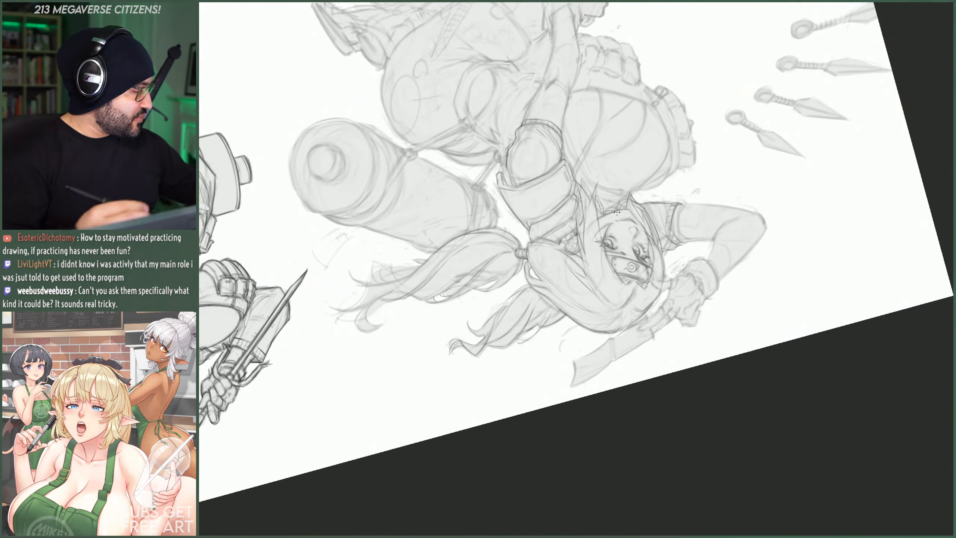
drag(479, 78, 722, 328)
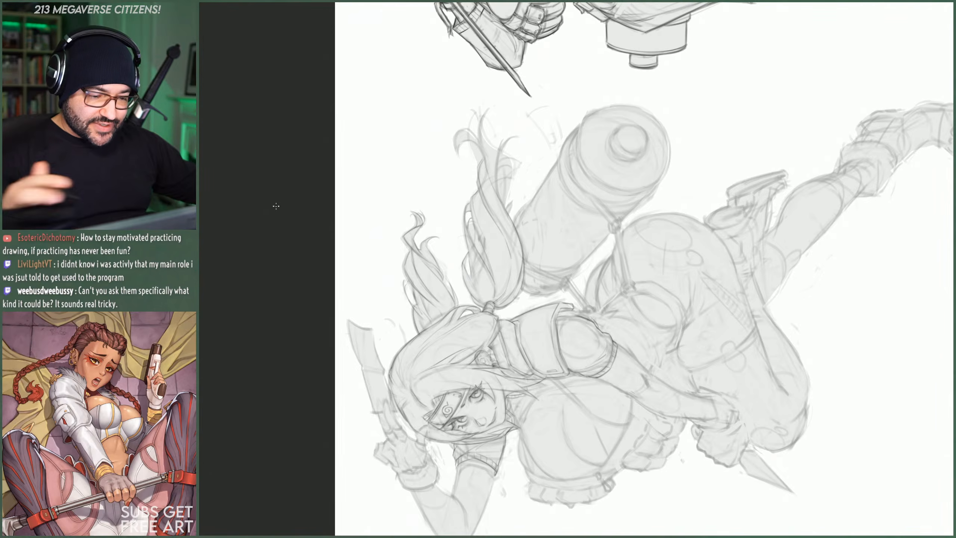
- Draw the ponytail's wavy lower strands, the curled tip and the loose lock beside the scroll with darker lines
drag(468, 78, 564, 286)
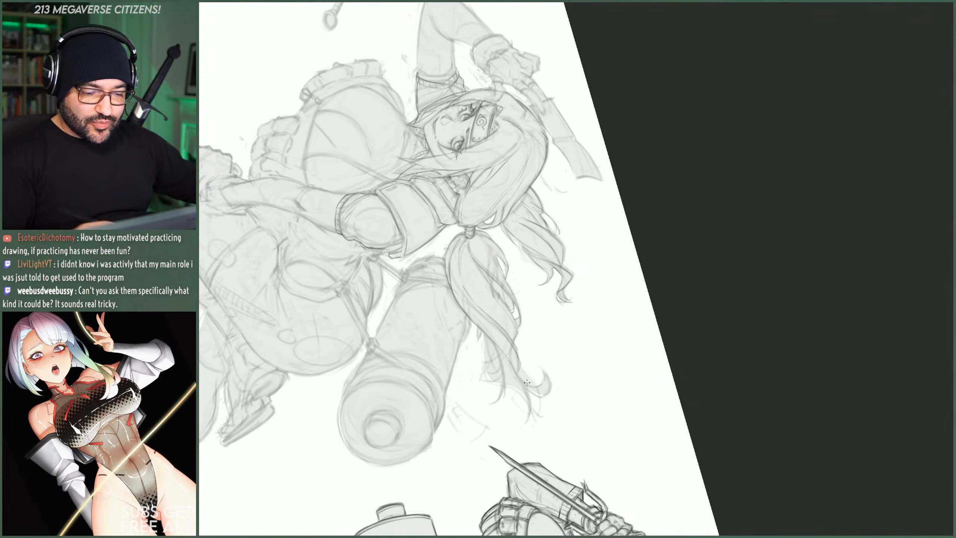
scroll(604, 281, down, 5)
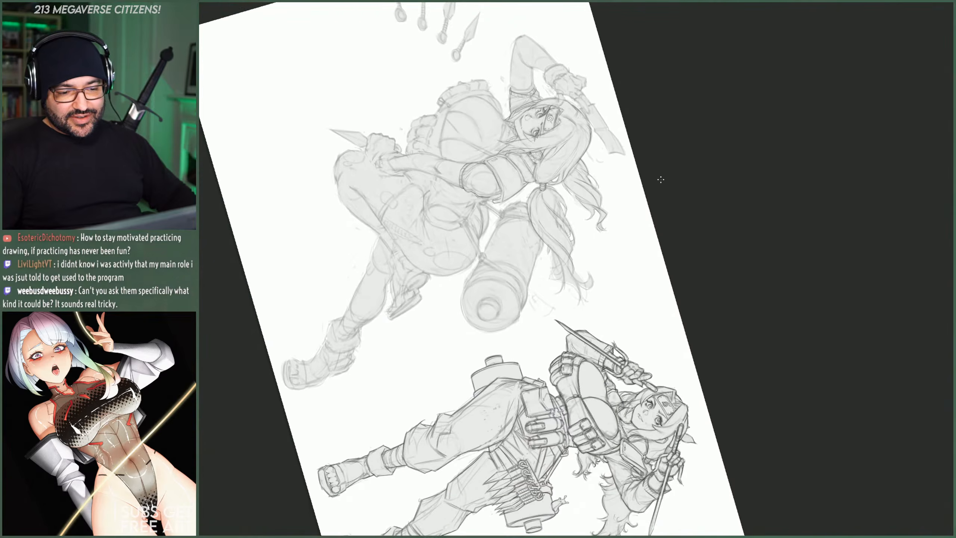
scroll(540, 265, up, 5)
scroll(574, 244, up, 2)
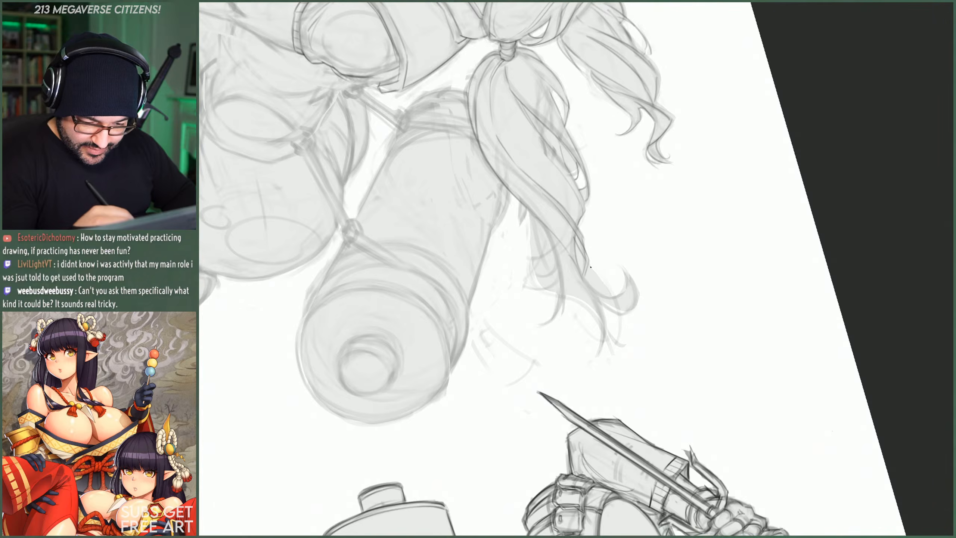
mouse_move(590, 267)
mouse_down()
mouse_move(621, 342)
mouse_move(607, 283)
mouse_up()
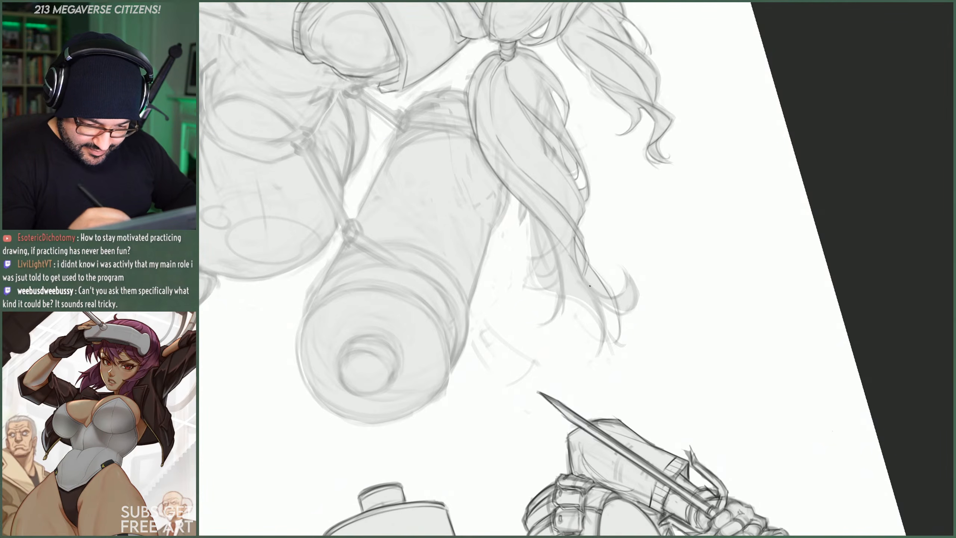
mouse_move(578, 253)
mouse_down()
mouse_move(605, 296)
mouse_move(634, 290)
mouse_up()
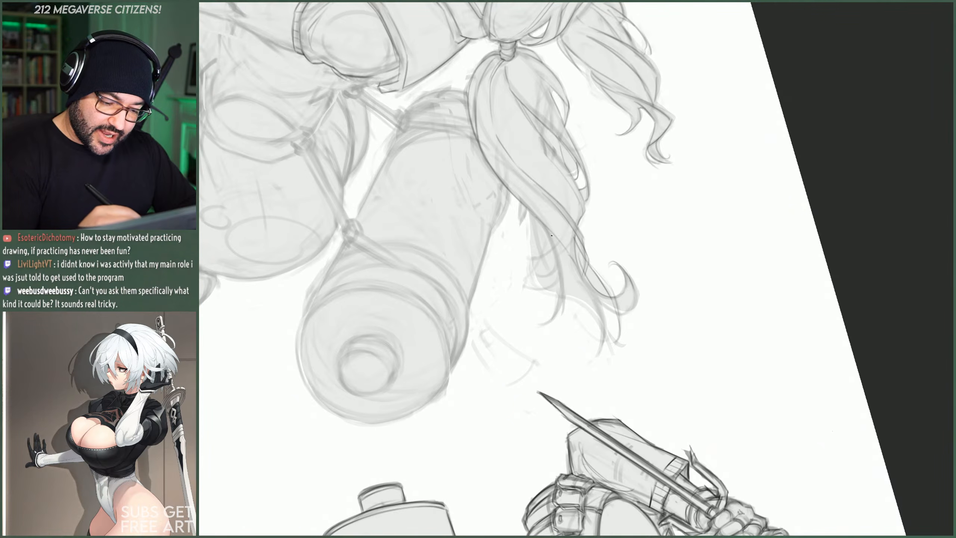
mouse_move(553, 240)
mouse_down()
mouse_move(546, 322)
mouse_move(563, 304)
mouse_up()
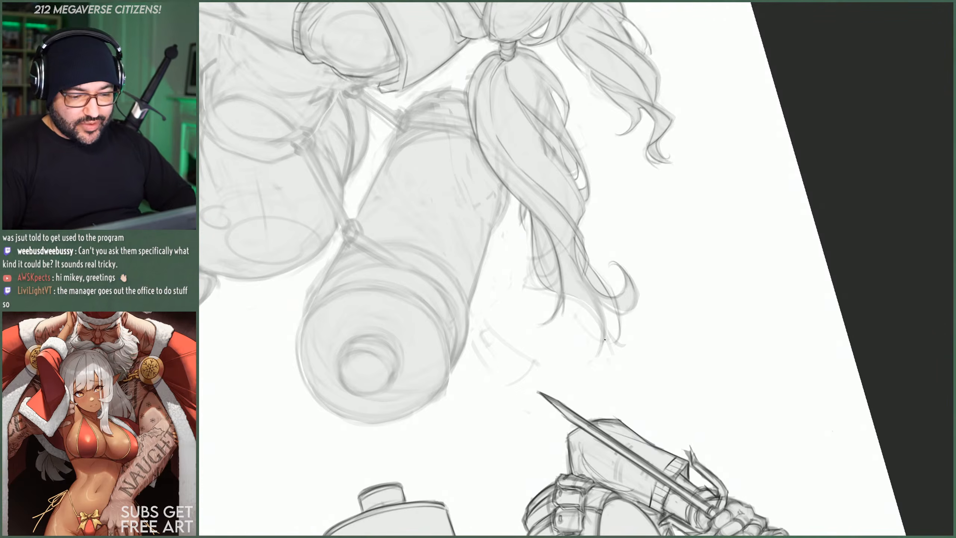
- Examine the refined ponytail within the whole running figure and compare it with the finished standing figure
mouse_move(434, 482)
mouse_down()
mouse_move(471, 489)
mouse_move(672, 218)
mouse_move(642, 165)
mouse_up()
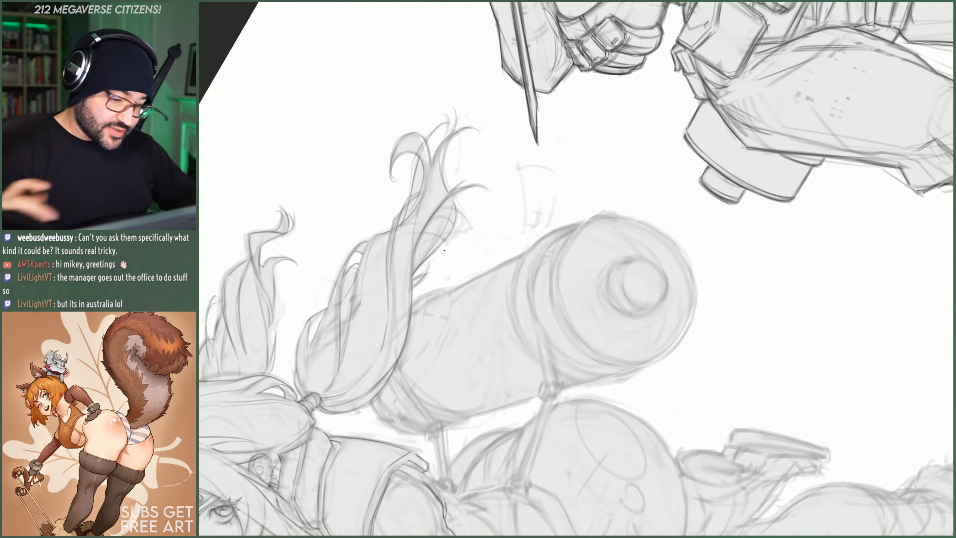
scroll(485, 188, down, 4)
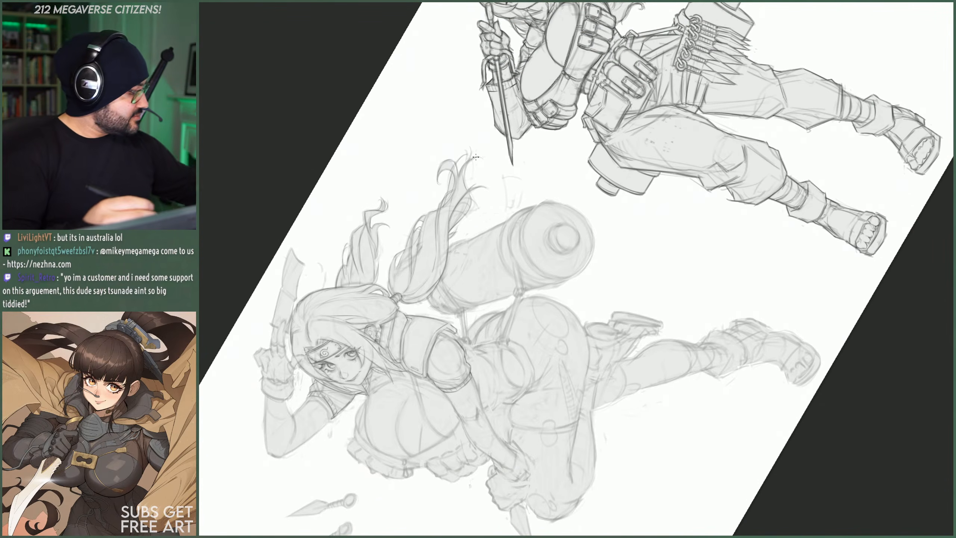
mouse_move(447, 97)
mouse_down()
mouse_move(608, 109)
mouse_move(664, 132)
mouse_up()
key(Escape)
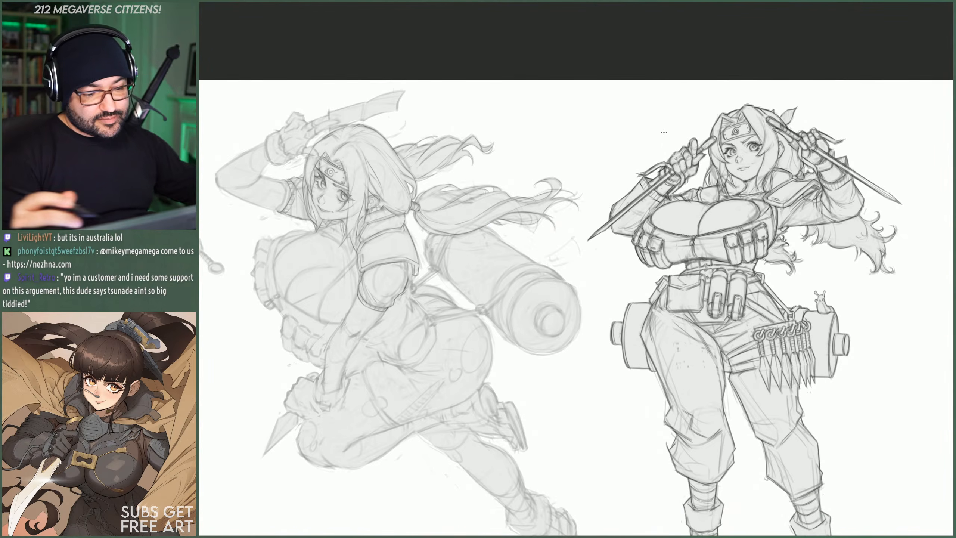
scroll(594, 106, down, 4)
scroll(327, 177, up, 5)
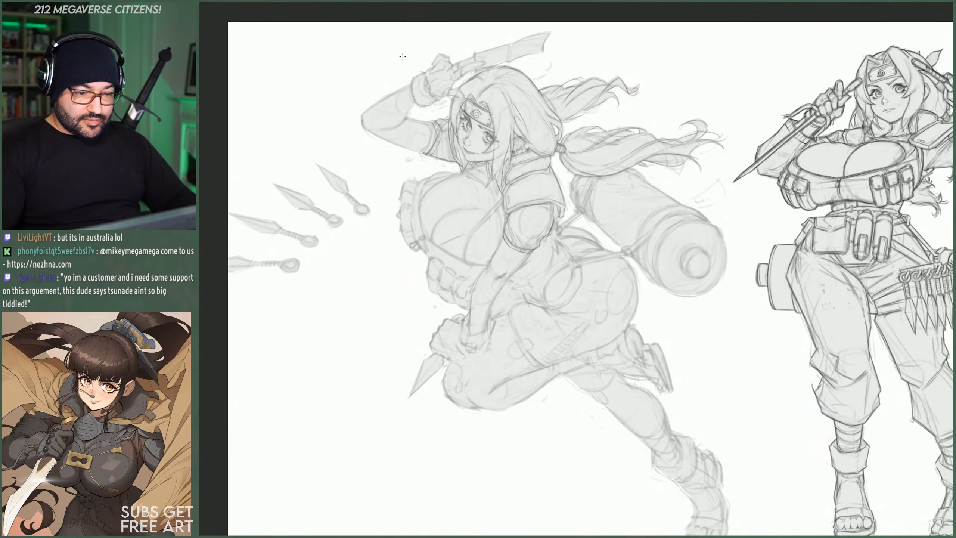
scroll(404, 66, up, 1)
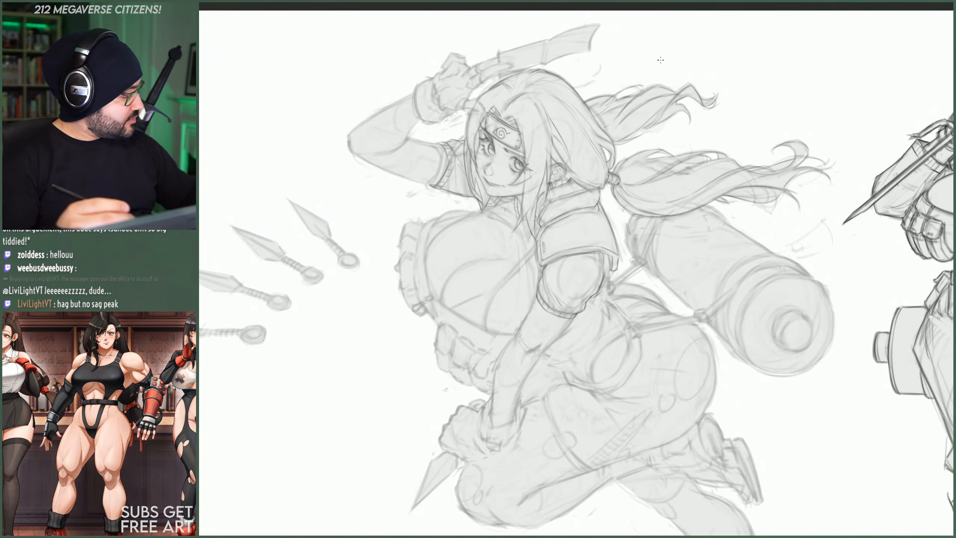
- Draw the raised arm's outer contour around the elbow, the inner elbow fold and the upper arm's inner edge
drag(628, 81, 602, 142)
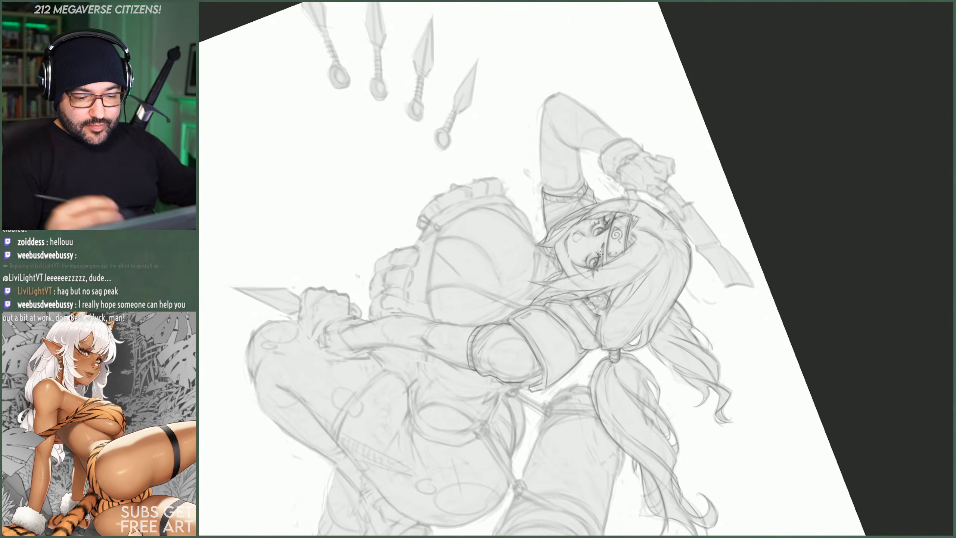
scroll(602, 141, up, 3)
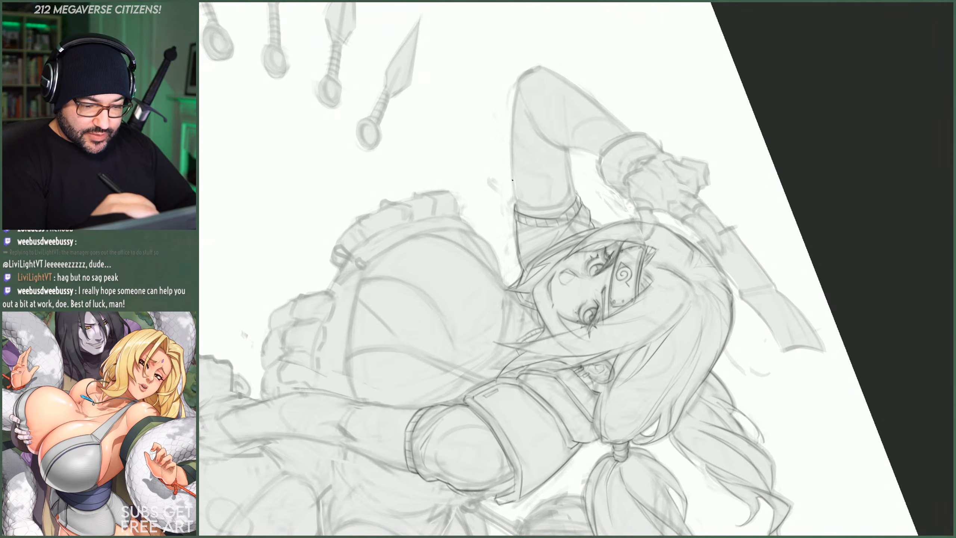
mouse_move(512, 177)
mouse_down()
mouse_move(519, 211)
mouse_move(510, 118)
mouse_move(531, 67)
mouse_move(602, 109)
mouse_up()
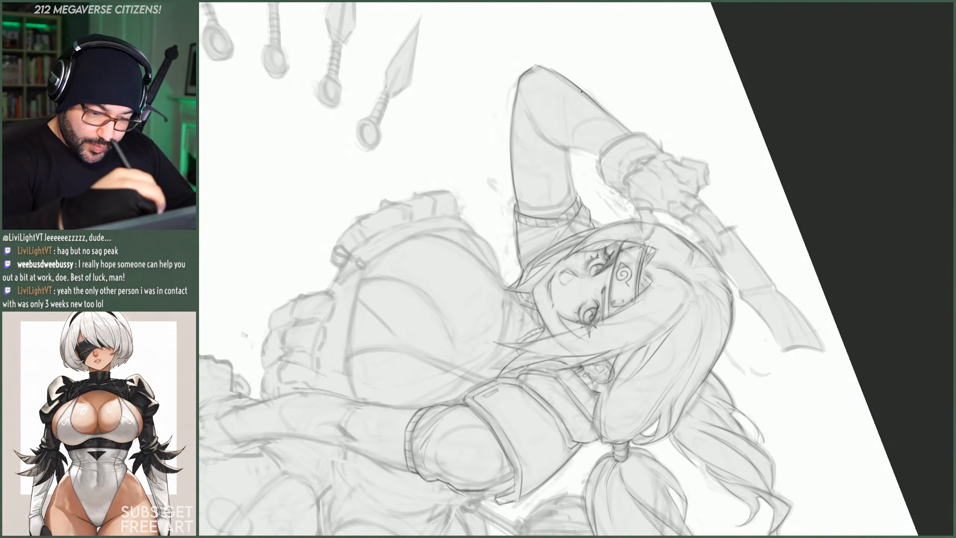
drag(531, 111, 568, 148)
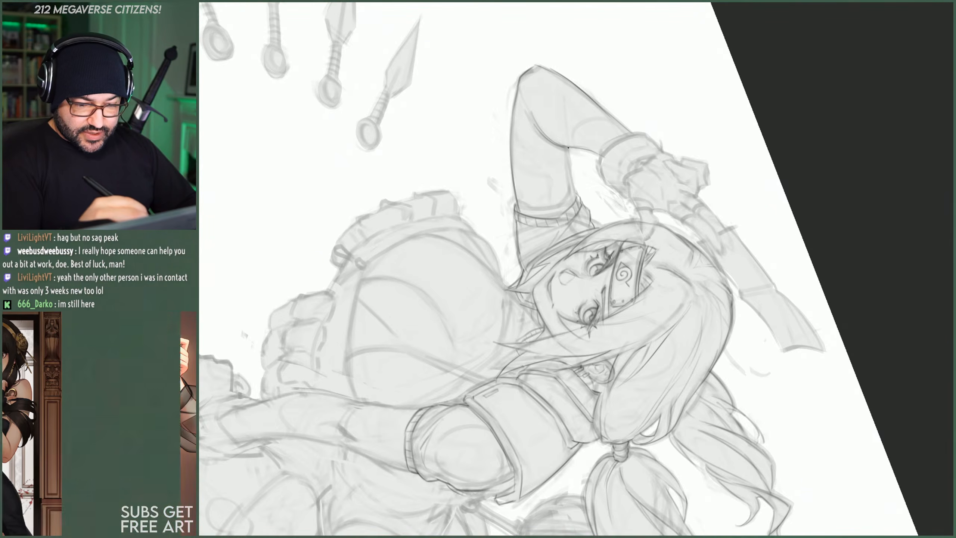
drag(575, 198, 569, 153)
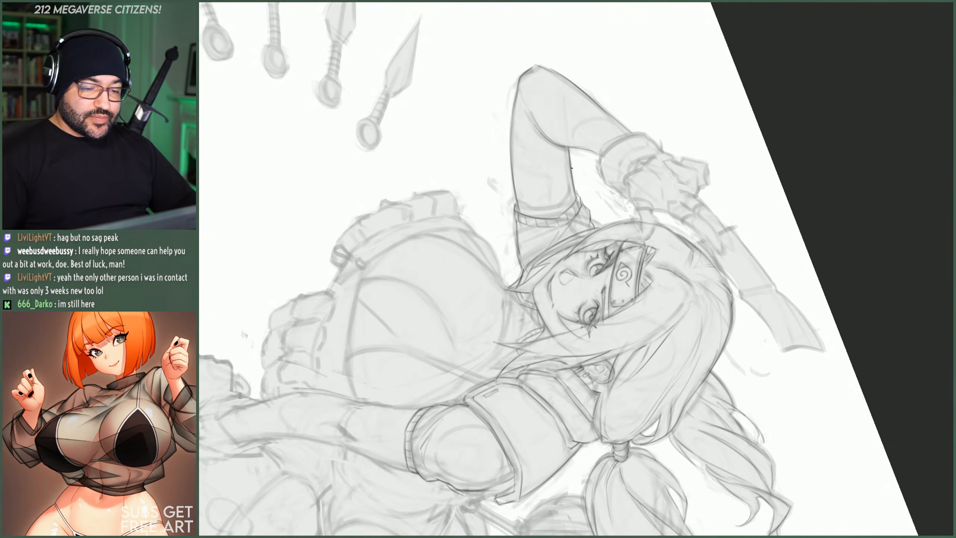
- Duplicate the current layer and compare the whole sketch with and without the copy through undo and redo
scroll(560, 152, down, 3)
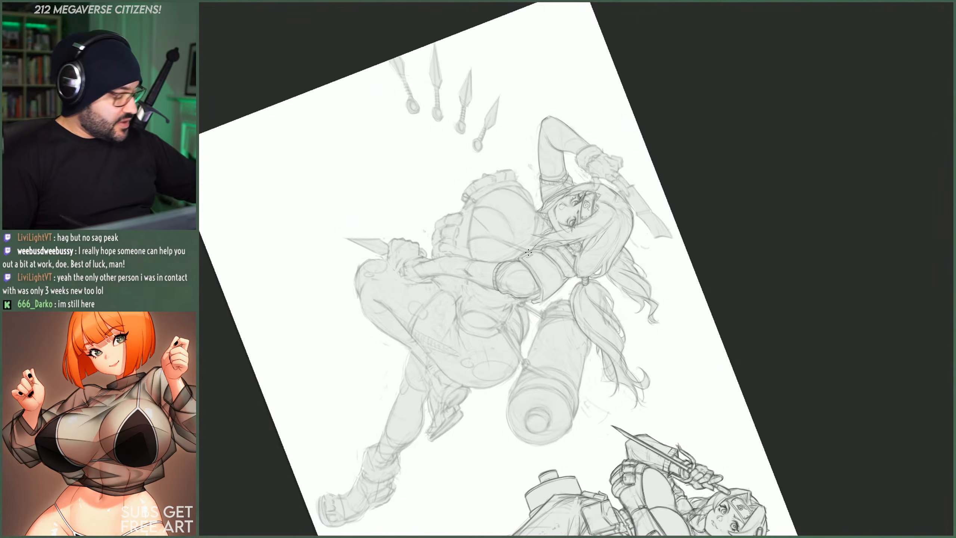
key(r)
drag(566, 402, 705, 247)
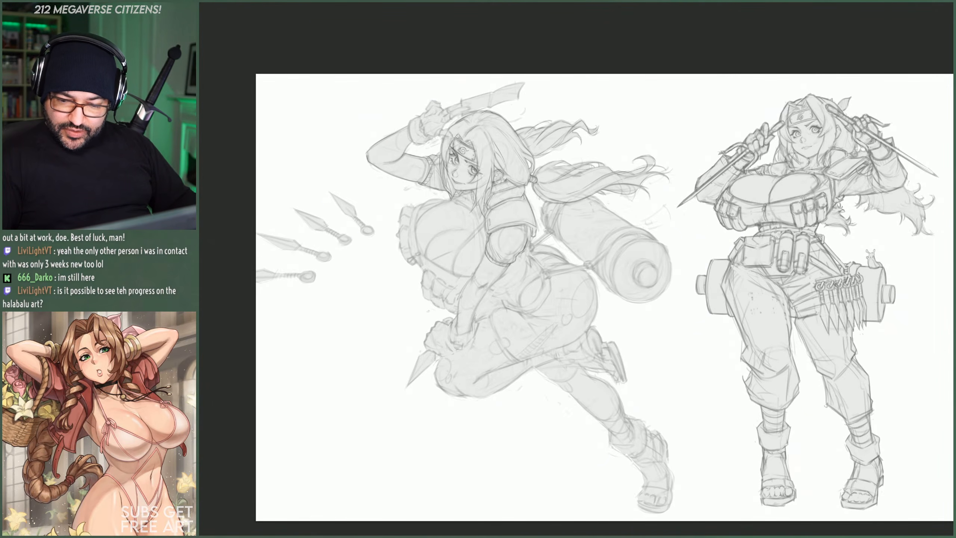
key(ctrl+j)
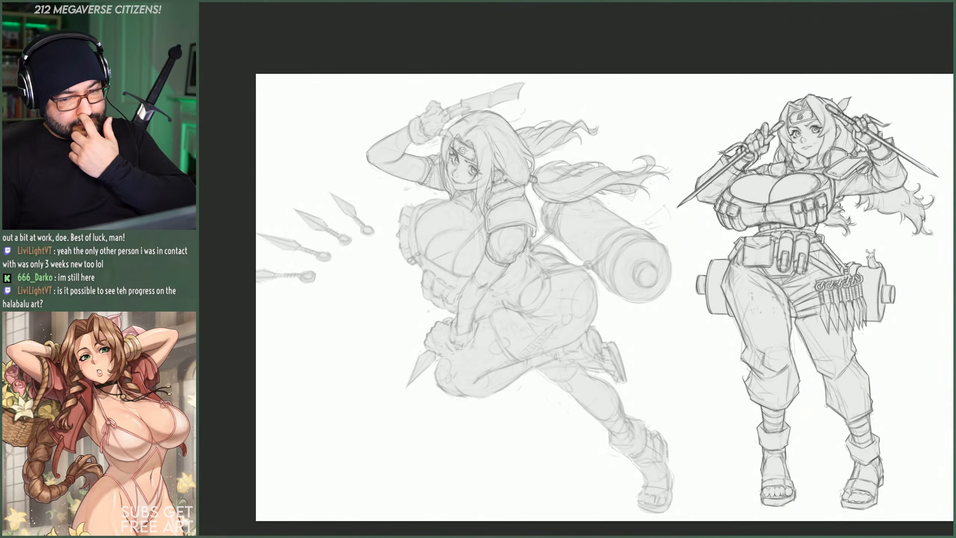
key(ctrl+z)
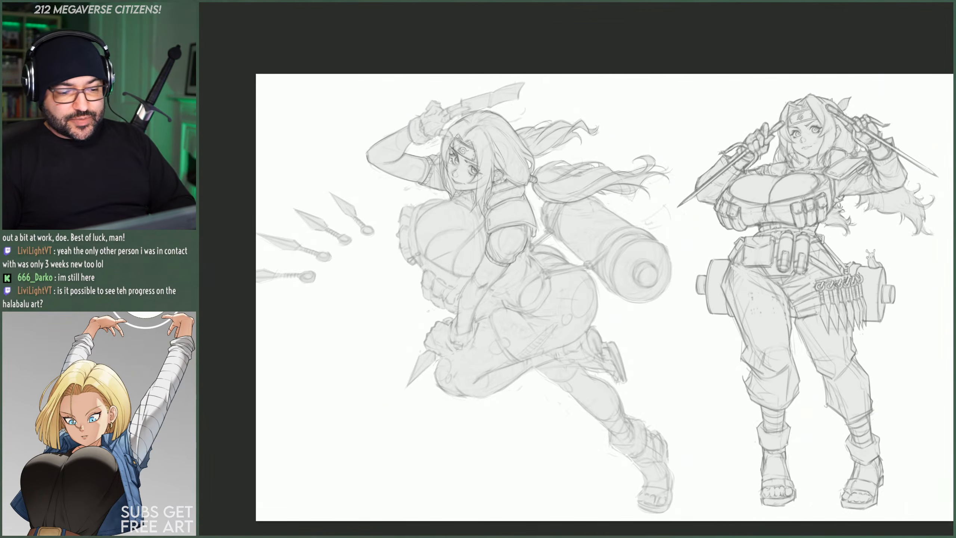
key(ctrl+shift+z)
scroll(451, 194, up, 4)
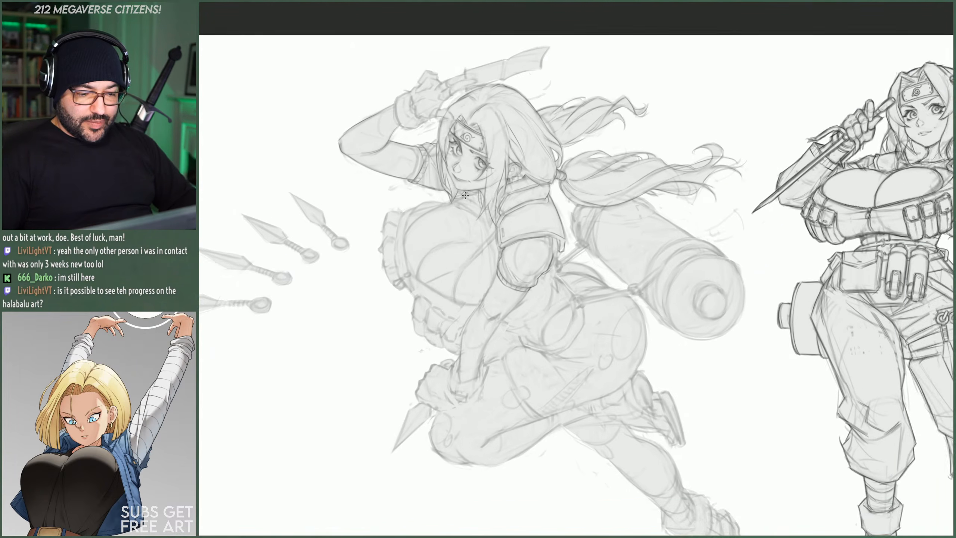
scroll(512, 125, down, 3)
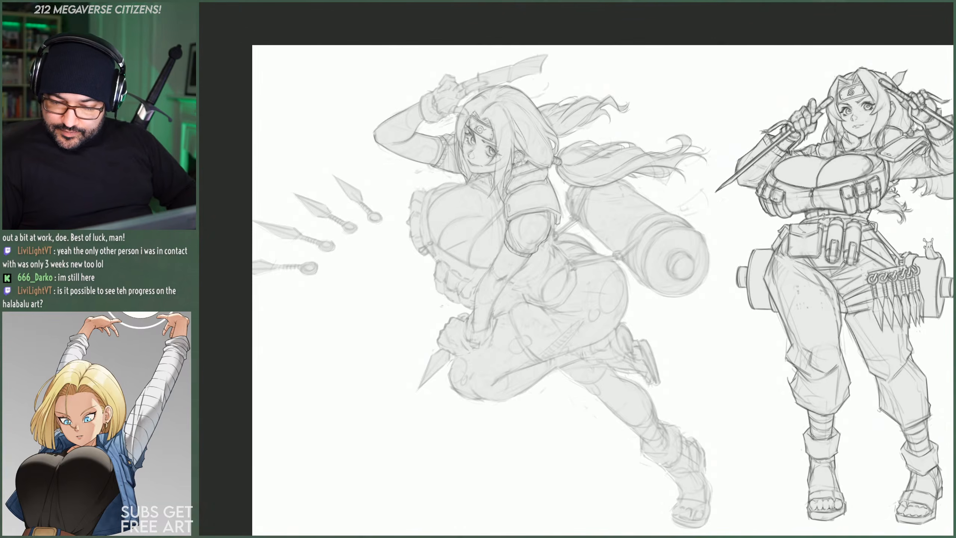
- Compare the running figure with and without the last change and with the layer hidden and shown
key(ctrl+z)
key(ctrl+shift+z)
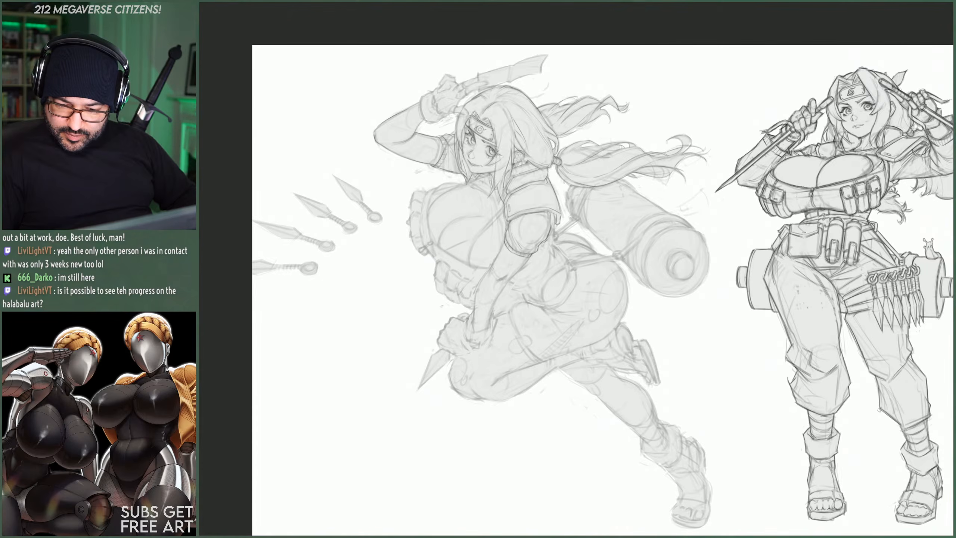
key(ctrl+comma)
key(ctrl+comma)
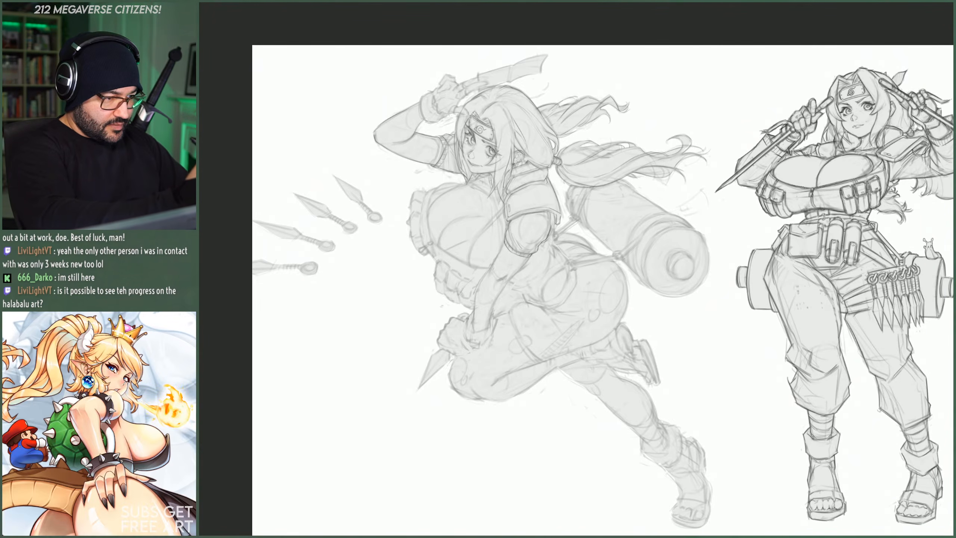
mouse_move(113, 2)
click(170, 2)
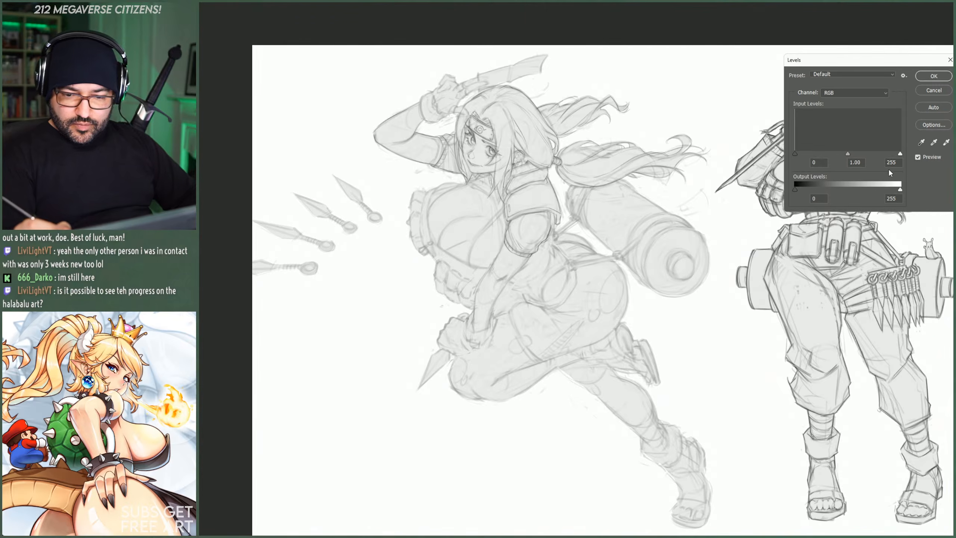
click(900, 189)
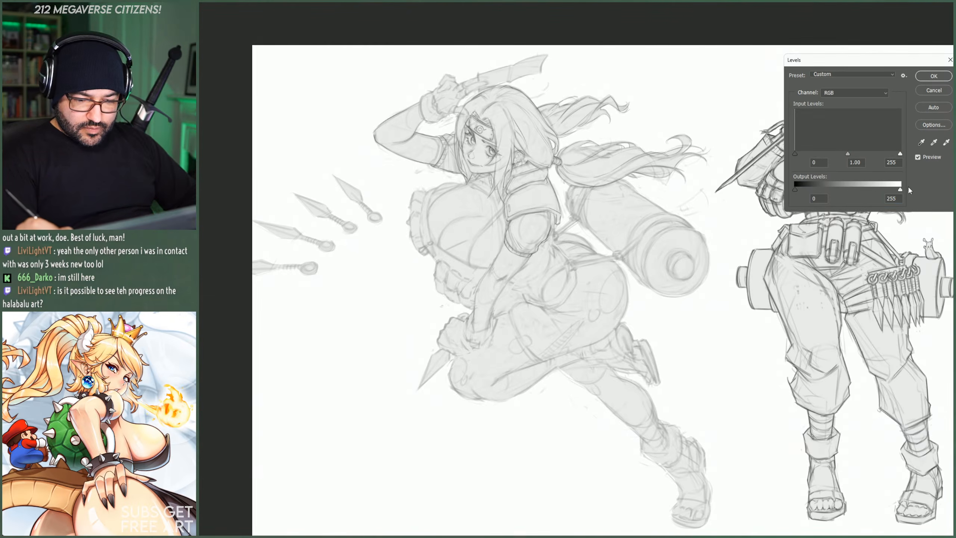
drag(796, 153, 841, 153)
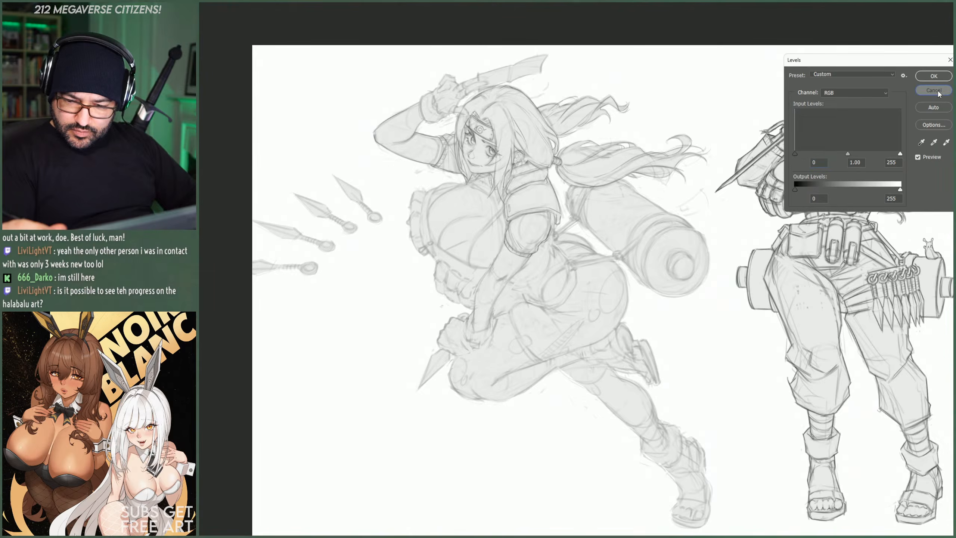
click(936, 77)
key(ctrl+comma)
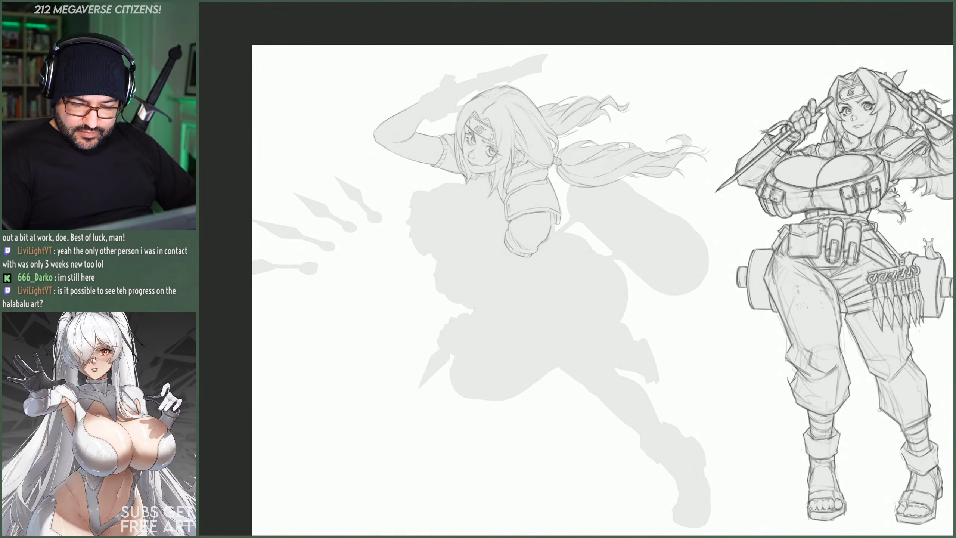
key(ctrl+comma)
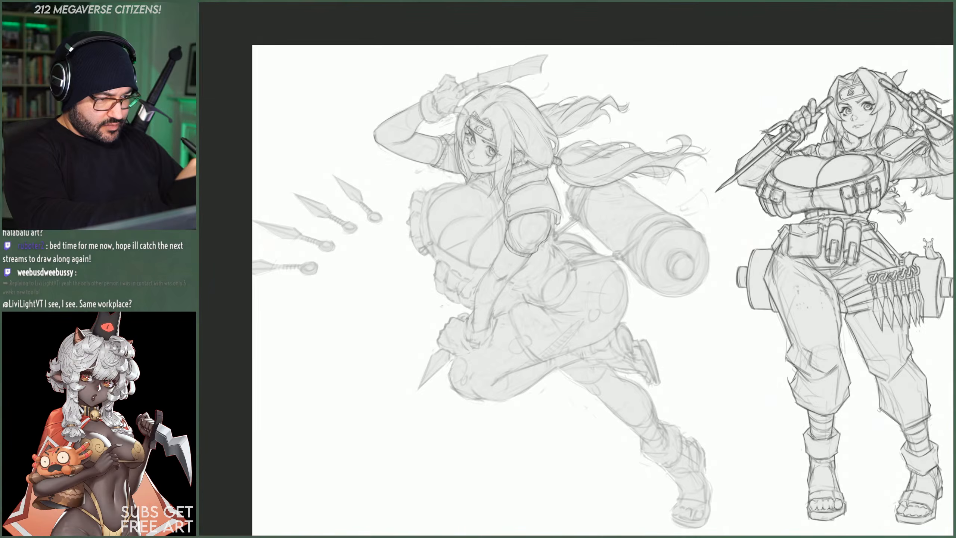
key(ctrl+l)
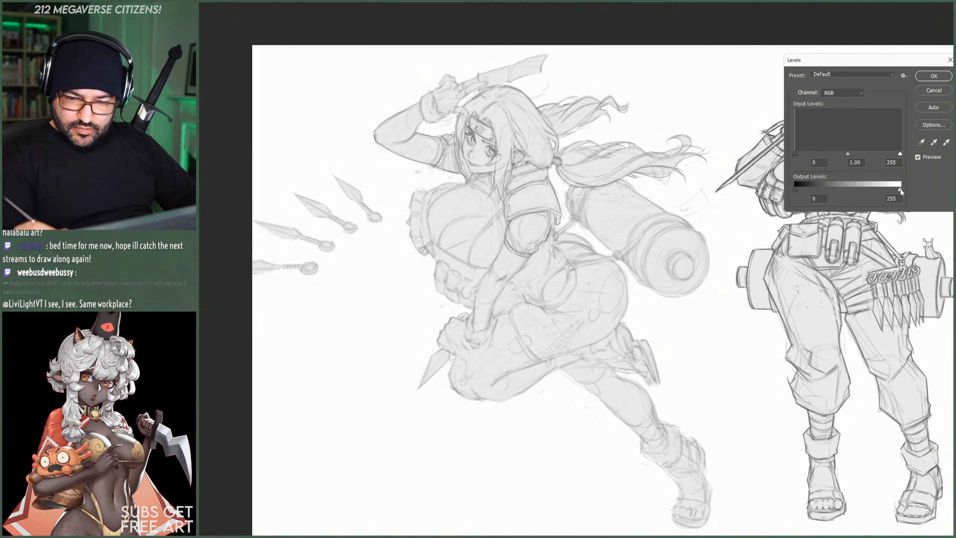
drag(899, 188, 799, 191)
key(ctrl+z)
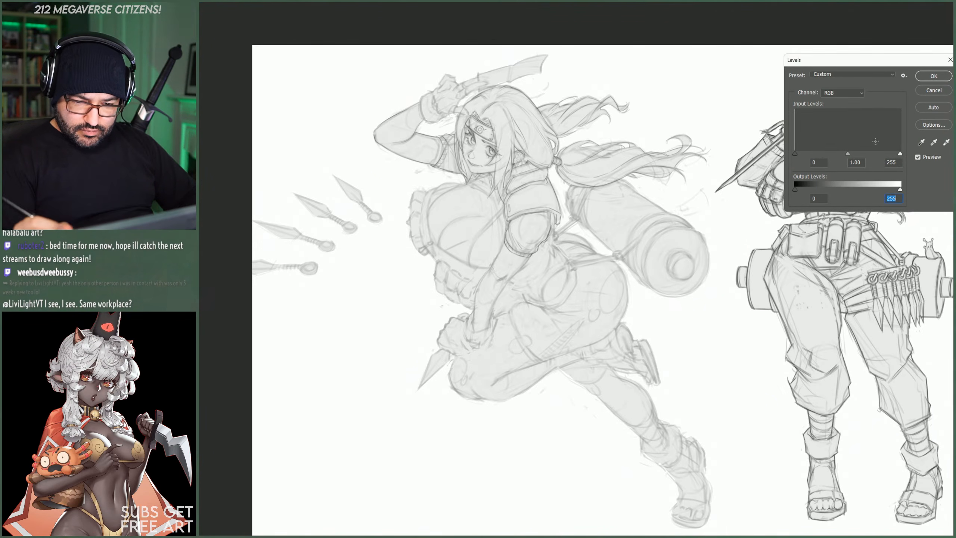
drag(795, 153, 823, 154)
key(ctrl+z)
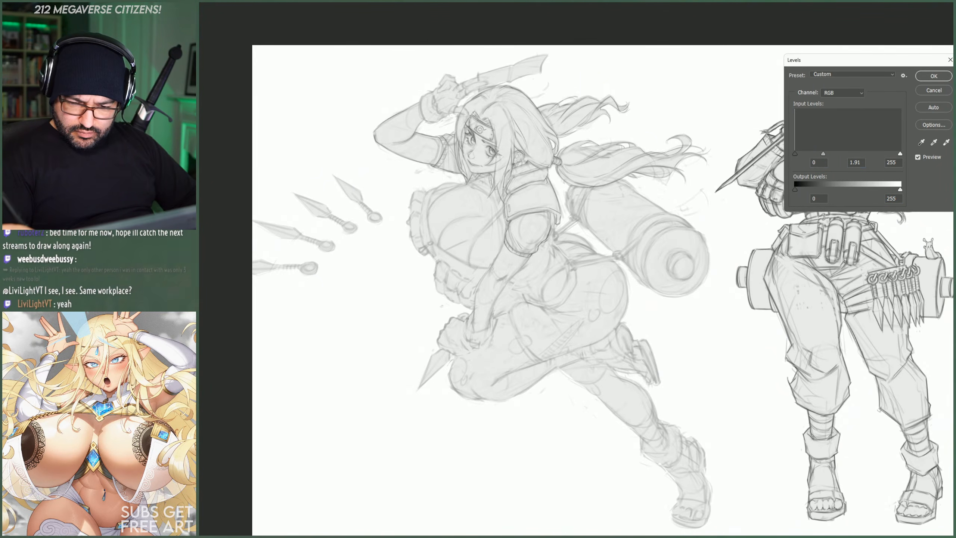
click(938, 91)
- Duplicate the rough sketch layer with TSUNADE YOUNG.psd as the destination document and lower the opacity to lighten its lines
key(ctrl+comma)
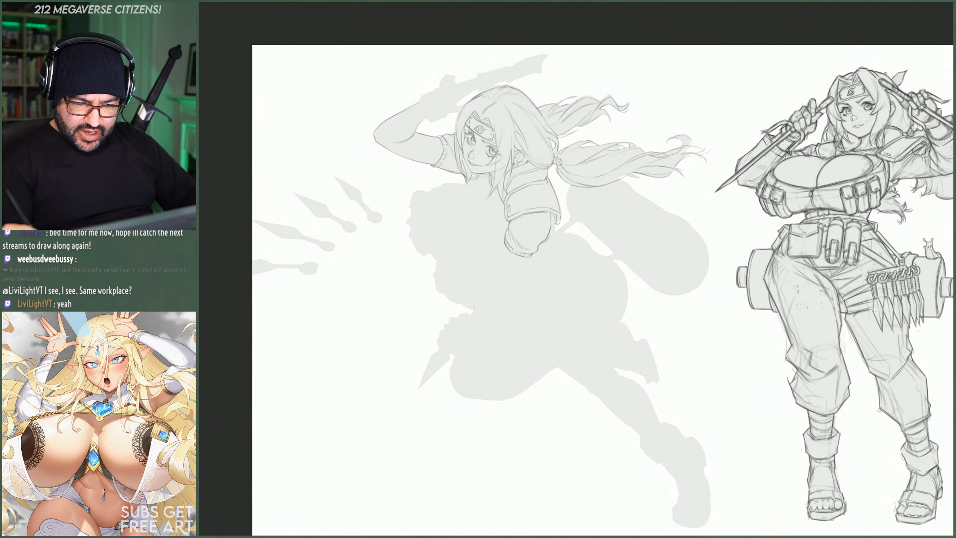
key(ctrl+comma)
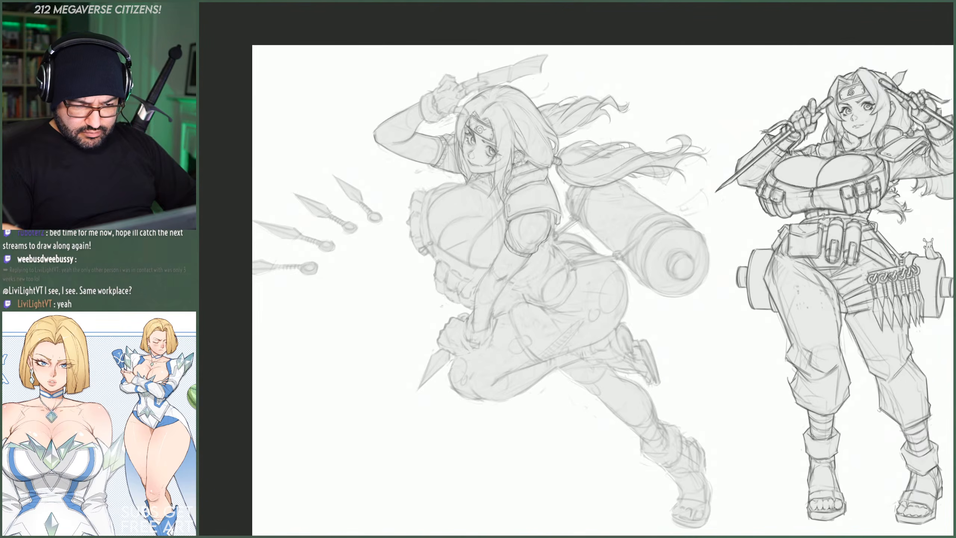
key(ctrl+j)
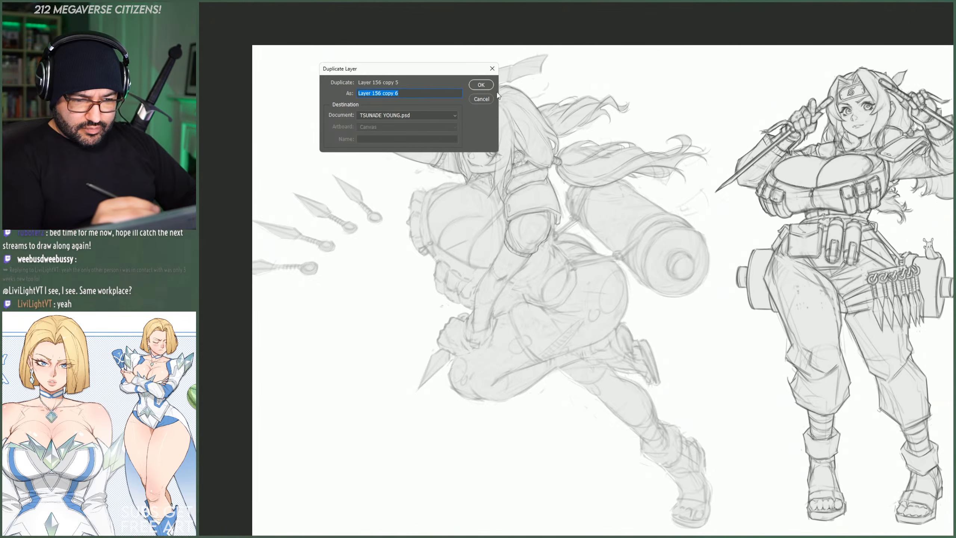
click(485, 83)
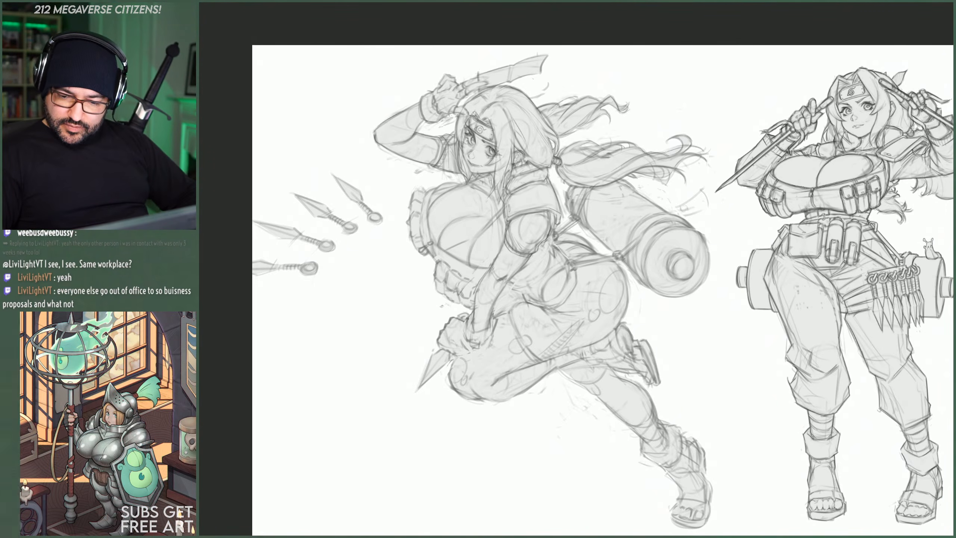
key(5)
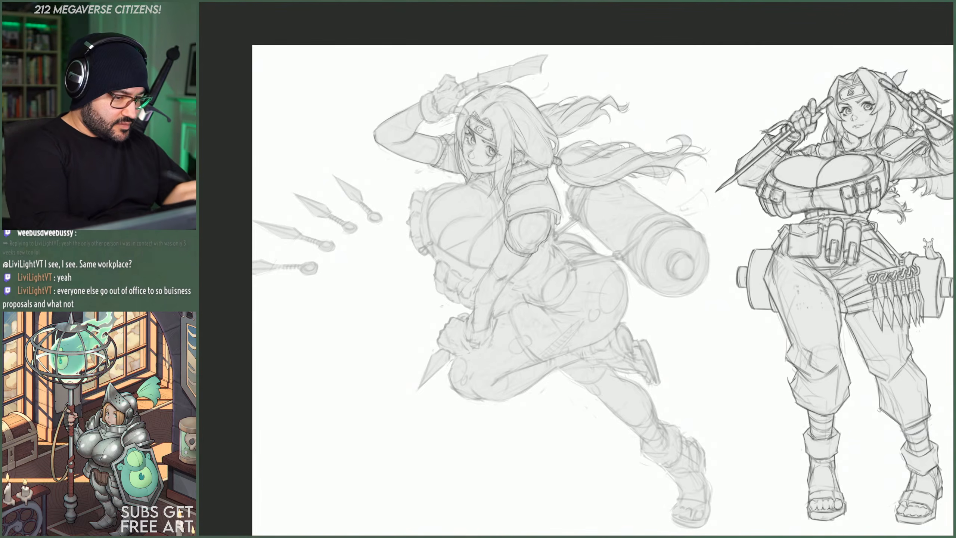
- Choose the Texture Main brush and set its size to 6 px
right_click(585, 350)
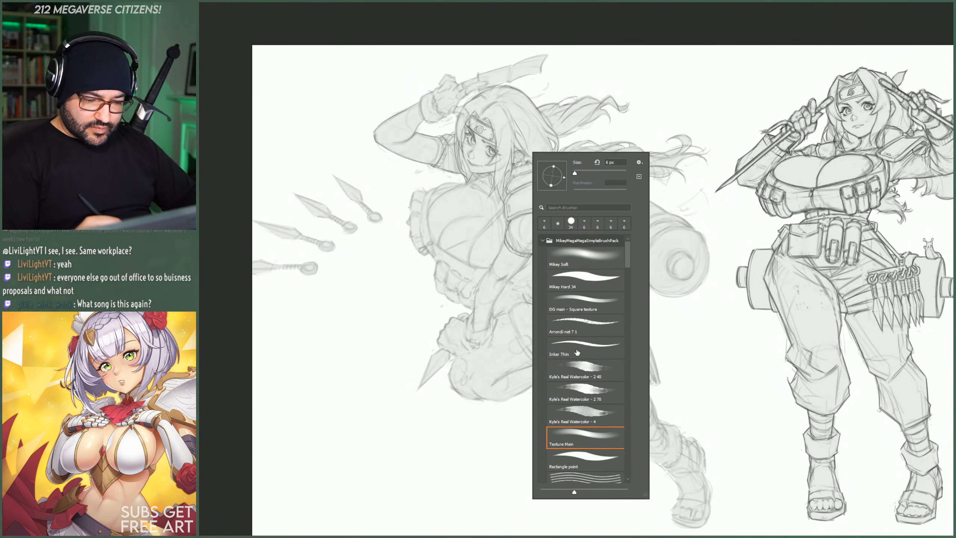
click(582, 437)
click(622, 164)
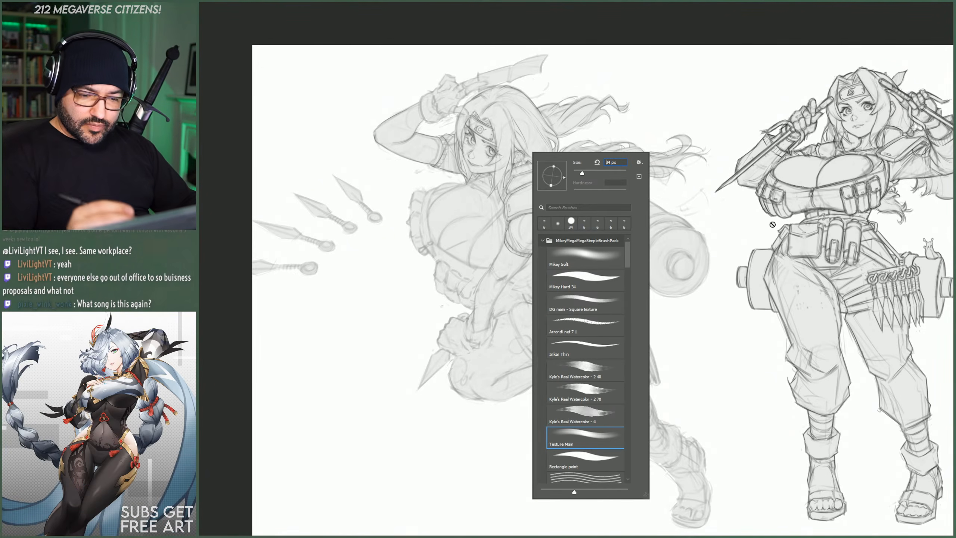
double_click(614, 164)
text(6)
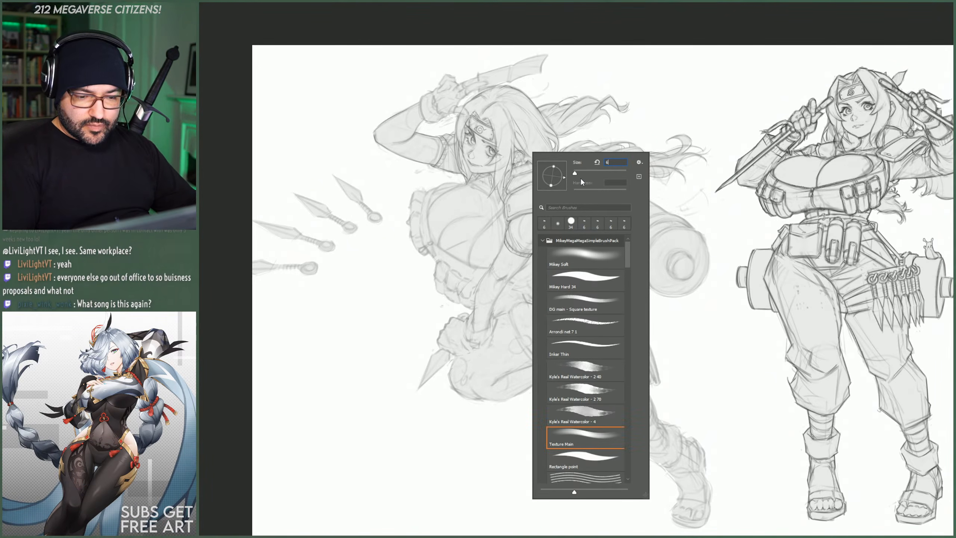
key(Return)
- Compare the upper body with and without the refined lines and examine the running figure as a whole
scroll(424, 71, up, 8)
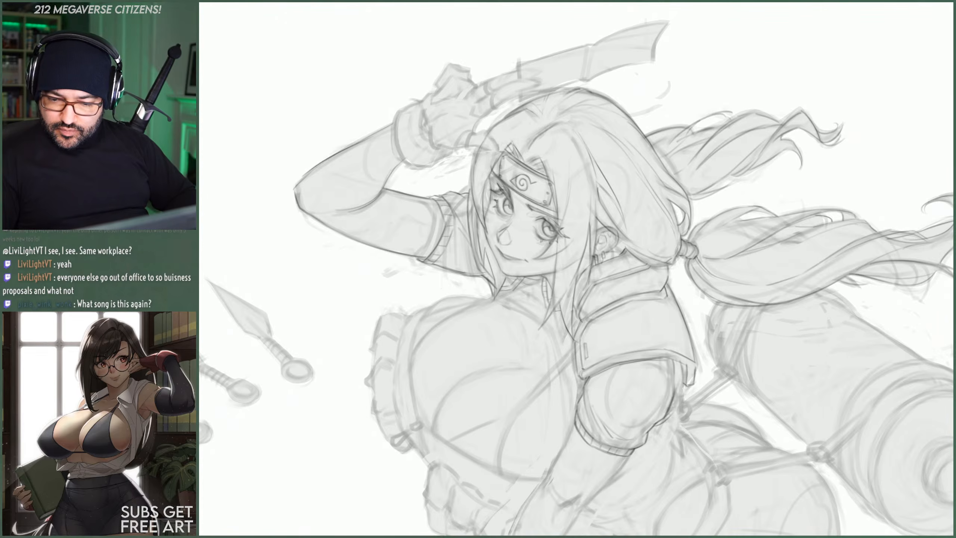
key(ctrl+comma)
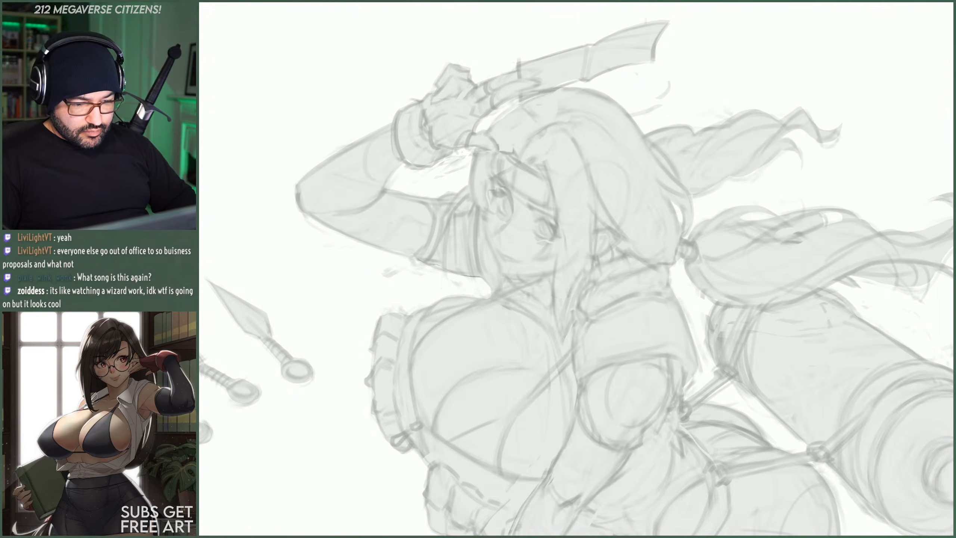
key(ctrl+comma)
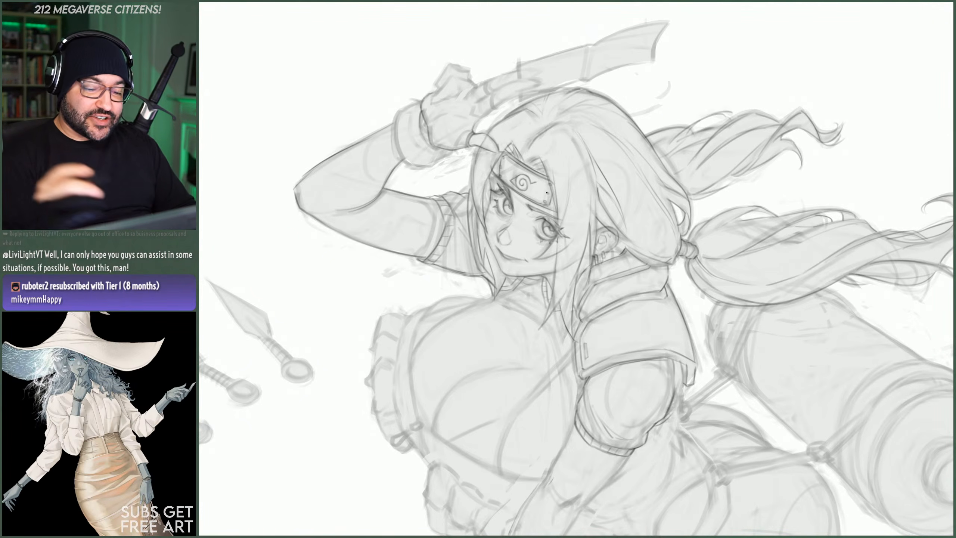
key(ctrl+minus)
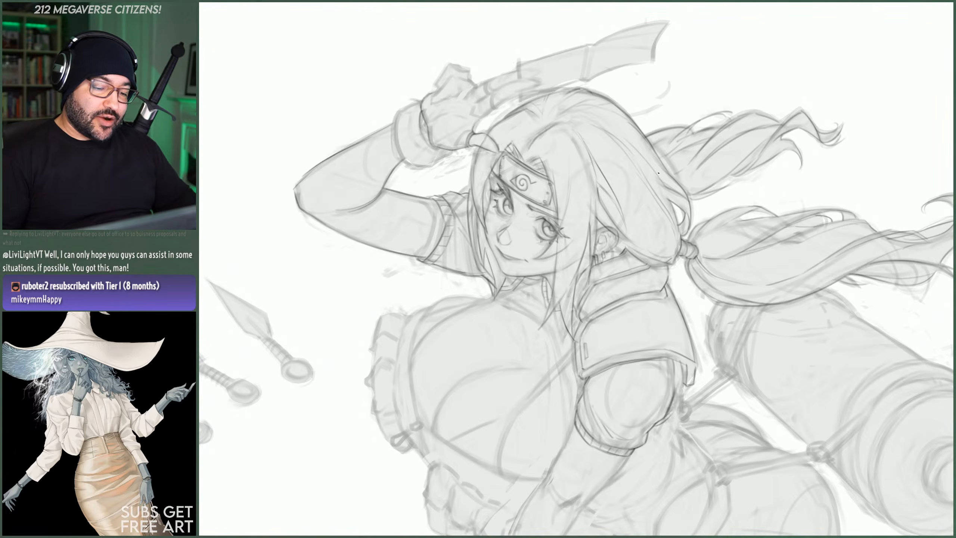
key(ctrl+minus)
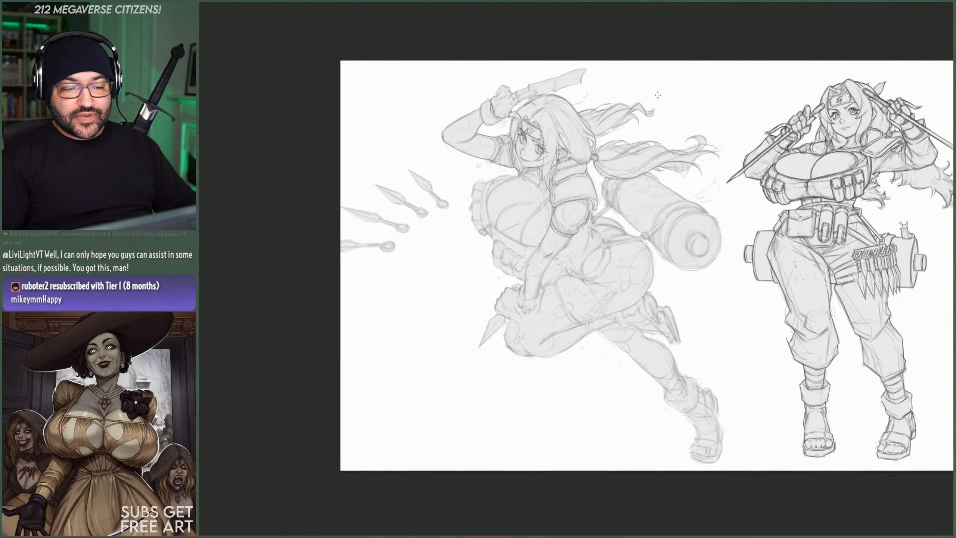
- Draw the raised hand's finger contours and the outer edge of its wrist cuff with darker lines
scroll(572, 92, up, 5)
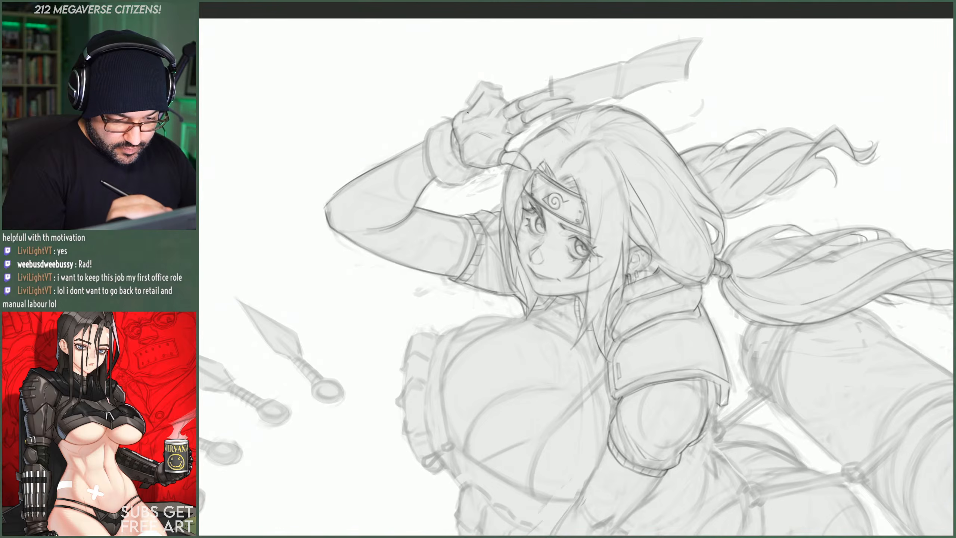
drag(470, 118, 492, 101)
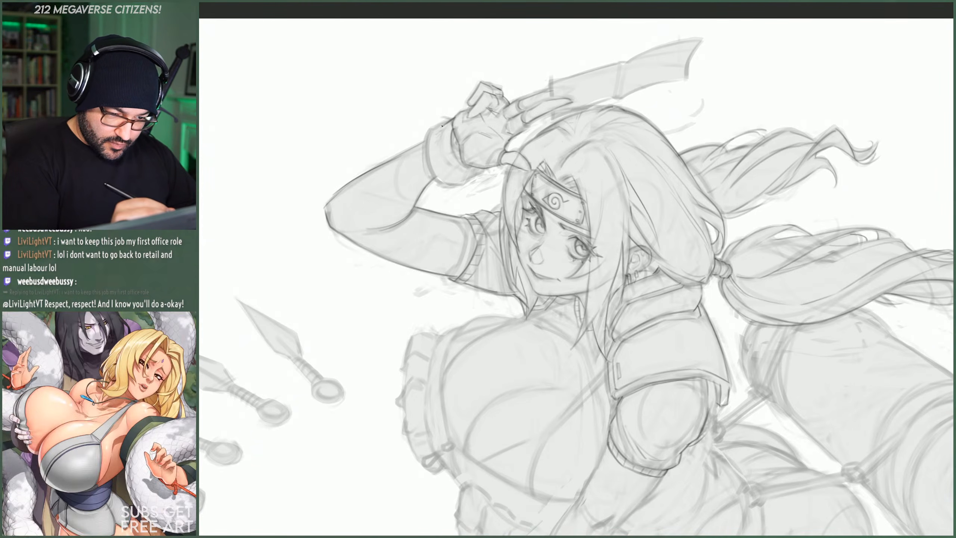
right_click(441, 74)
click(430, 133)
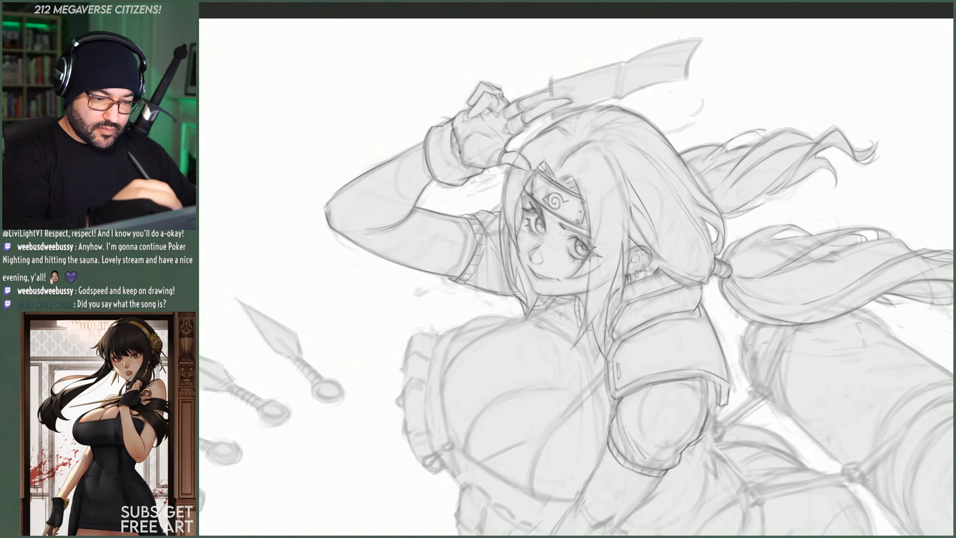
scroll(486, 126, down, 6)
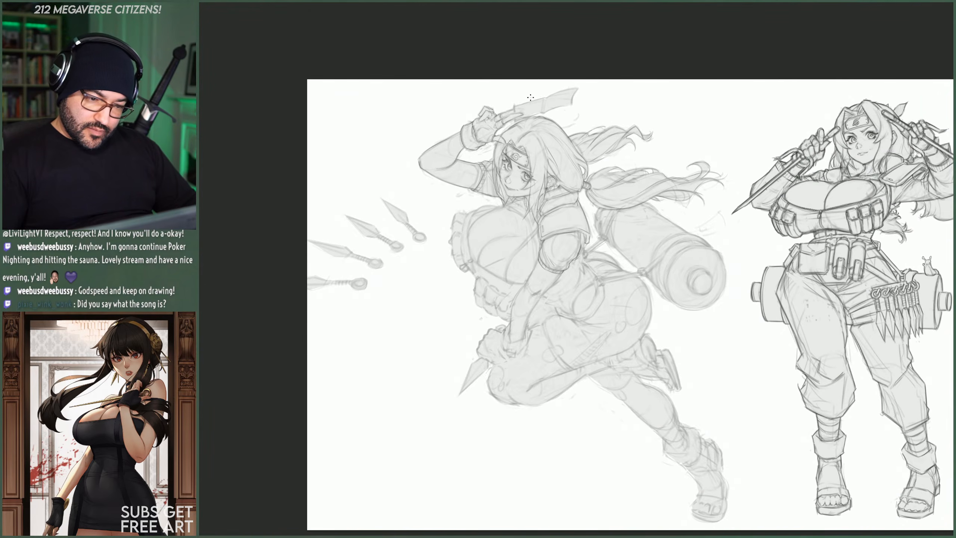
- Draw the raised blade's upper and lower edges, its dividing band and the slanted tip with cleaner lines
scroll(530, 97, up, 6)
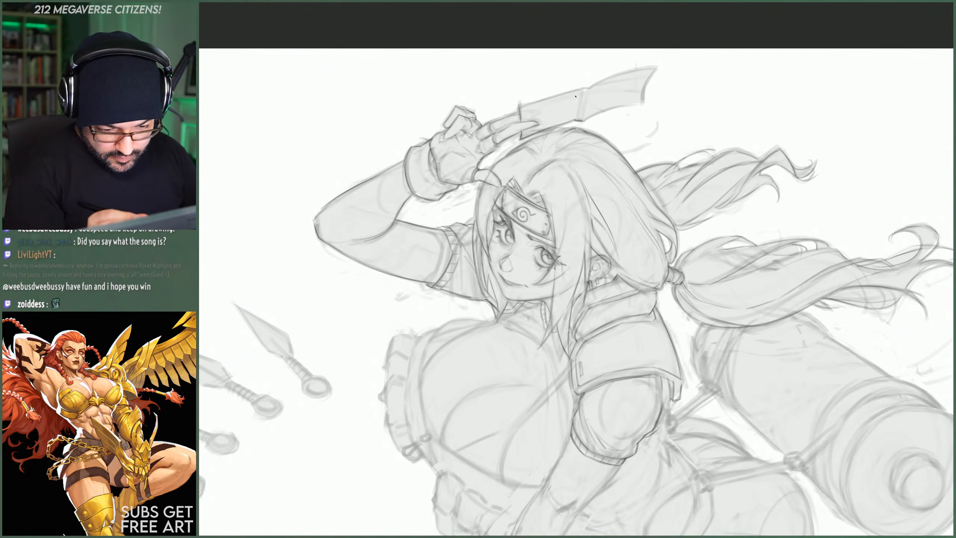
mouse_move(523, 106)
mouse_down()
mouse_move(563, 95)
mouse_move(588, 115)
mouse_move(642, 102)
mouse_up()
drag(587, 89, 654, 69)
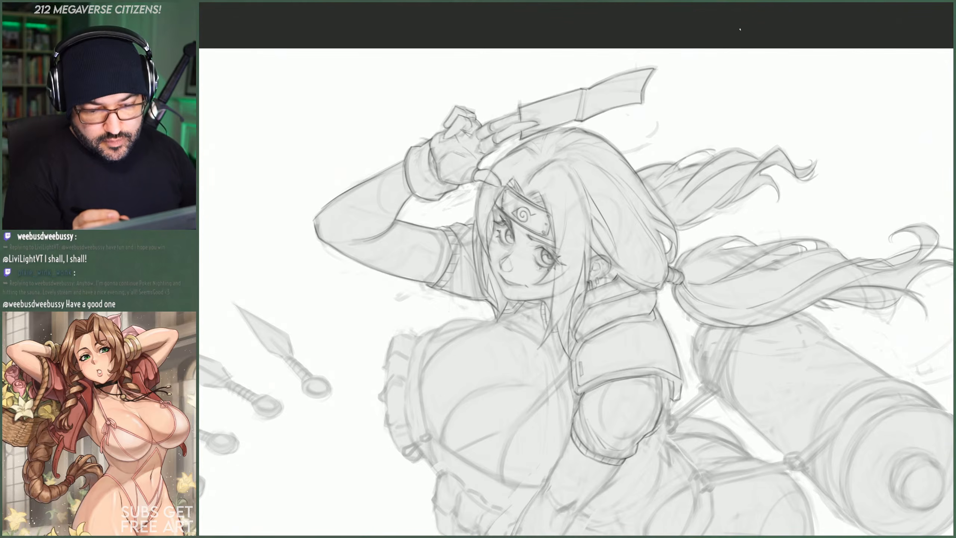
scroll(512, 68, down, 5)
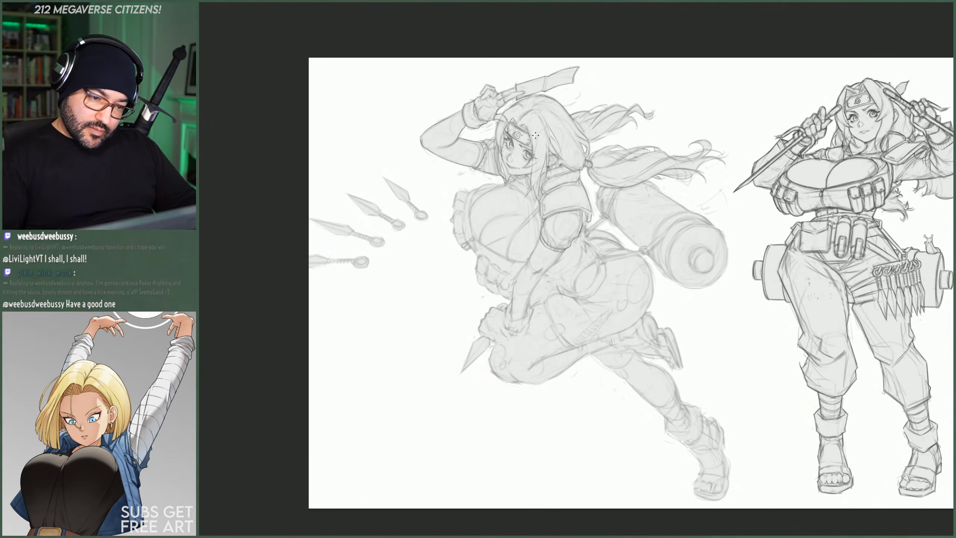
- Draw the neckline and the vest's front edge running down from the collar beside the hanging hair strands
scroll(523, 195, up, 3)
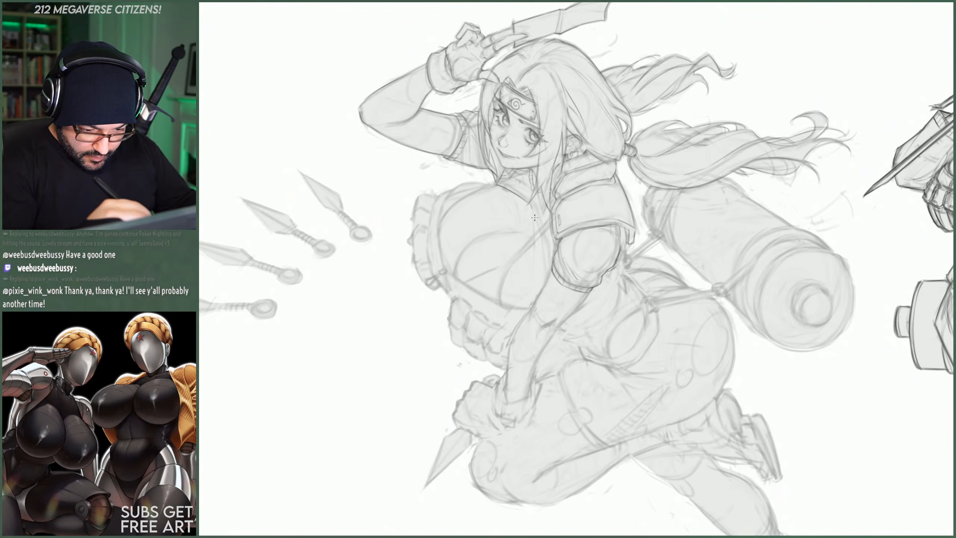
drag(530, 207, 547, 258)
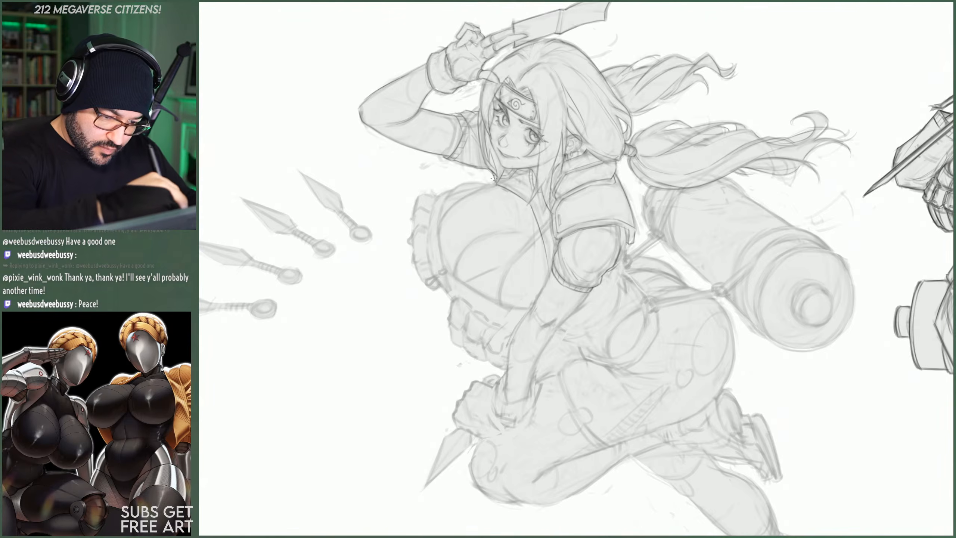
mouse_move(501, 183)
mouse_down()
mouse_move(528, 200)
mouse_move(539, 226)
mouse_up()
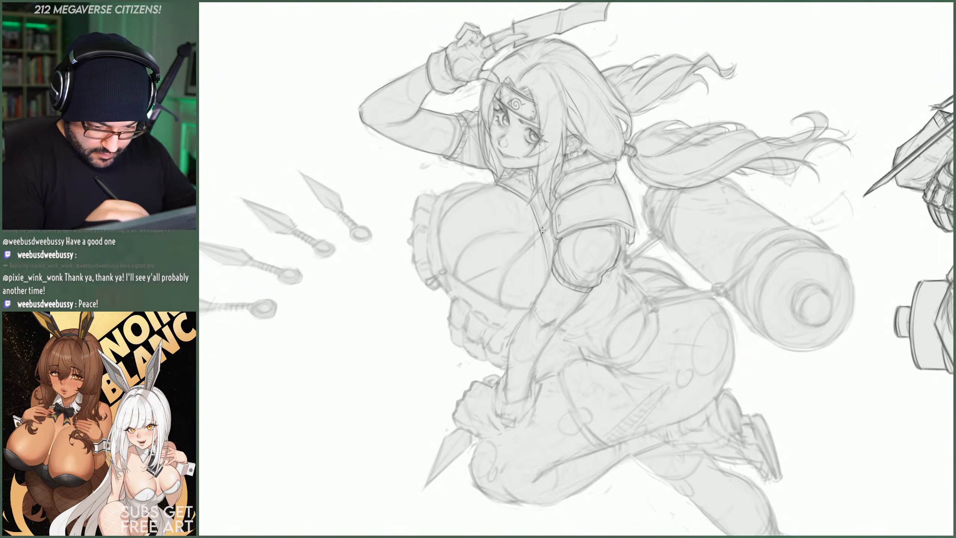
drag(532, 201, 549, 257)
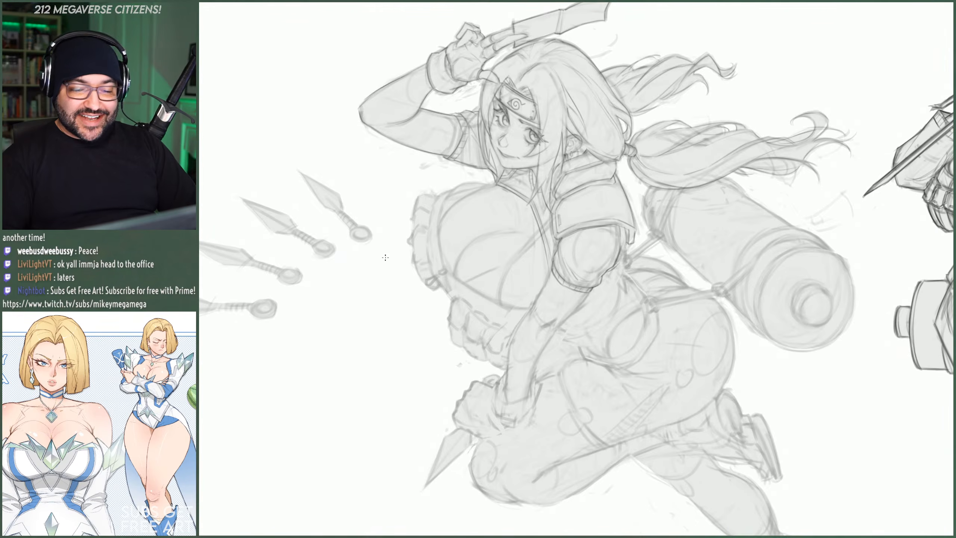
scroll(529, 215, down, 2)
scroll(536, 258, up, 4)
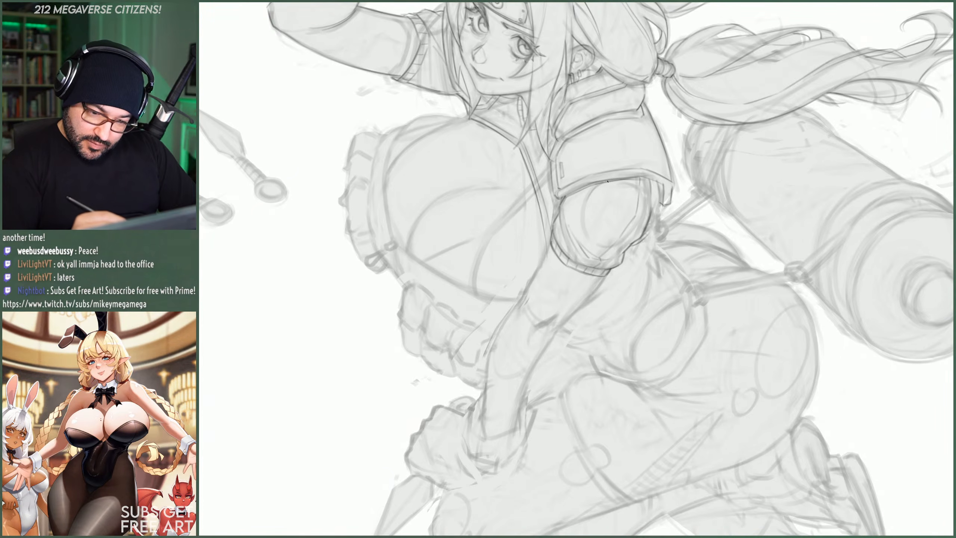
- Draw both sides of the oval patch on the near upper-arm sleeve with darker lines
drag(585, 213, 596, 244)
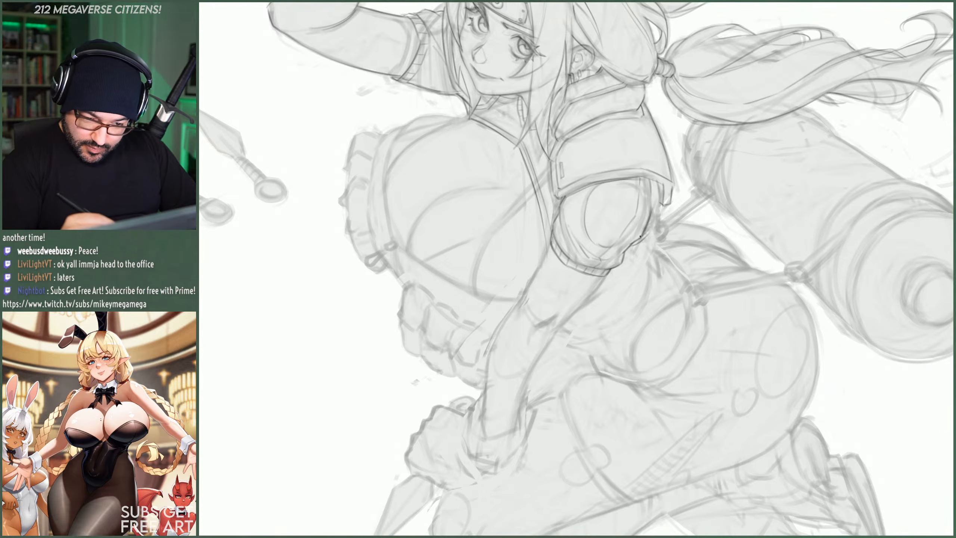
drag(644, 211, 642, 184)
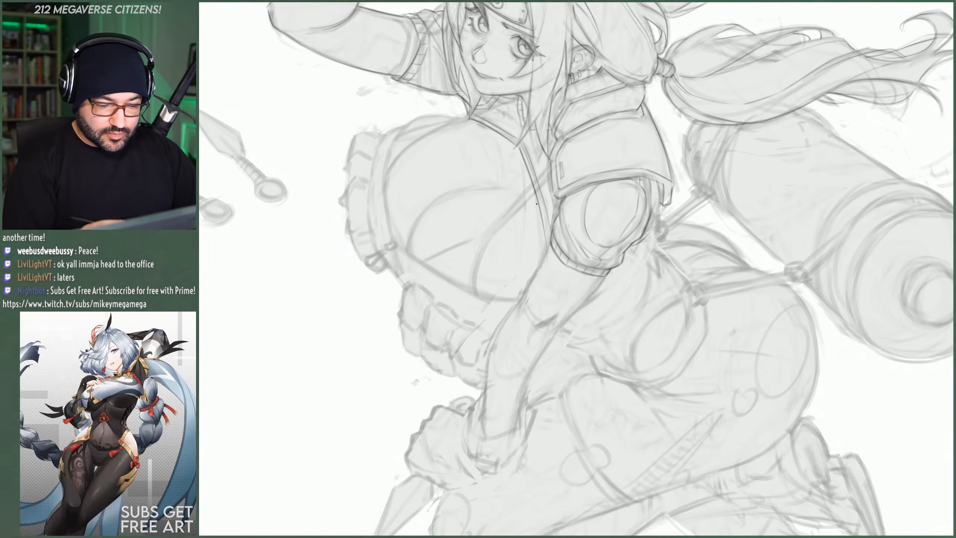
right_click(520, 170)
click(511, 168)
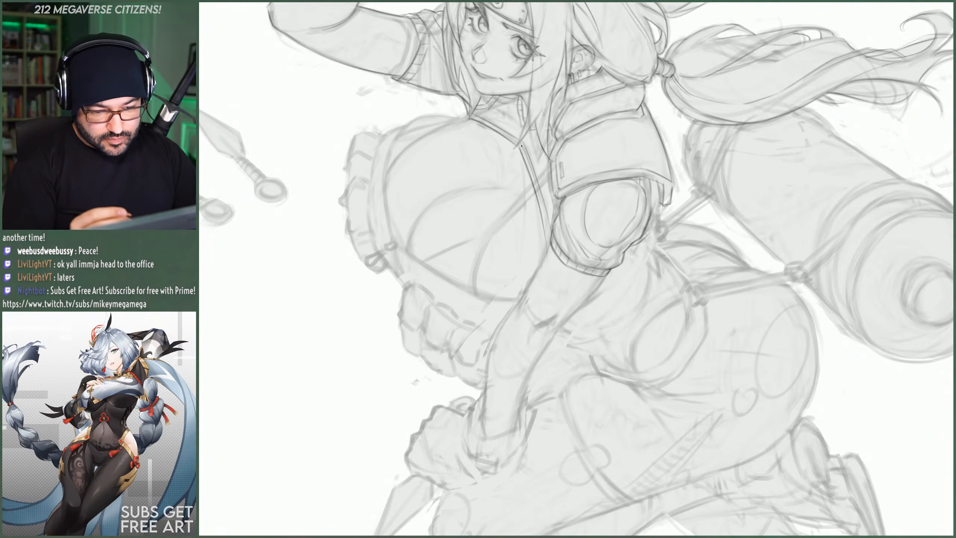
- Draw the chest contours, the diagonal line crossing up to the collar and the upper vest edge with cleaner lines
mouse_move(479, 296)
mouse_down()
mouse_move(477, 266)
mouse_move(492, 236)
mouse_up()
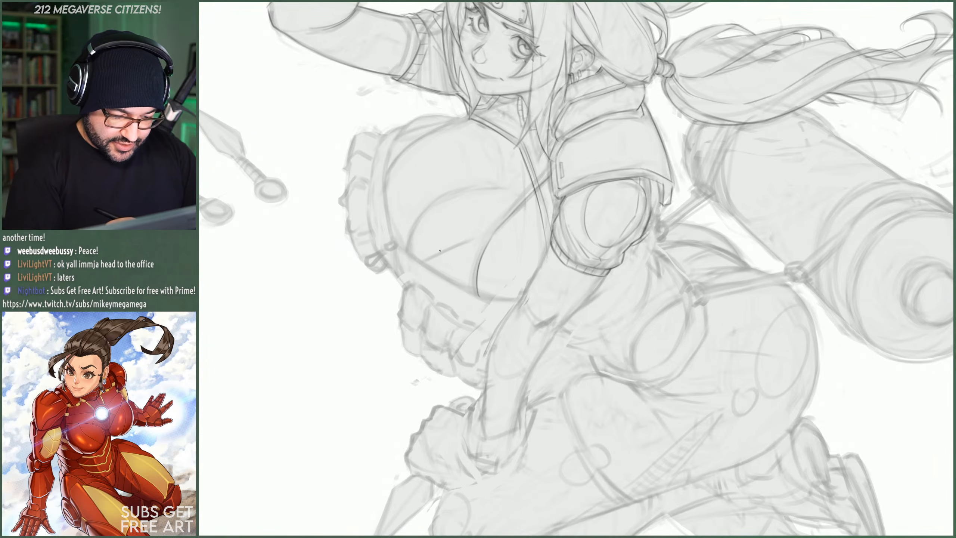
mouse_move(421, 263)
mouse_down()
mouse_move(494, 223)
mouse_move(542, 178)
mouse_up()
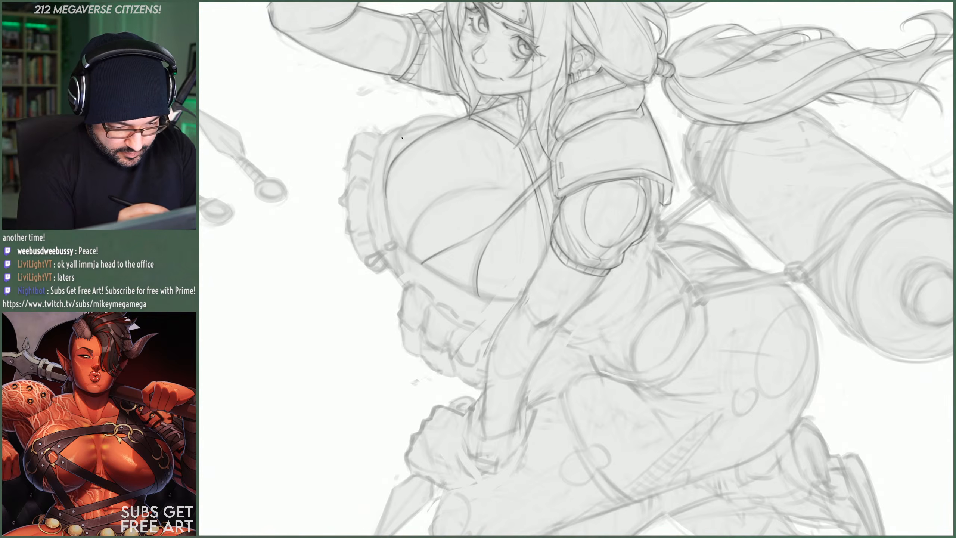
drag(419, 128, 471, 113)
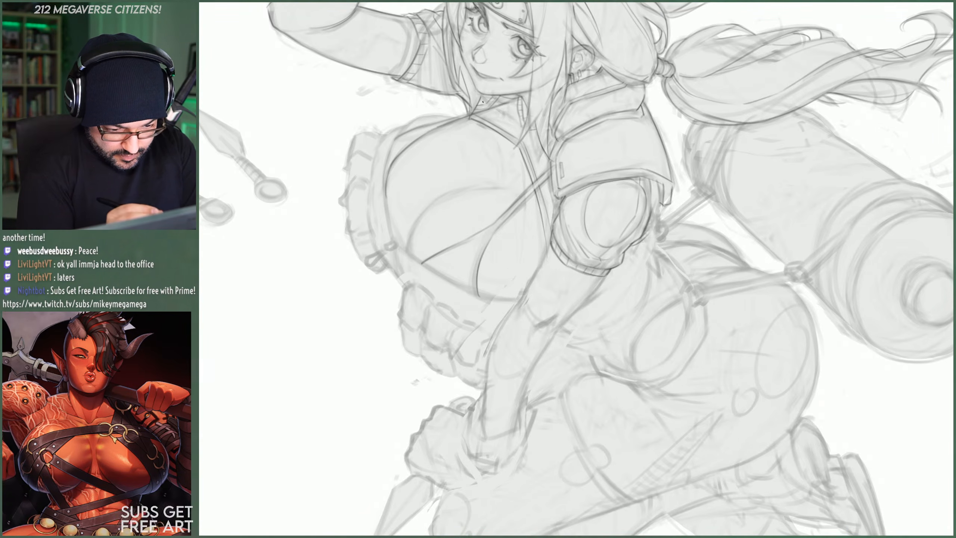
drag(474, 110, 509, 99)
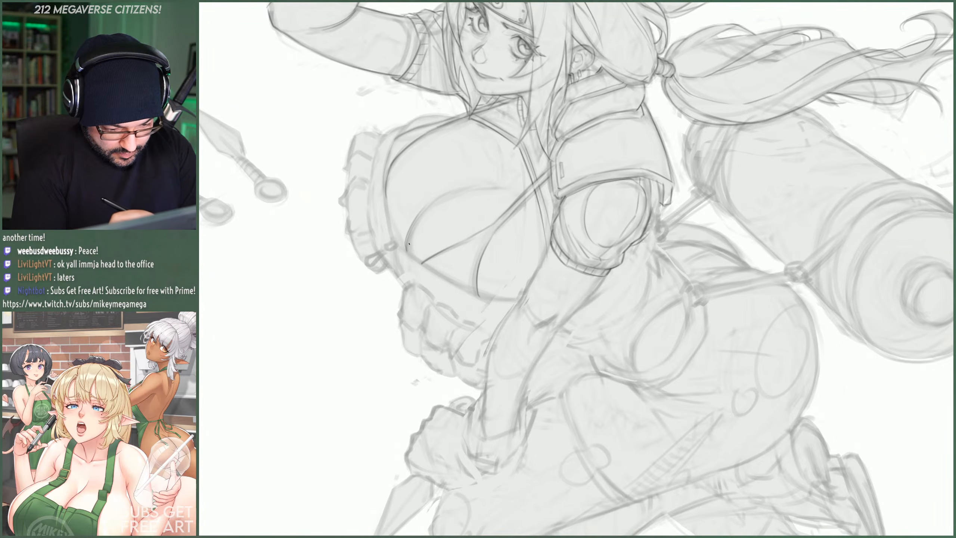
drag(416, 215, 407, 234)
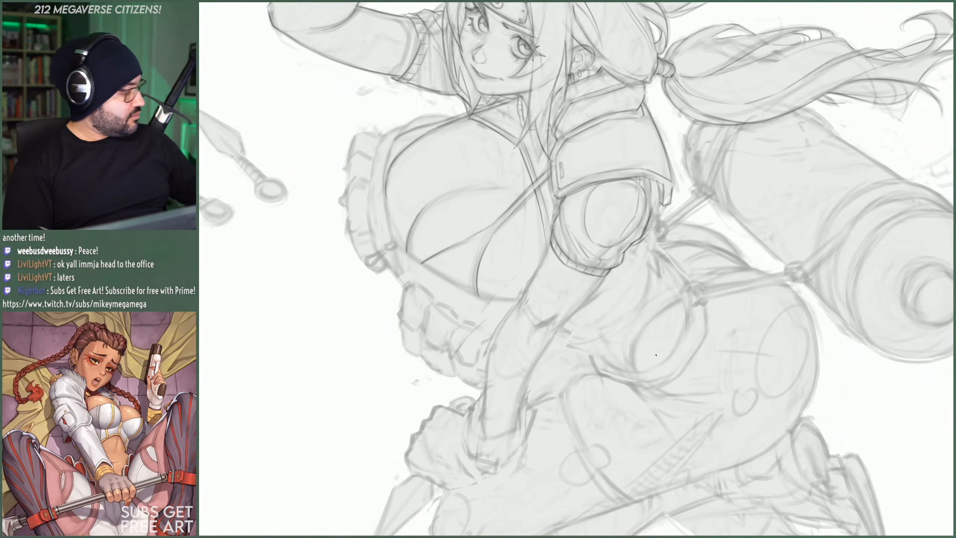
- Darken the inner chest curve from its lower bend up to the collar strap, redoing one stroke
key(r)
mouse_move(645, 390)
mouse_down()
mouse_move(733, 278)
mouse_move(729, 222)
mouse_up()
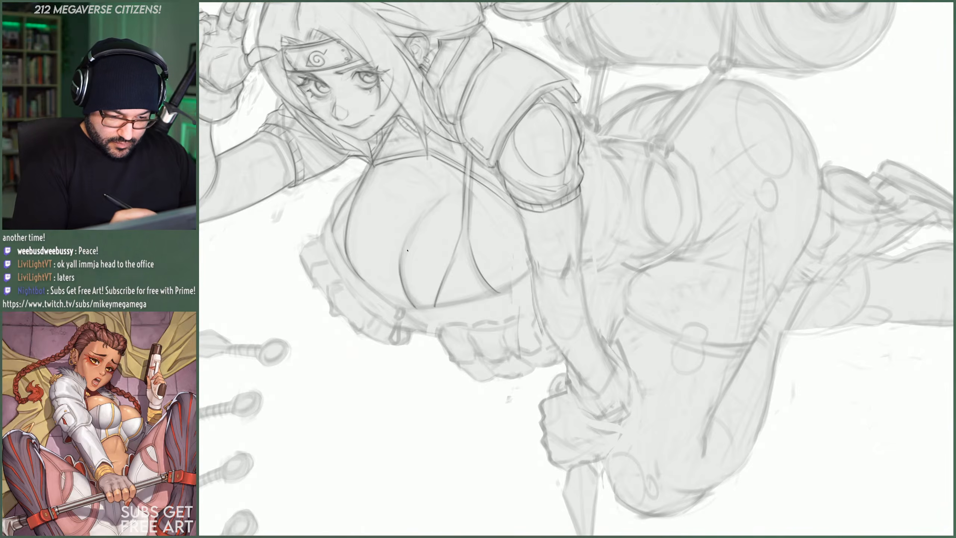
drag(399, 262, 406, 239)
mouse_move(402, 278)
mouse_down()
mouse_move(402, 244)
mouse_move(430, 210)
mouse_up()
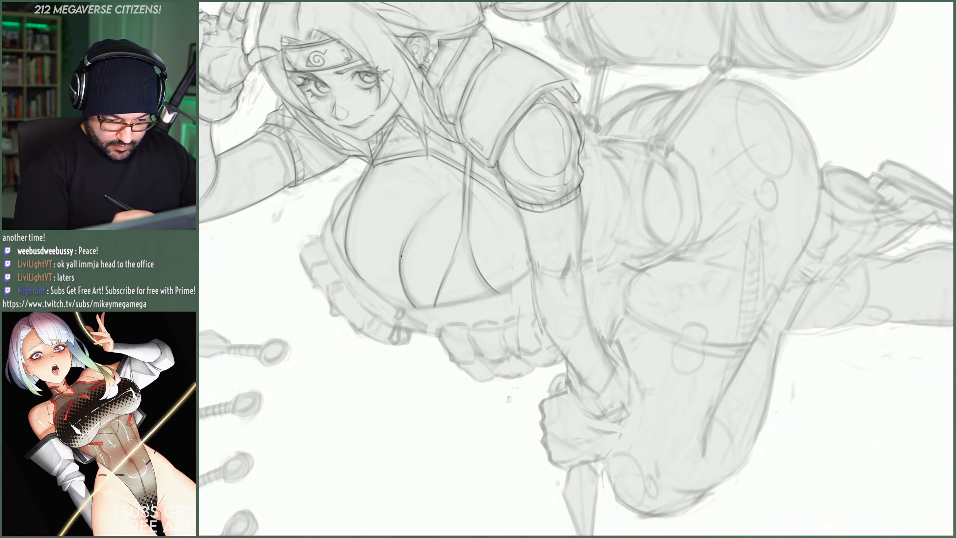
drag(402, 251, 419, 217)
key(ctrl+z)
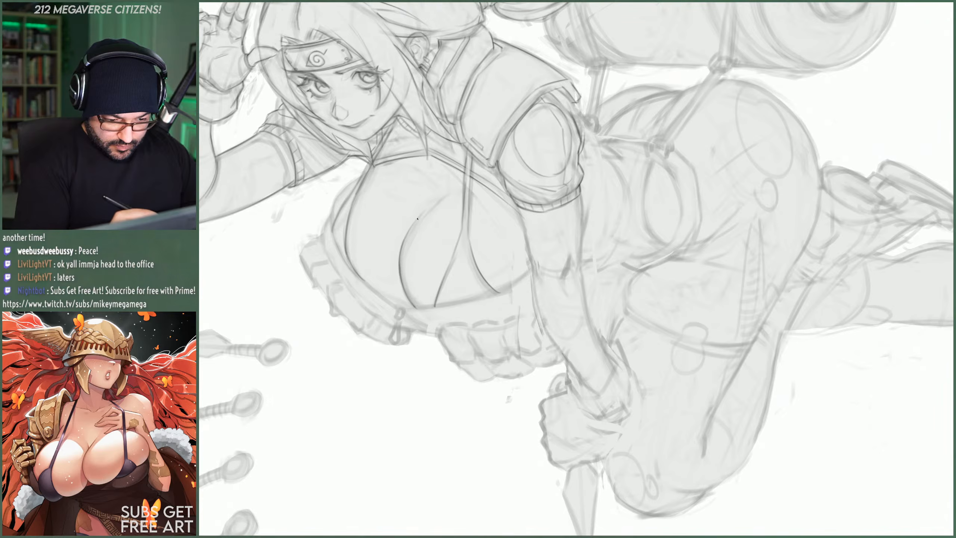
drag(402, 250, 437, 199)
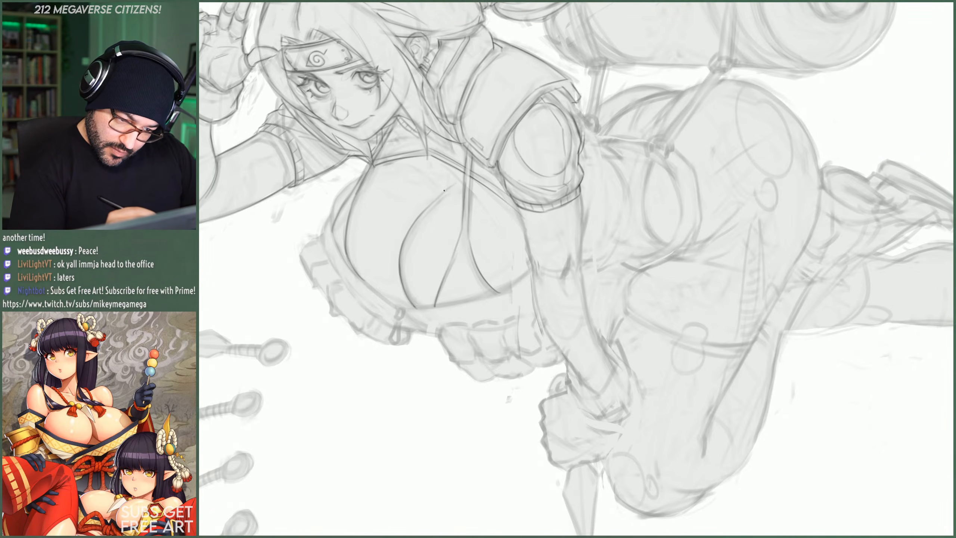
drag(436, 199, 447, 184)
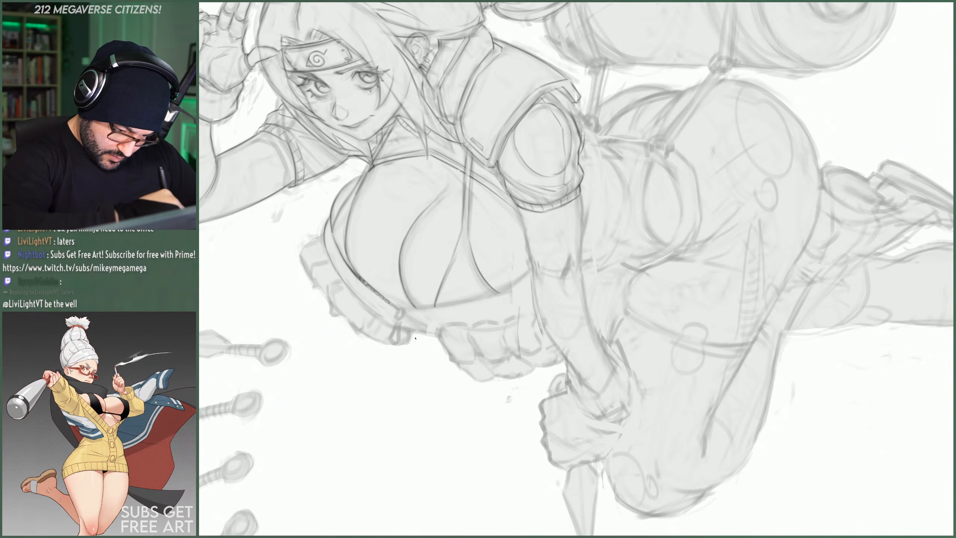
- Draw the lower edge of the vest opening from the zipper corner across the chest to the near arm
drag(395, 313, 375, 301)
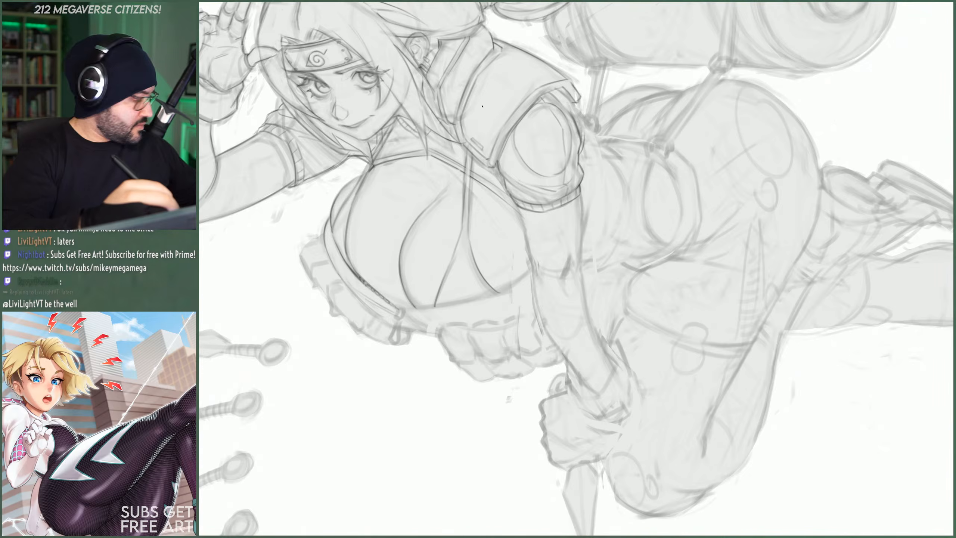
drag(482, 106, 717, 307)
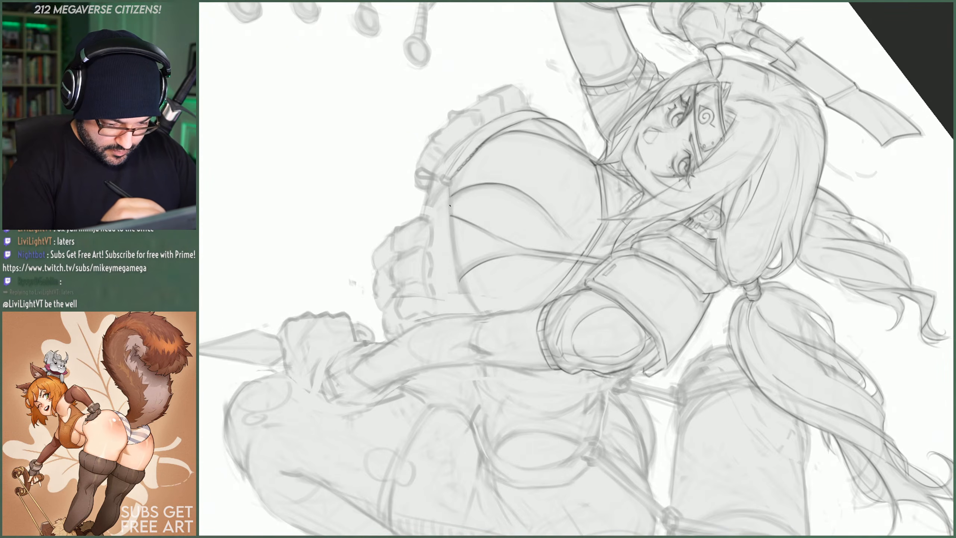
drag(449, 187, 455, 252)
drag(447, 188, 454, 249)
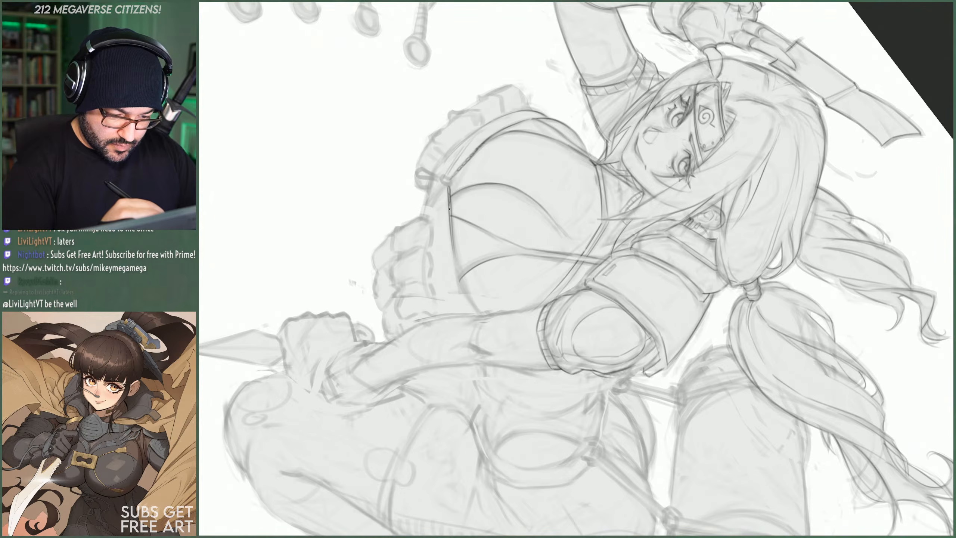
drag(451, 224, 452, 241)
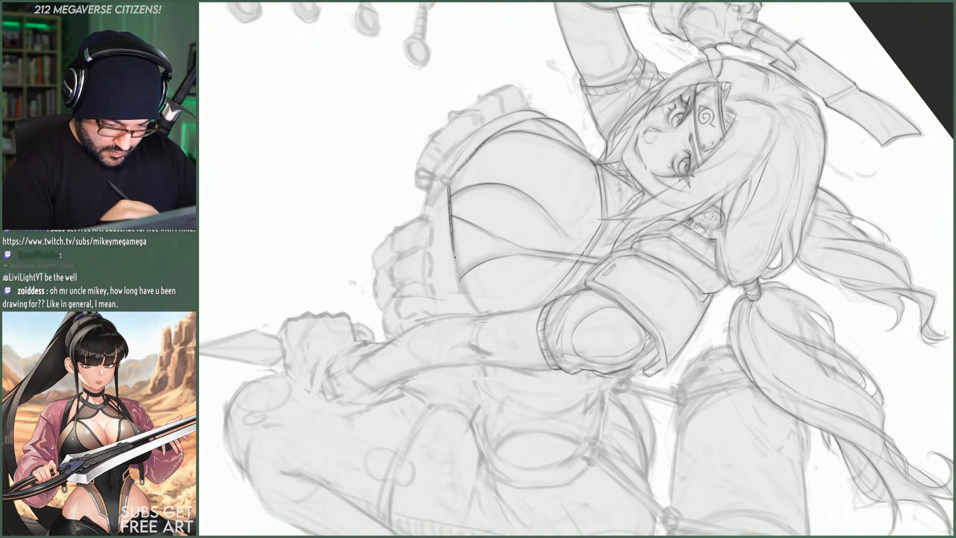
drag(456, 264, 479, 313)
drag(458, 279, 477, 313)
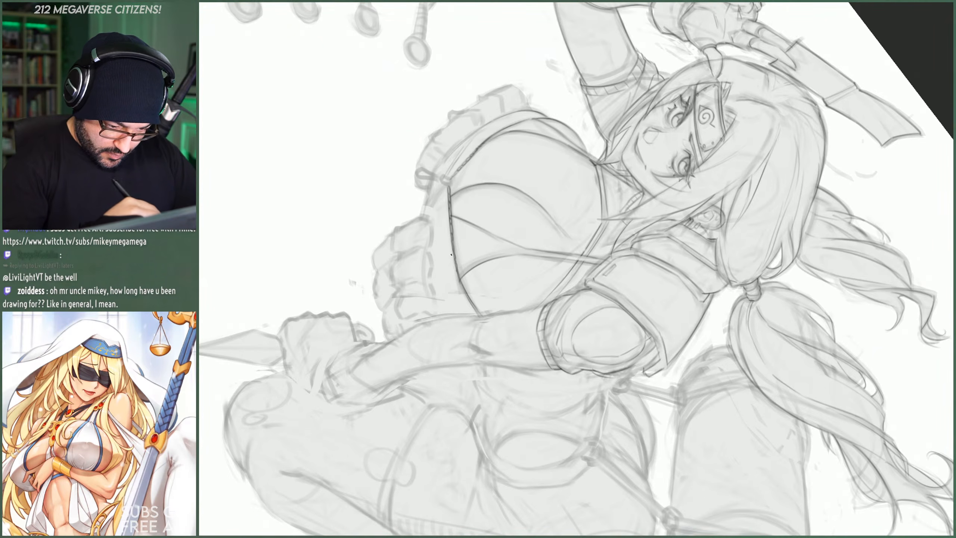
- Thicken the lower and side edges of the vest opening and add a parallel line beneath for its hem
right_click(453, 199)
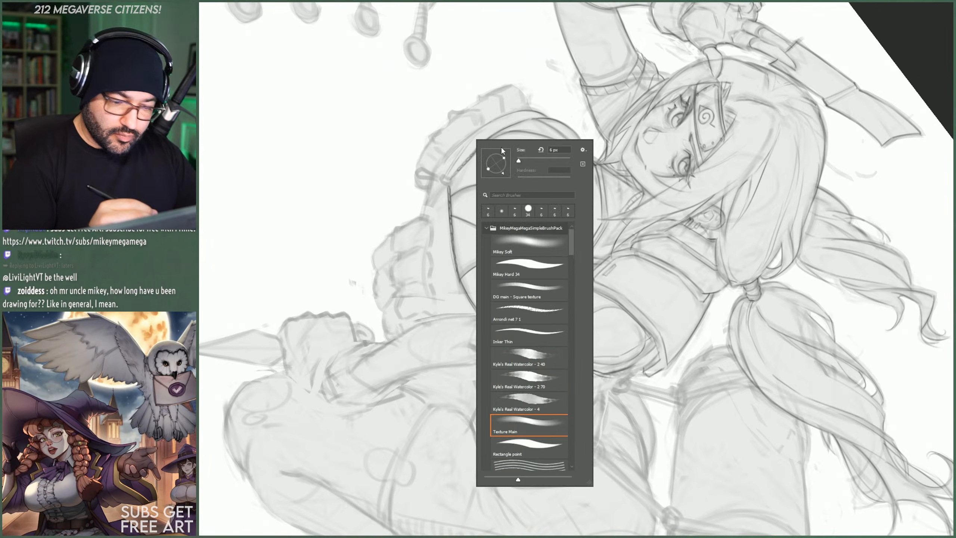
click(449, 194)
drag(446, 192, 451, 265)
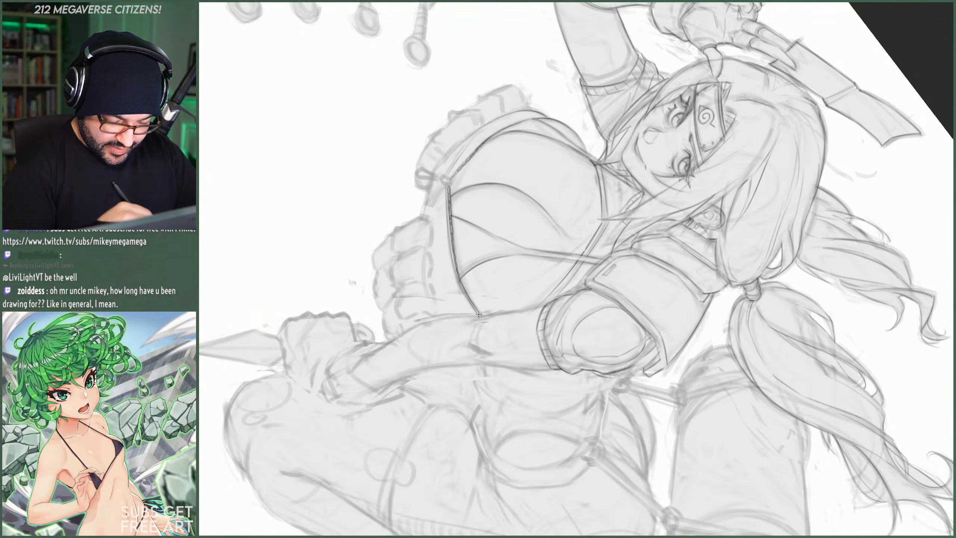
drag(447, 177, 502, 126)
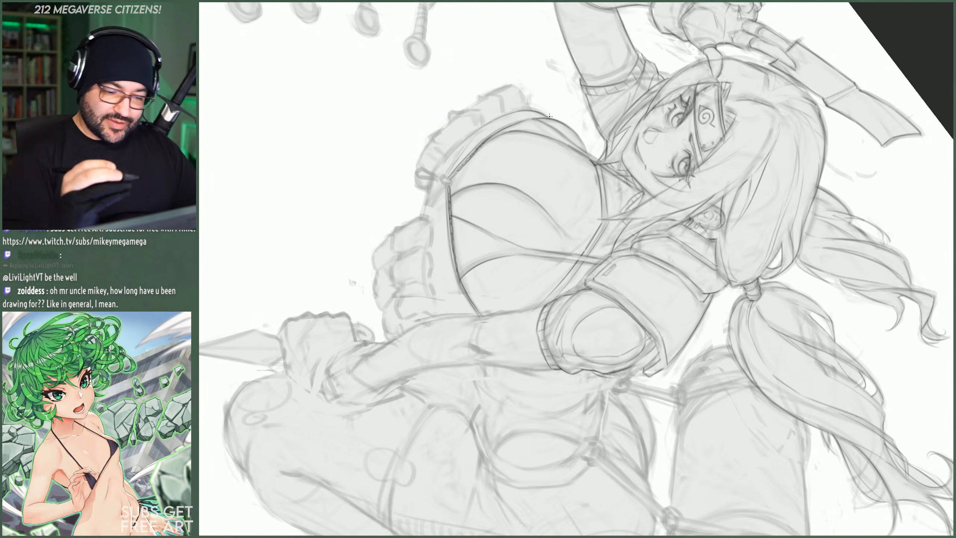
drag(443, 188, 445, 307)
drag(443, 271, 448, 314)
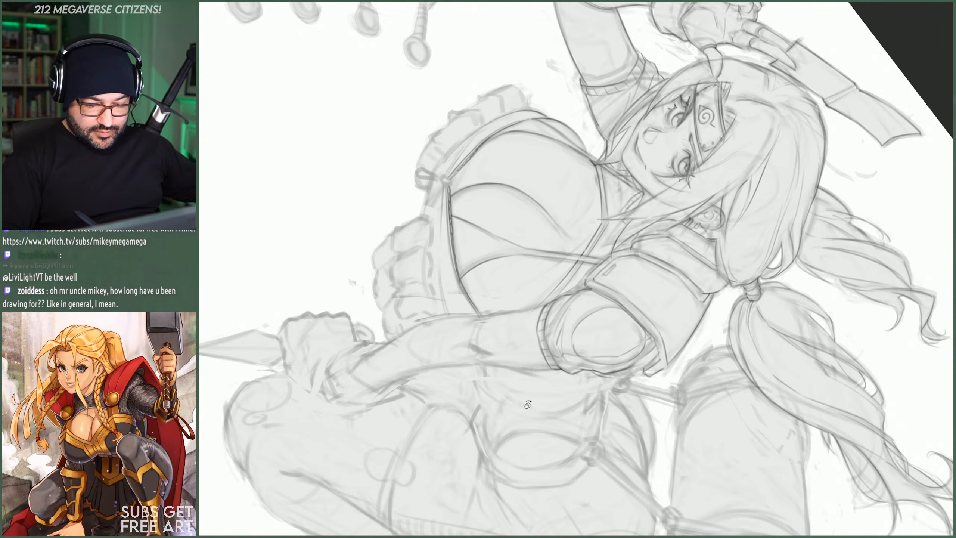
- Examine the refined chest and vest lines at several rotations and compare the running figure with the standing one
key(r)
drag(489, 427, 651, 283)
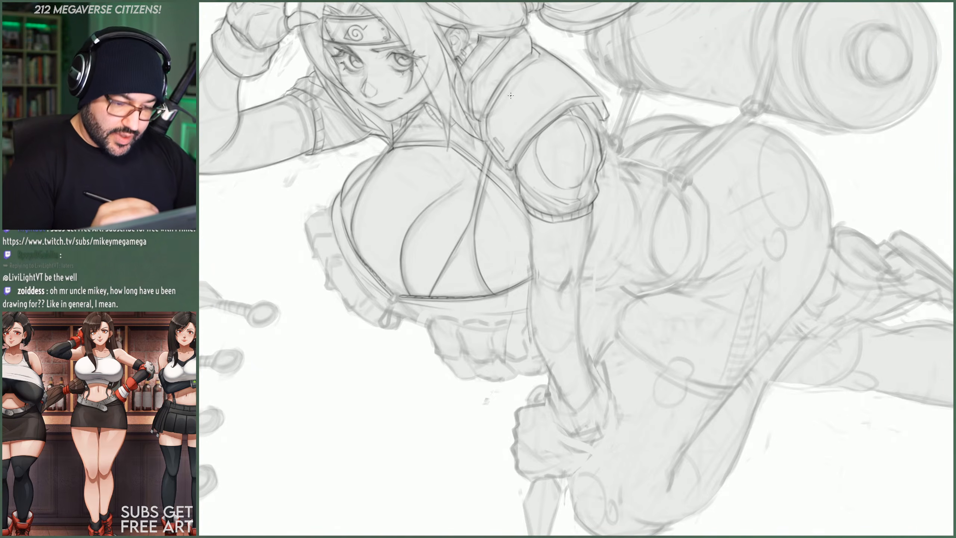
scroll(444, 162, down, 5)
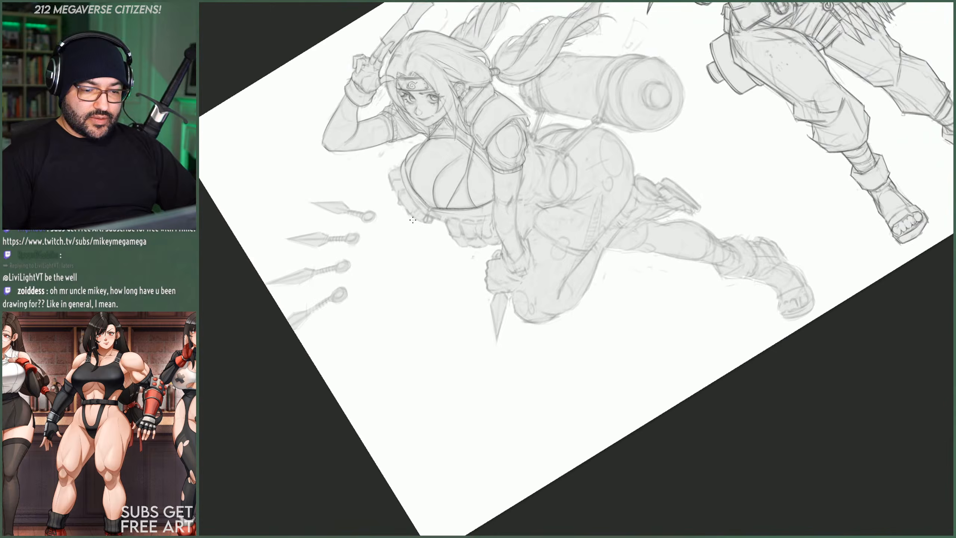
scroll(417, 165, up, 3)
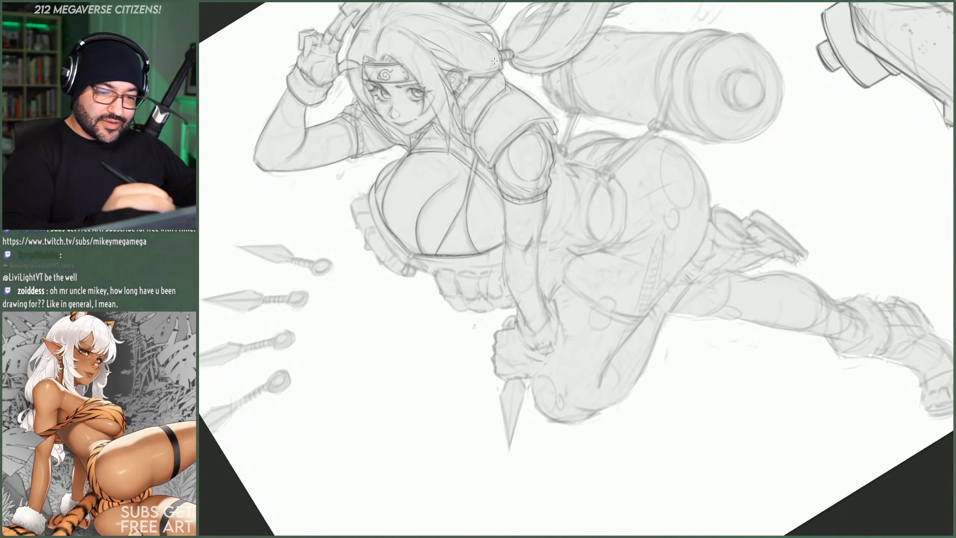
drag(497, 60, 671, 254)
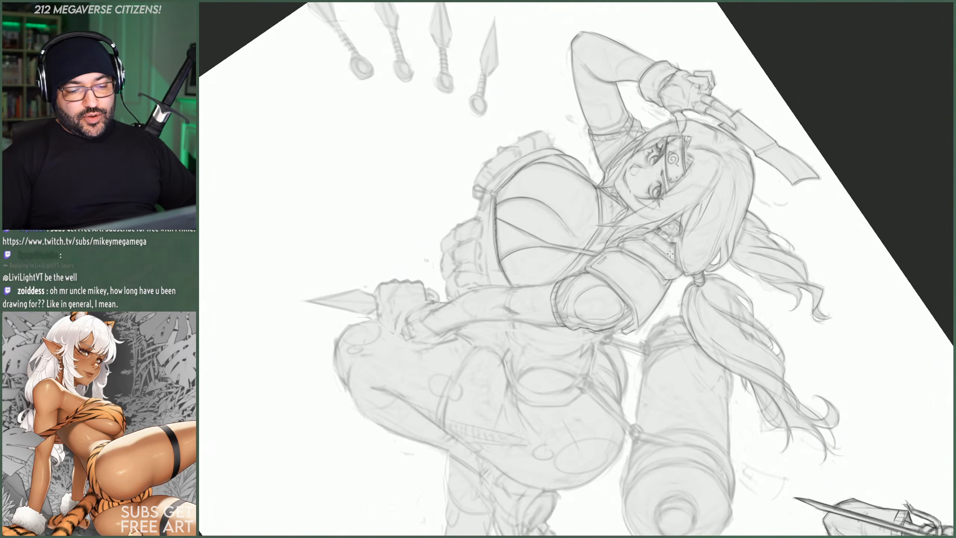
scroll(593, 243, up, 2)
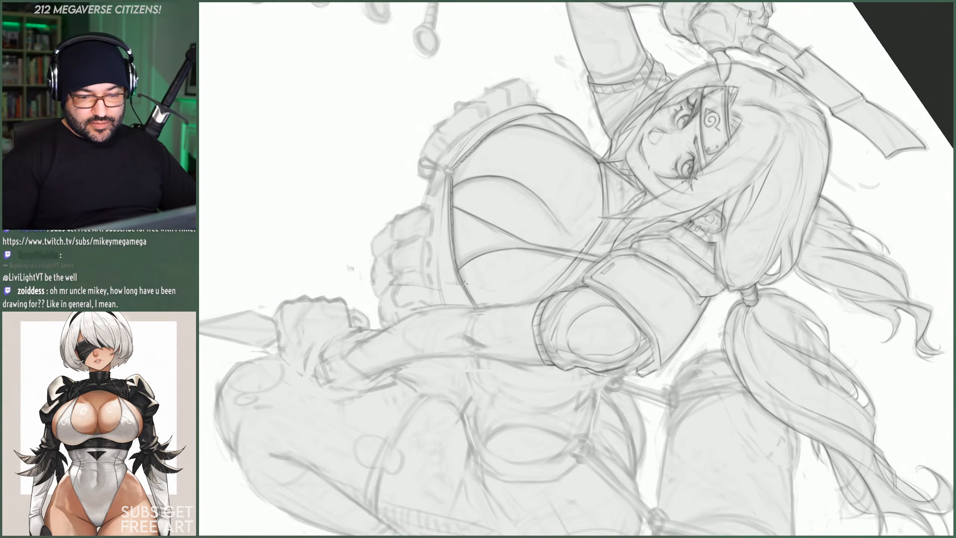
scroll(679, 280, down, 3)
scroll(632, 210, up, 2)
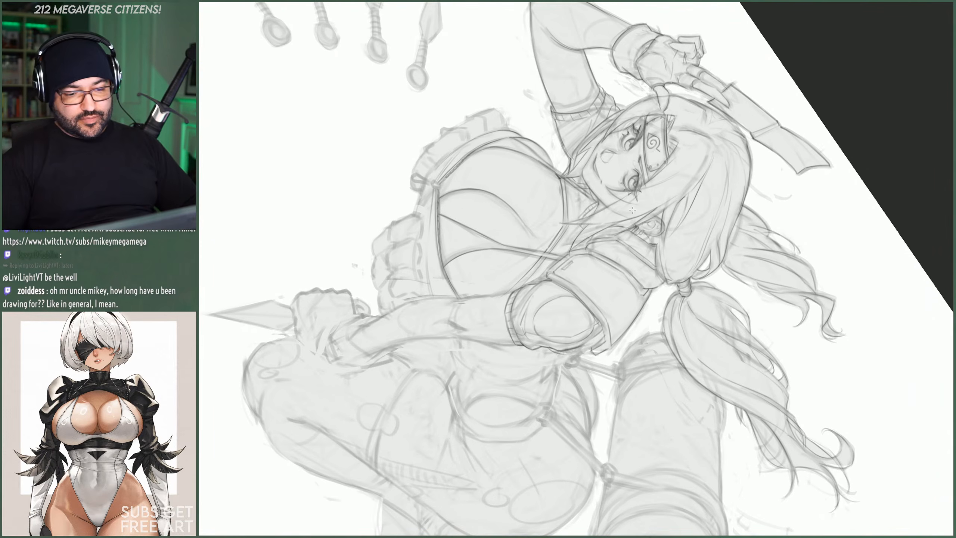
key(r)
drag(636, 355, 651, 184)
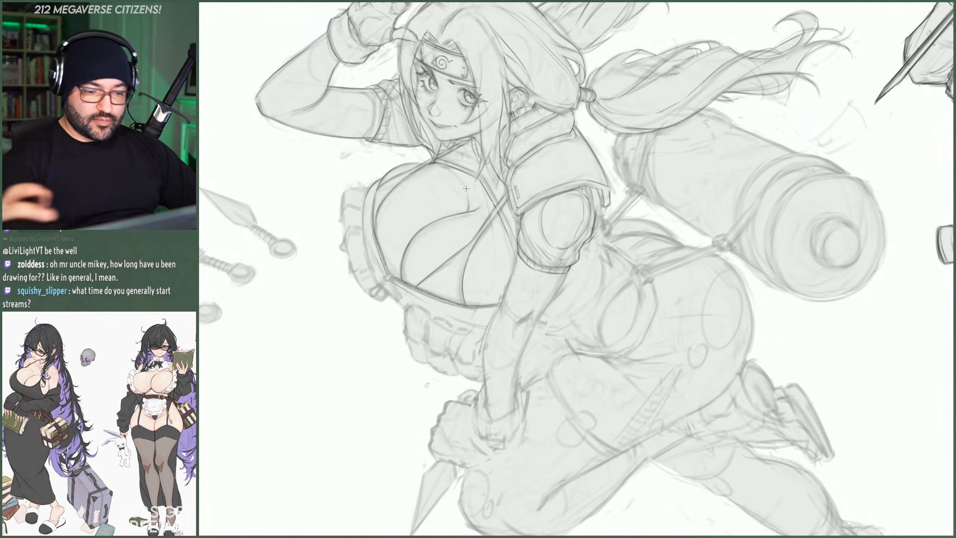
scroll(572, 108, down, 5)
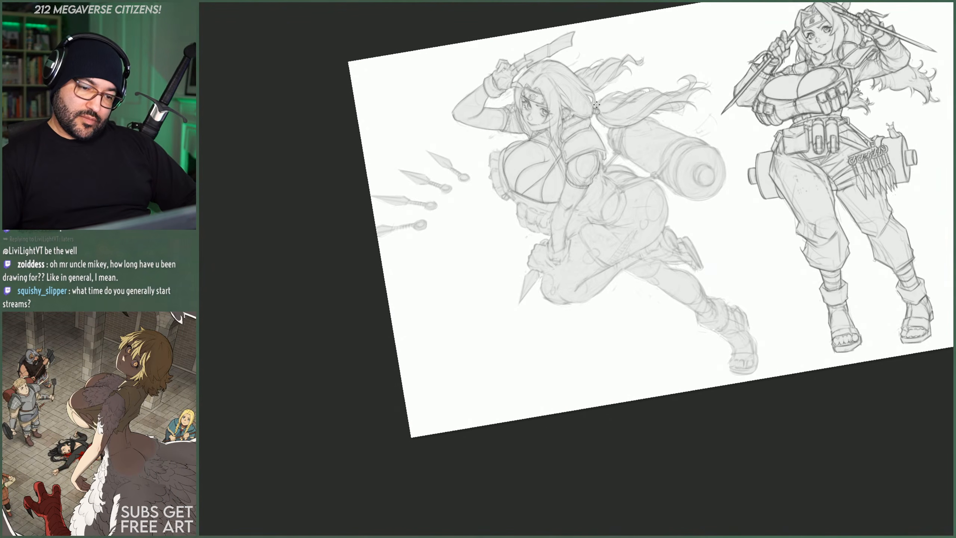
- Draw the zipper pull hanging from the lower corner of the vest opening with darker lines
scroll(589, 117, up, 5)
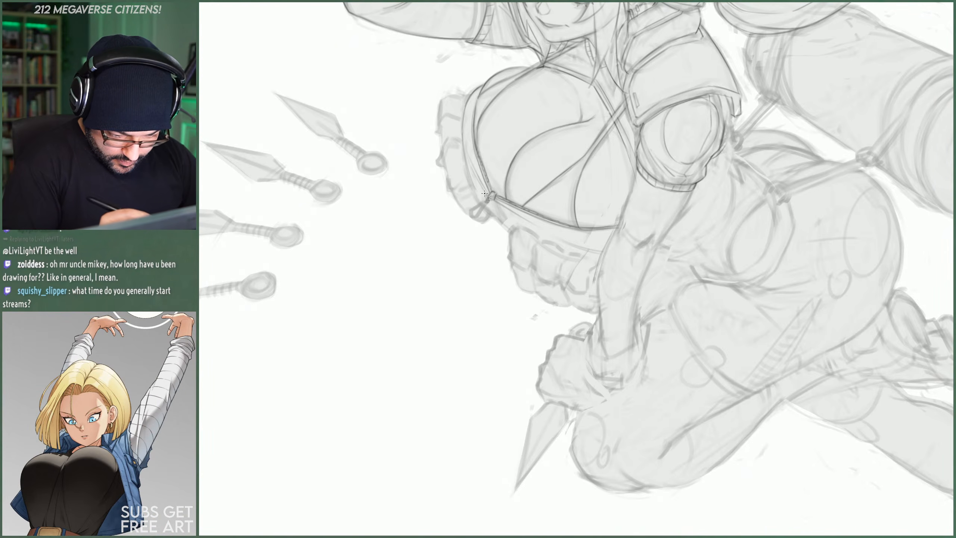
drag(475, 207, 475, 211)
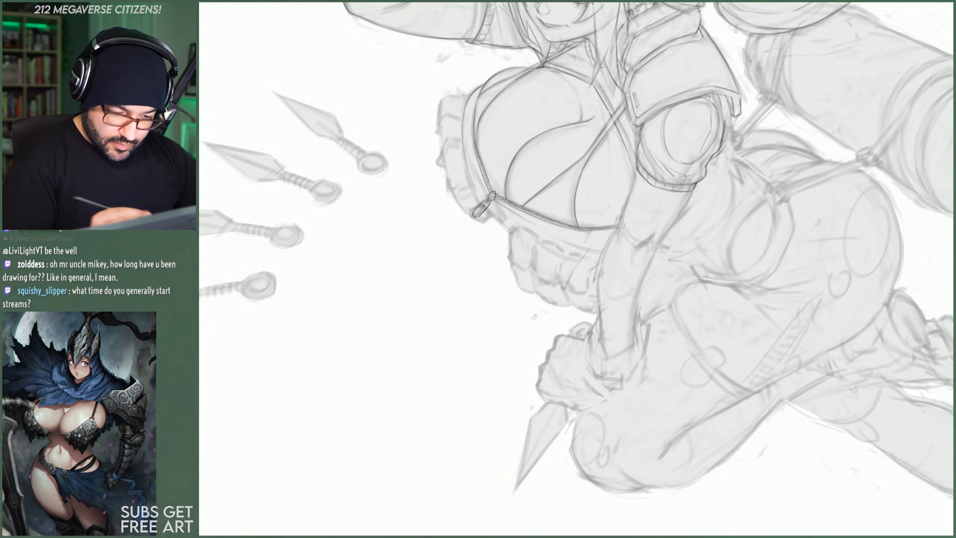
scroll(481, 214, down, 2)
scroll(463, 205, down, 3)
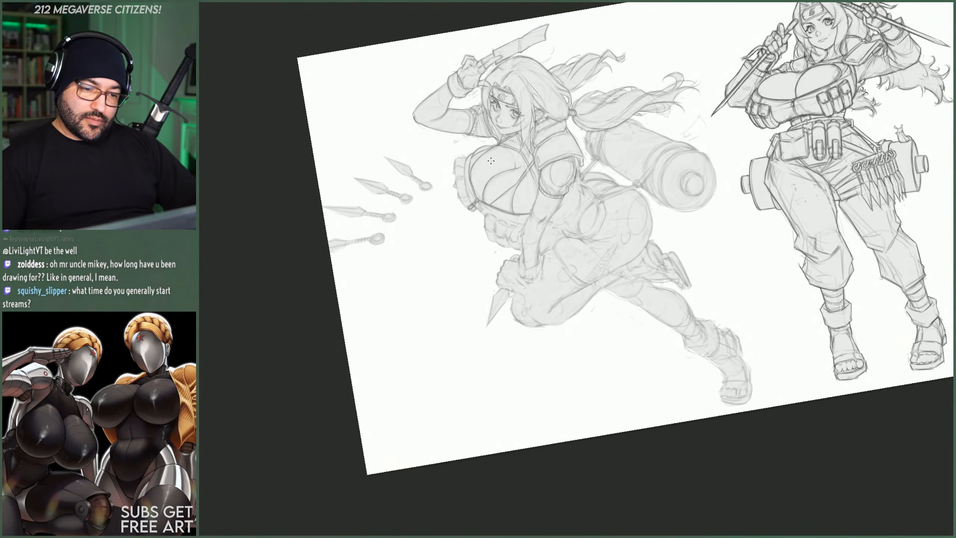
scroll(484, 164, up, 3)
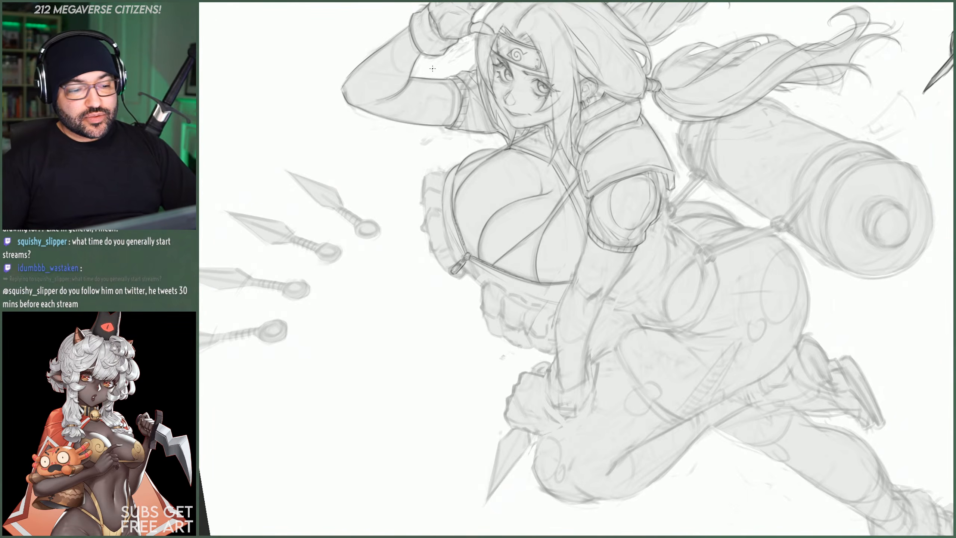
scroll(444, 105, down, 5)
scroll(486, 218, up, 4)
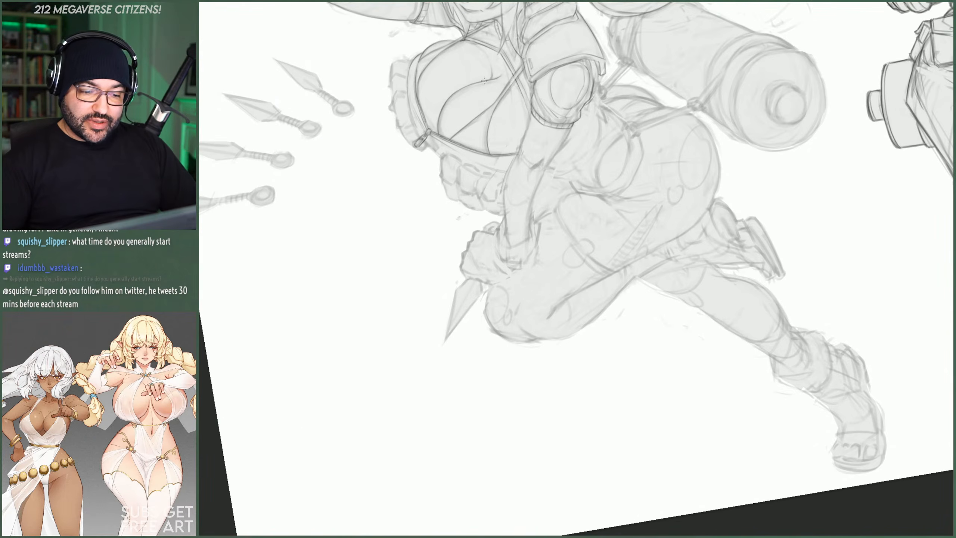
- Darken both edges of the near arm from below the shoulder guard to the elbow and the forearm's outer contour
scroll(484, 81, up, 2)
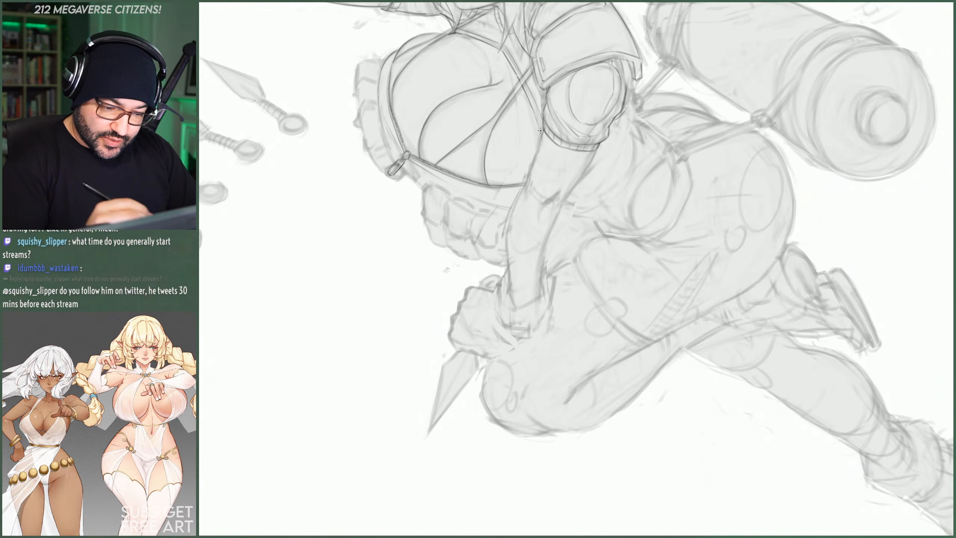
right_click(546, 78)
click(532, 153)
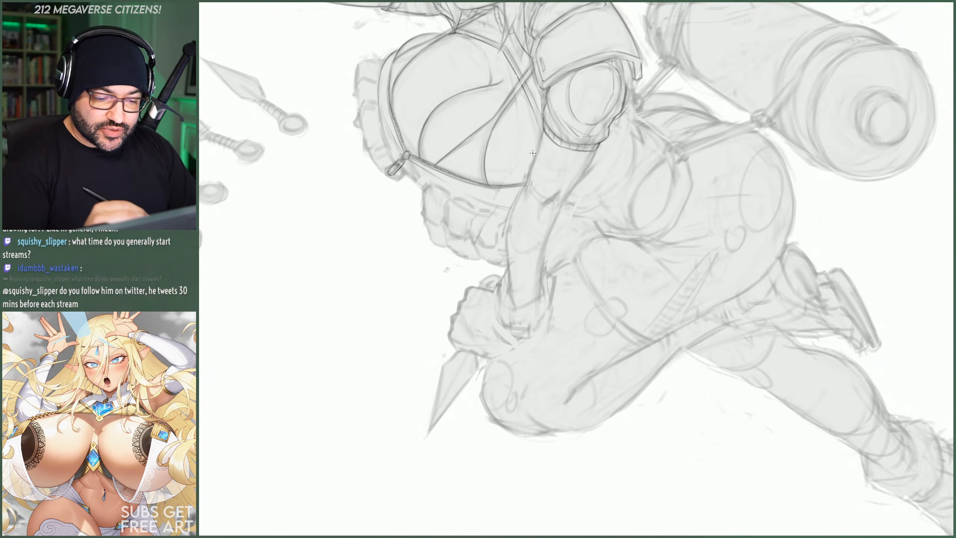
drag(538, 145, 531, 173)
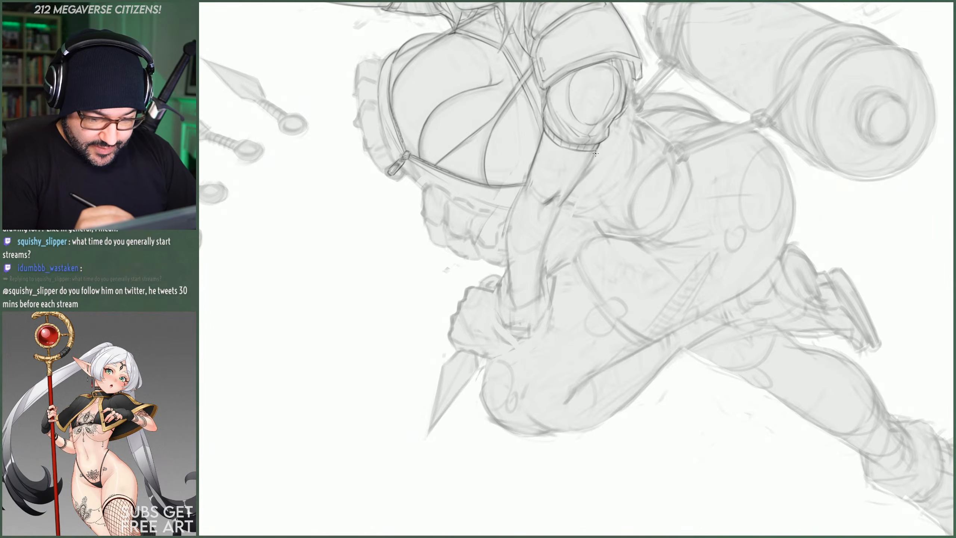
drag(591, 159, 568, 195)
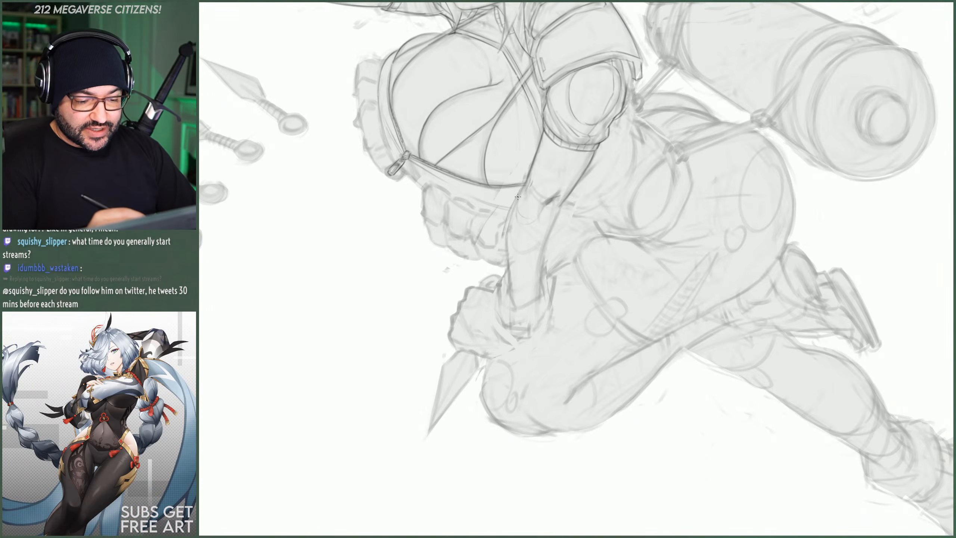
mouse_move(519, 193)
mouse_down()
mouse_move(505, 226)
mouse_move(504, 266)
mouse_up()
mouse_move(504, 230)
mouse_down()
mouse_move(515, 304)
mouse_move(560, 206)
mouse_up()
drag(588, 136, 538, 259)
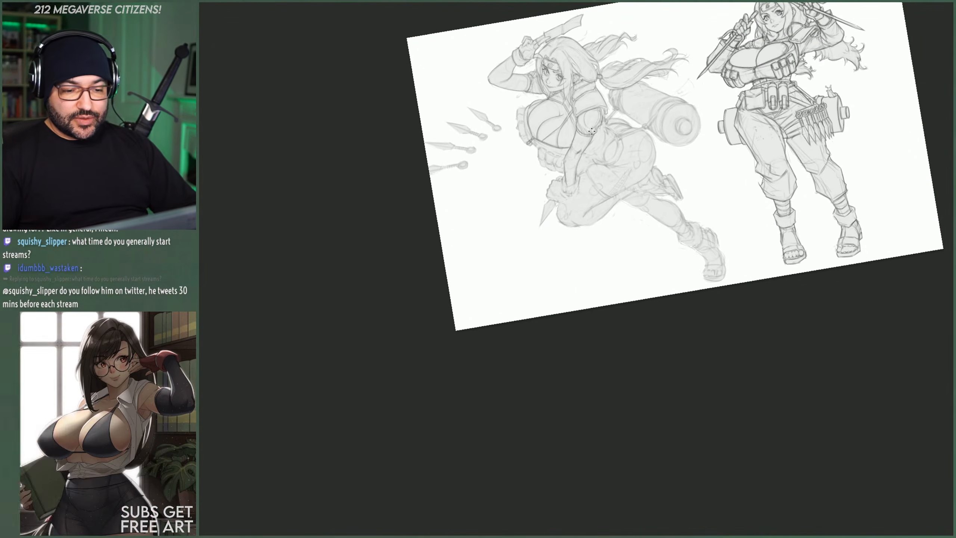
- Redraw the contours of the near forearm between elbow and wrist with cleaner, darker lines
scroll(598, 154, up, 3)
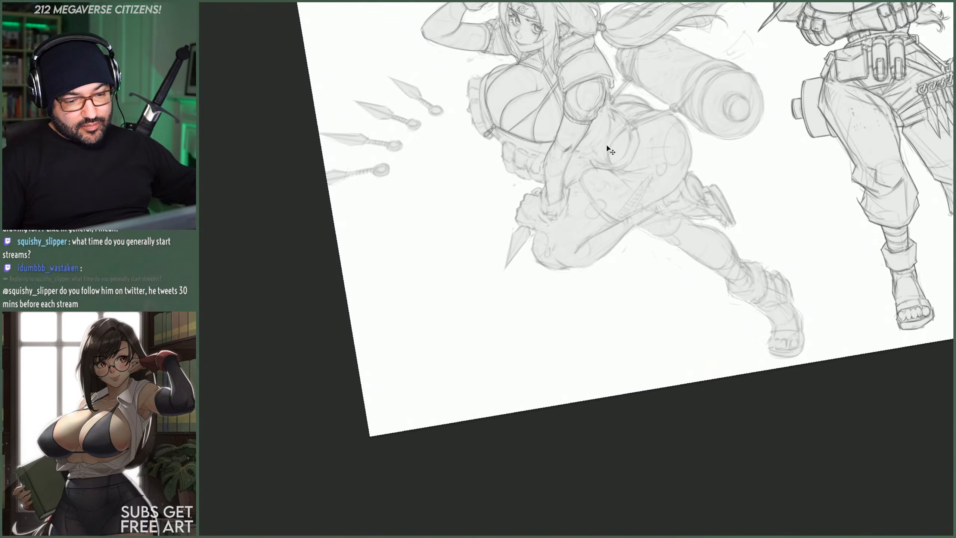
scroll(548, 113, up, 4)
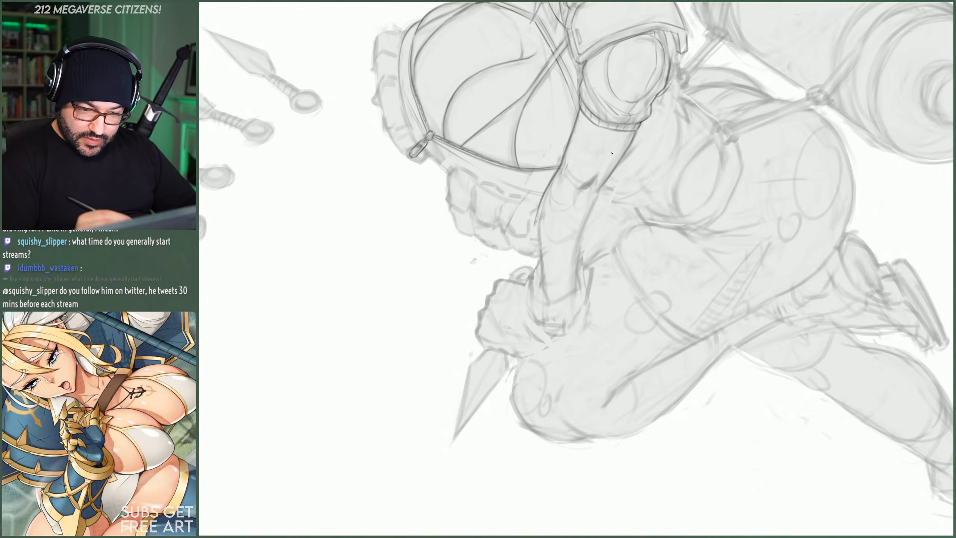
right_click(601, 174)
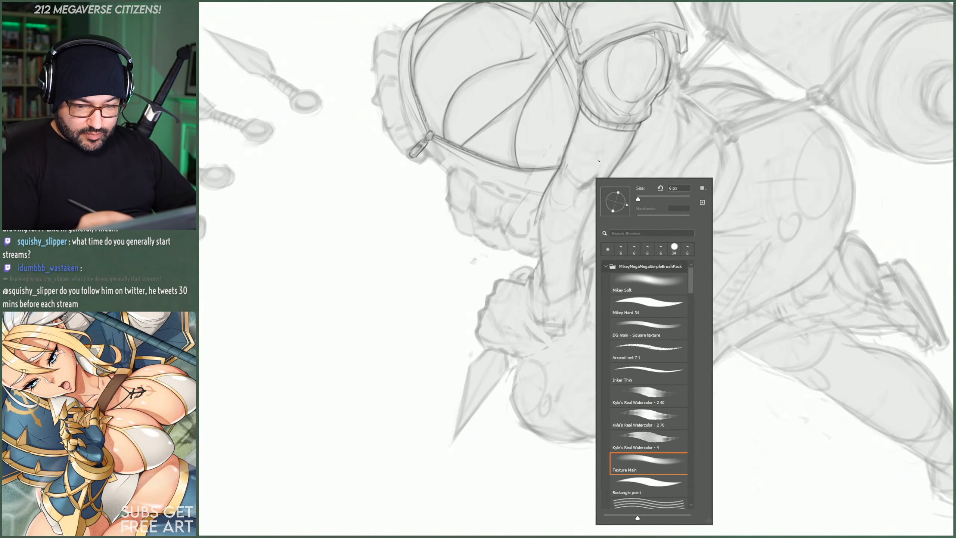
click(612, 129)
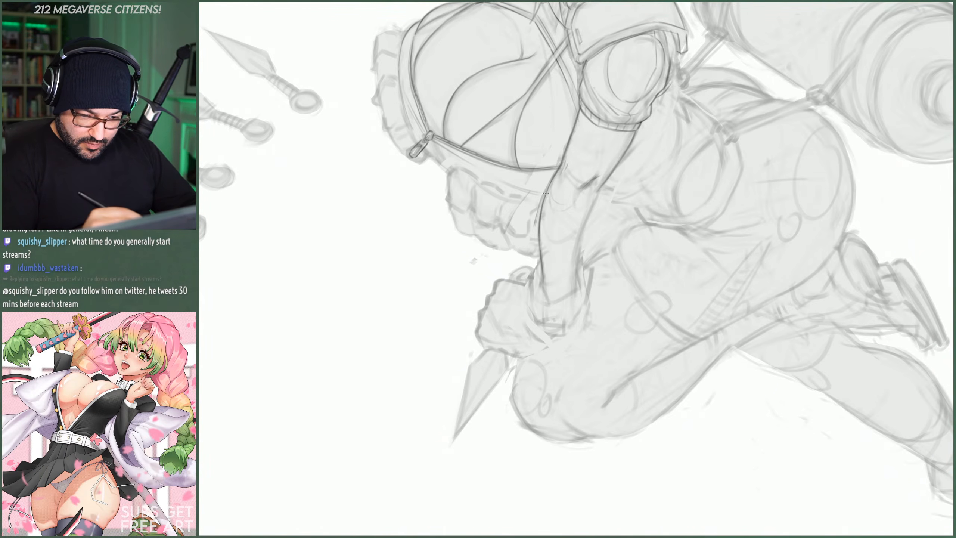
drag(575, 276, 590, 212)
drag(579, 248, 597, 198)
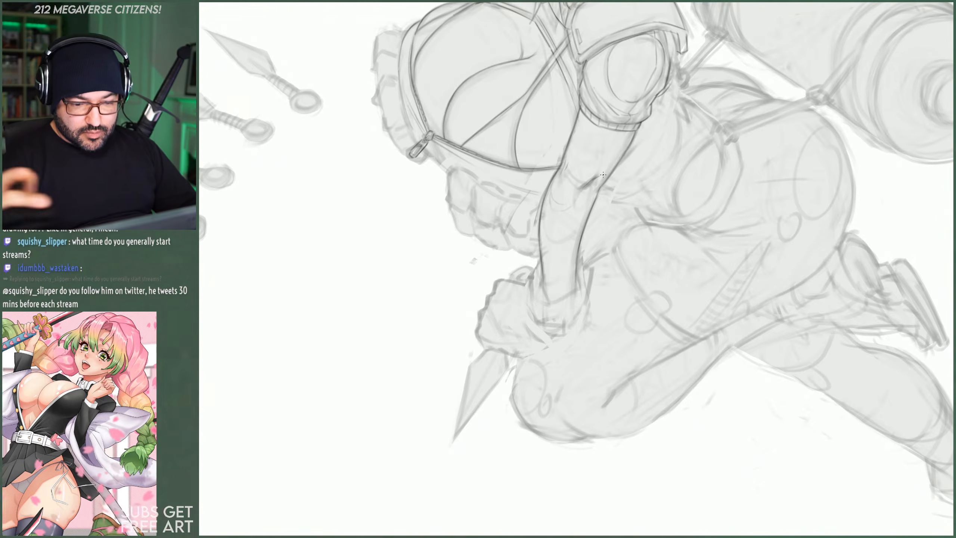
key(ctrl+minus)
key(ctrl+minus)
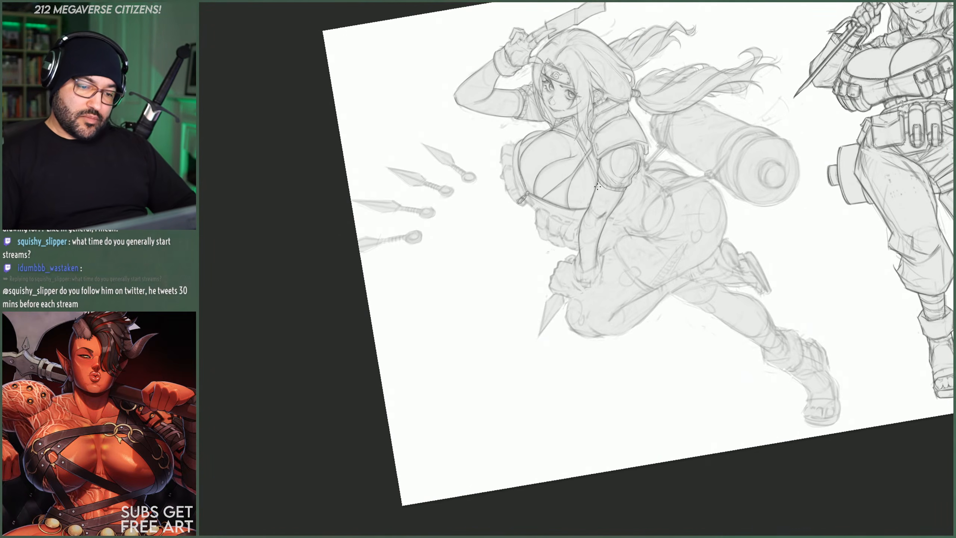
- Draw the pouches along the far side of the chest with darker outlines and flaps
scroll(536, 148, up, 5)
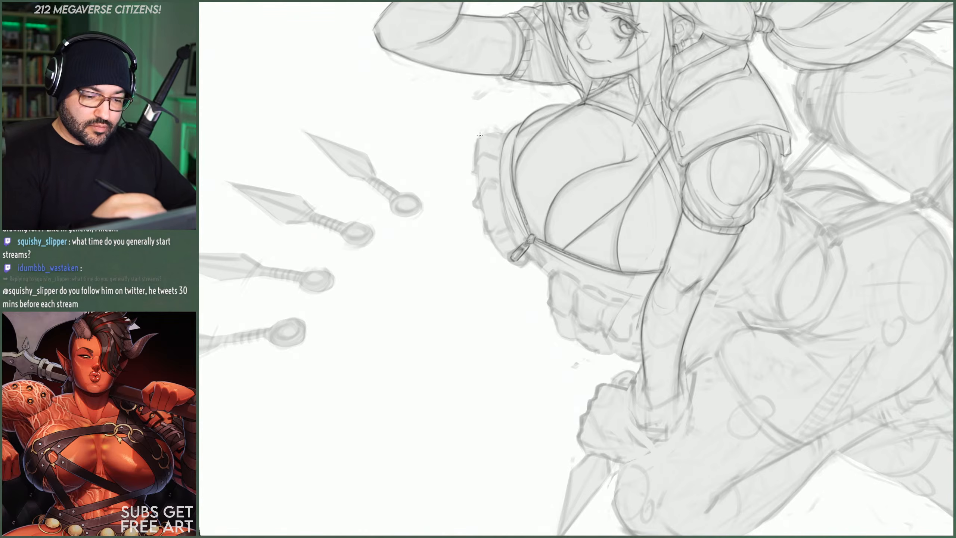
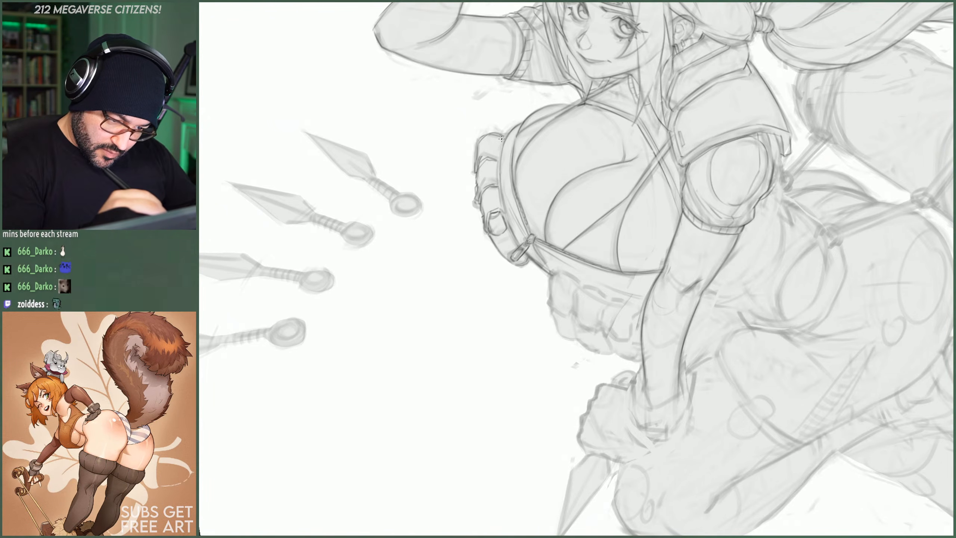
drag(512, 163, 481, 128)
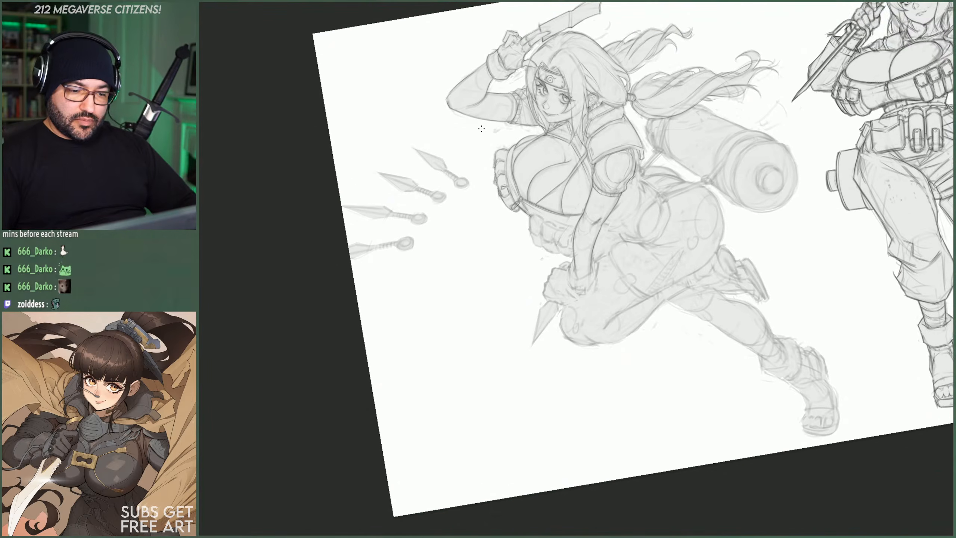
drag(583, 198, 612, 198)
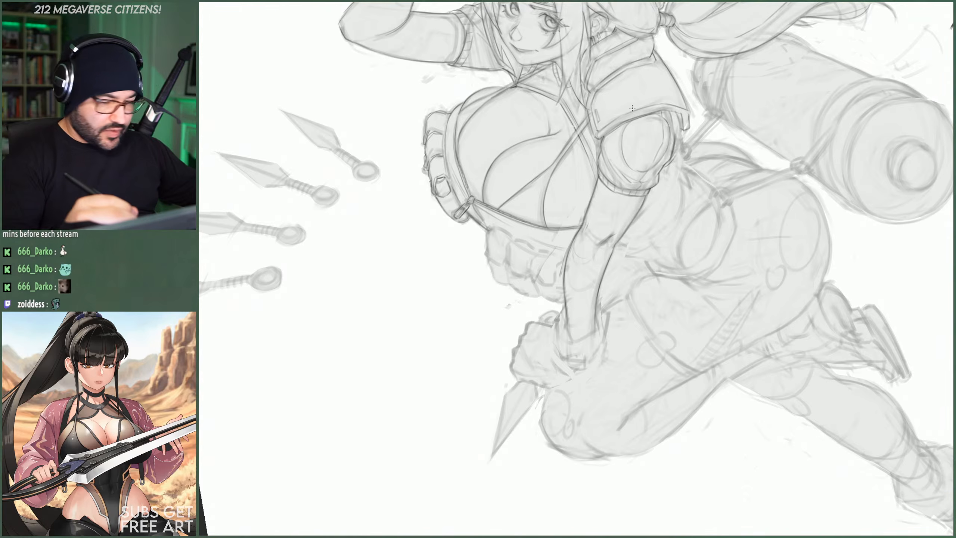
mouse_move(641, 114)
mouse_down()
mouse_move(686, 168)
mouse_move(684, 160)
mouse_up()
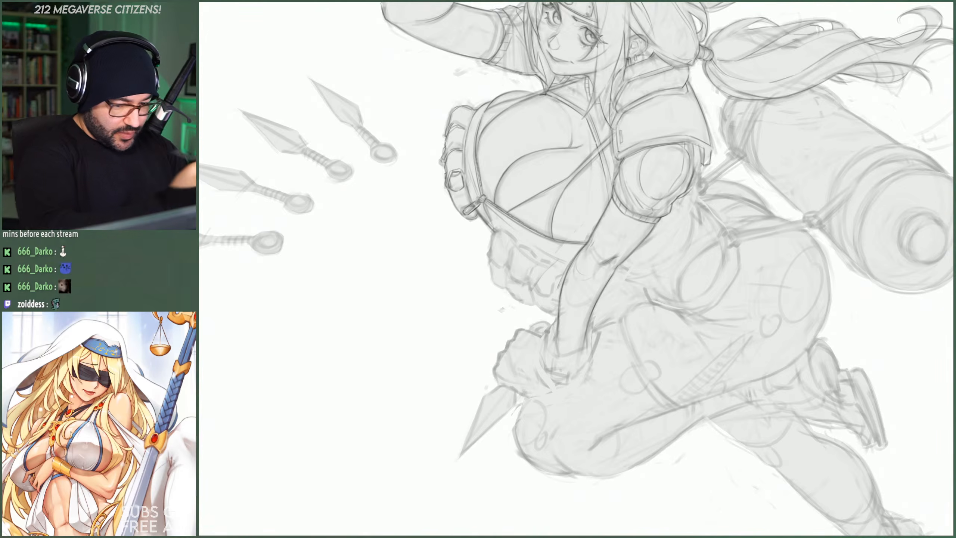
key(l)
mouse_move(506, 229)
mouse_down()
mouse_move(489, 235)
mouse_move(534, 318)
mouse_move(557, 317)
mouse_move(561, 277)
mouse_move(544, 249)
mouse_up()
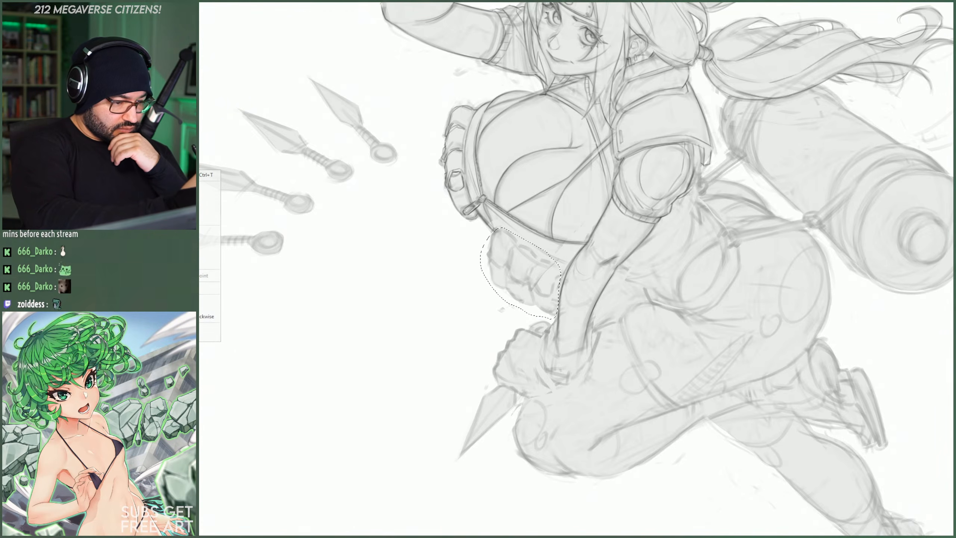
key(ctrl+t)
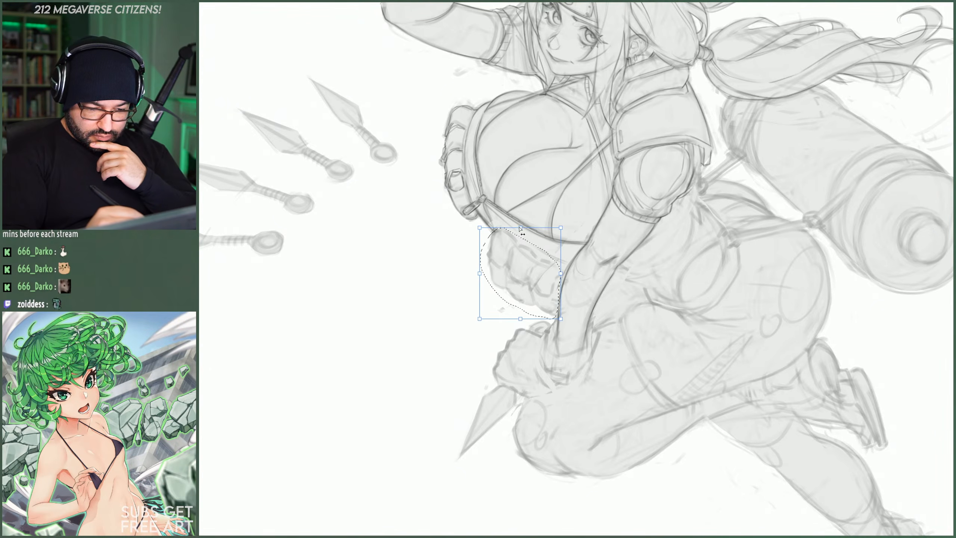
drag(520, 229, 512, 229)
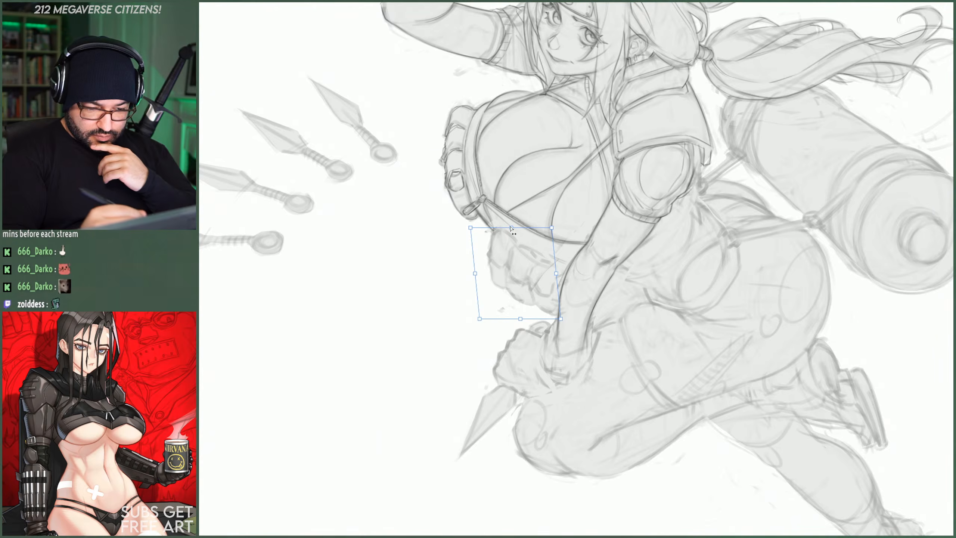
key(ctrl+z)
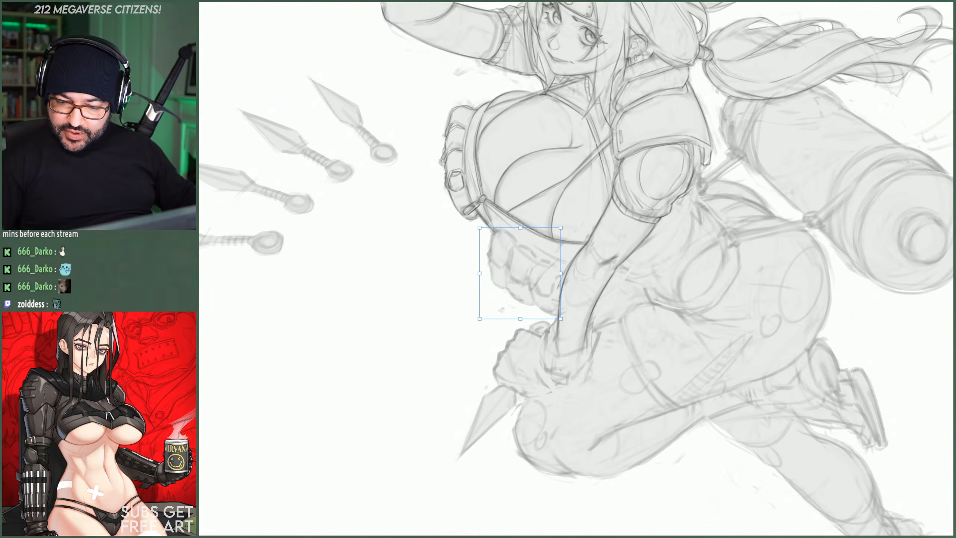
key(Escape)
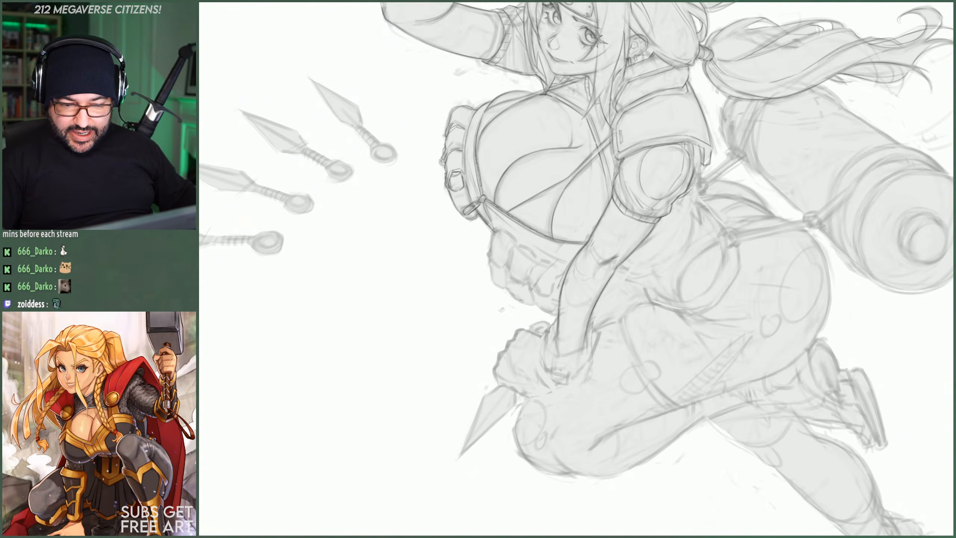
key(ctrl+comma)
key(ctrl+comma)
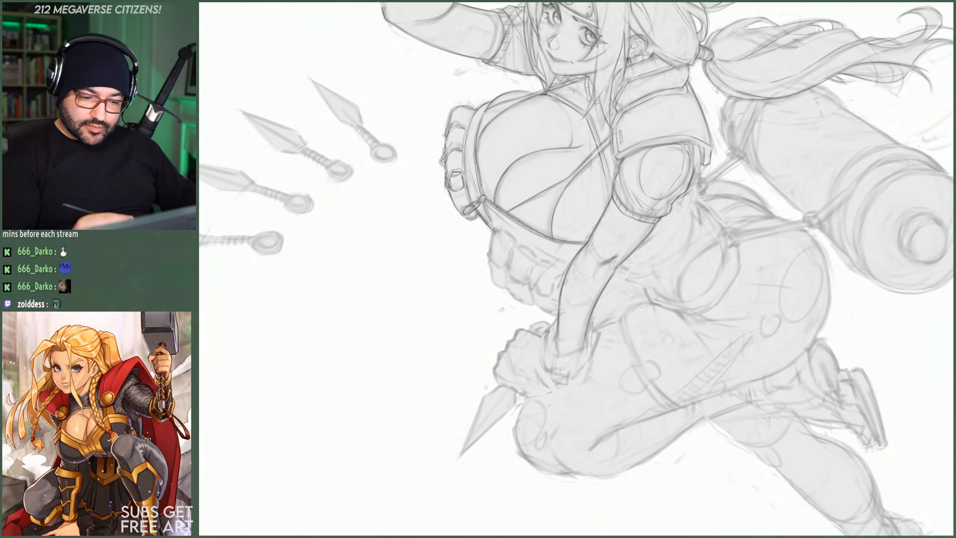
- Select the rough pouches beneath the vest opening, skew them slightly with Free Transform, and clear the selection
mouse_move(558, 264)
mouse_down()
mouse_move(563, 288)
mouse_move(522, 320)
mouse_move(481, 263)
mouse_move(509, 218)
mouse_up()
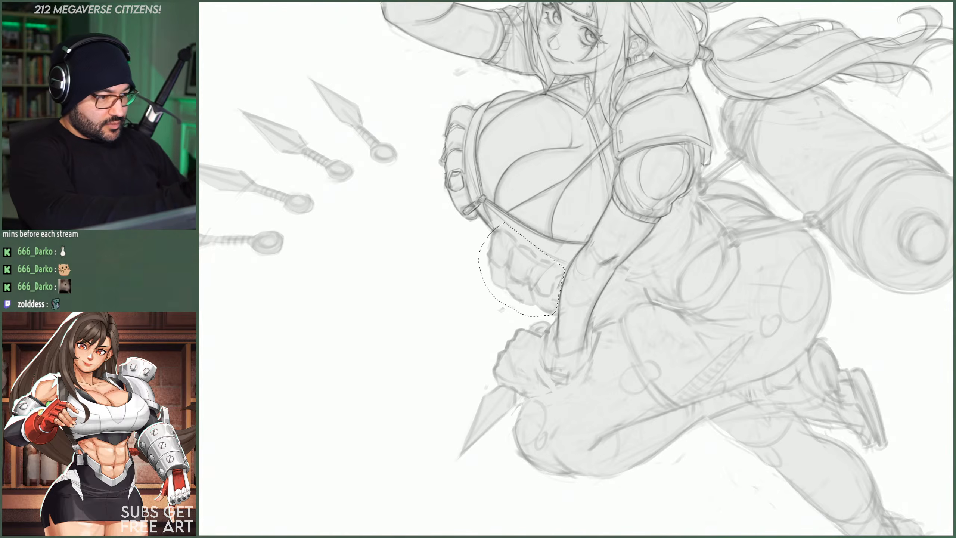
key(ctrl+t)
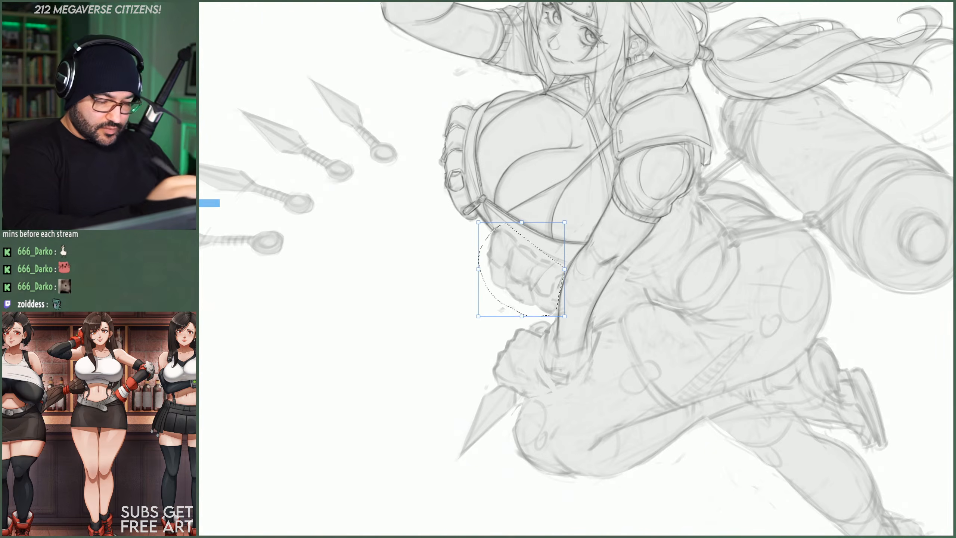
mouse_move(522, 223)
mouse_down()
mouse_move(513, 225)
mouse_move(553, 246)
mouse_up()
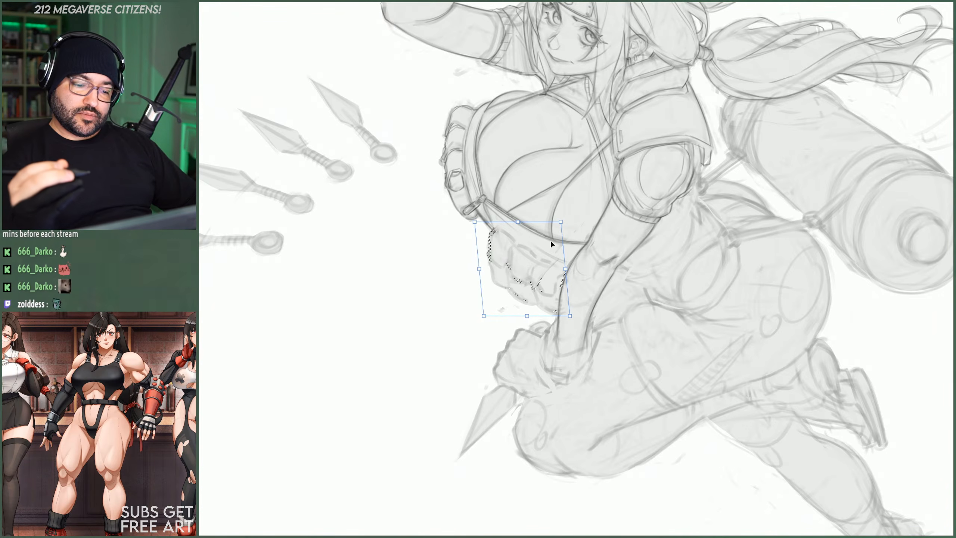
key(Return)
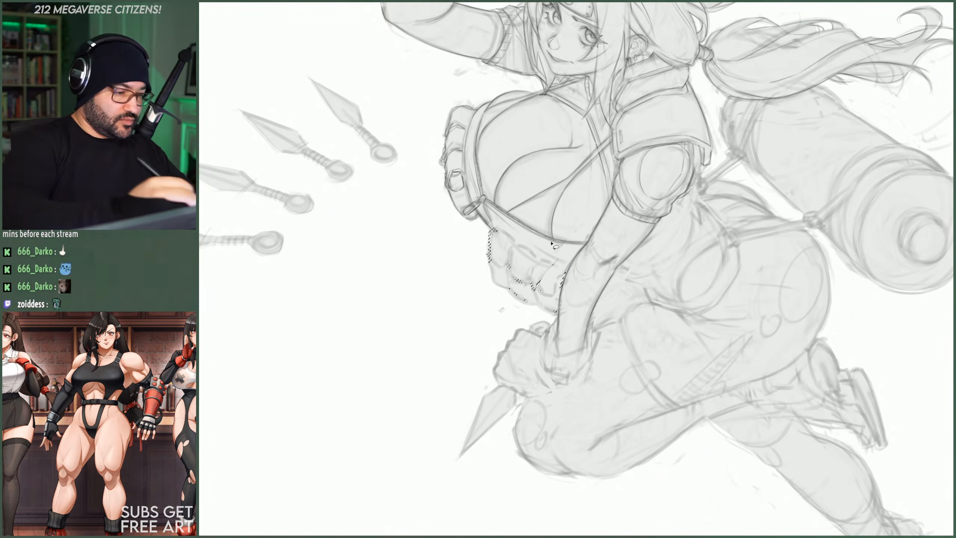
key(ctrl+d)
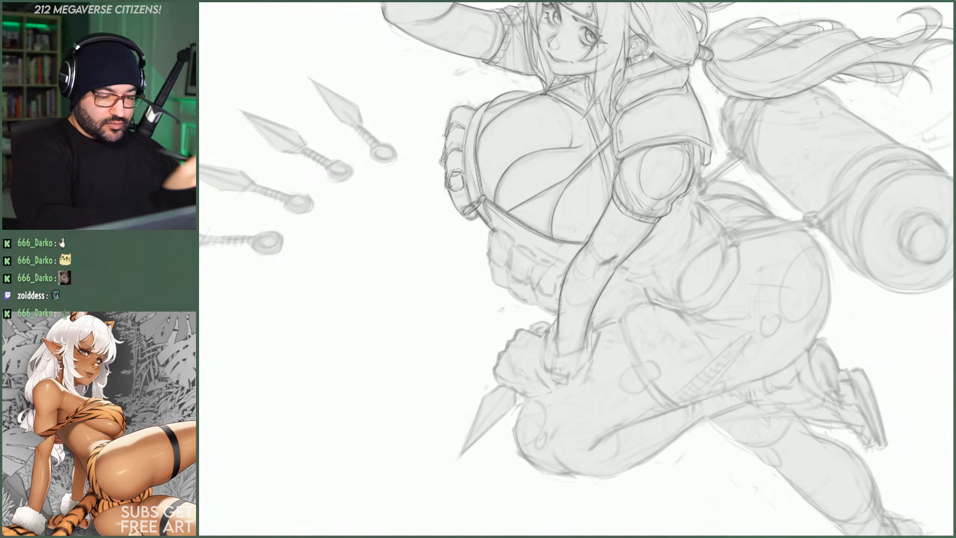
scroll(630, 306, down, 5)
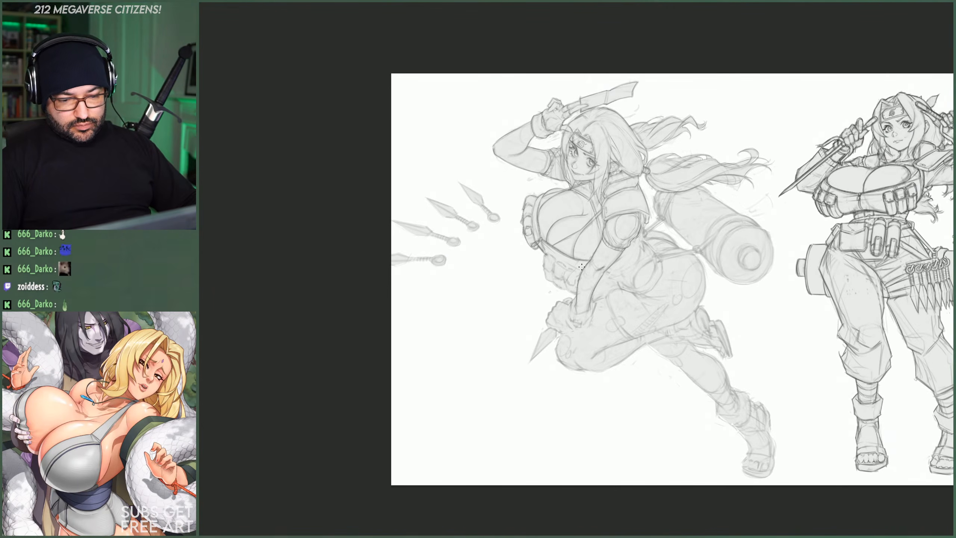
- Redraw the top edge of the pouch row beneath the vest opening with a cleaner line and mark the divisions between the pouches
scroll(581, 267, up, 4)
scroll(572, 256, up, 1)
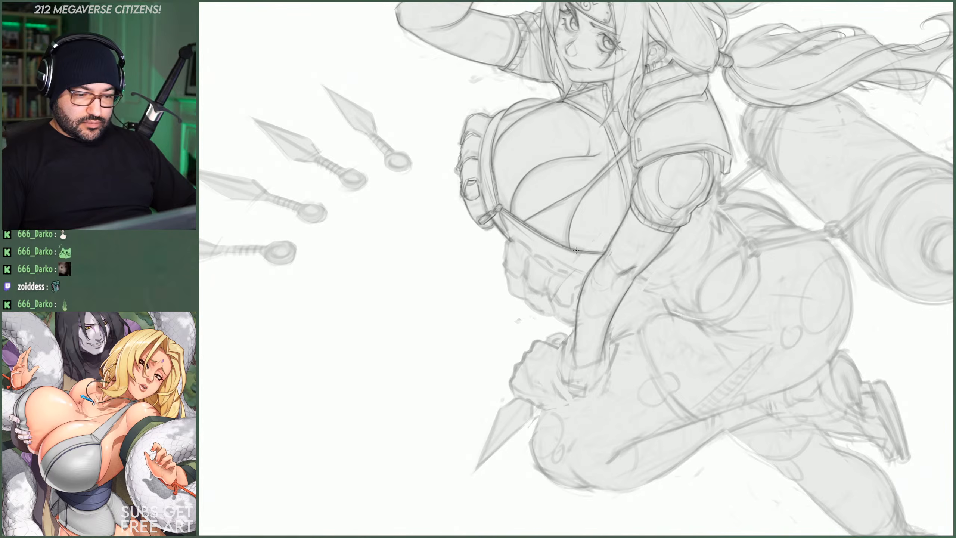
scroll(583, 245, up, 1)
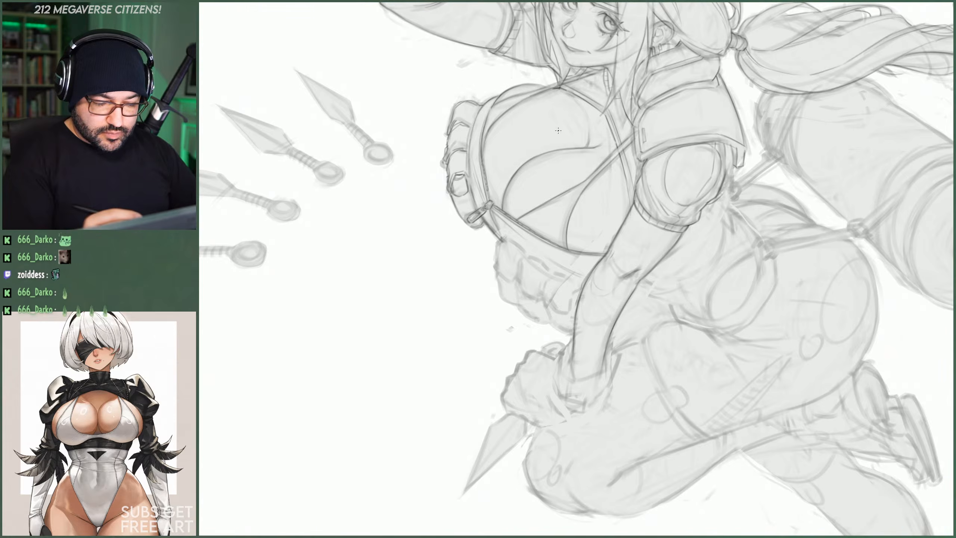
right_click(514, 241)
click(499, 247)
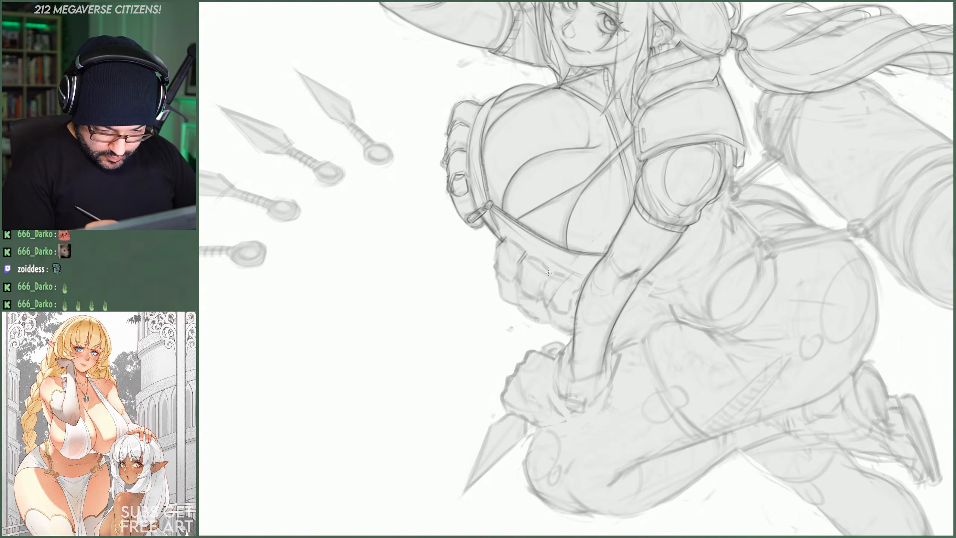
drag(554, 269, 548, 278)
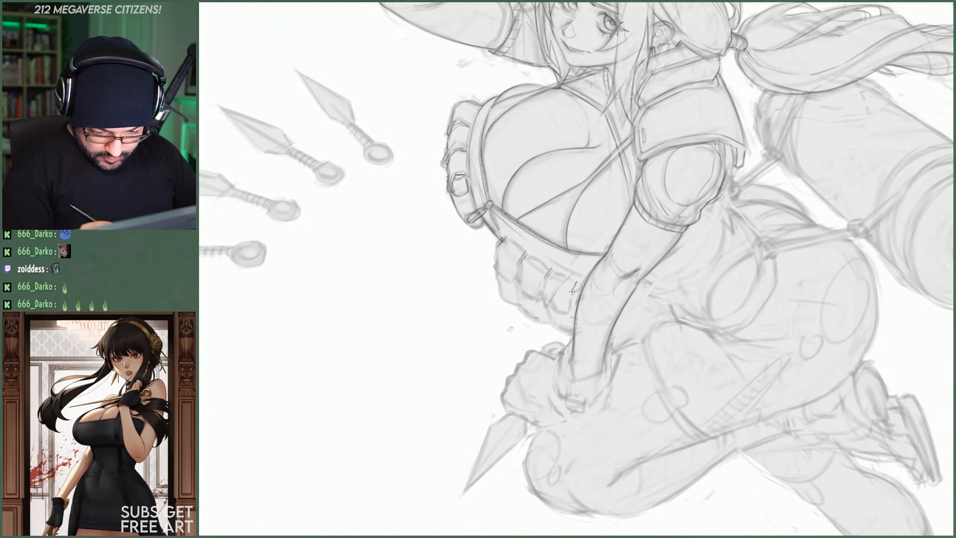
drag(505, 237, 525, 249)
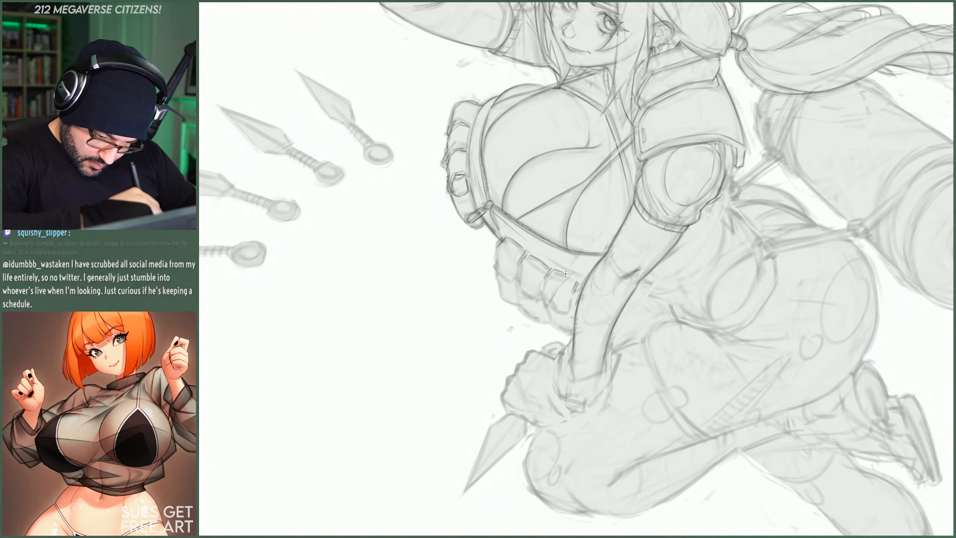
drag(504, 235, 542, 258)
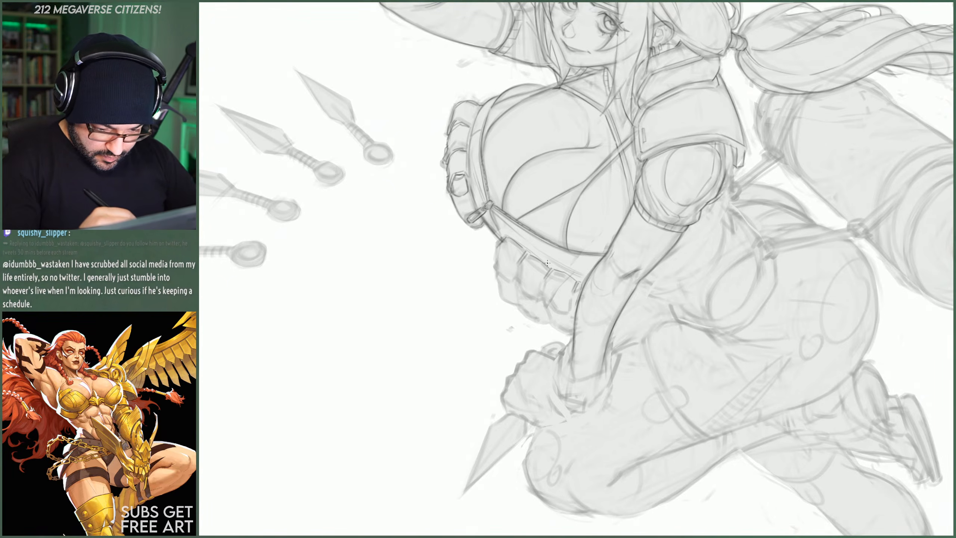
- Draw the three pouches beneath the vest opening with darker outlines, flaps, closures and lower bodies
drag(549, 264, 541, 248)
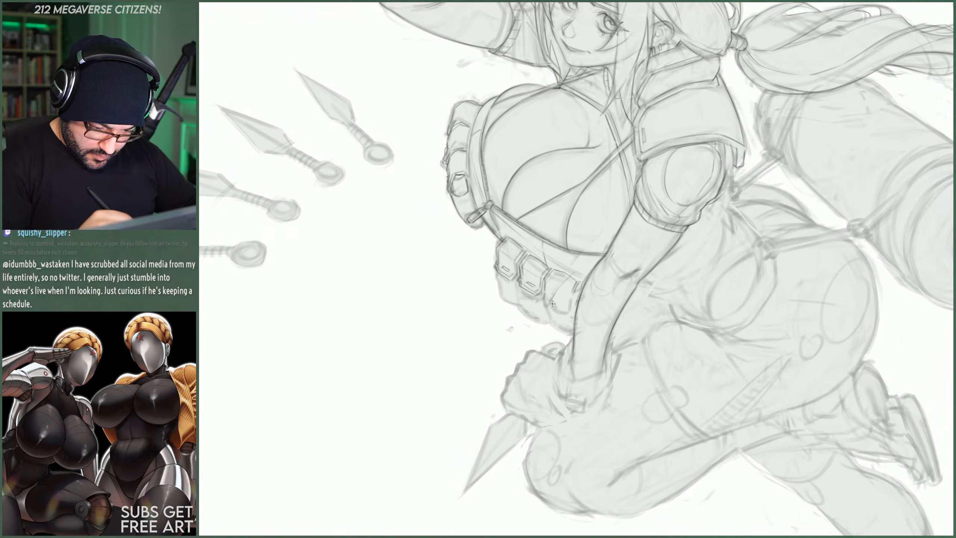
drag(549, 304, 568, 311)
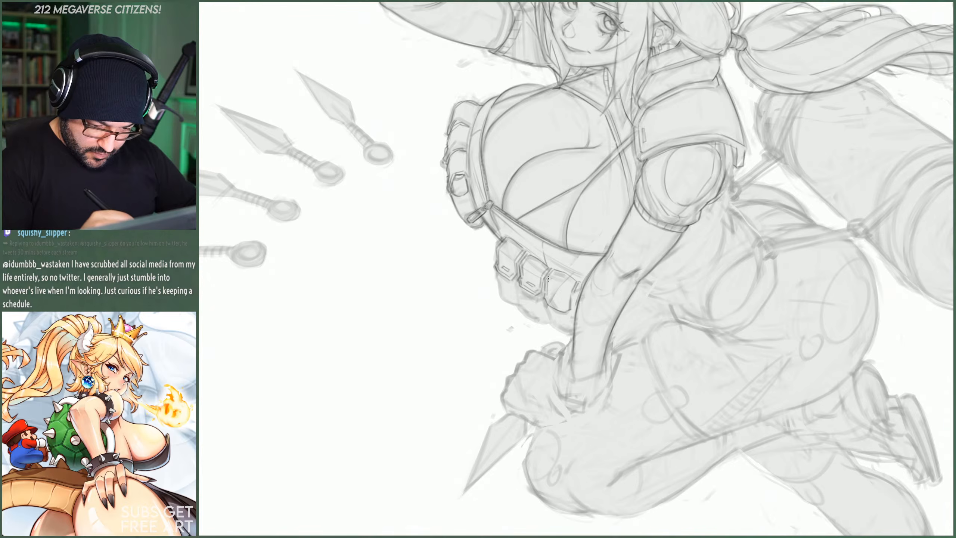
mouse_move(545, 295)
mouse_down()
mouse_move(565, 312)
mouse_move(573, 281)
mouse_move(560, 301)
mouse_up()
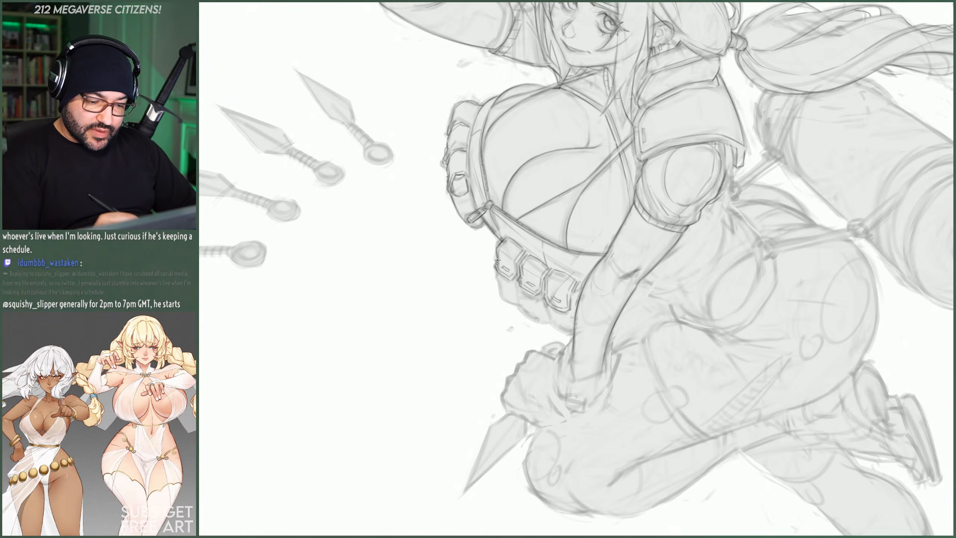
right_click(575, 204)
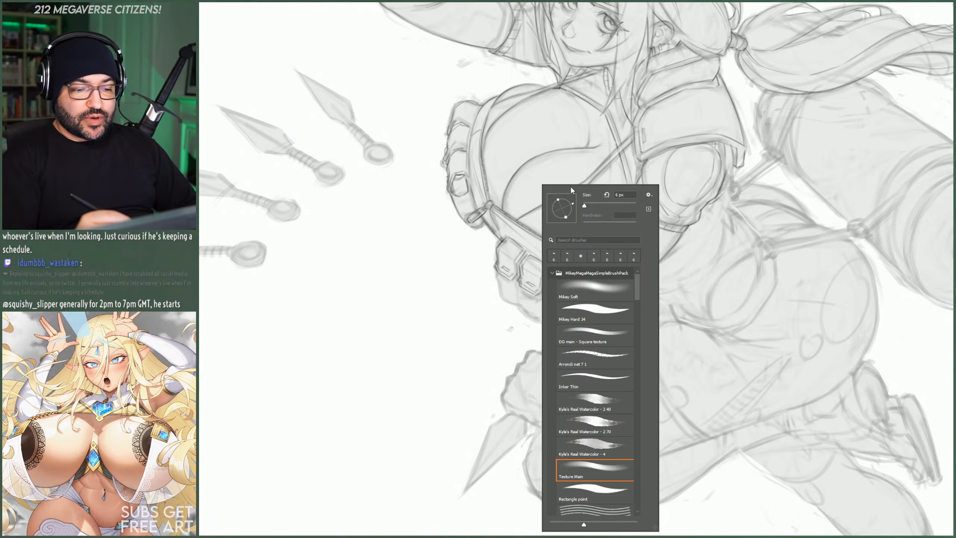
key(Escape)
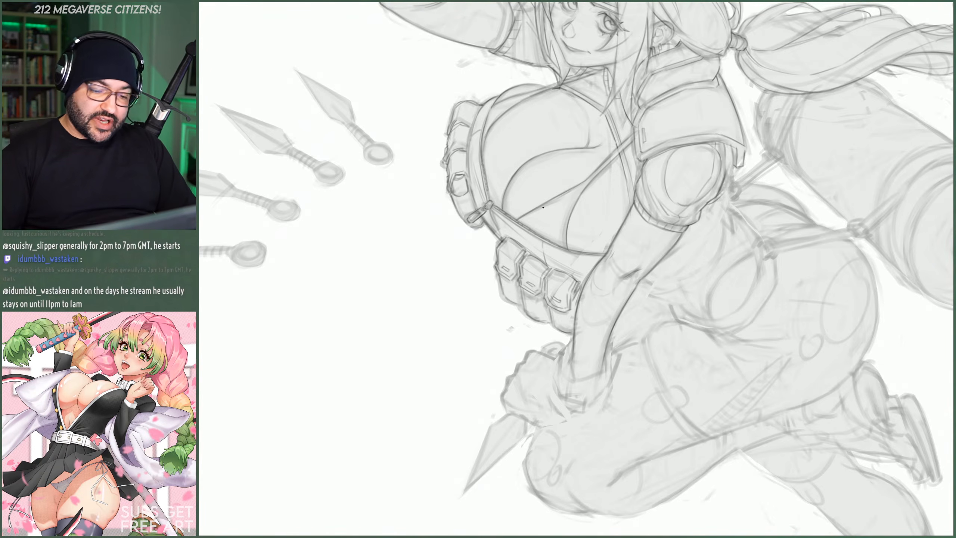
- Flip the canvas horizontally and check the running figure's pose and proportions against the standing figure
scroll(543, 207, down, 4)
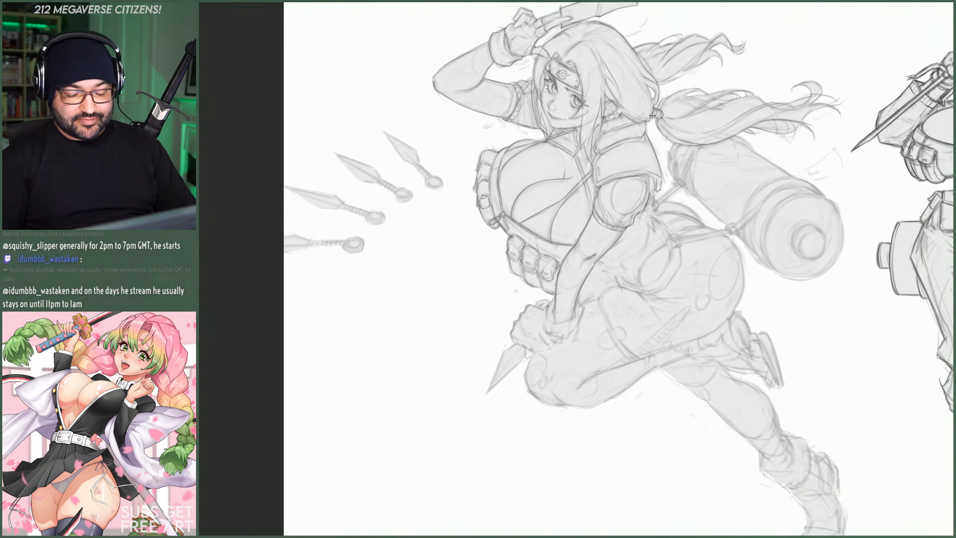
scroll(653, 115, up, 2)
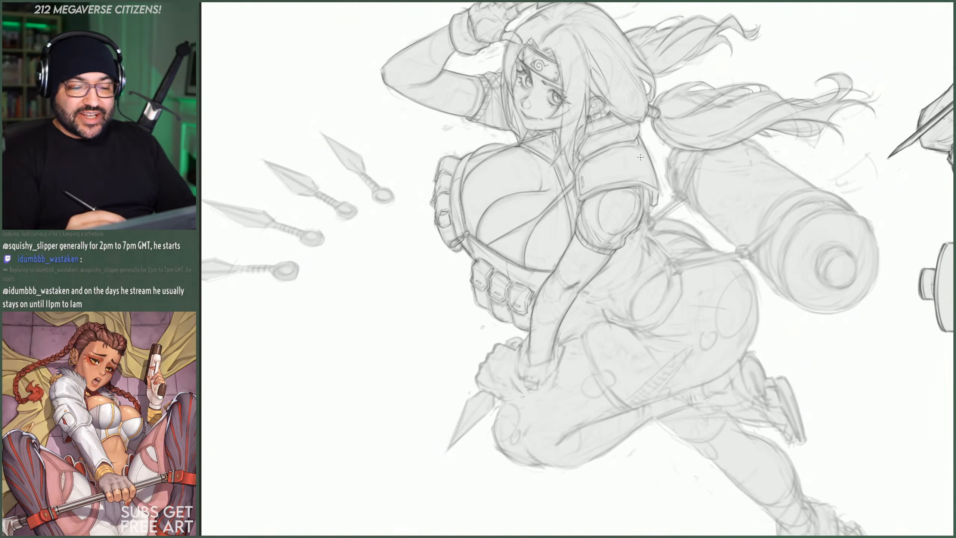
scroll(609, 147, down, 5)
scroll(694, 178, up, 3)
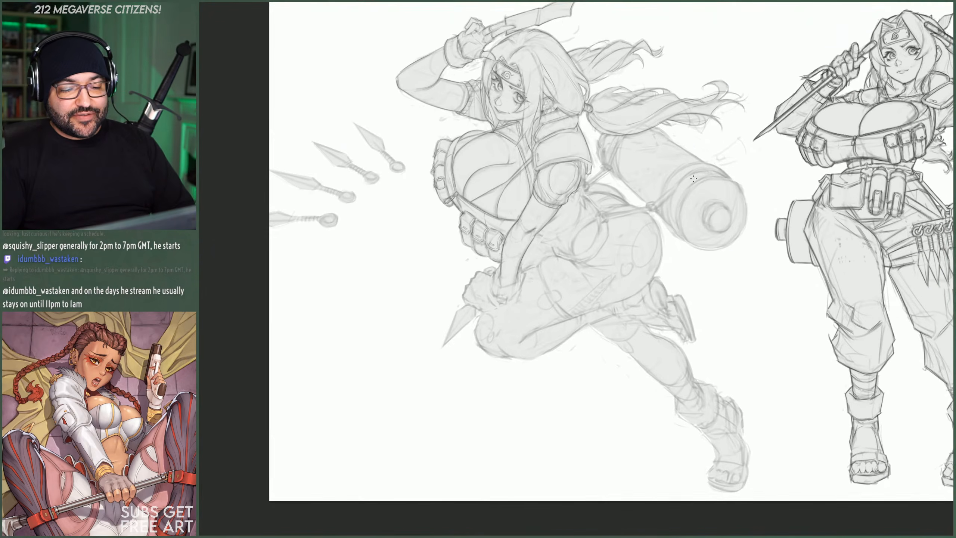
scroll(693, 178, up, 1)
key(ctrl+shift+h)
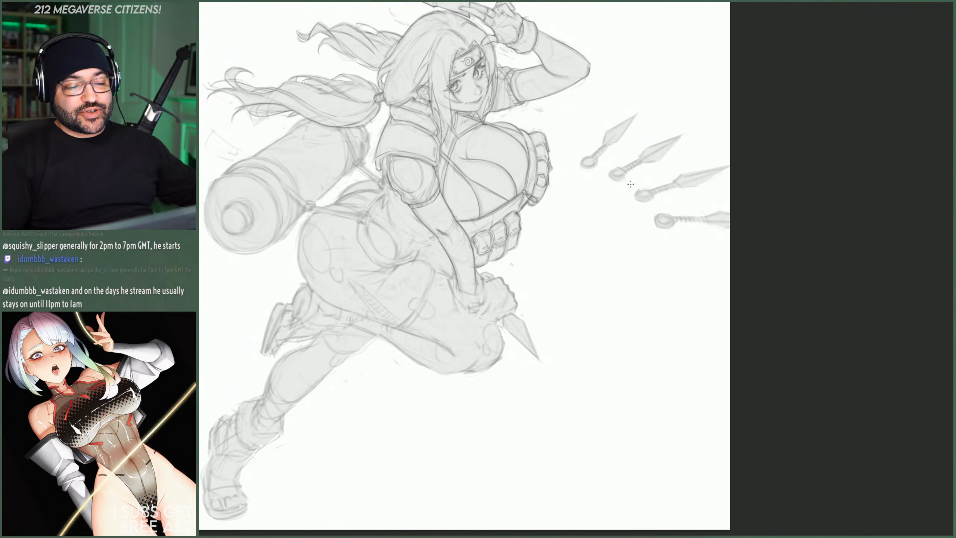
scroll(631, 184, down, 3)
scroll(546, 151, up, 2)
scroll(546, 151, down, 2)
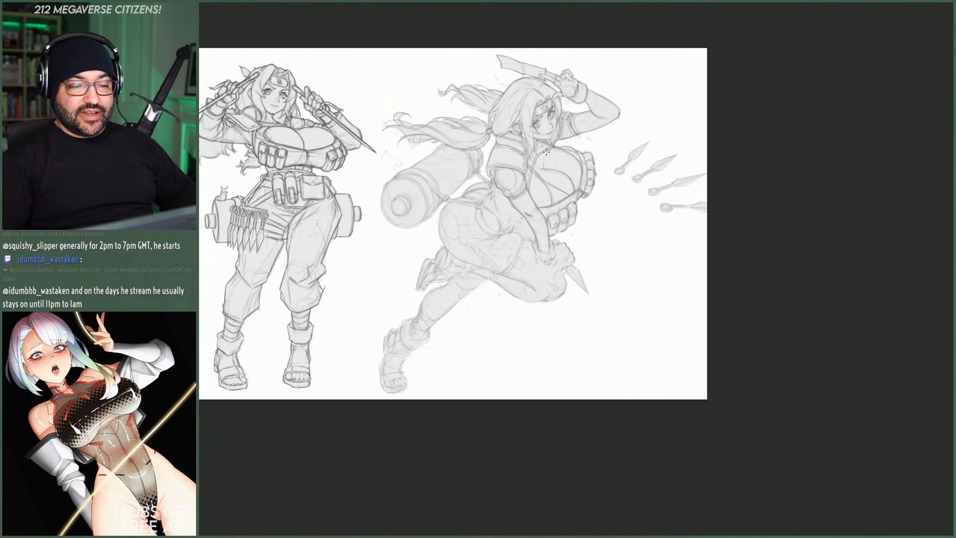
scroll(546, 151, up, 5)
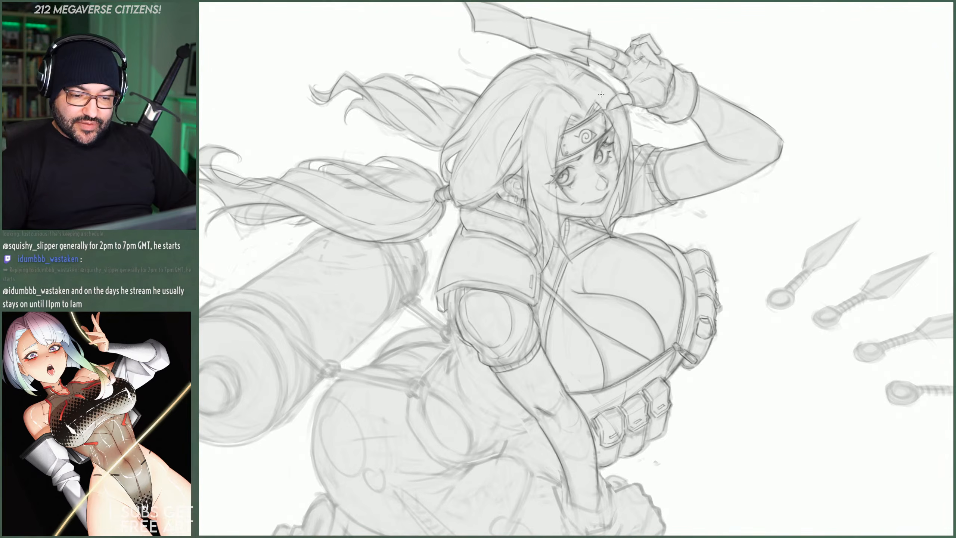
scroll(607, 99, down, 3)
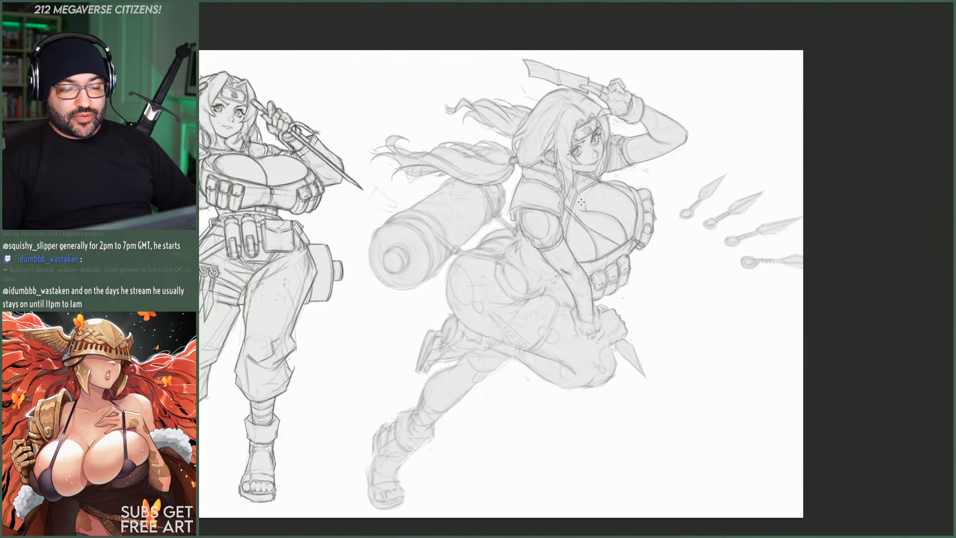
scroll(498, 261, up, 3)
- Darken the vest's back contour from beneath the shoulder guard down behind the near arm toward the waist
right_click(498, 261)
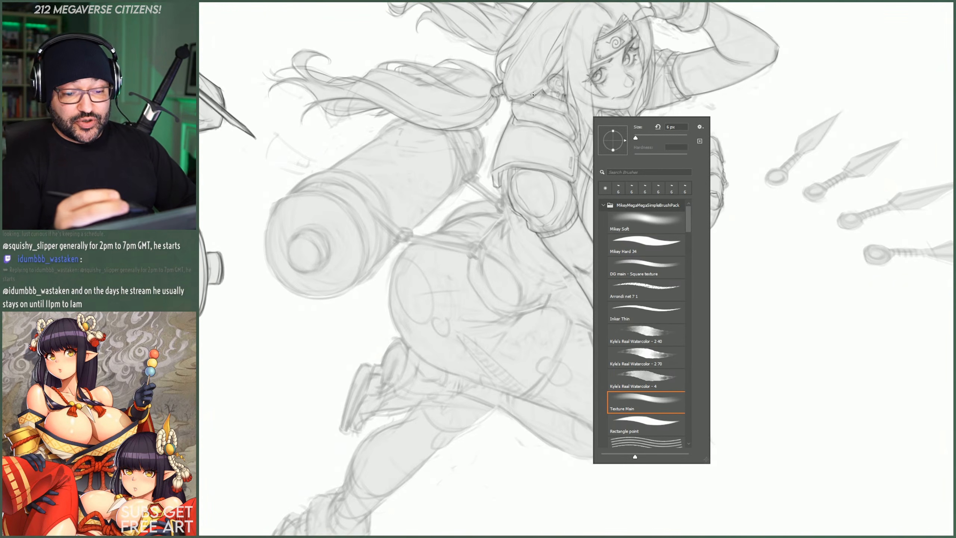
click(532, 169)
drag(492, 186, 492, 170)
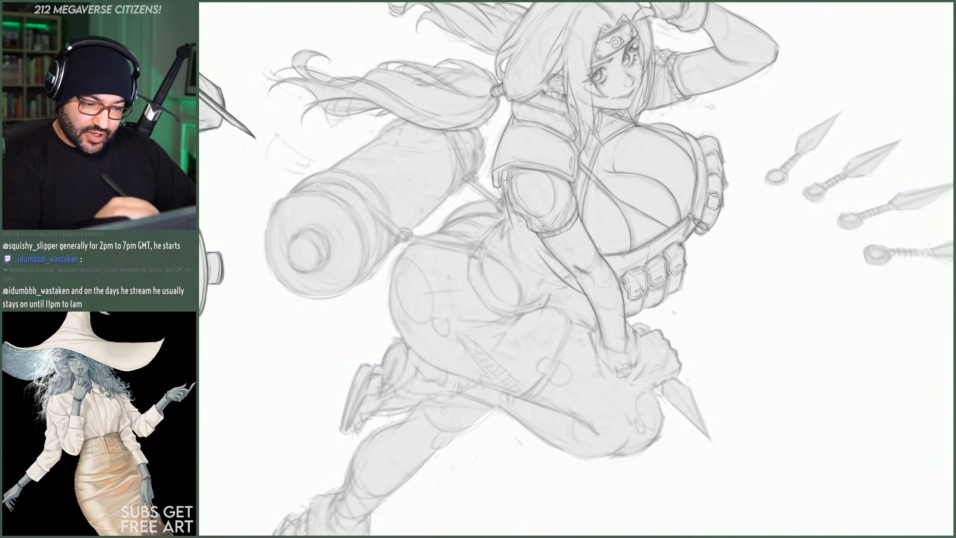
drag(507, 183, 503, 219)
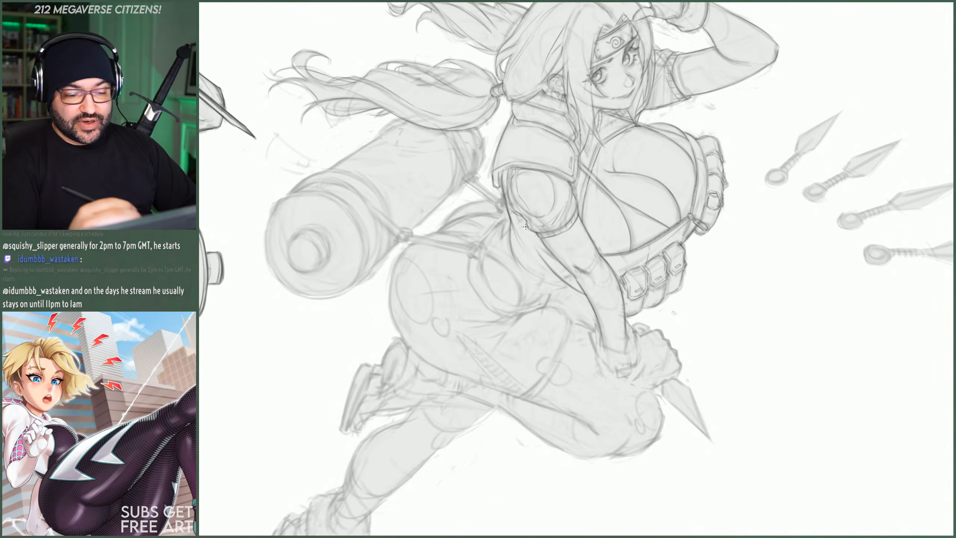
mouse_move(600, 169)
mouse_down()
mouse_move(541, 172)
mouse_move(614, 169)
mouse_up()
- Lasso the far eye beneath the headband, shrink and reposition it slightly with Free Transform, and clear the selection
drag(604, 82, 636, 75)
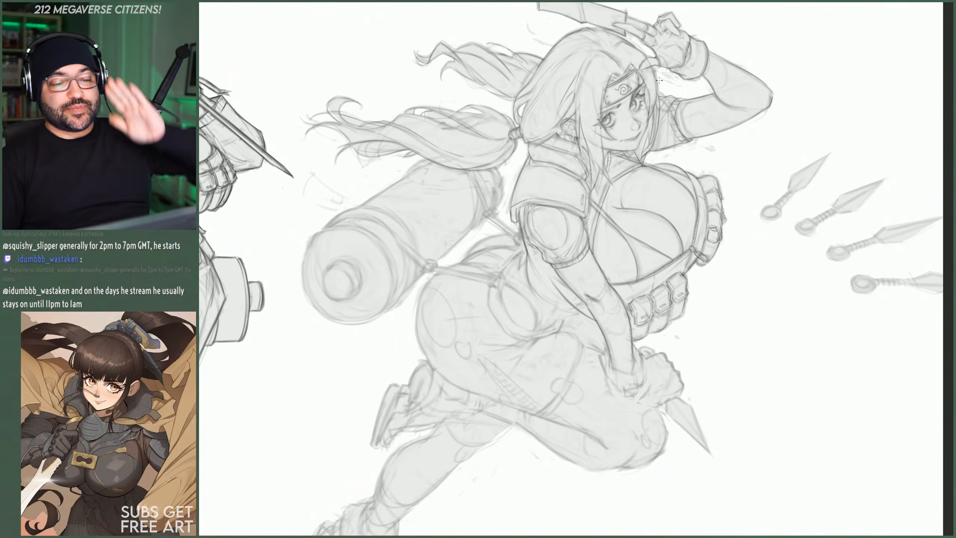
scroll(658, 80, down, 3)
scroll(600, 224, up, 2)
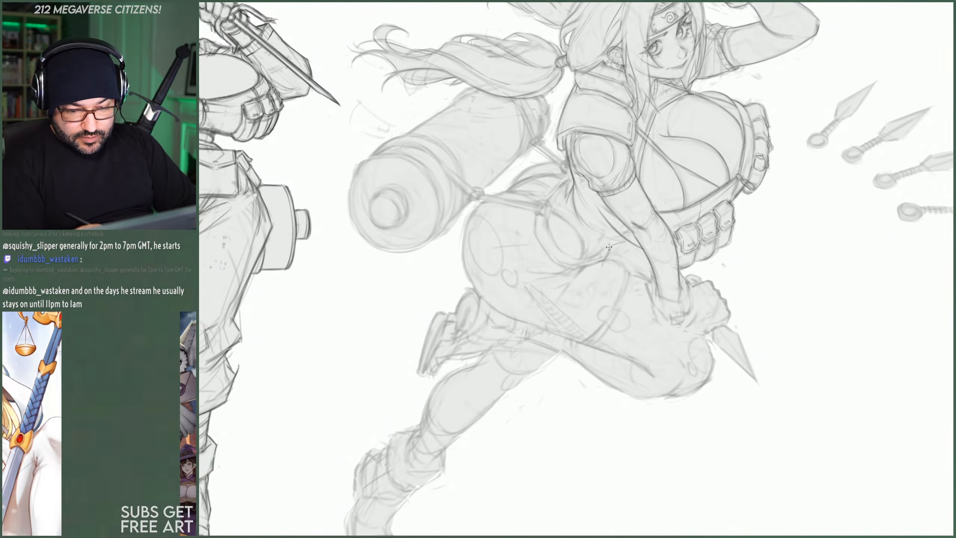
key(ctrl+0)
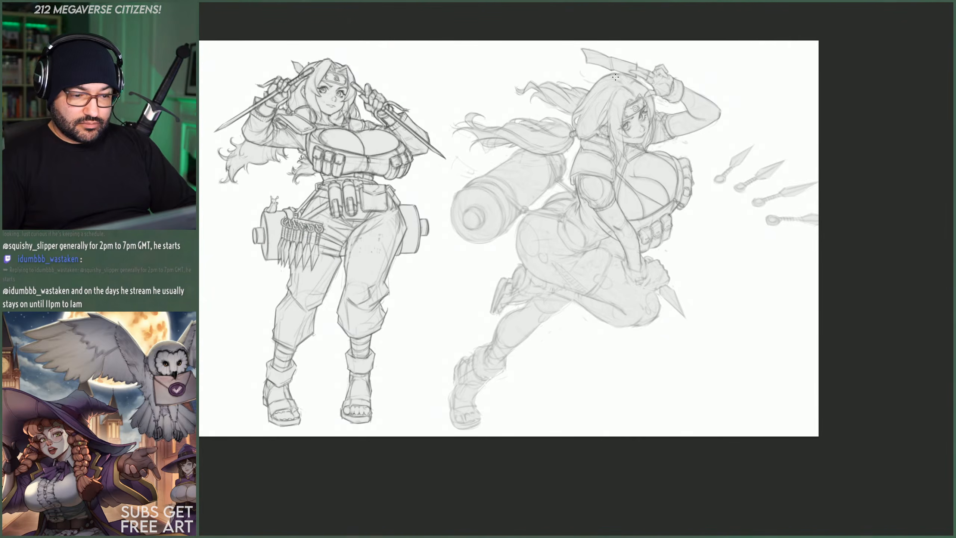
scroll(615, 77, up, 5)
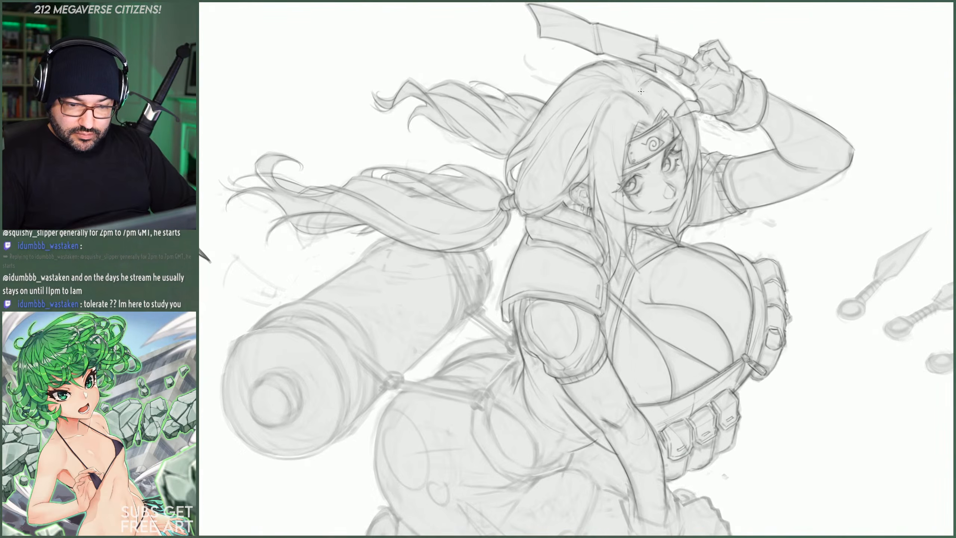
scroll(640, 91, up, 3)
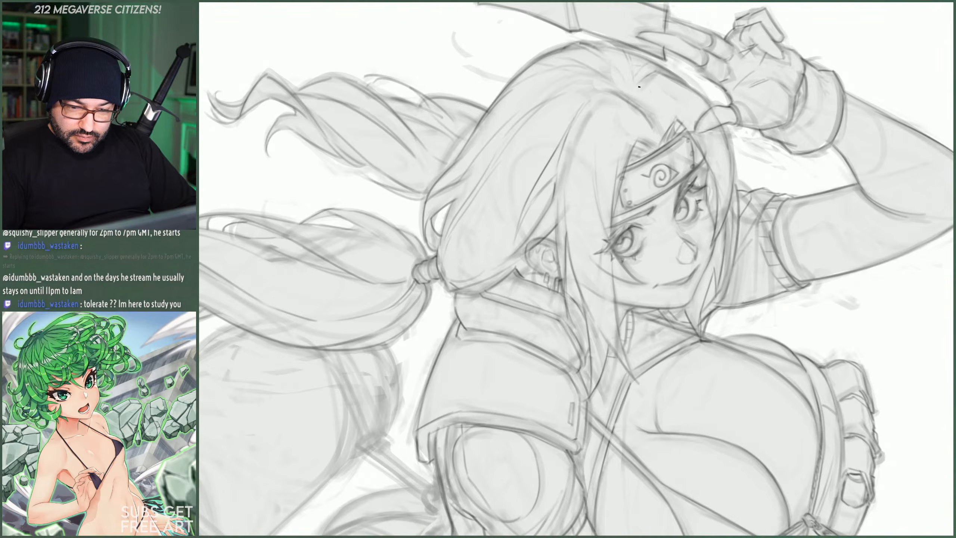
scroll(639, 87, up, 3)
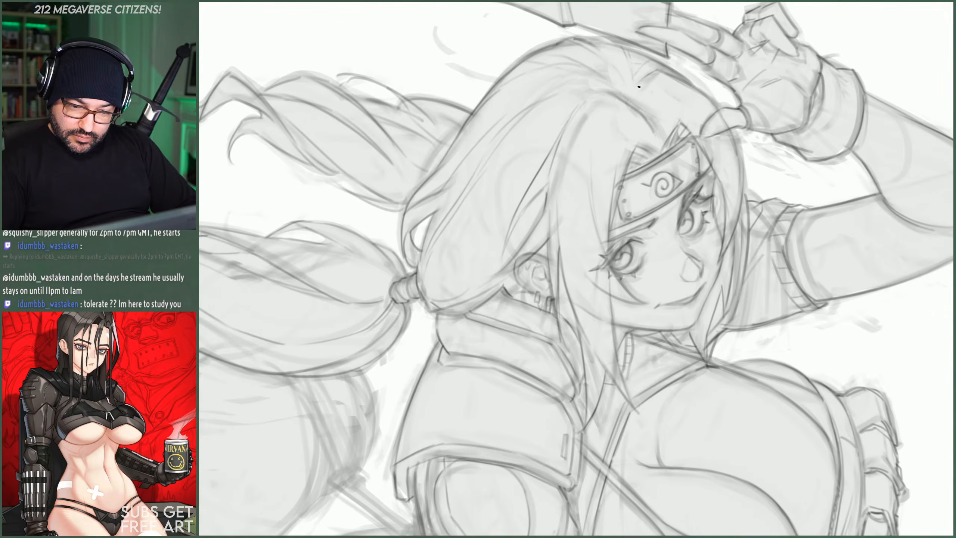
key(l)
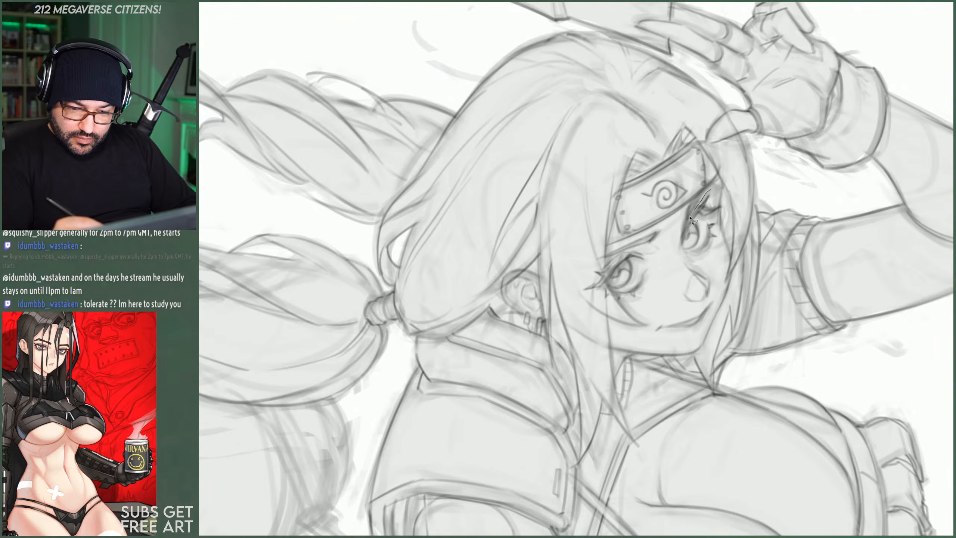
mouse_move(711, 192)
mouse_down()
mouse_move(679, 251)
mouse_move(715, 246)
mouse_move(717, 194)
mouse_up()
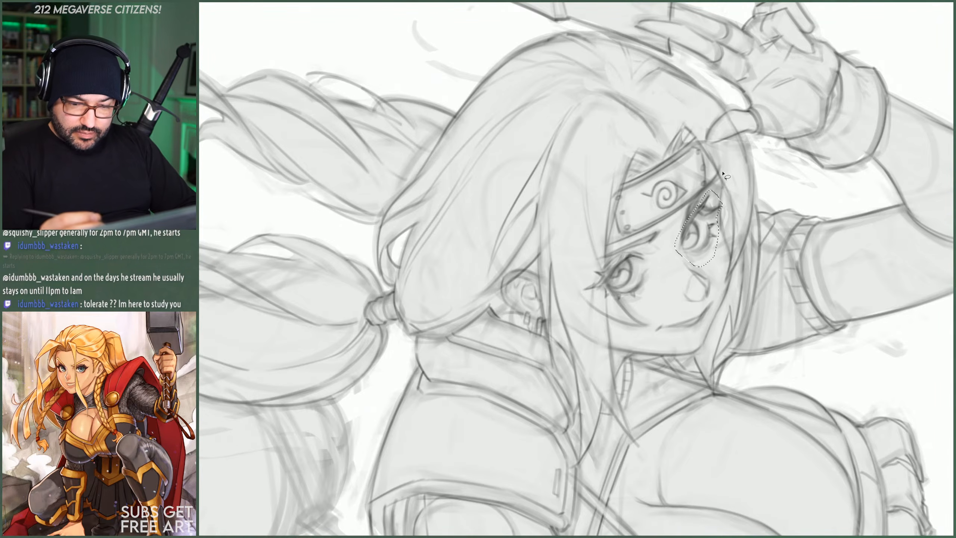
key(ctrl+t)
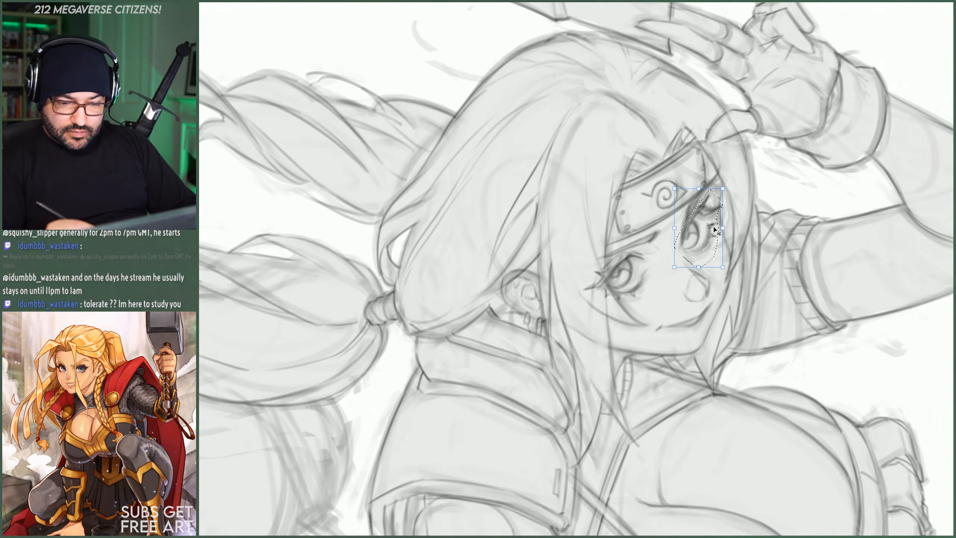
drag(713, 228, 715, 230)
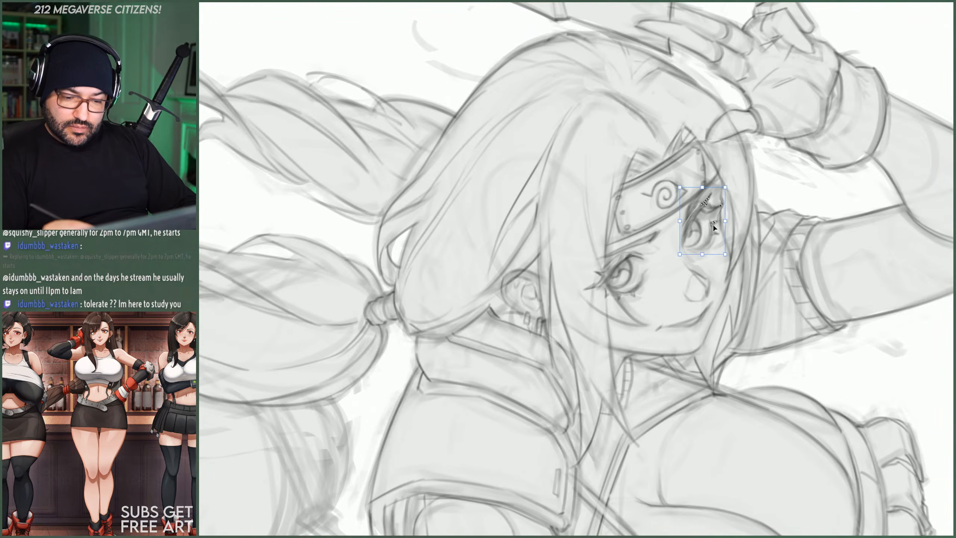
drag(711, 229, 711, 230)
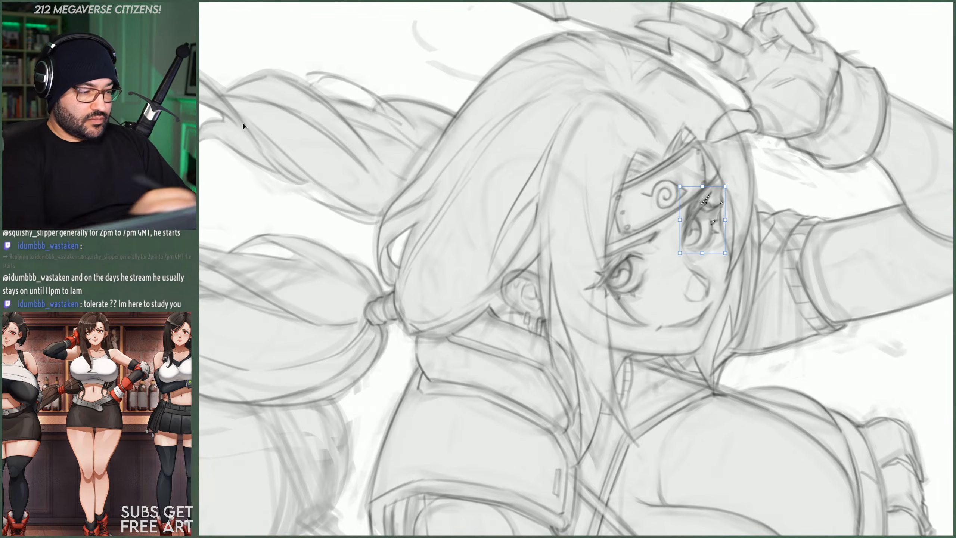
key(Return)
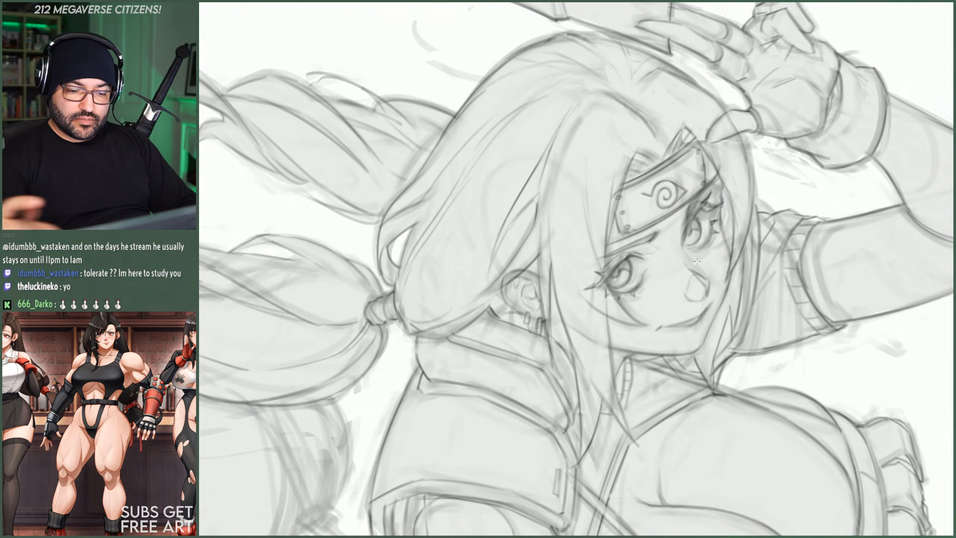
- Flip the canvas back horizontally and check the adjusted face within the whole figure
scroll(593, 185, down, 10)
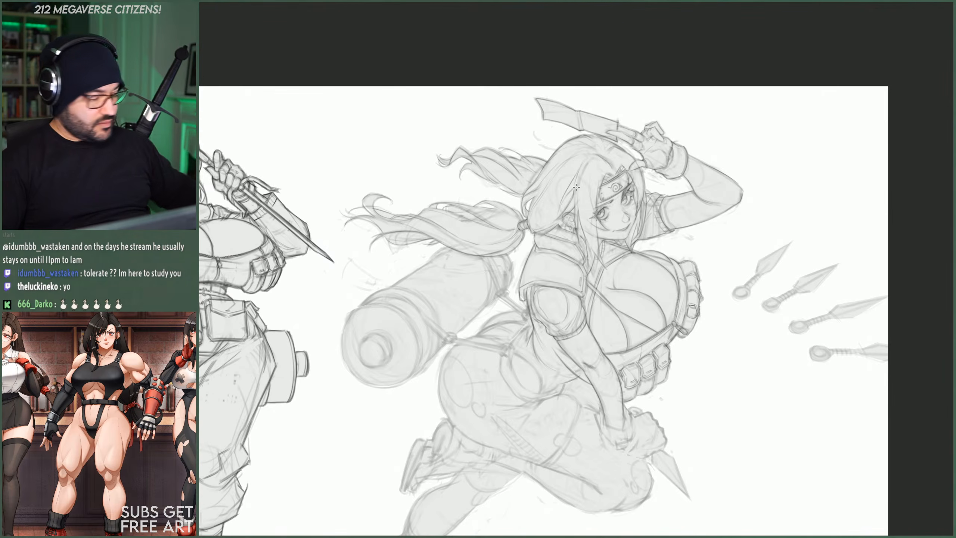
key(h)
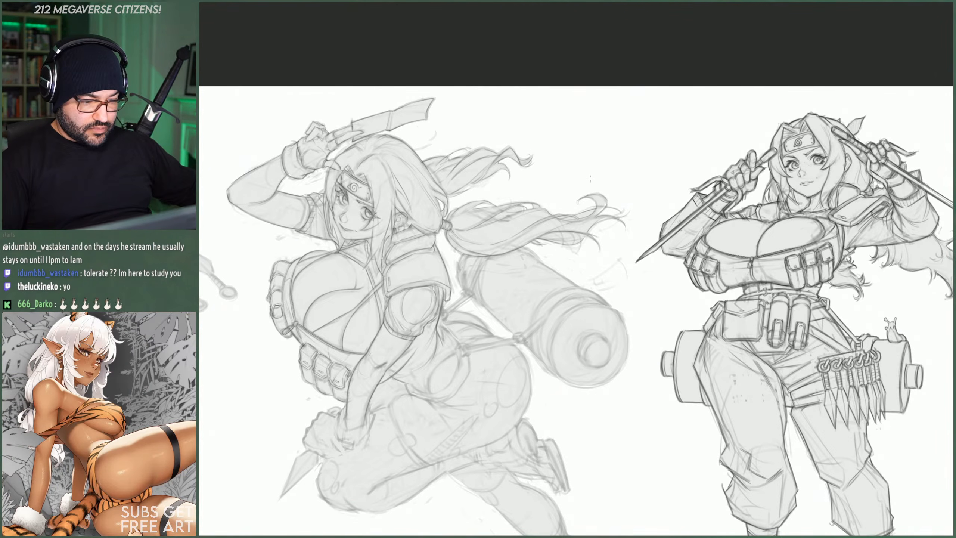
- Examine the running figure's overall pose and silhouette beside the standing figure, both up close and across the whole canvas
scroll(662, 141, down, 1)
scroll(661, 141, down, 2)
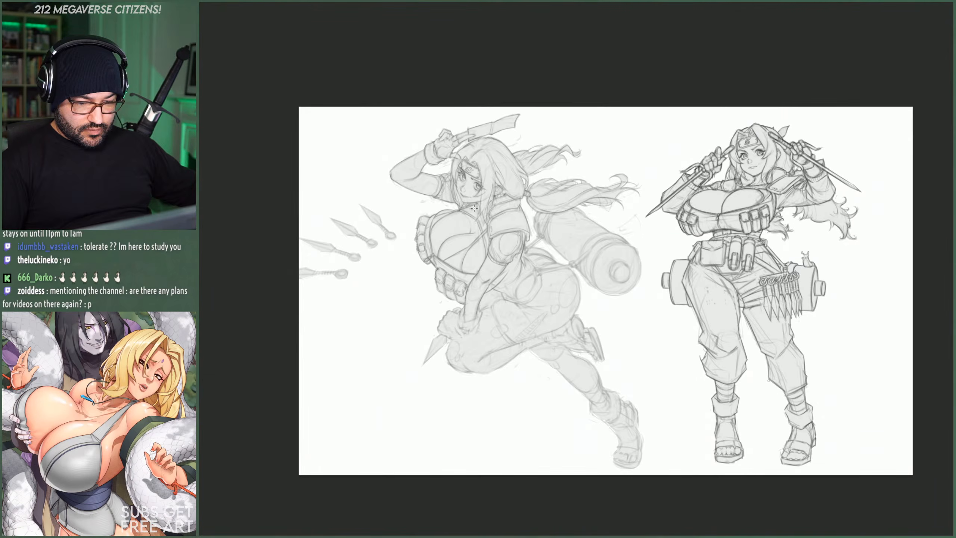
scroll(434, 246, up, 2)
scroll(493, 119, up, 2)
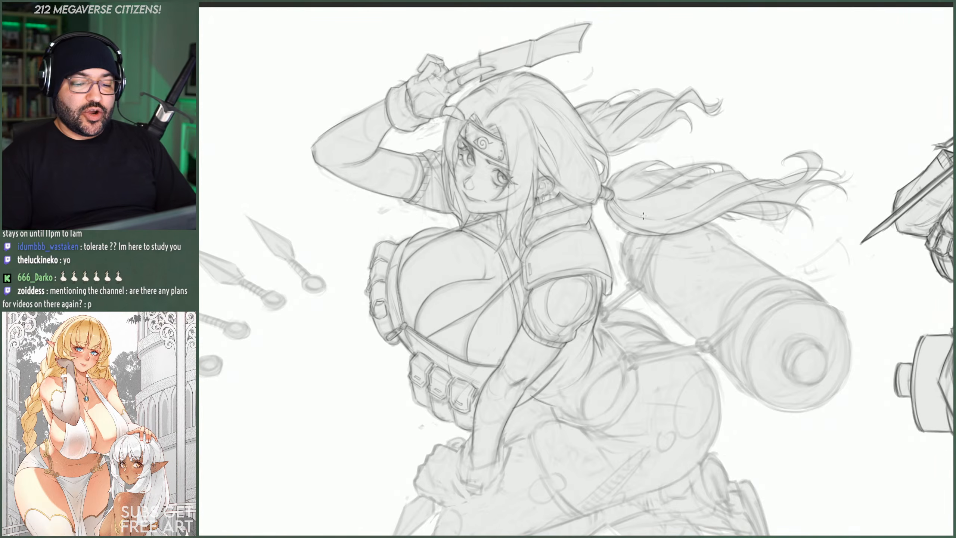
scroll(666, 188, down, 9)
scroll(576, 246, up, 4)
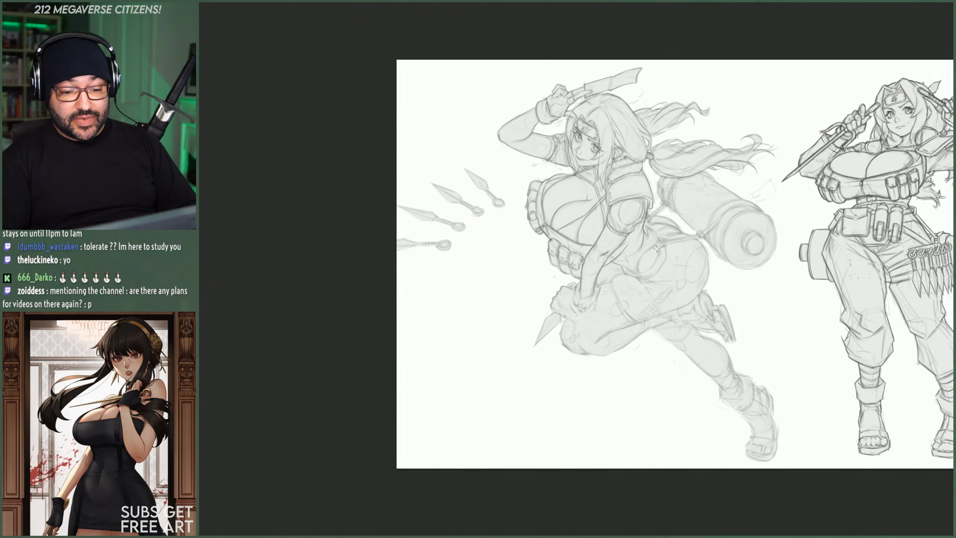
scroll(576, 245, up, 2)
scroll(683, 297, down, 6)
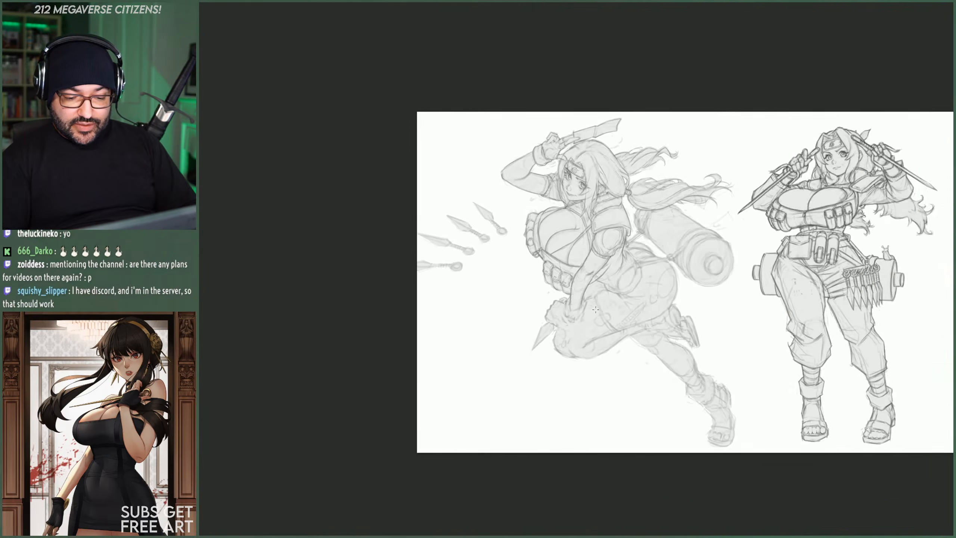
scroll(683, 297, up, 7)
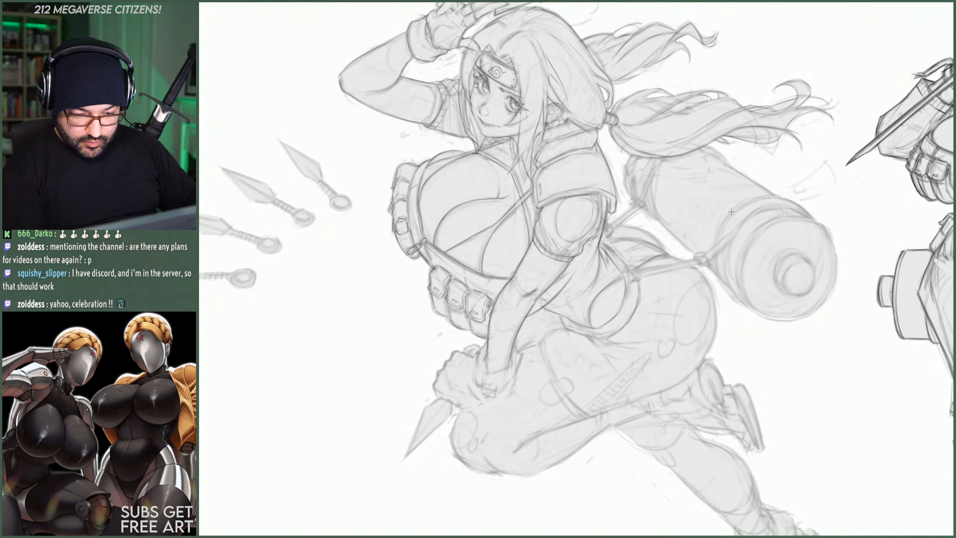
- Darken the hip opening and the far hip contour behind the waist on a rotated canvas, and restore the upright full view
drag(569, 411, 685, 175)
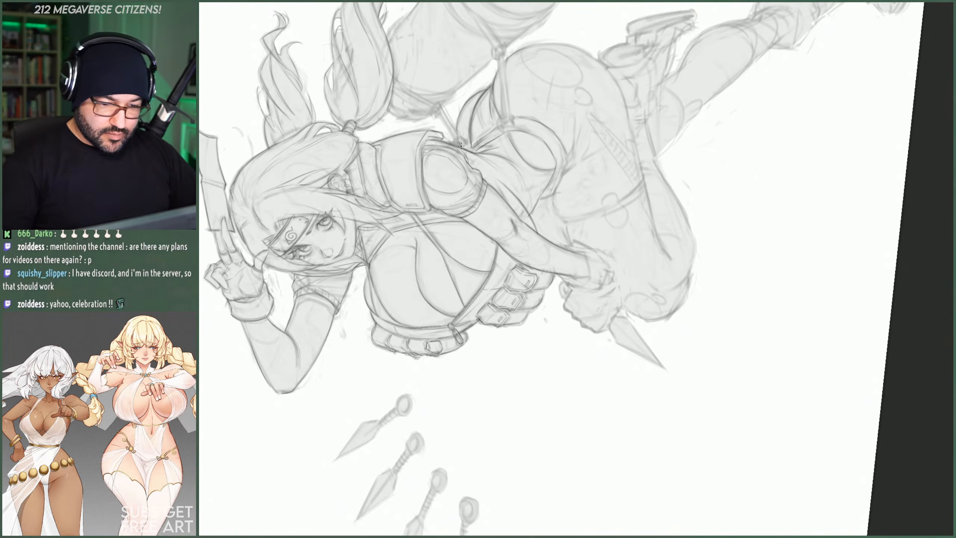
drag(527, 122, 568, 109)
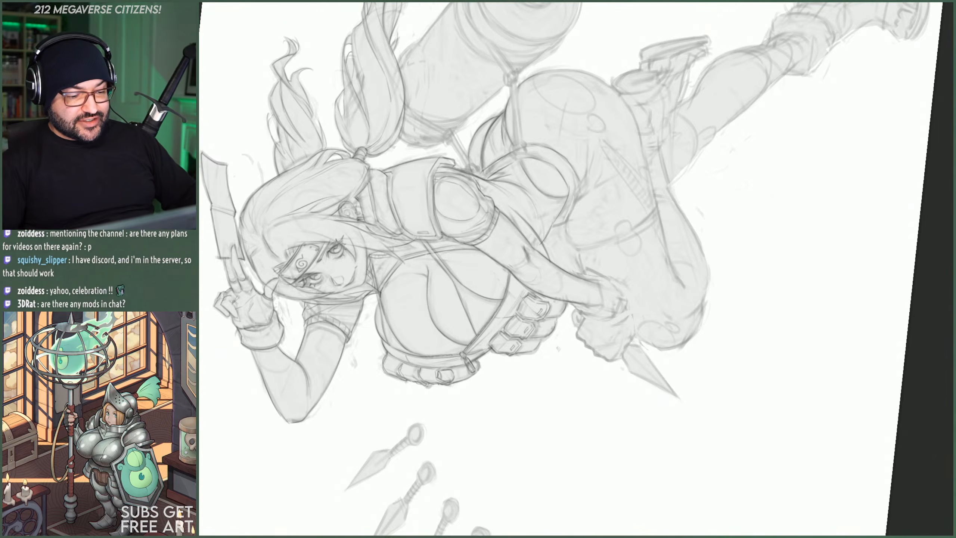
scroll(557, 95, down, 5)
scroll(557, 95, up, 4)
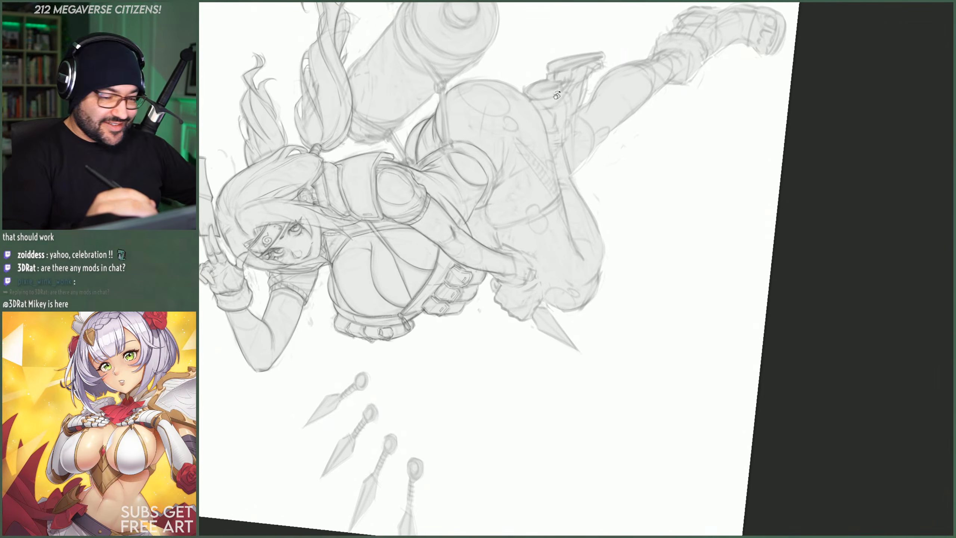
drag(557, 95, 676, 318)
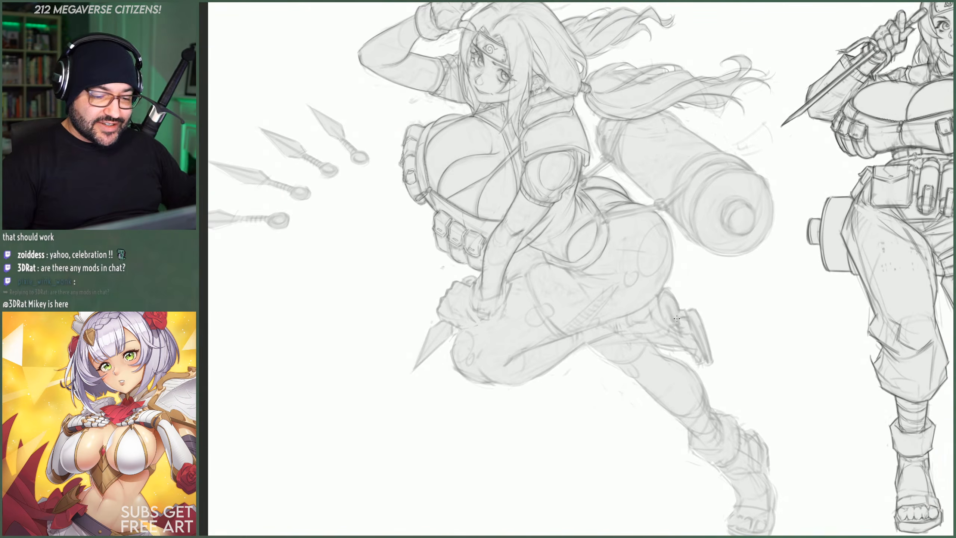
key(ctrl+0)
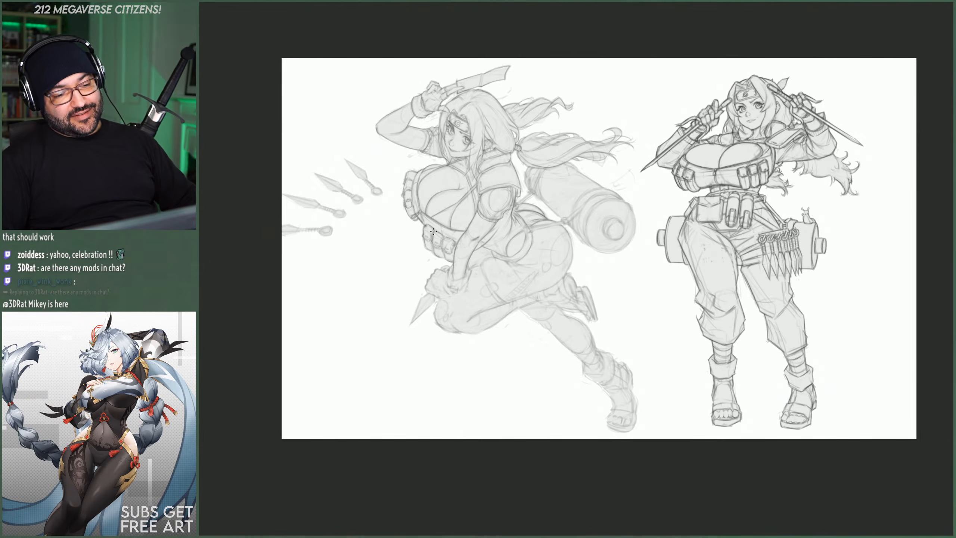
- Refine the running figure's waist and the curved edge of the hip opening beneath the near arm, rotating the canvas for the strokes
scroll(422, 247, up, 2)
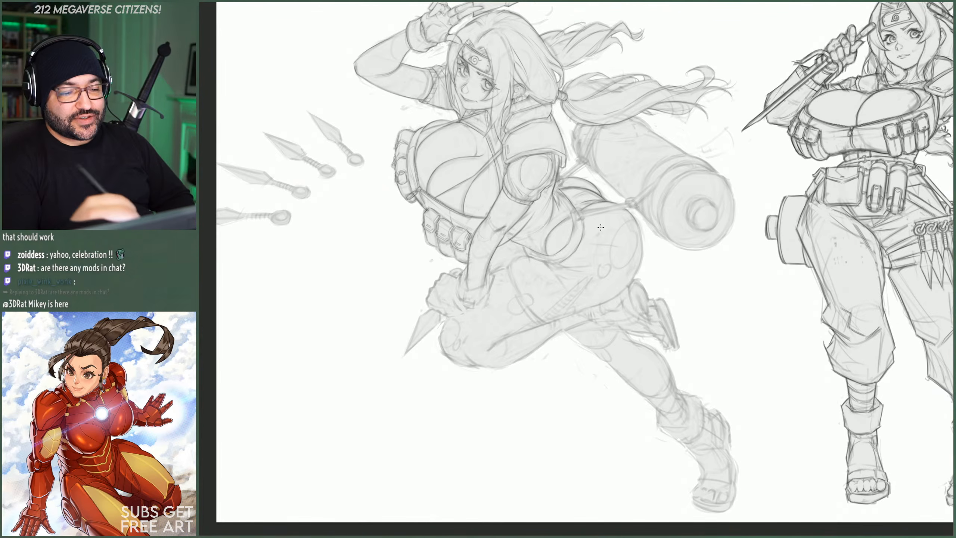
scroll(551, 237, down, 2)
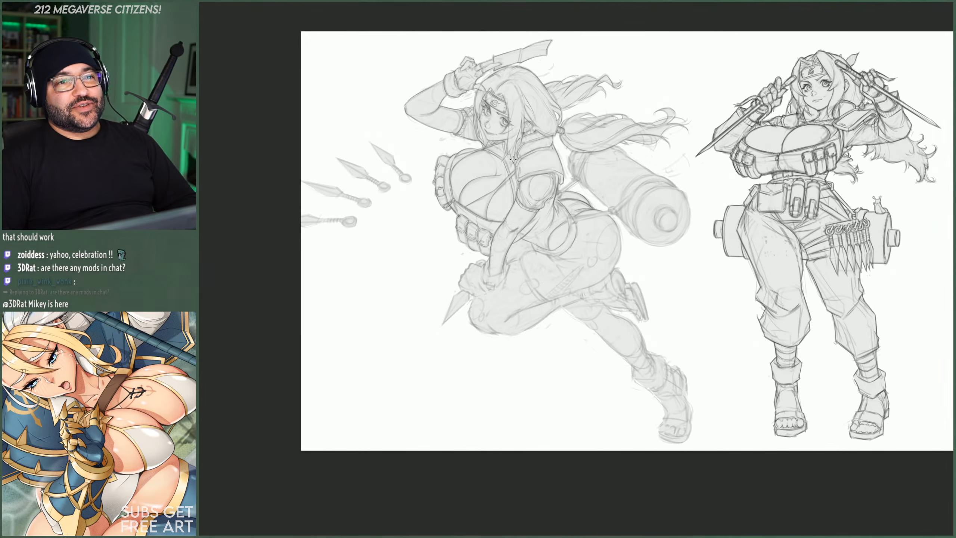
scroll(513, 159, up, 2)
scroll(583, 208, up, 2)
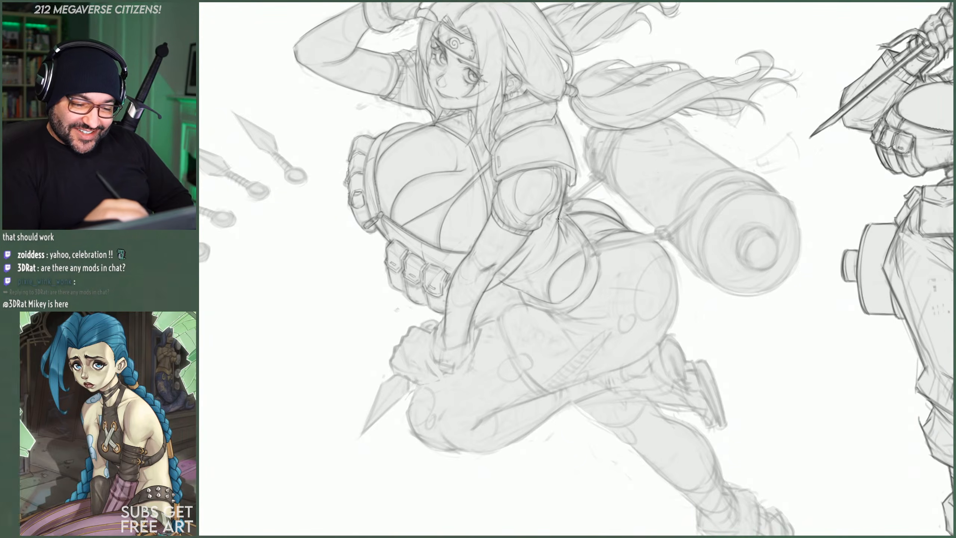
right_click(578, 192)
click(566, 226)
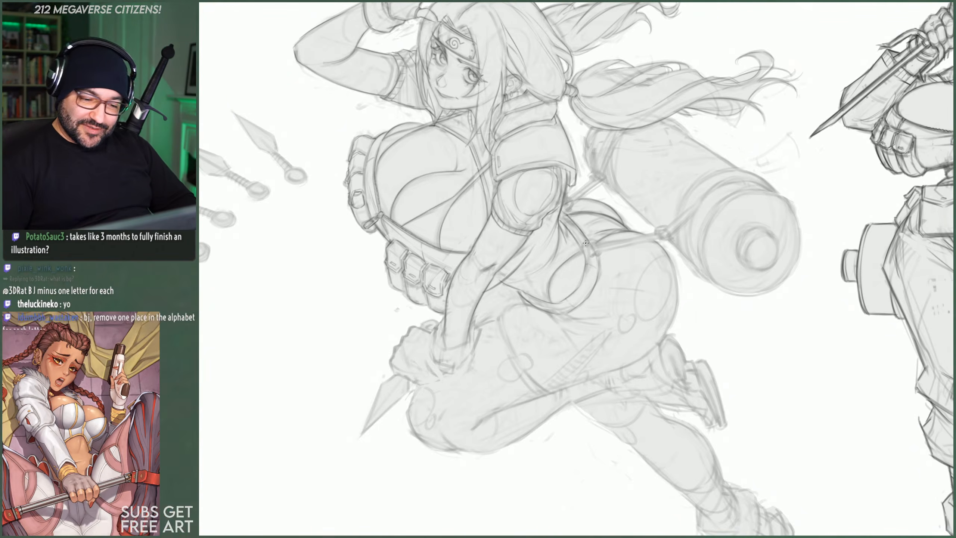
scroll(628, 149, down, 5)
scroll(576, 180, up, 5)
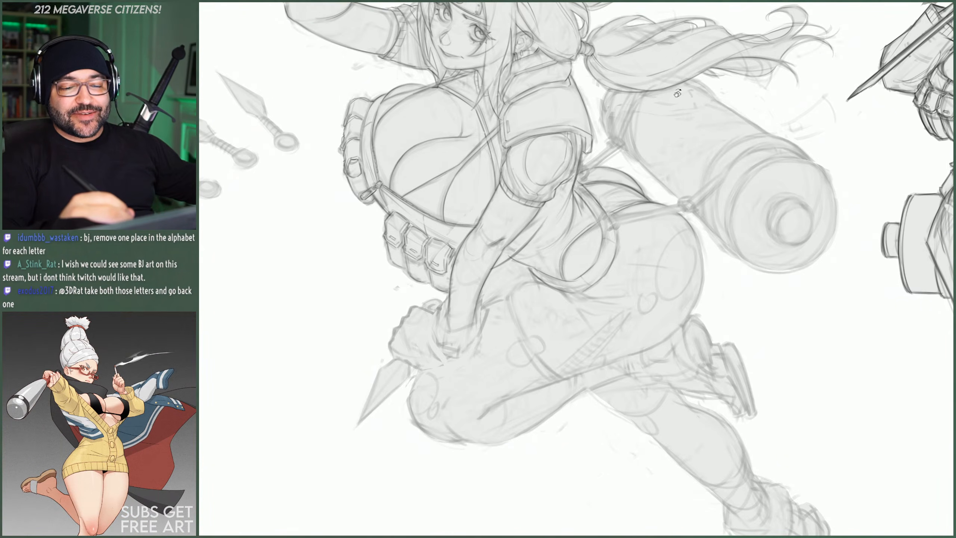
drag(635, 93, 710, 307)
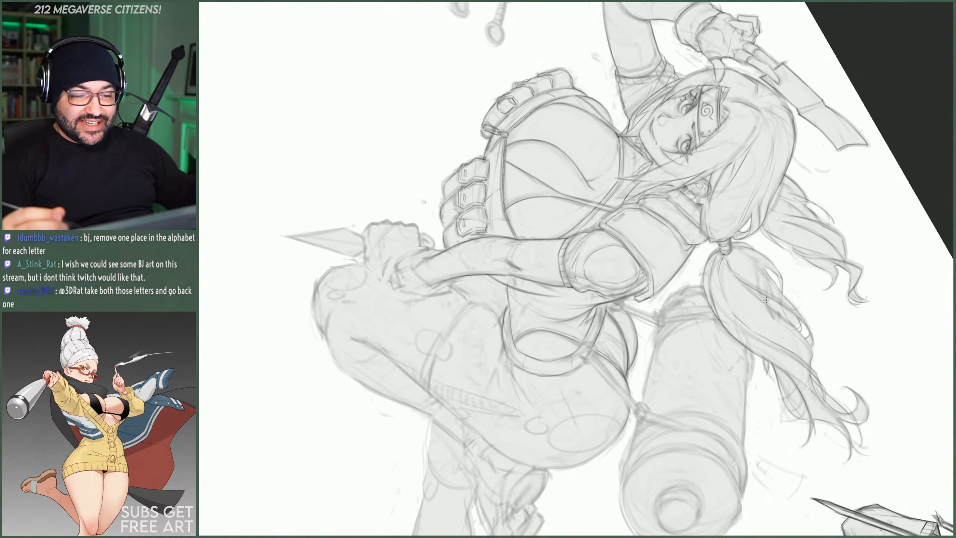
scroll(952, 177, down, 3)
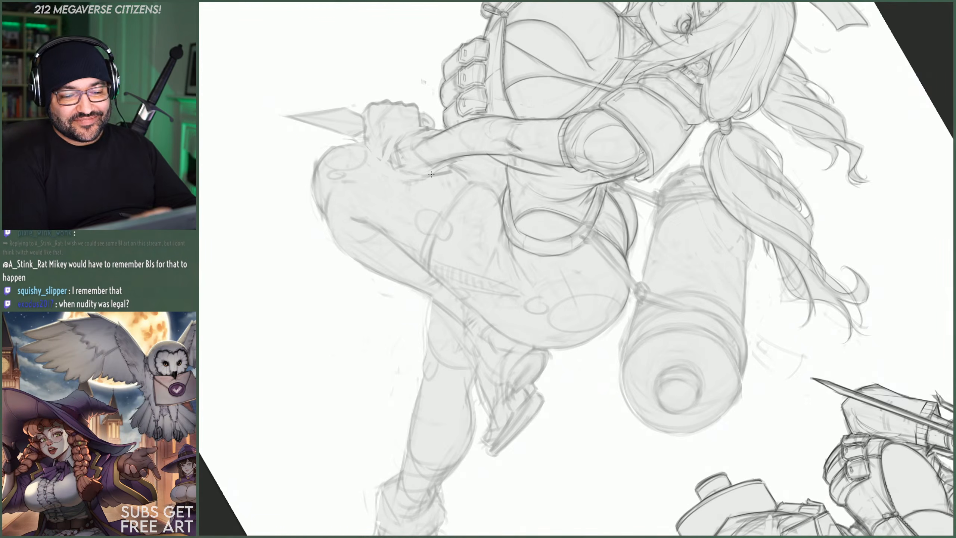
- Examine the running figure's hip, bent thigh and lower leg up close and in relation to the whole composition
scroll(464, 114, down, 4)
scroll(675, 203, down, 2)
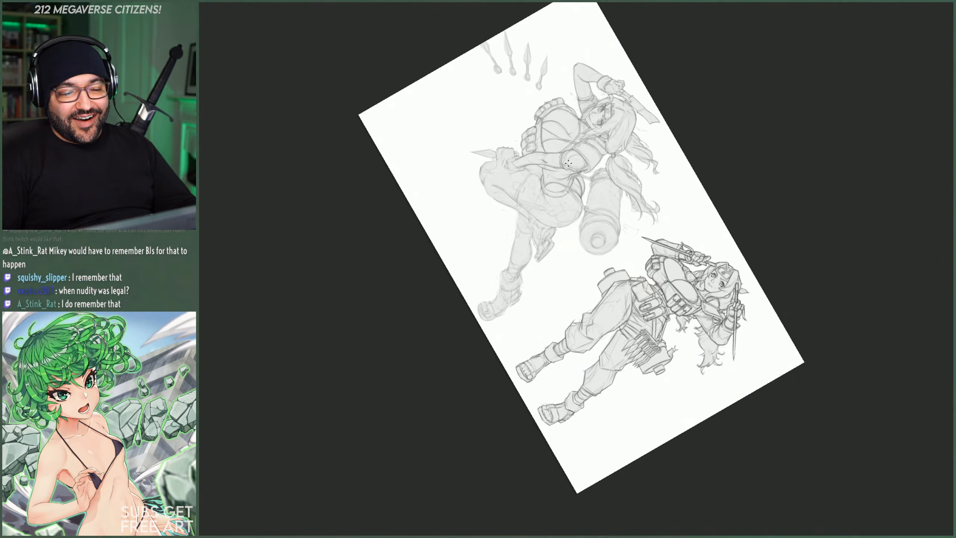
scroll(576, 128, up, 4)
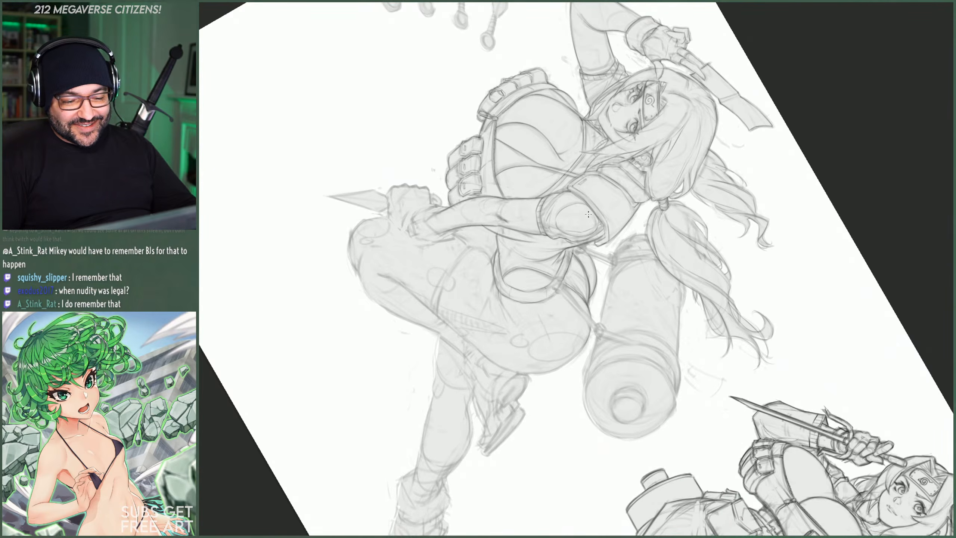
scroll(588, 215, down, 4)
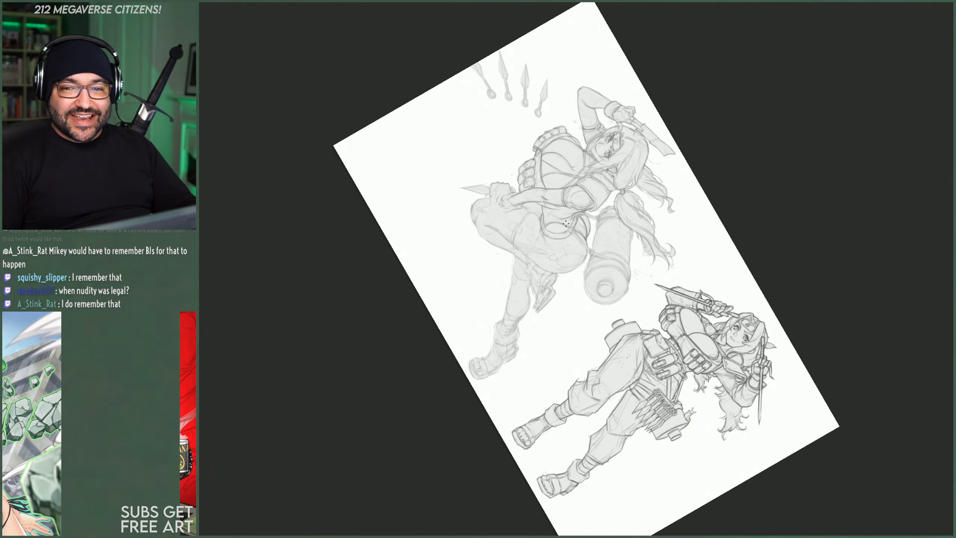
scroll(568, 235, up, 5)
scroll(533, 168, up, 1)
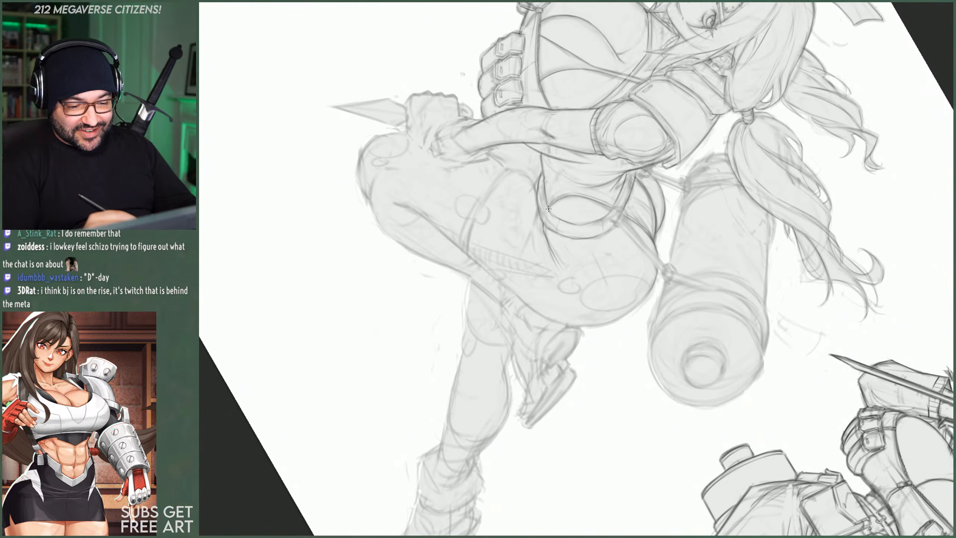
scroll(574, 176, down, 5)
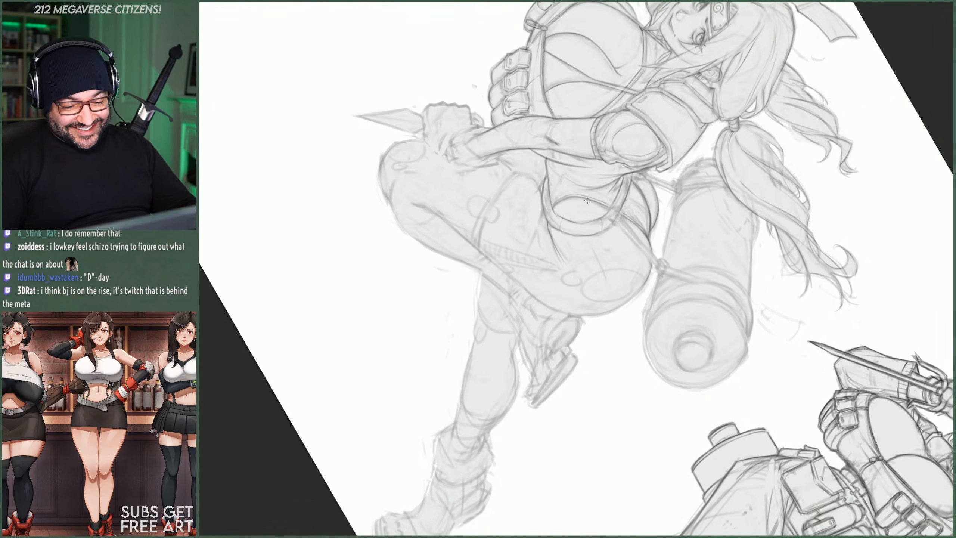
scroll(552, 182, up, 4)
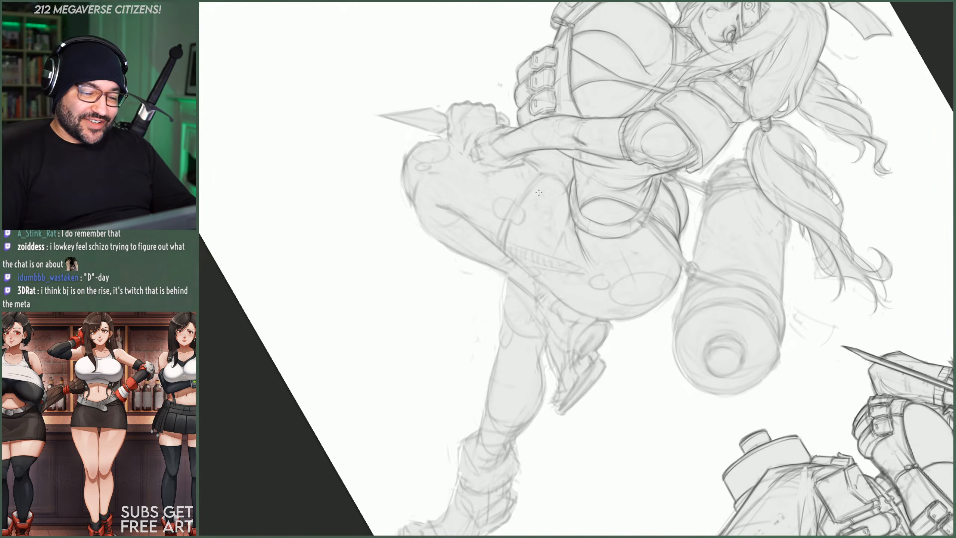
scroll(539, 192, up, 1)
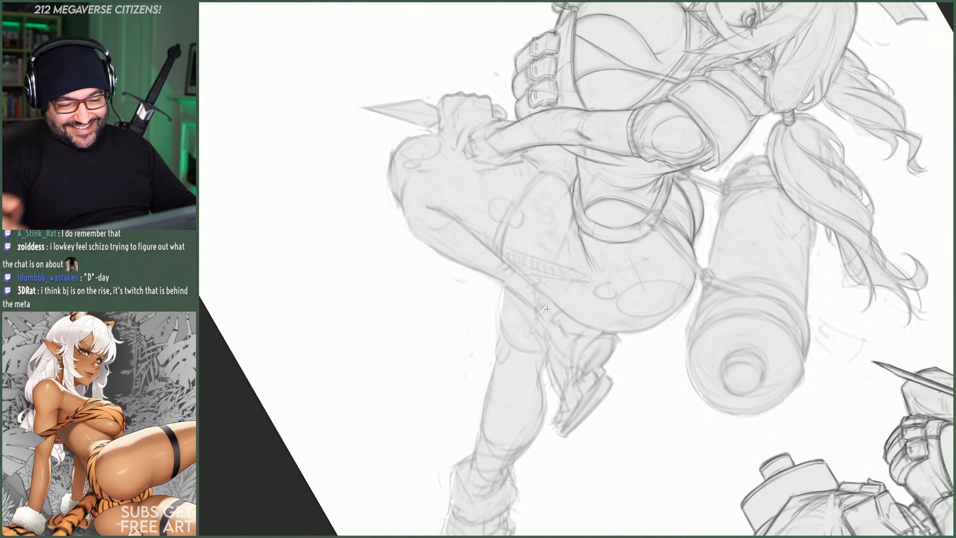
scroll(546, 309, down, 5)
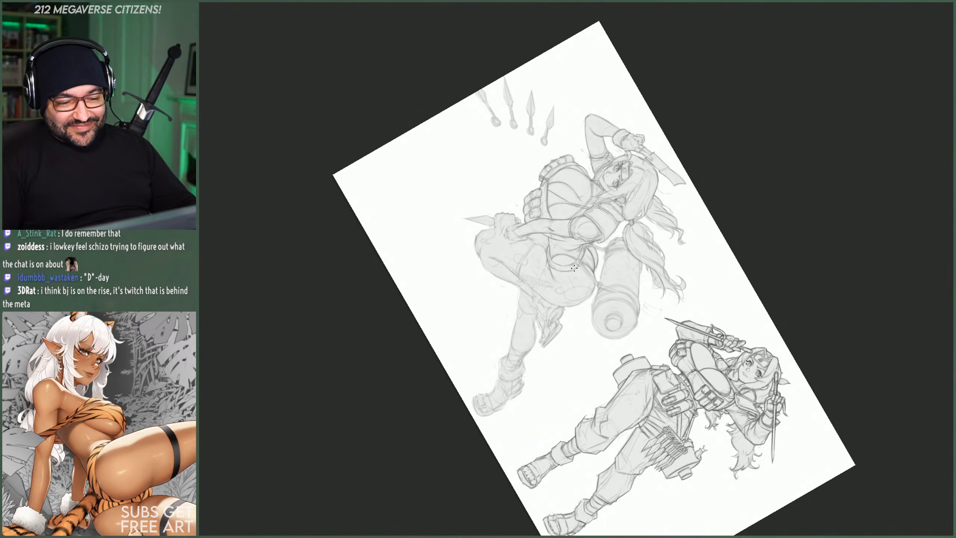
scroll(573, 267, up, 5)
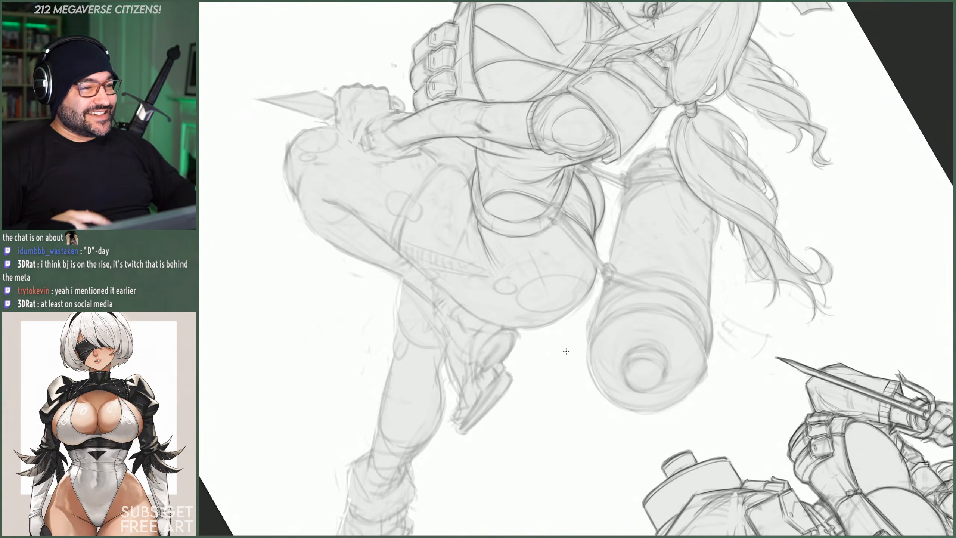
scroll(599, 298, down, 3)
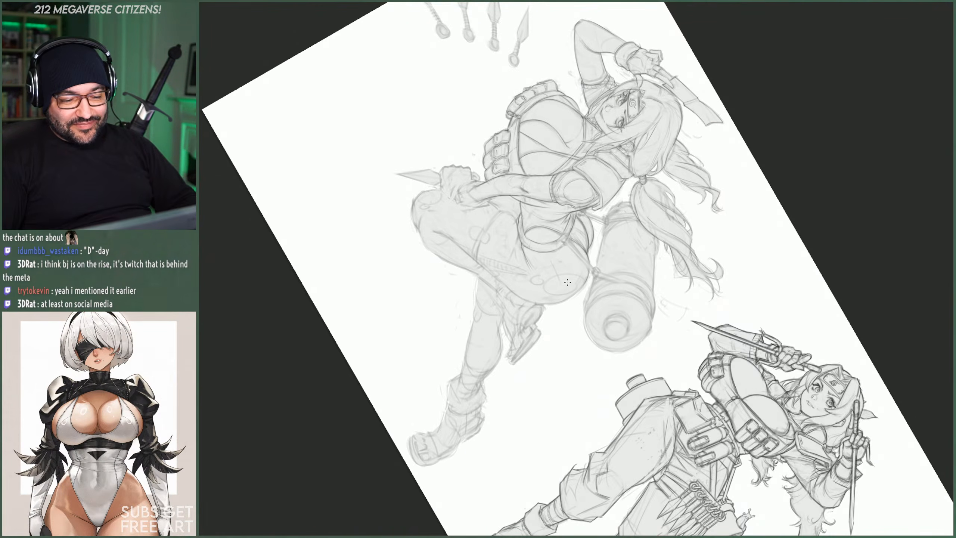
scroll(567, 281, up, 3)
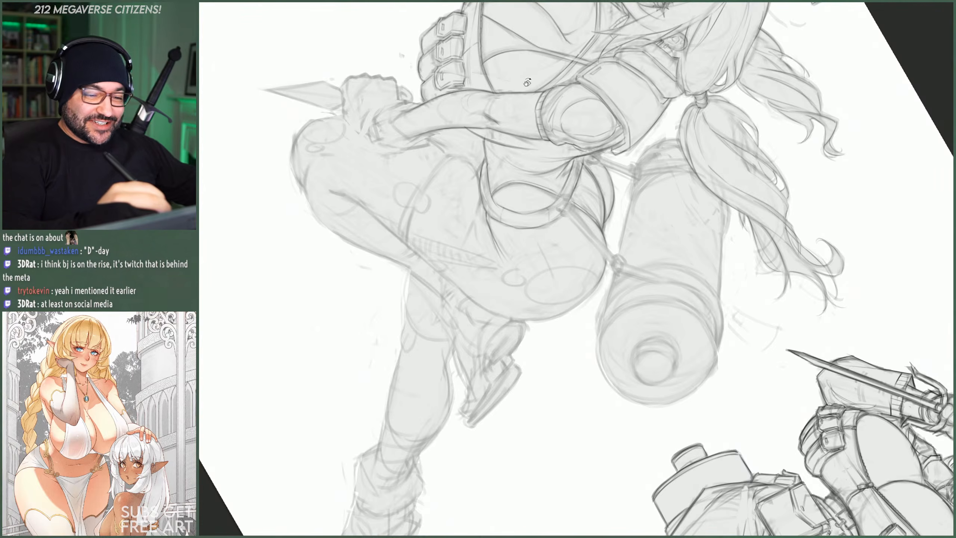
- Rotate the canvas and darken the outer contour of the near hip and the underside of the bent thigh with the Texture Main brush
drag(527, 83, 422, 329)
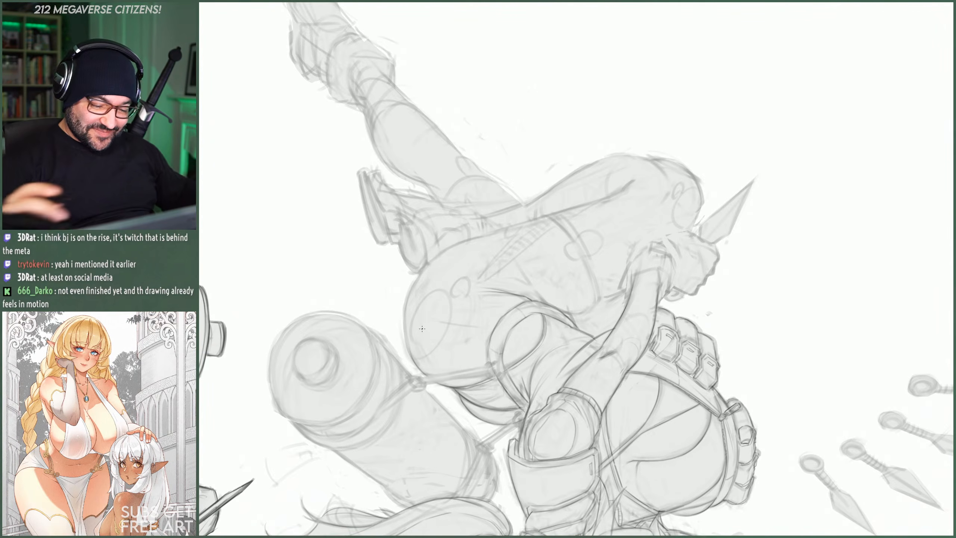
scroll(671, 161, down, 3)
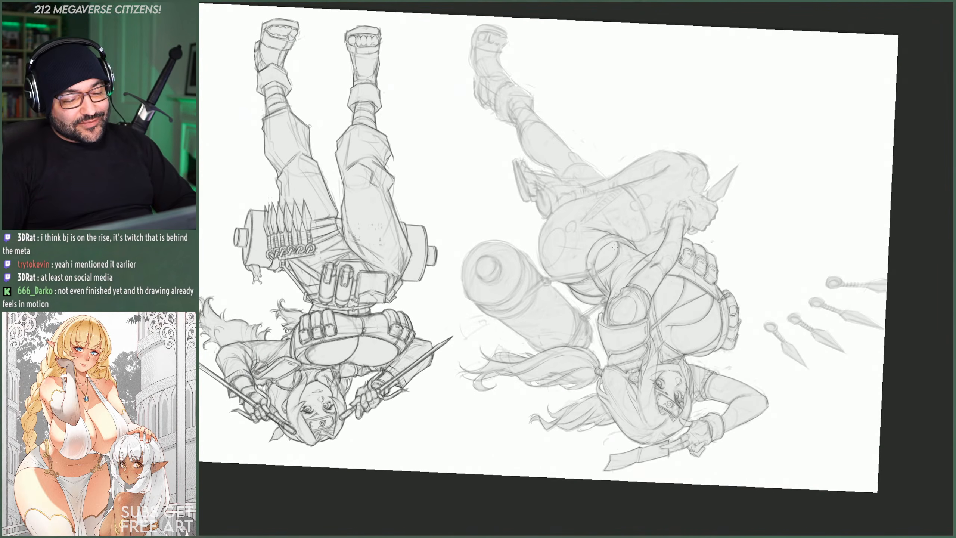
scroll(615, 247, up, 5)
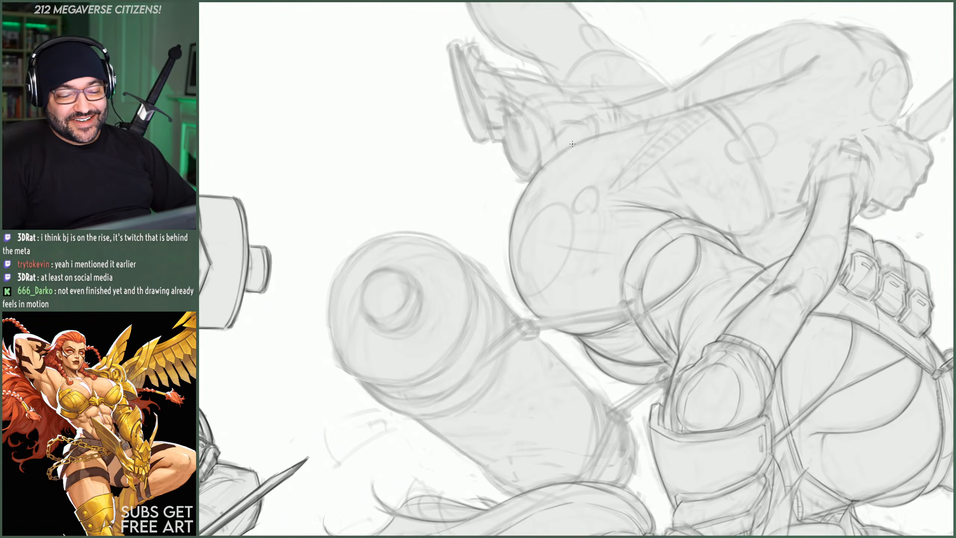
scroll(569, 194, down, 4)
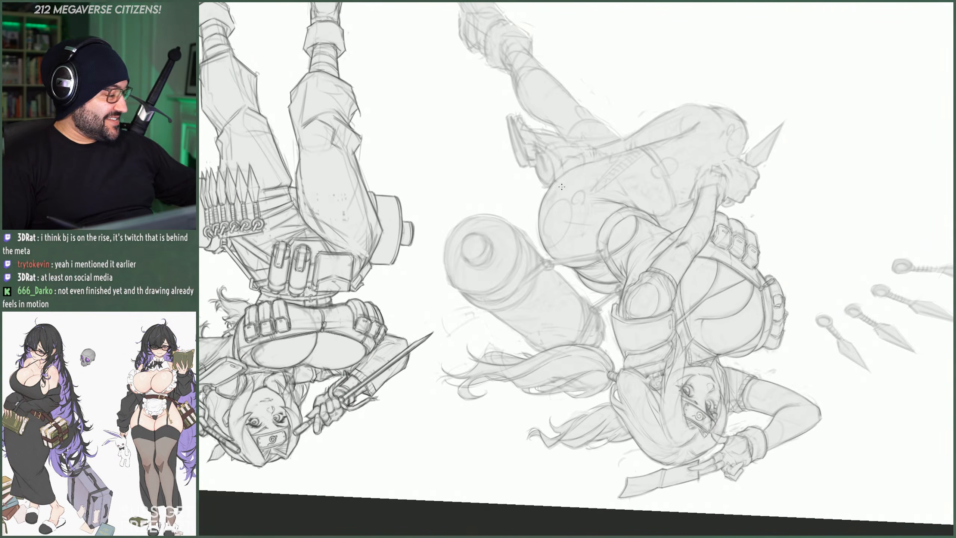
mouse_move(561, 186)
mouse_down()
mouse_move(648, 162)
mouse_move(735, 190)
mouse_move(566, 179)
mouse_up()
scroll(566, 179, up, 2)
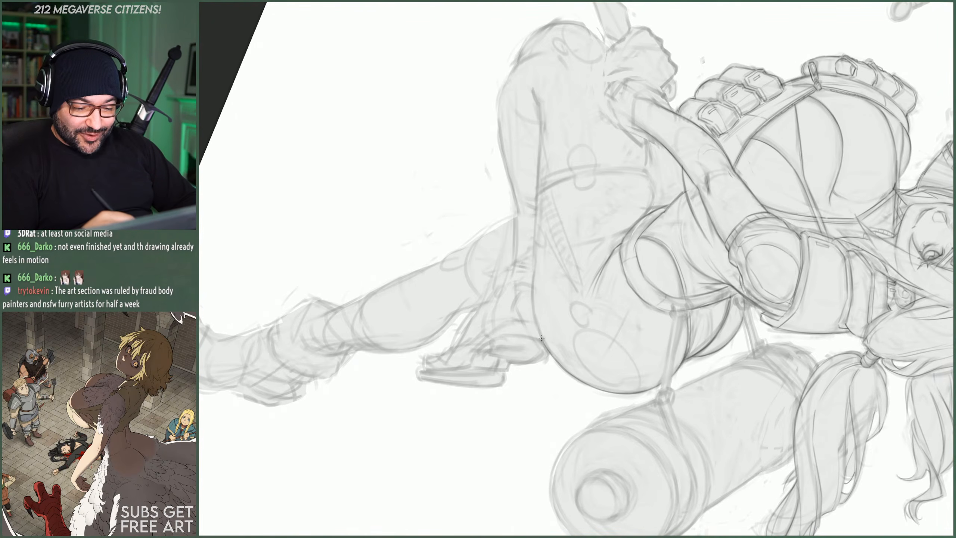
right_click(583, 200)
drag(581, 219, 581, 214)
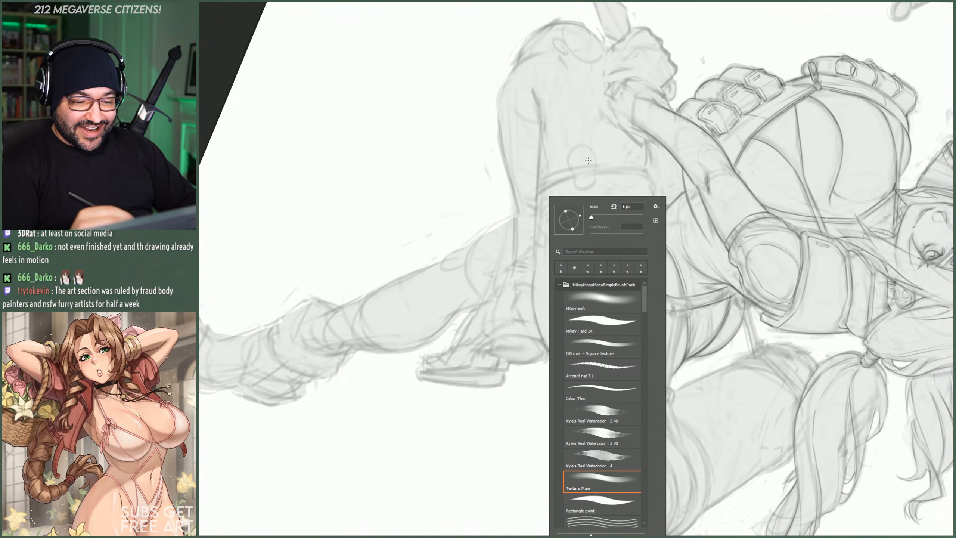
click(541, 330)
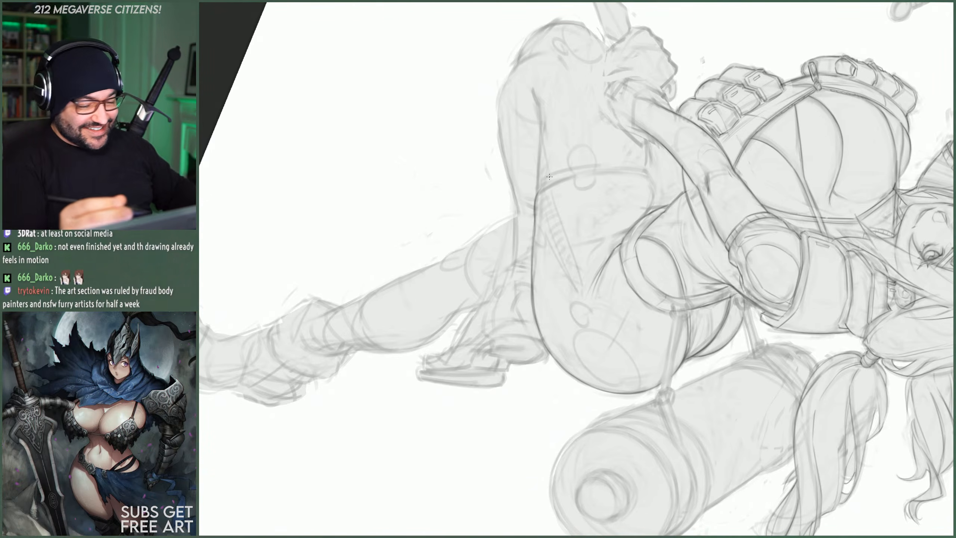
- Rotate the canvas and darken the curved hem across the running figure's bent thigh, carrying it up toward the hip opening
drag(581, 382, 403, 222)
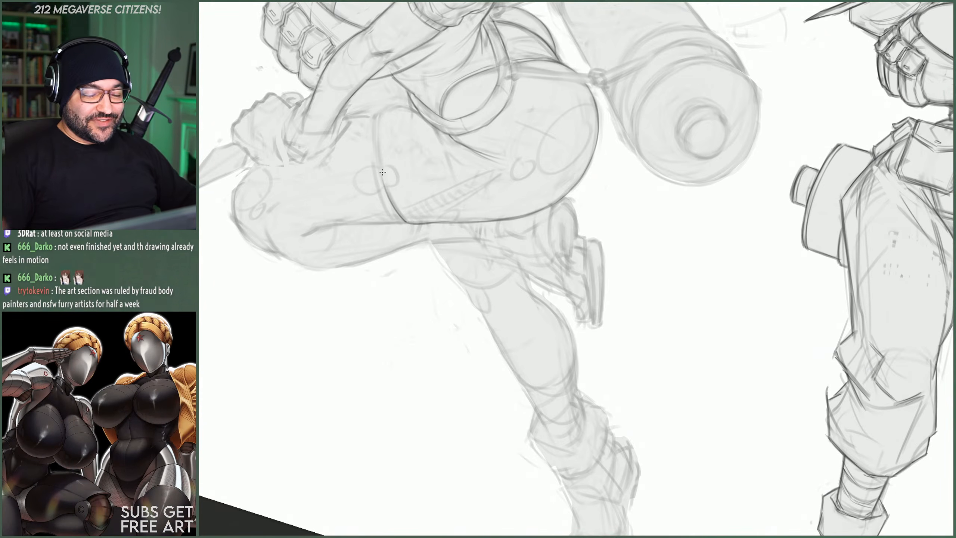
scroll(589, 228, down, 5)
scroll(508, 190, up, 5)
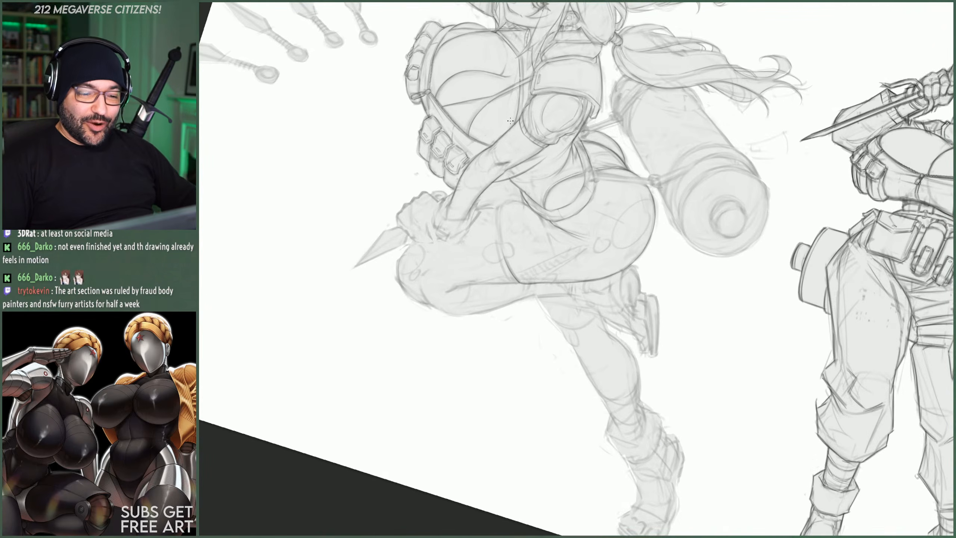
scroll(508, 191, up, 1)
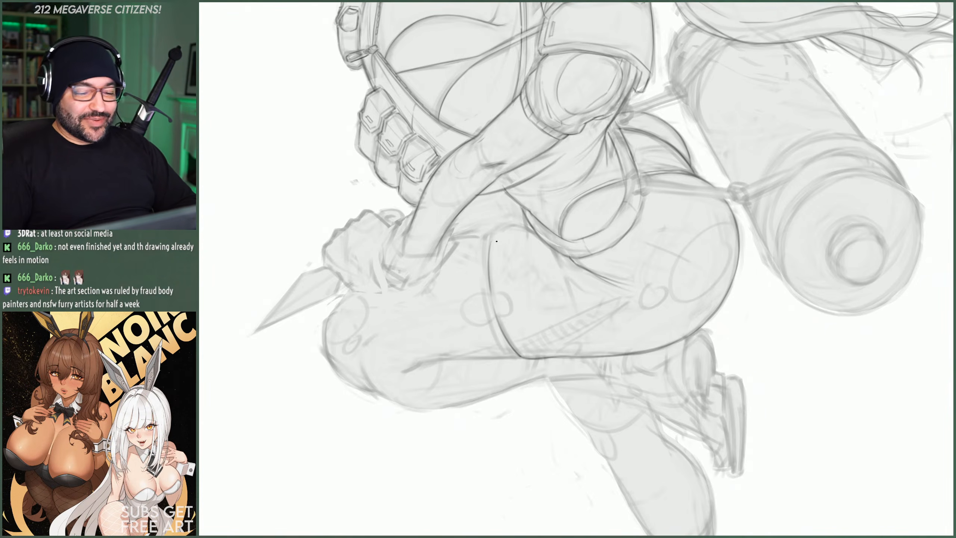
scroll(504, 230, down, 5)
scroll(486, 238, up, 5)
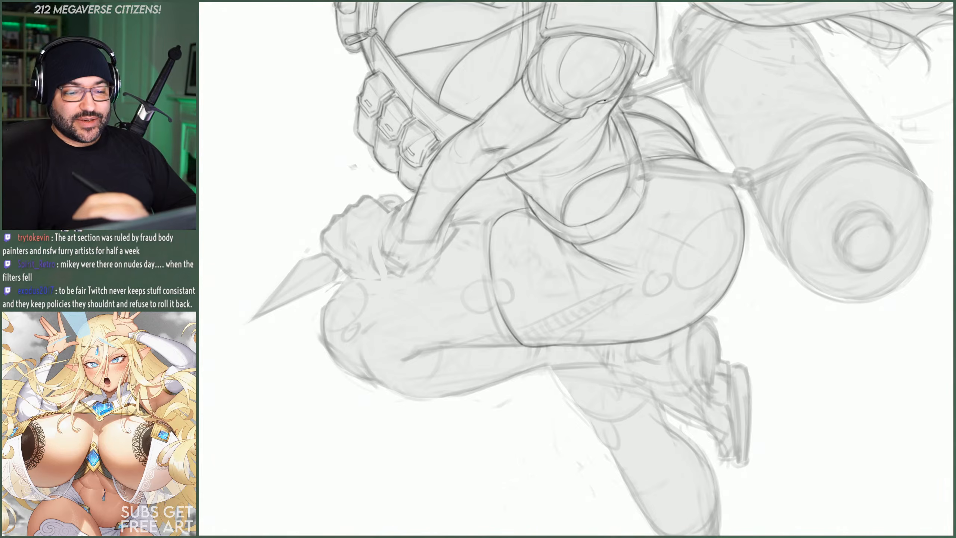
- Examine the running figure's bent thigh and hem up close and against the whole two-character composition
scroll(518, 151, down, 5)
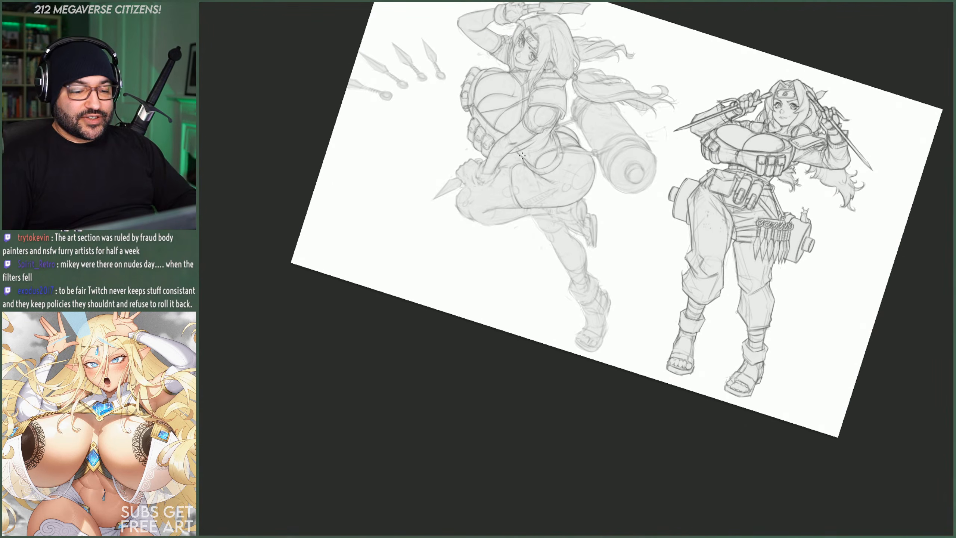
scroll(507, 166, up, 4)
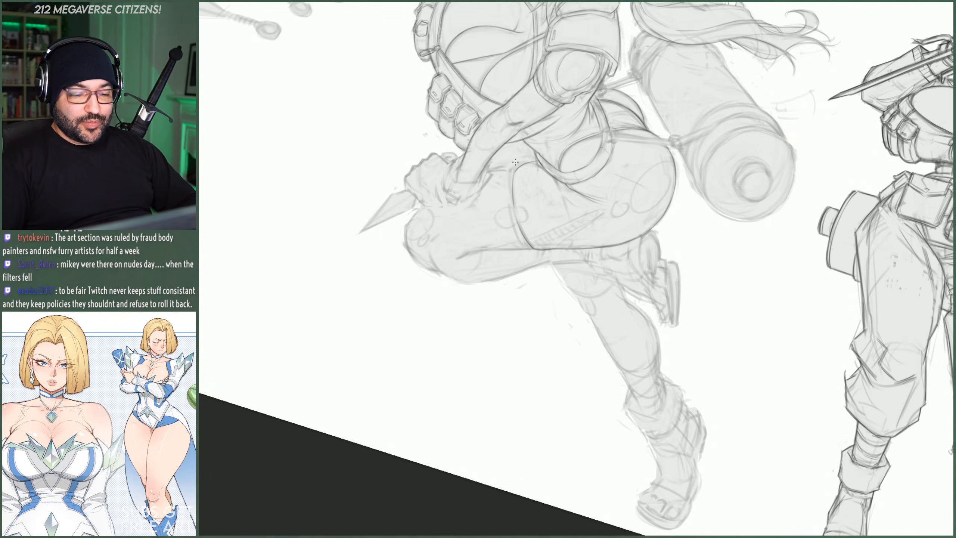
scroll(529, 148, down, 2)
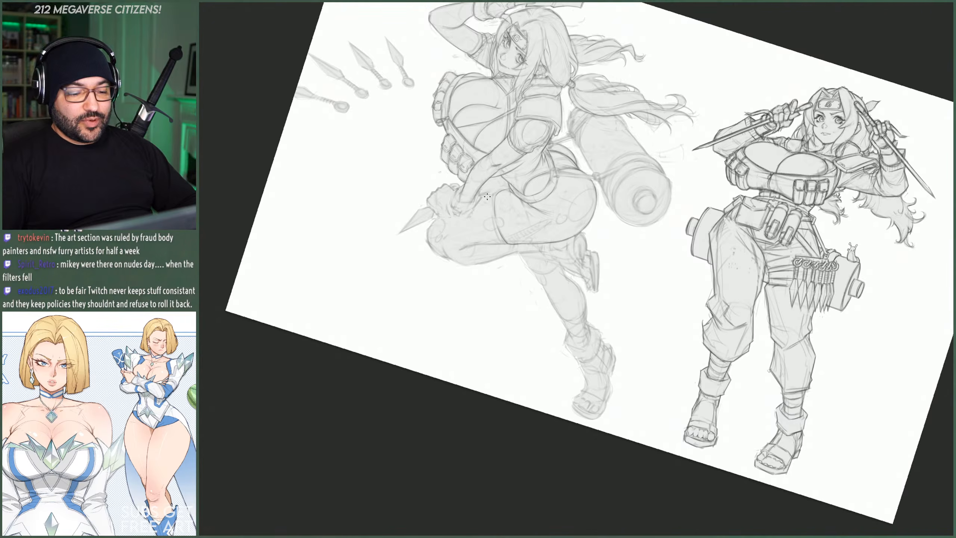
scroll(506, 185, up, 3)
scroll(503, 186, down, 3)
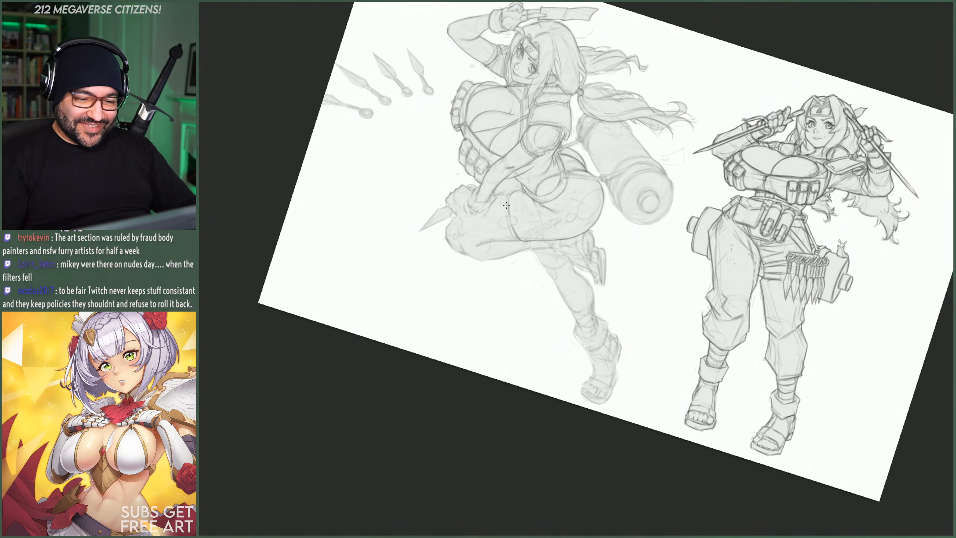
scroll(506, 206, down, 2)
scroll(506, 222, up, 8)
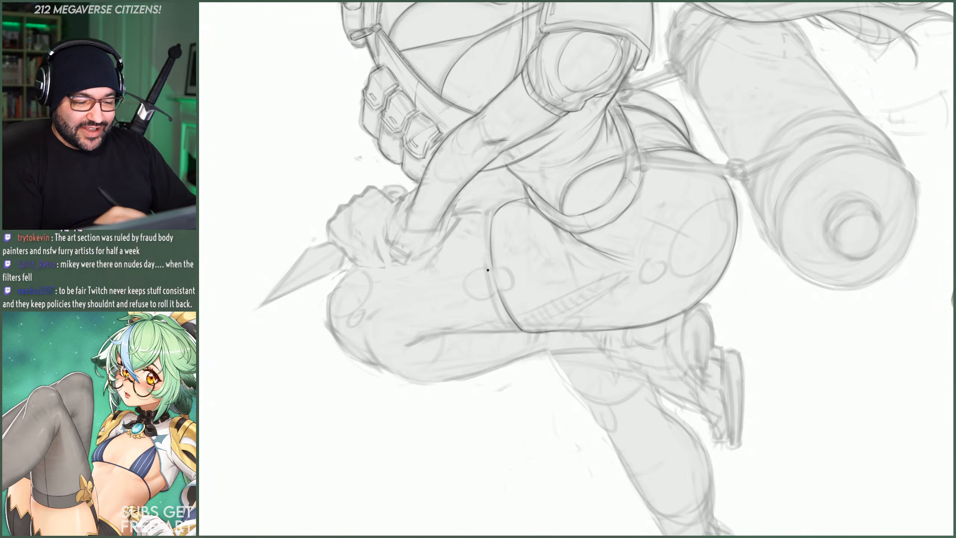
scroll(480, 178, down, 2)
scroll(439, 180, down, 6)
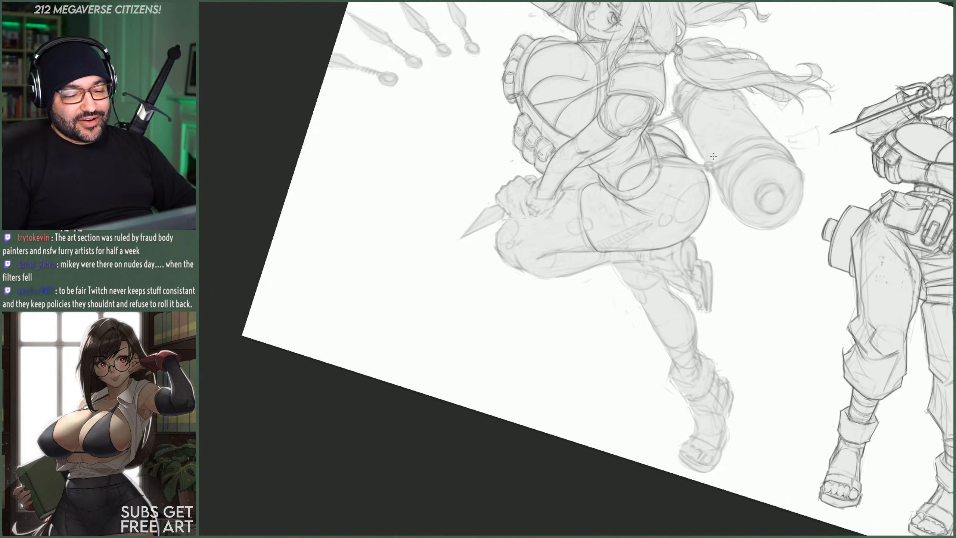
- Doodle a stout cartoon man's hatched beret, round head and face on the empty canvas beside the running figure's knee
scroll(438, 180, up, 6)
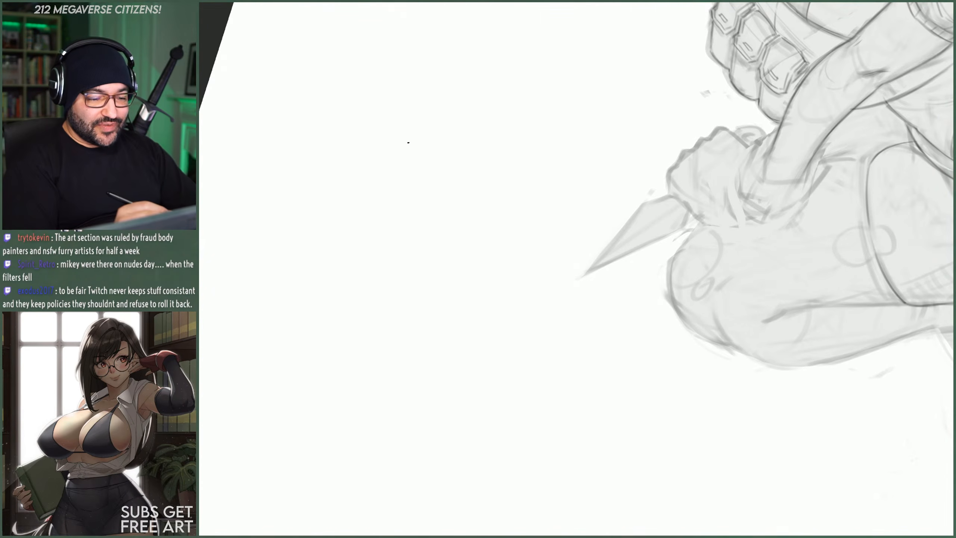
mouse_move(417, 140)
mouse_down()
mouse_move(408, 143)
mouse_move(425, 146)
mouse_move(391, 162)
mouse_up()
drag(411, 144, 400, 164)
drag(422, 141, 413, 158)
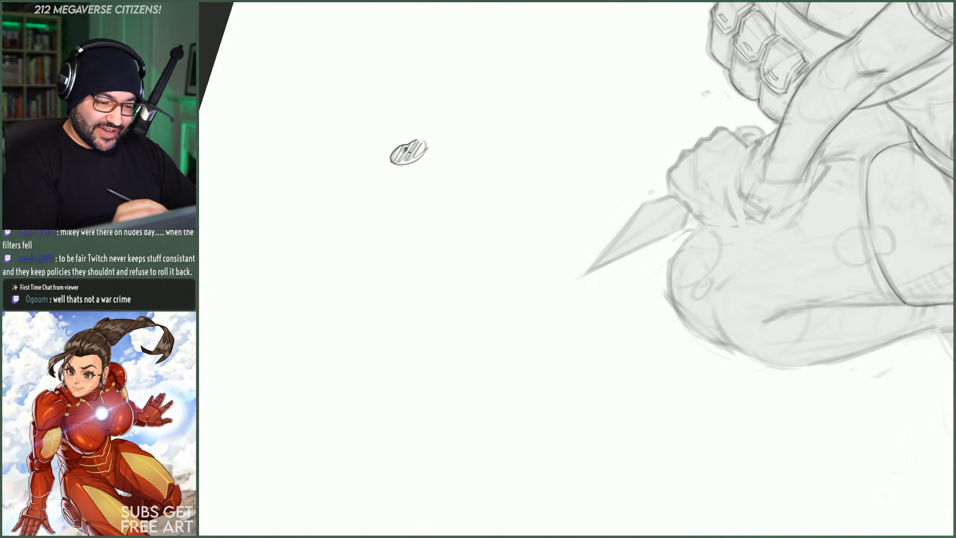
mouse_move(395, 165)
mouse_down()
mouse_move(437, 168)
mouse_move(424, 153)
mouse_up()
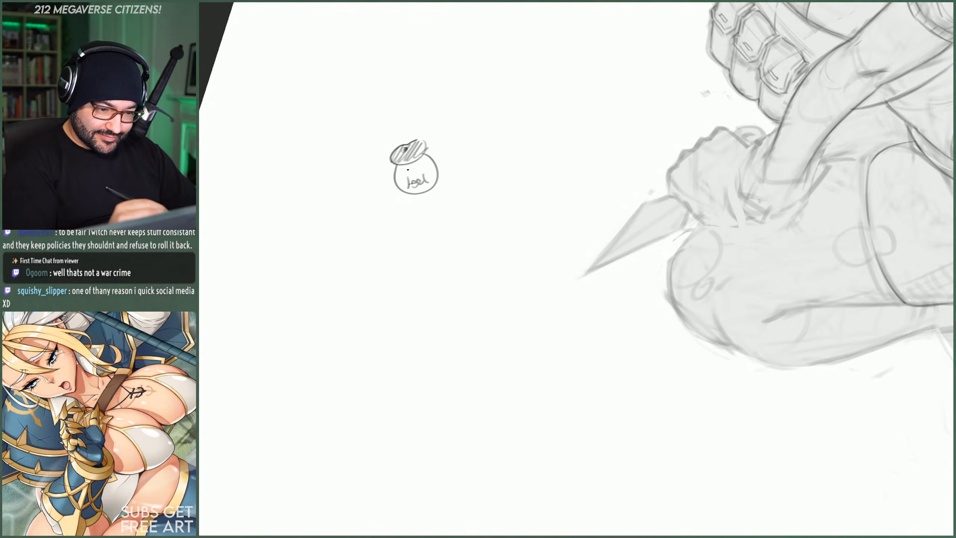
click(414, 174)
drag(406, 169, 431, 190)
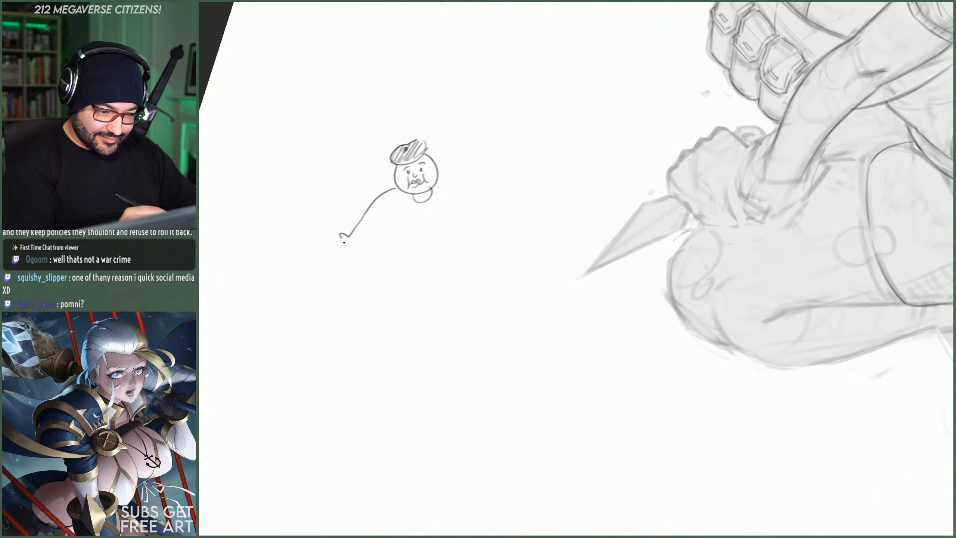
- Sketch the cartoon man's arms with open hands, round belly, legs and feet
mouse_move(342, 236)
mouse_down()
mouse_move(358, 257)
mouse_move(353, 234)
mouse_move(399, 266)
mouse_up()
drag(455, 209, 464, 254)
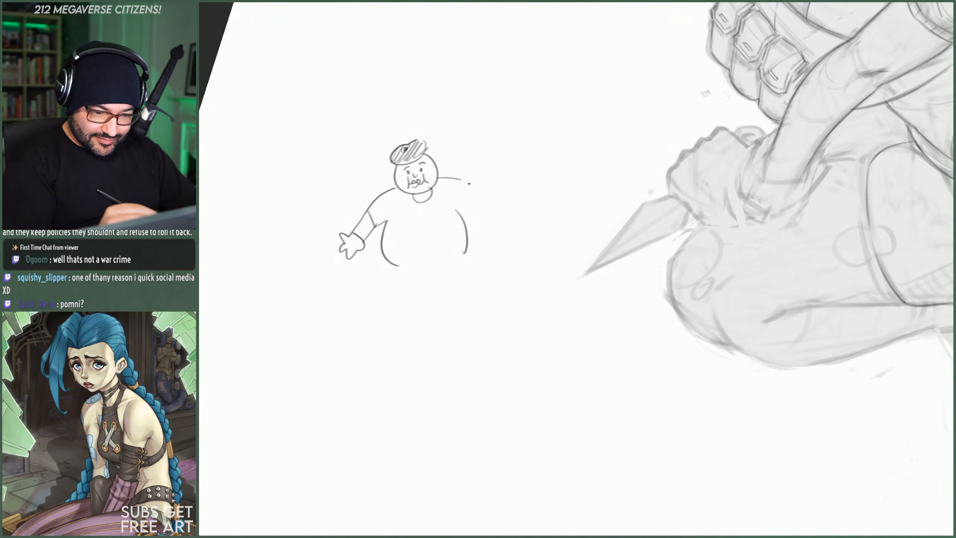
mouse_move(468, 184)
mouse_down()
mouse_move(503, 230)
mouse_move(487, 247)
mouse_move(475, 218)
mouse_up()
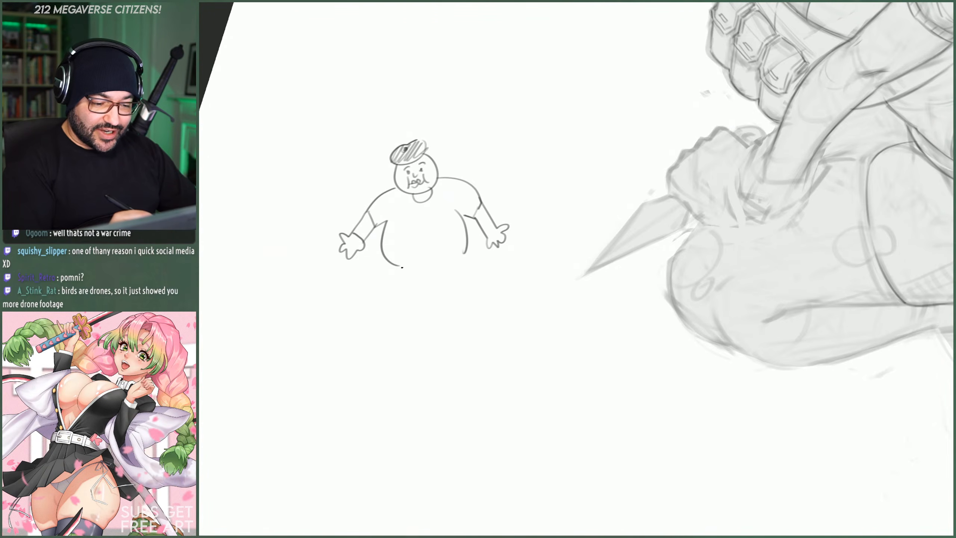
mouse_move(402, 267)
mouse_down()
mouse_move(461, 250)
mouse_move(411, 268)
mouse_move(421, 330)
mouse_up()
drag(463, 250, 465, 312)
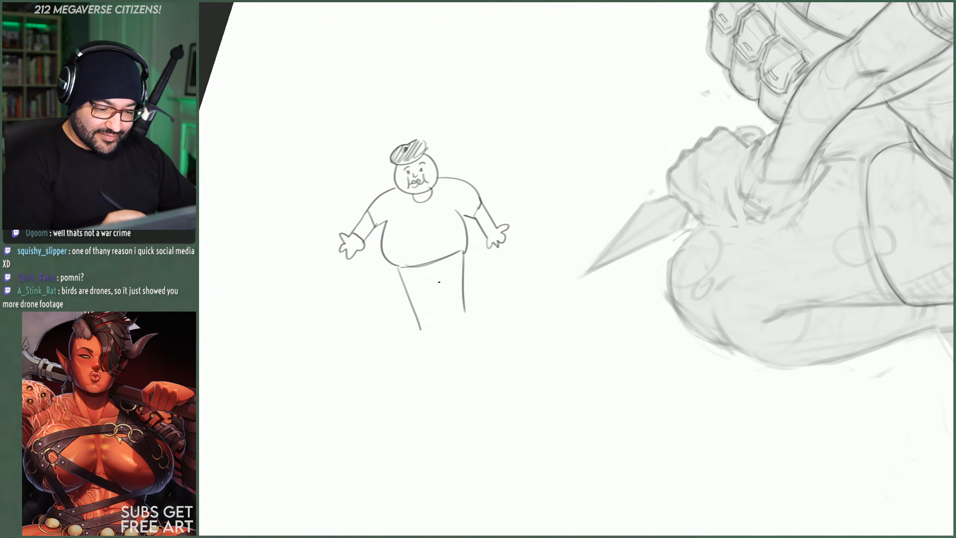
drag(433, 271, 447, 328)
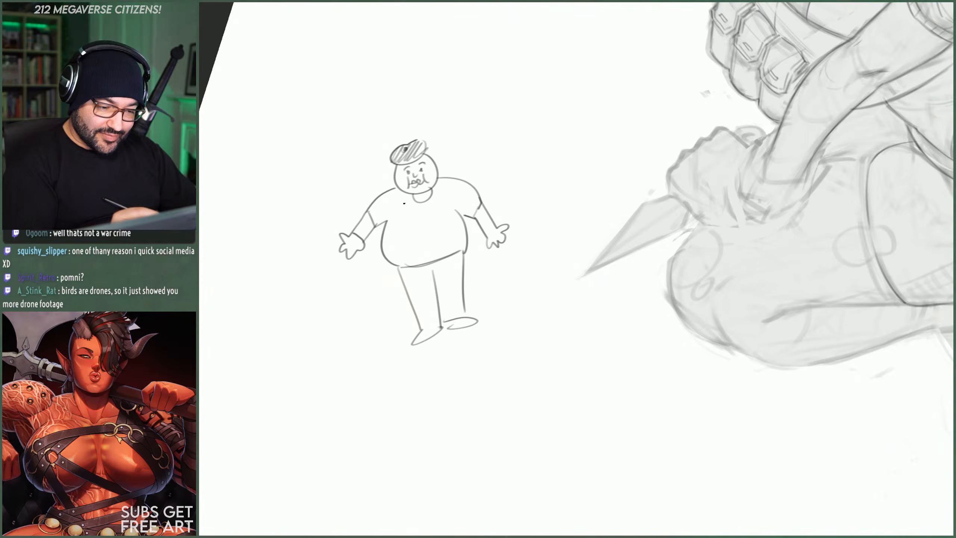
- Draw stripes across the cartoon man's shirt front and both sleeves
drag(372, 226, 377, 205)
drag(376, 225, 385, 197)
mouse_move(385, 215)
mouse_down()
mouse_move(389, 194)
mouse_move(422, 196)
mouse_up()
drag(391, 212, 456, 196)
mouse_move(378, 224)
mouse_down()
mouse_move(460, 207)
mouse_move(462, 217)
mouse_up()
drag(381, 254, 460, 230)
drag(394, 265, 451, 248)
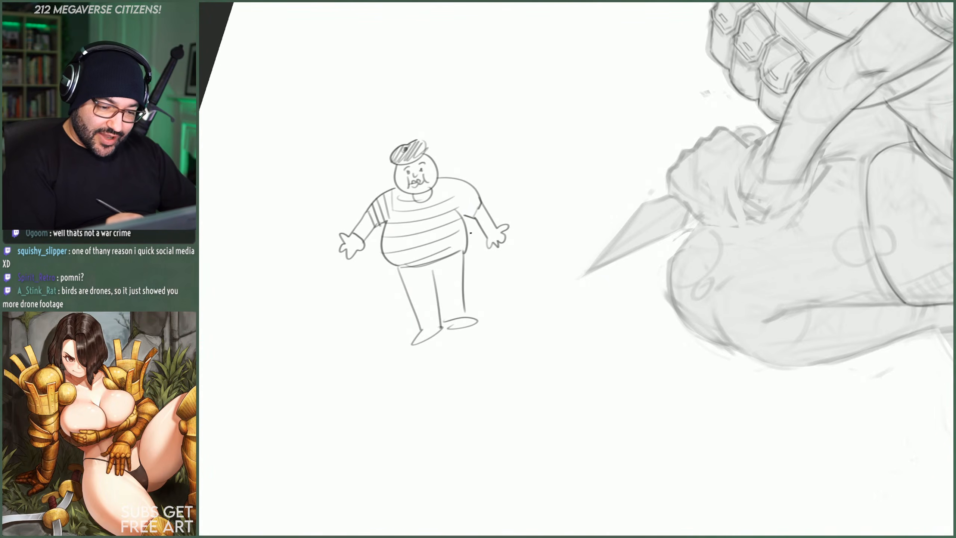
mouse_move(452, 199)
mouse_down()
mouse_move(450, 178)
mouse_move(460, 185)
mouse_up()
drag(471, 205, 467, 187)
drag(469, 218, 464, 204)
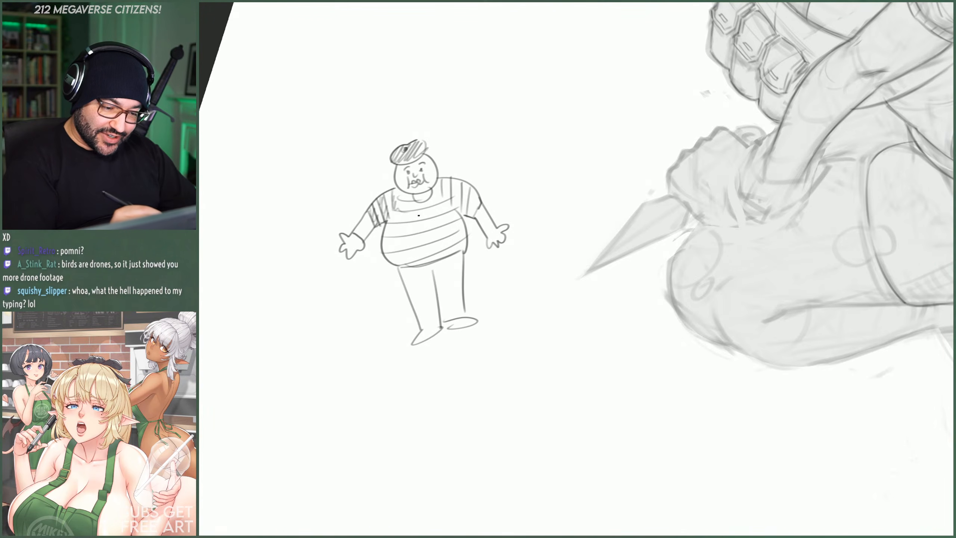
- Shade alternating shirt stripes and the trousers of the cartoon man with diagonal hatching
mouse_move(385, 237)
mouse_down()
mouse_move(397, 224)
mouse_move(447, 217)
mouse_up()
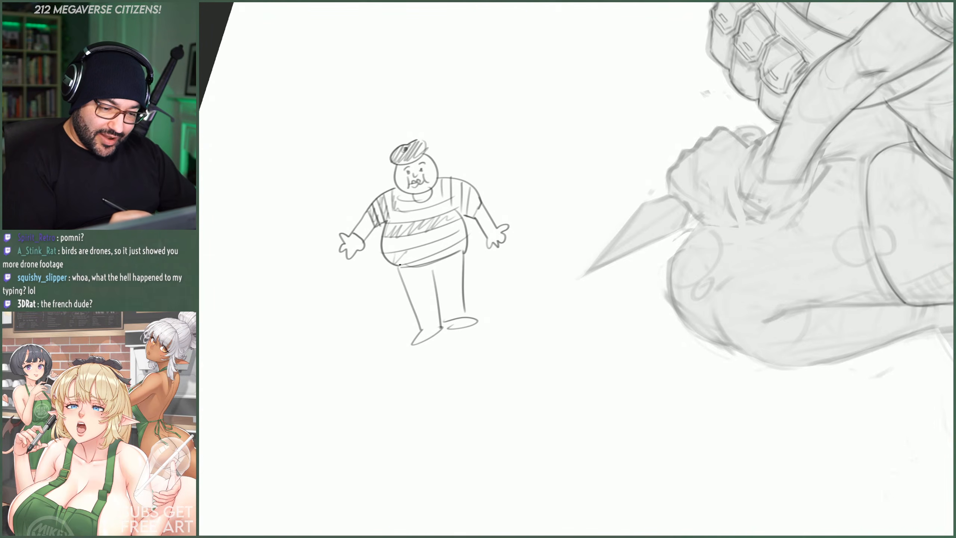
mouse_move(400, 265)
mouse_down()
mouse_move(467, 225)
mouse_move(432, 204)
mouse_move(447, 199)
mouse_up()
drag(463, 213, 465, 182)
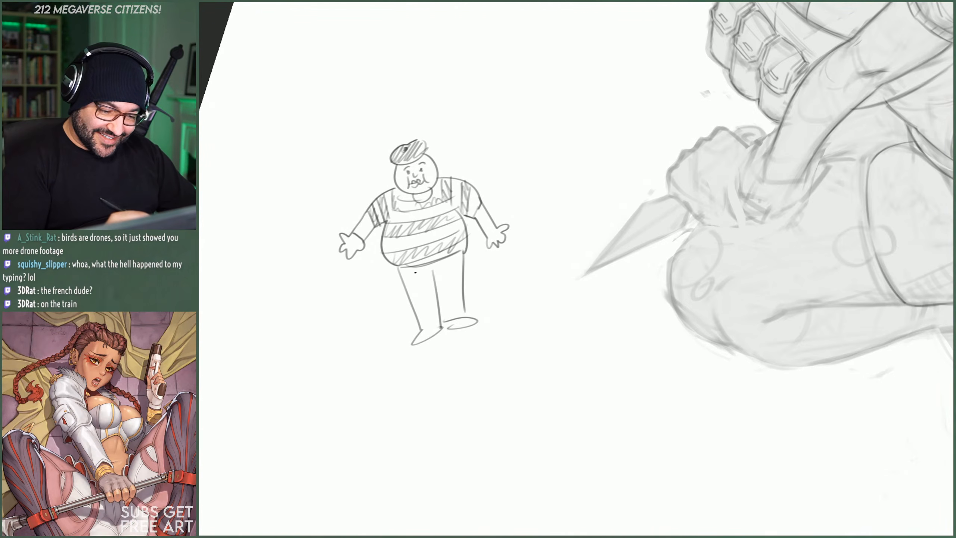
drag(415, 272, 464, 275)
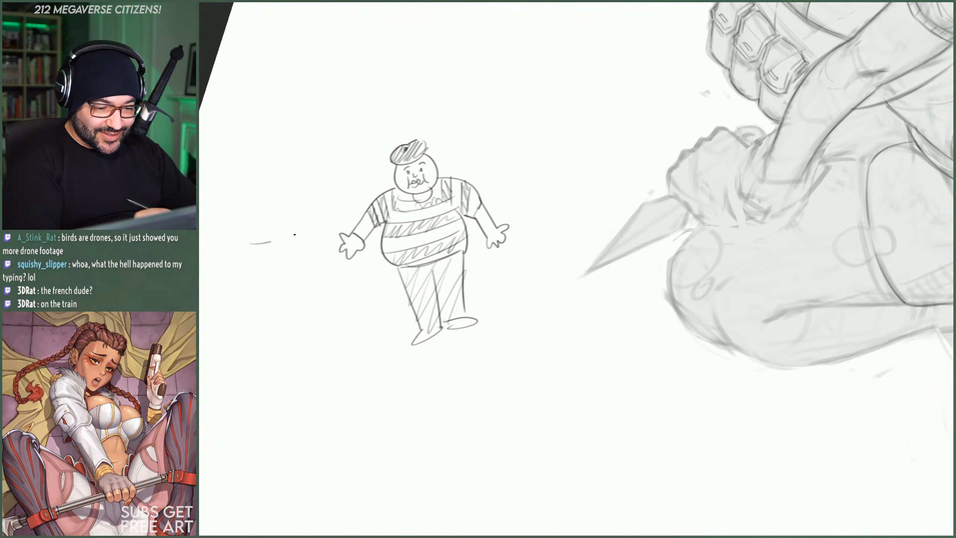
- Draw slanted pool edge lines on both sides of the cartoon man and small water waves behind him
drag(294, 234, 568, 113)
drag(310, 362, 403, 320)
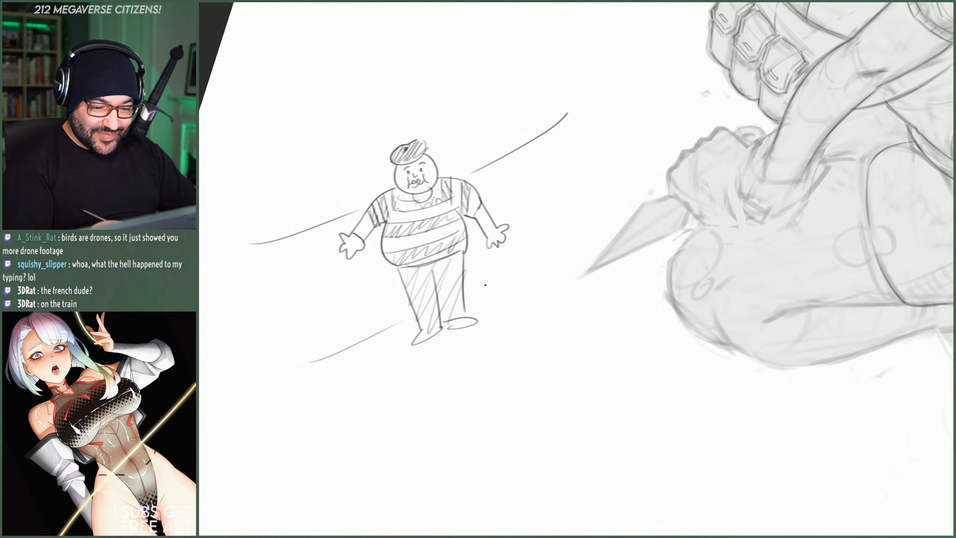
drag(475, 301, 593, 187)
mouse_move(269, 219)
mouse_down()
mouse_move(305, 192)
mouse_move(358, 183)
mouse_up()
drag(458, 145, 518, 114)
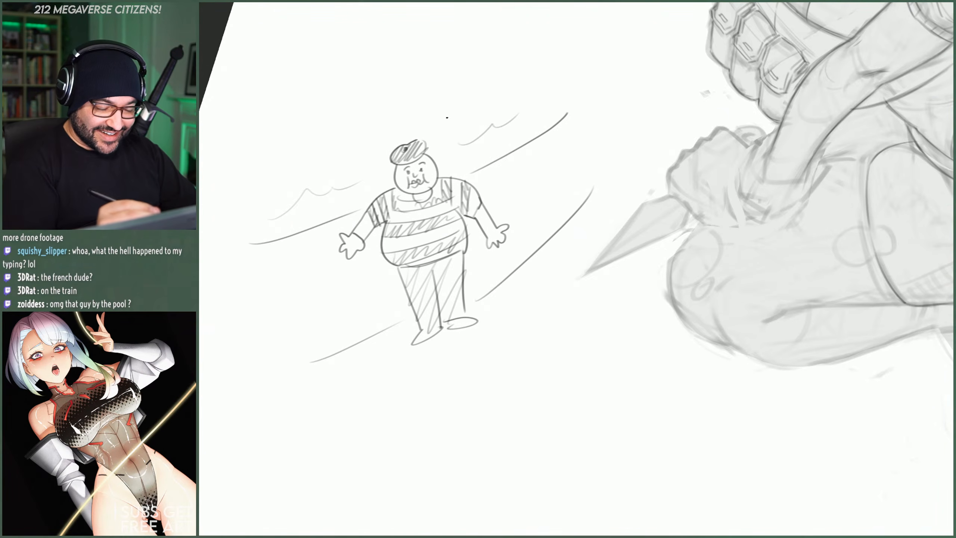
mouse_move(273, 179)
mouse_down()
mouse_move(391, 113)
mouse_move(466, 98)
mouse_up()
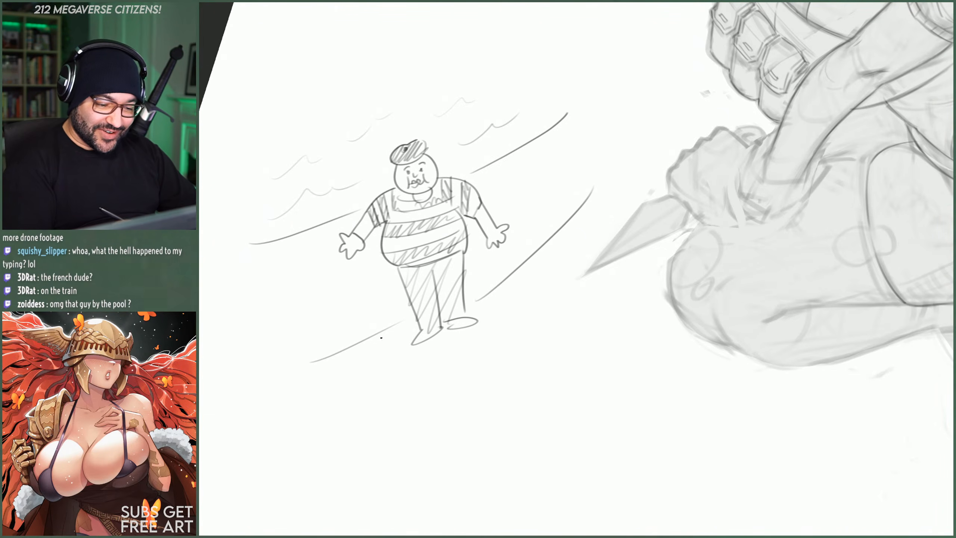
- Add parallel slanted ground lines in front of the cartoon man and arched shapes at both of their ends
drag(320, 360, 361, 348)
drag(487, 291, 549, 247)
drag(351, 414, 519, 307)
drag(566, 274, 519, 307)
drag(549, 314, 410, 420)
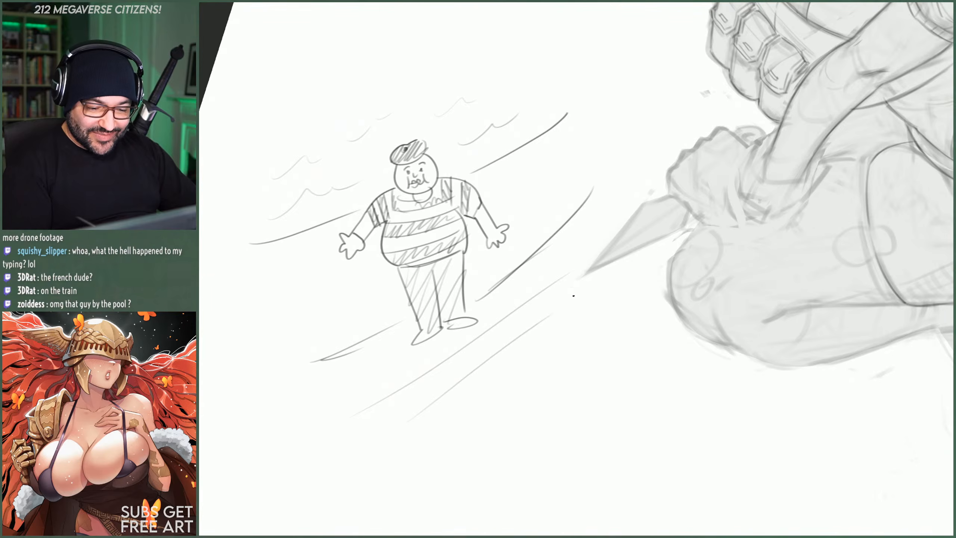
mouse_move(534, 298)
mouse_down()
mouse_move(556, 295)
mouse_move(517, 351)
mouse_up()
drag(514, 317, 535, 264)
drag(544, 282, 552, 312)
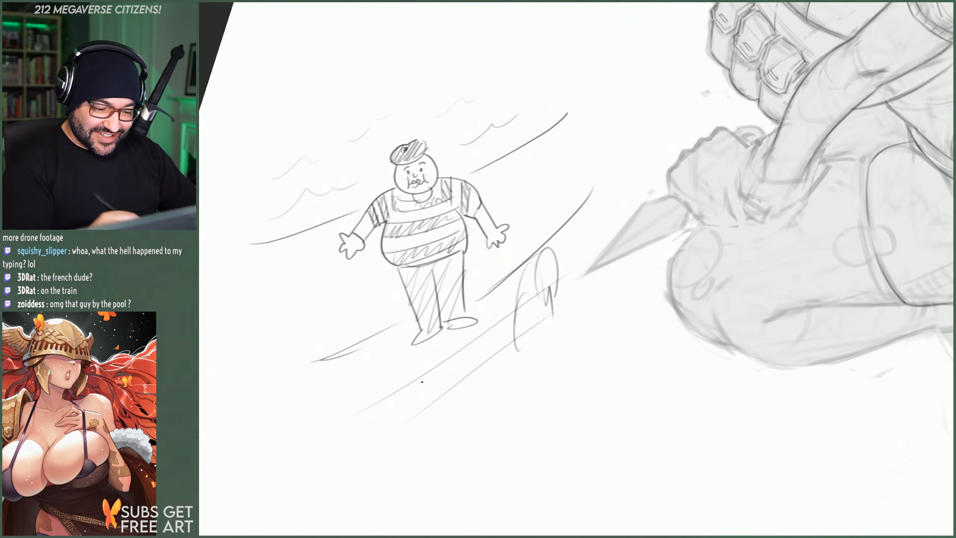
drag(356, 434, 391, 403)
drag(333, 388, 331, 462)
- Sketch a simple slender second figure standing at the pool edge beside the cartoon man
drag(264, 279, 289, 372)
drag(290, 372, 321, 367)
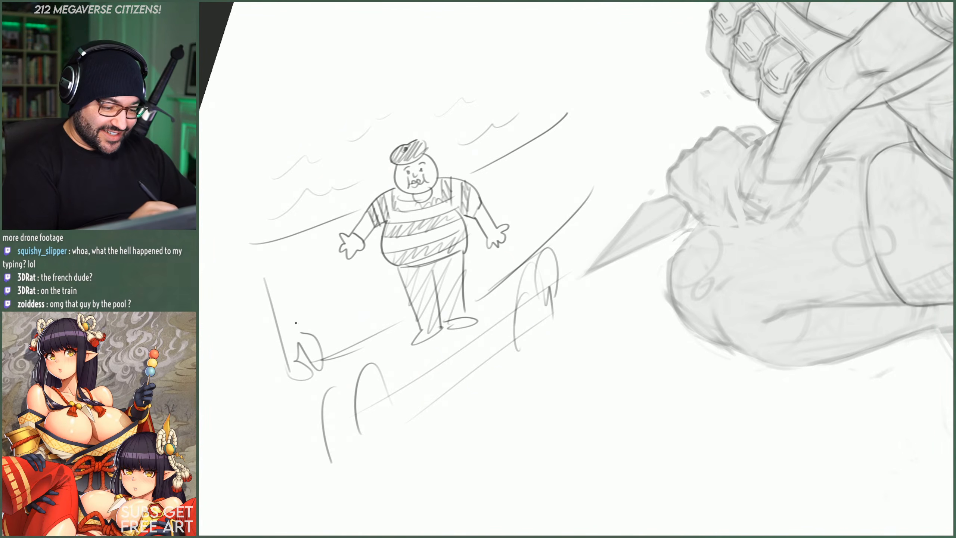
drag(301, 332, 279, 275)
drag(257, 278, 274, 266)
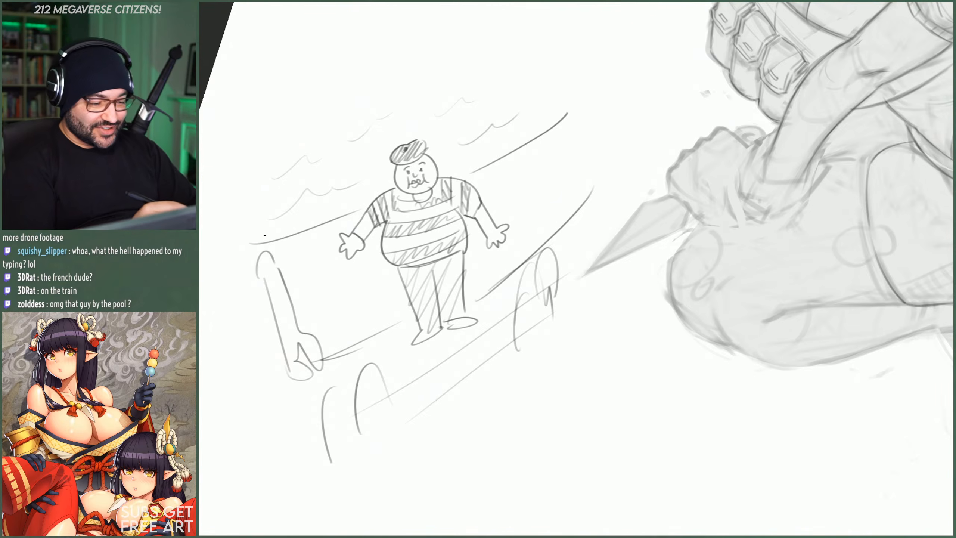
drag(261, 324, 264, 286)
drag(280, 263, 285, 282)
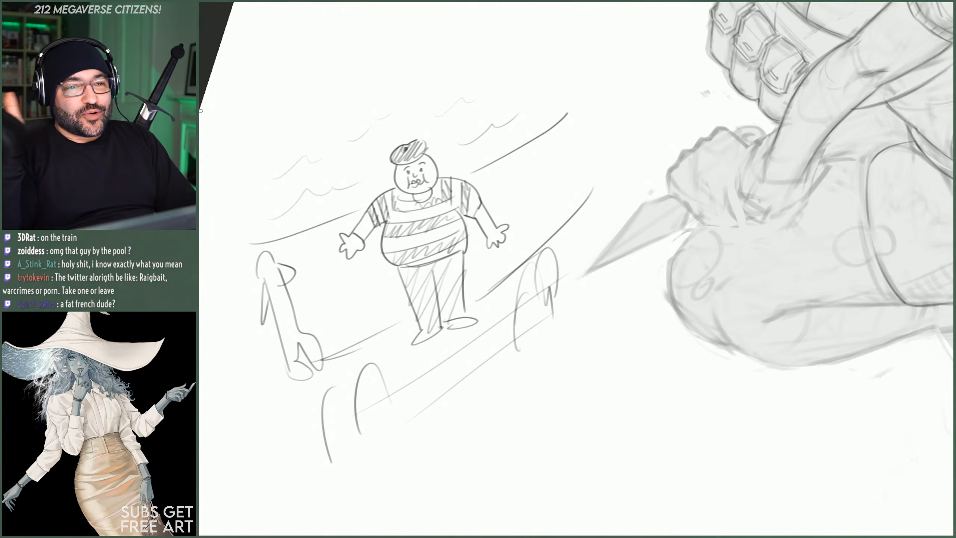
- Lasso the whole cartoon pool doodle, delete it and clear the selection
mouse_move(573, 59)
mouse_down()
mouse_move(592, 109)
mouse_move(569, 260)
mouse_move(439, 464)
mouse_move(225, 361)
mouse_up()
drag(211, 308, 343, 33)
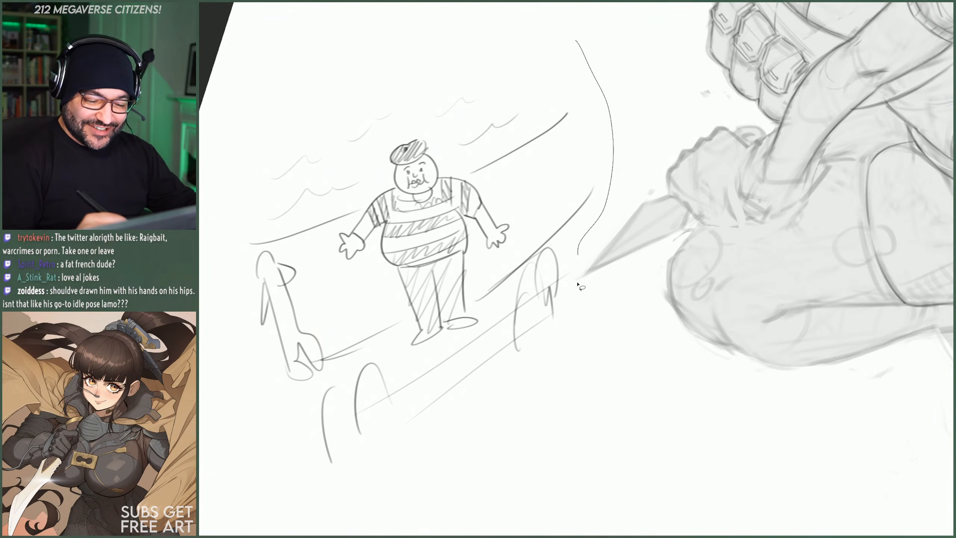
key(Delete)
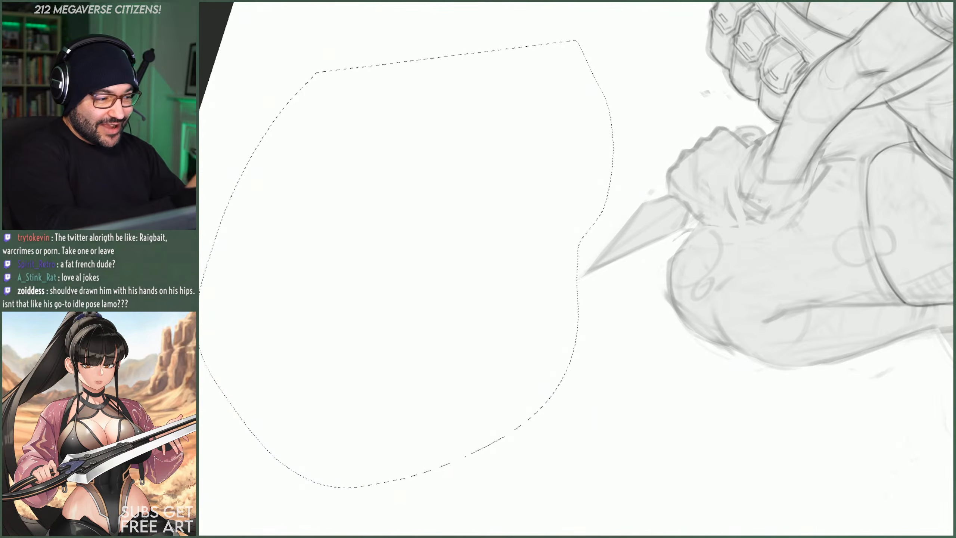
key(ctrl+d)
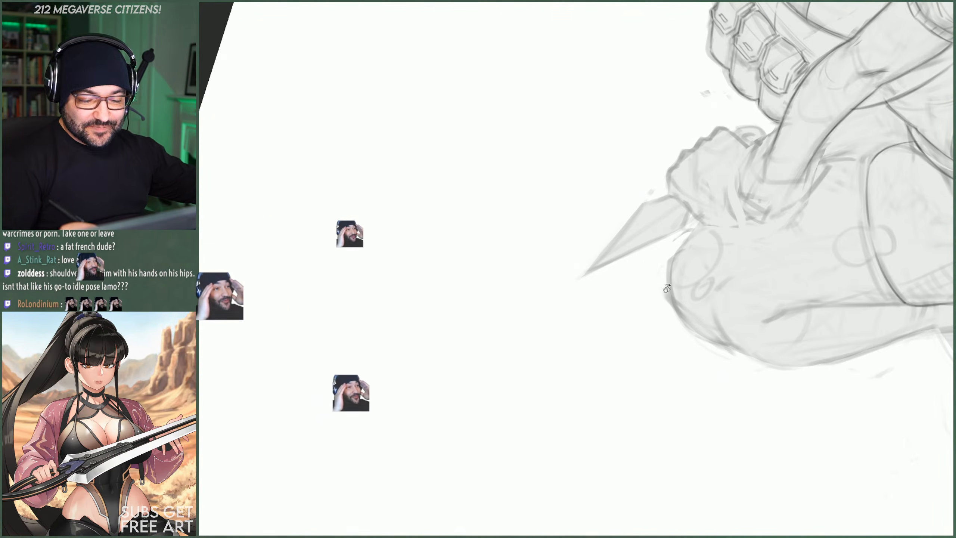
- Return the canvas to its upright angle and view both ninja characters in full
key(r)
drag(652, 368, 287, 213)
key(ctrl+minus)
key(ctrl+minus)
key(ctrl+minus)
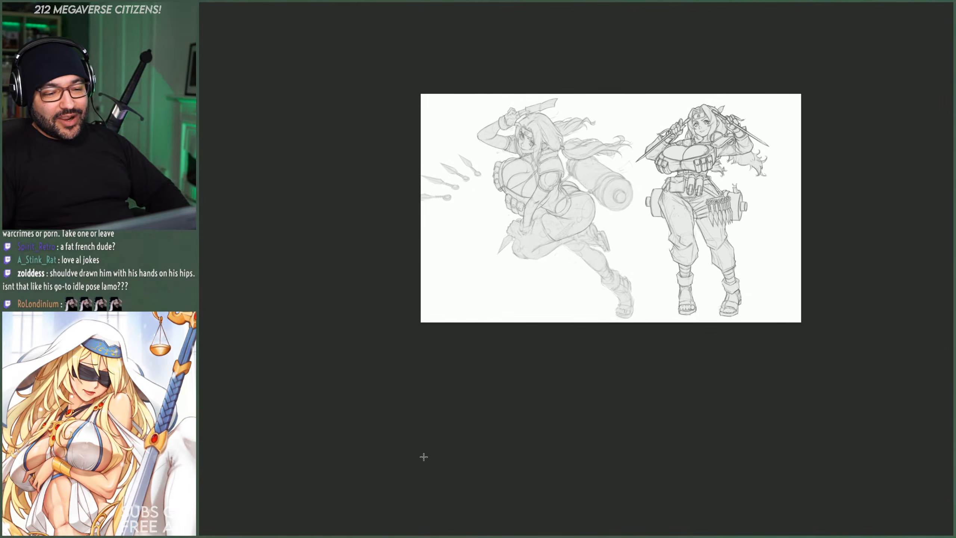
- Darken the crease between thigh and calf behind the running ninja's bent knee
key(ctrl+plus)
key(ctrl+plus)
key(ctrl+plus)
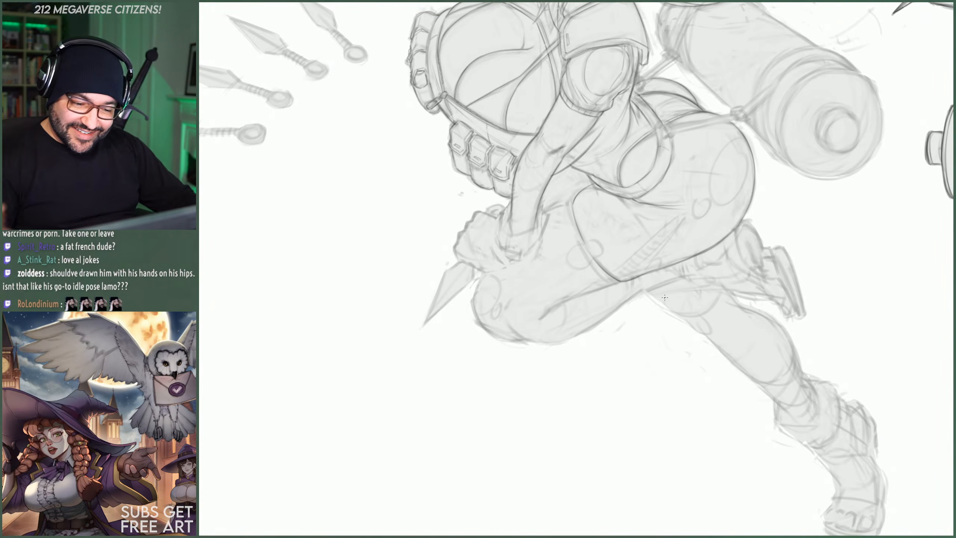
scroll(632, 304, up, 2)
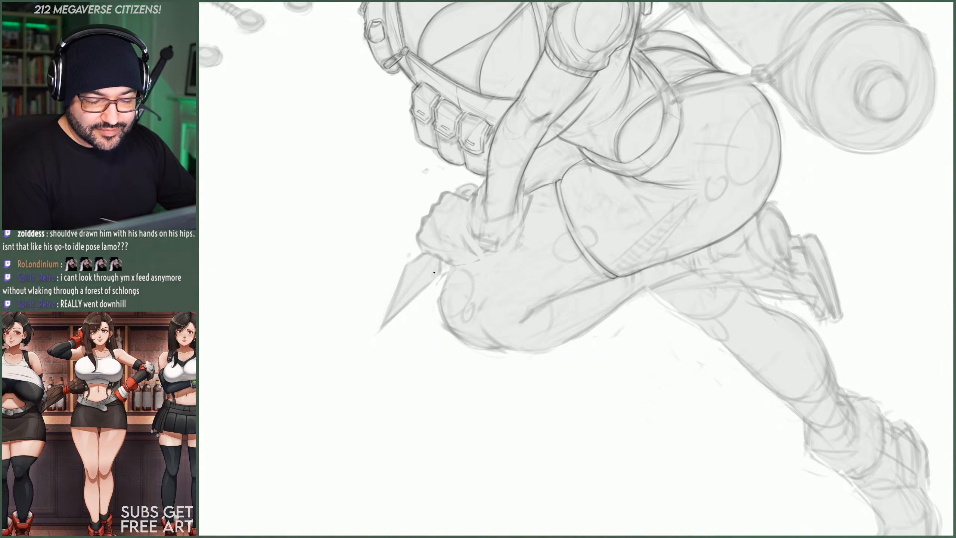
drag(532, 311, 521, 323)
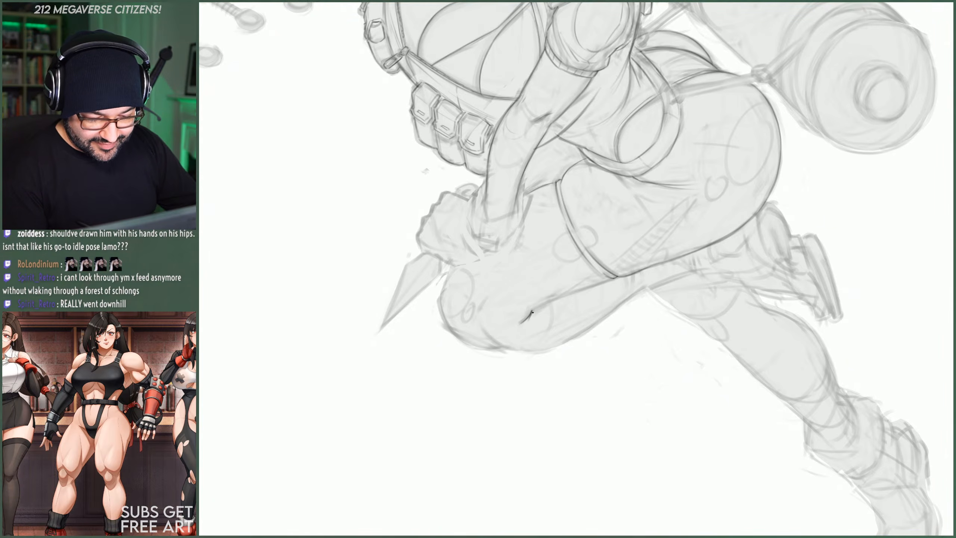
drag(562, 298, 605, 281)
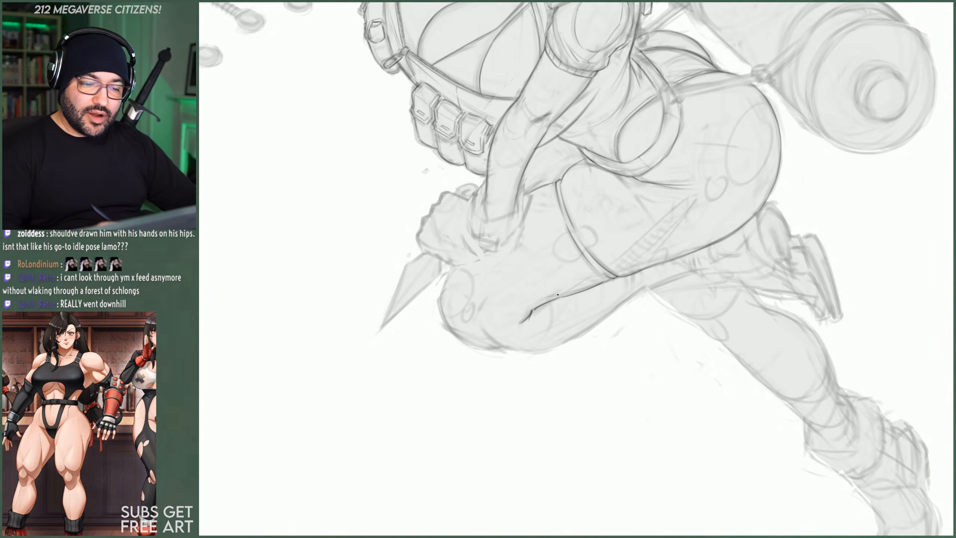
scroll(546, 260, down, 9)
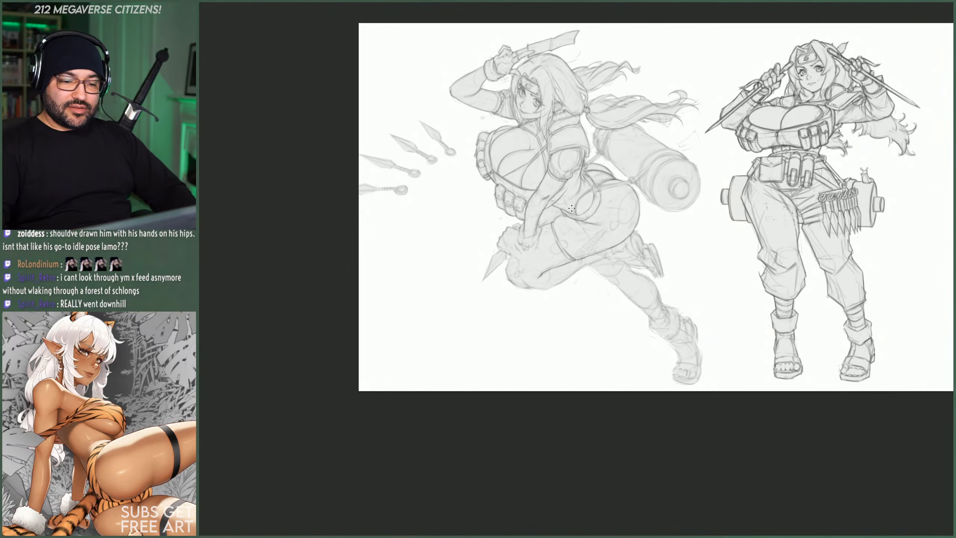
- Lasso the gap enclosed by the running ninja's forearm, belly and thigh, delete its grey fill and clear the selection
scroll(567, 219, up, 1)
scroll(568, 219, up, 3)
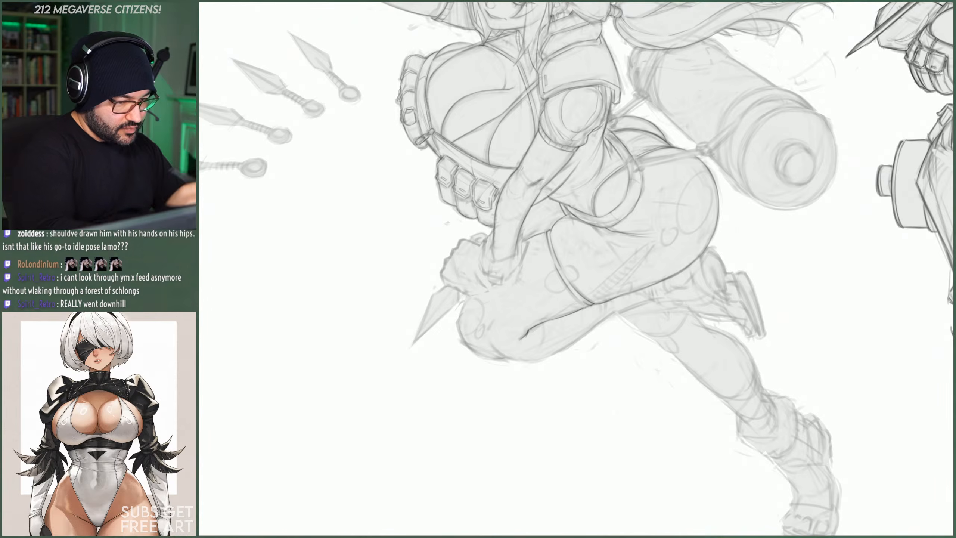
key(l)
mouse_move(532, 210)
mouse_down()
mouse_move(520, 231)
mouse_move(542, 236)
mouse_up()
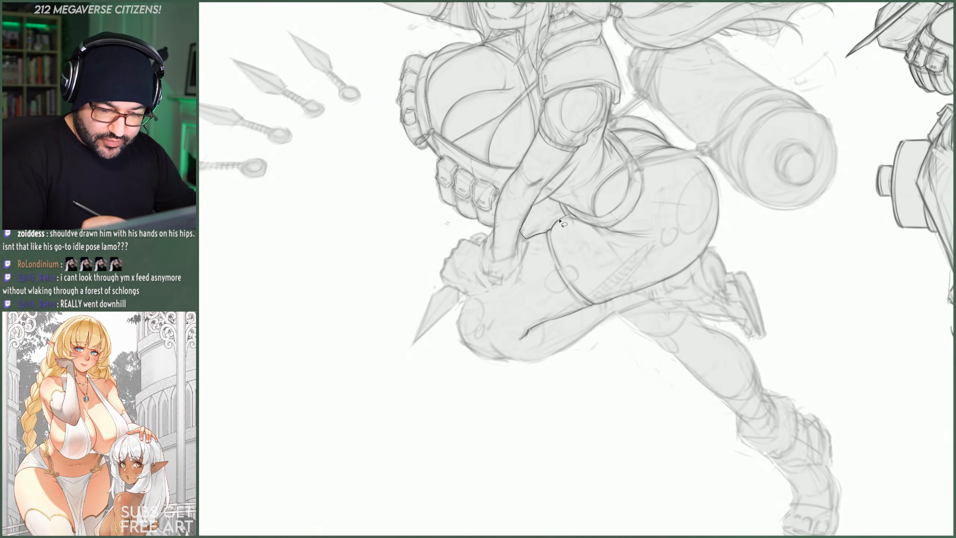
drag(547, 202, 533, 209)
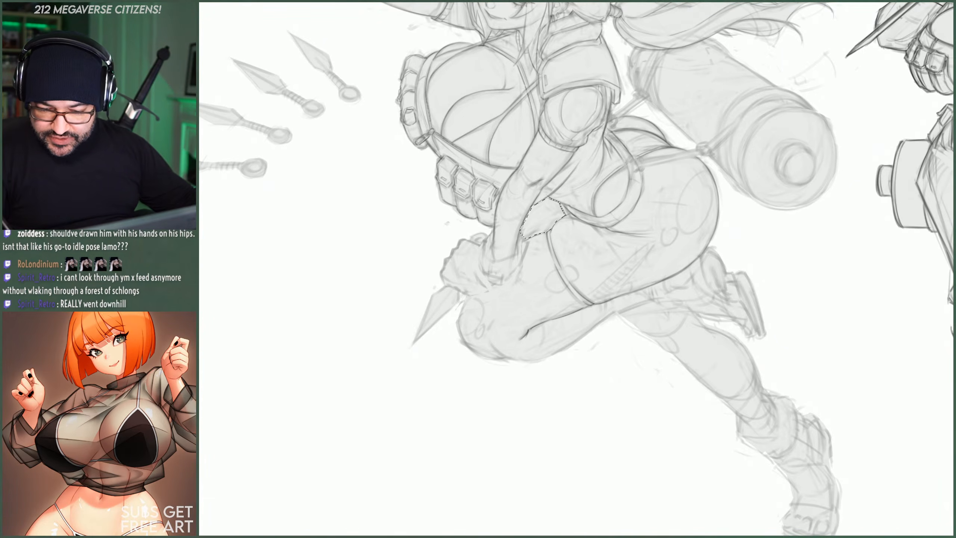
key(Delete)
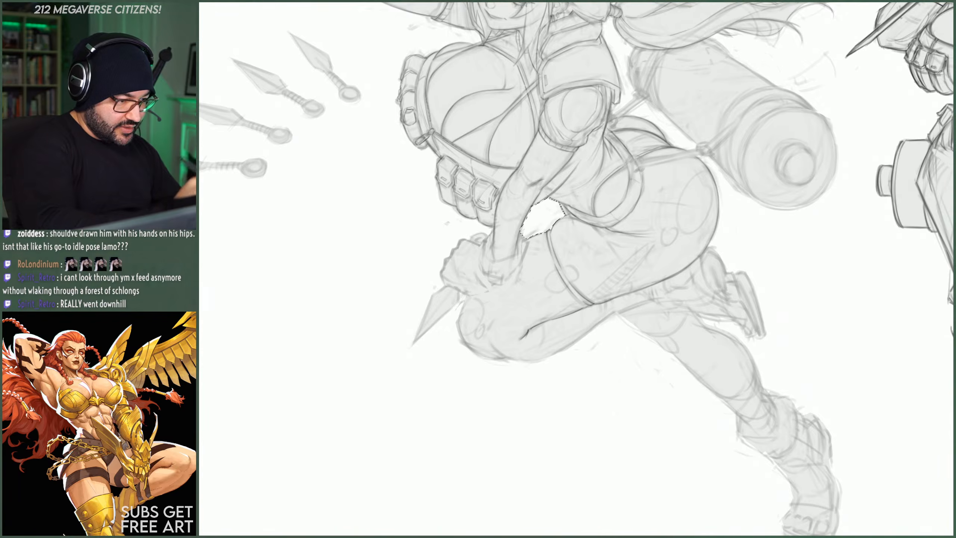
key(ctrl+d)
key(ctrl+0)
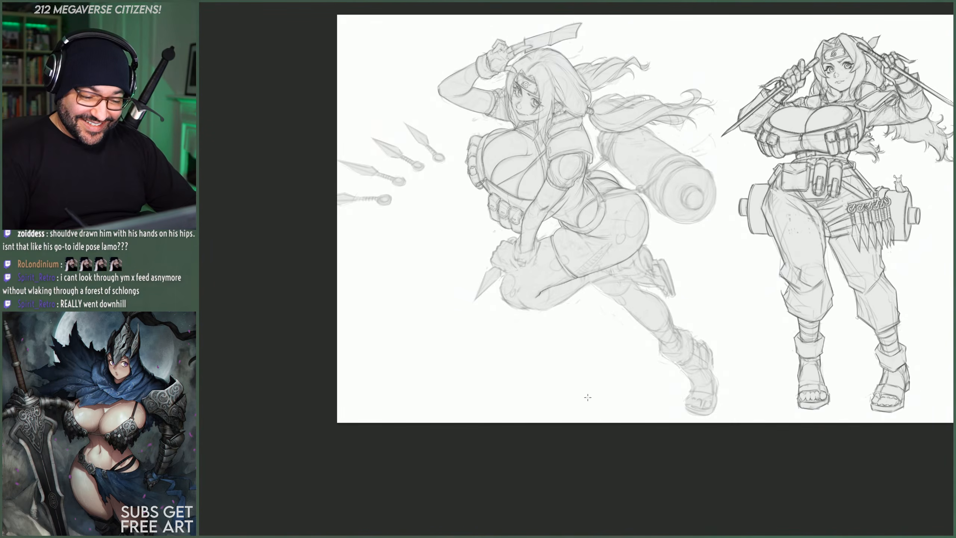
- Rotate the canvas about a quarter turn and redraw the bent leg's kneecap and shin contour with cleaner, darker lines
scroll(564, 273, up, 5)
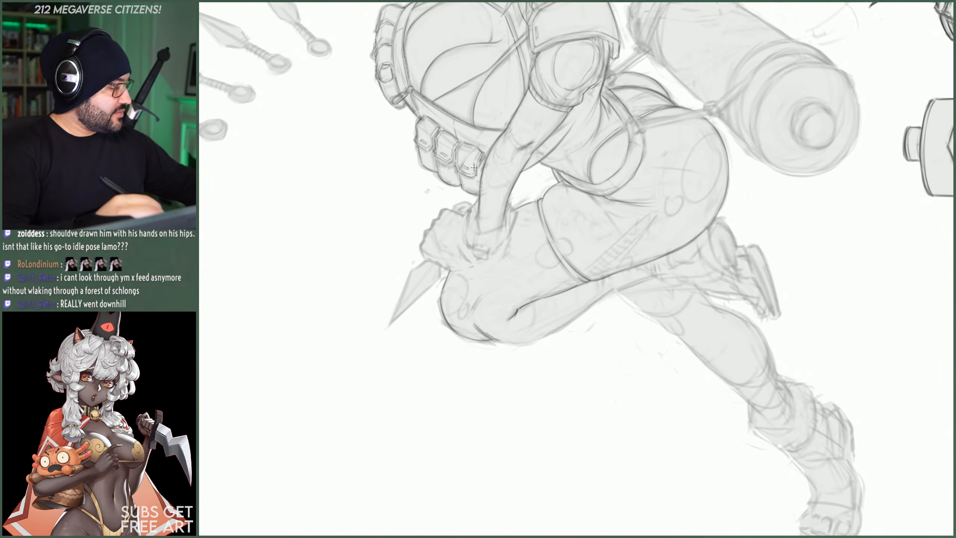
key(r)
drag(514, 84, 737, 324)
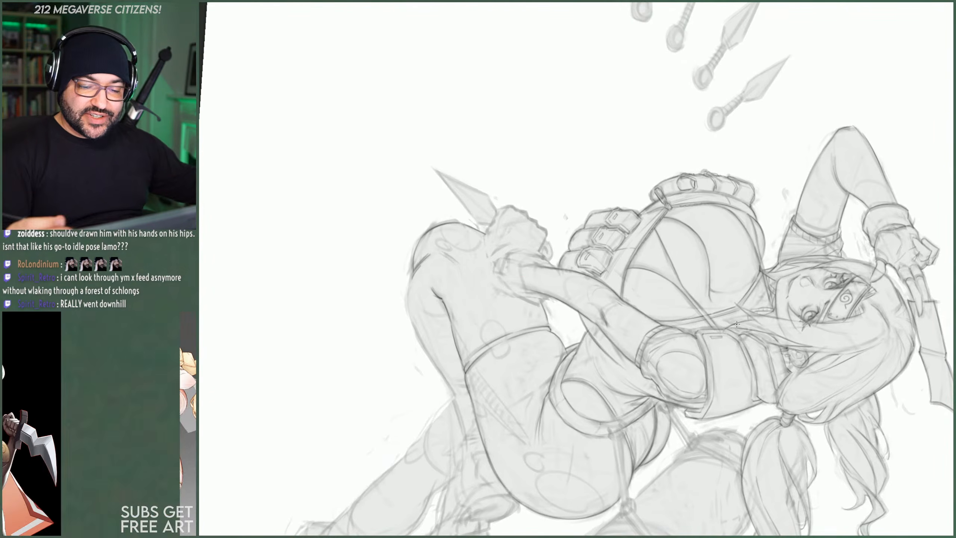
scroll(736, 324, down, 5)
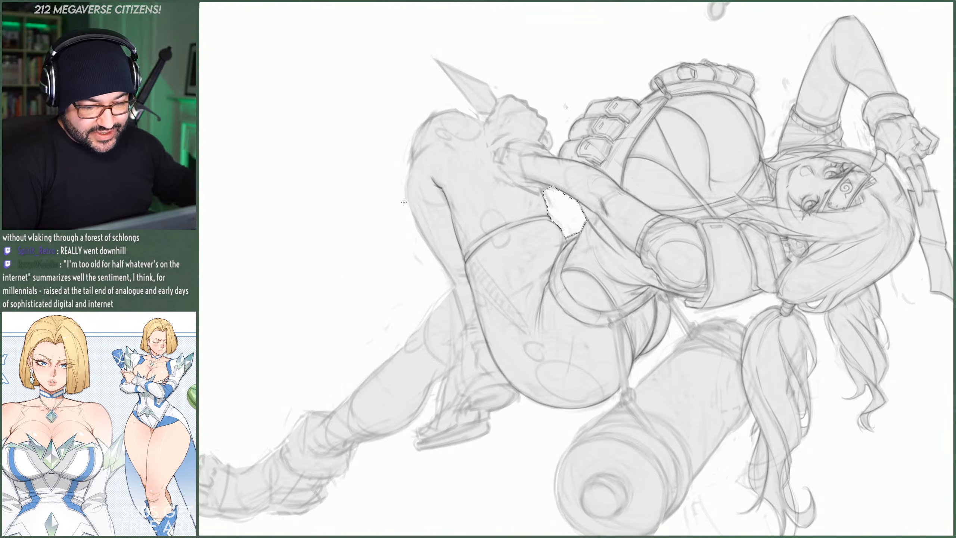
key(ctrl+z)
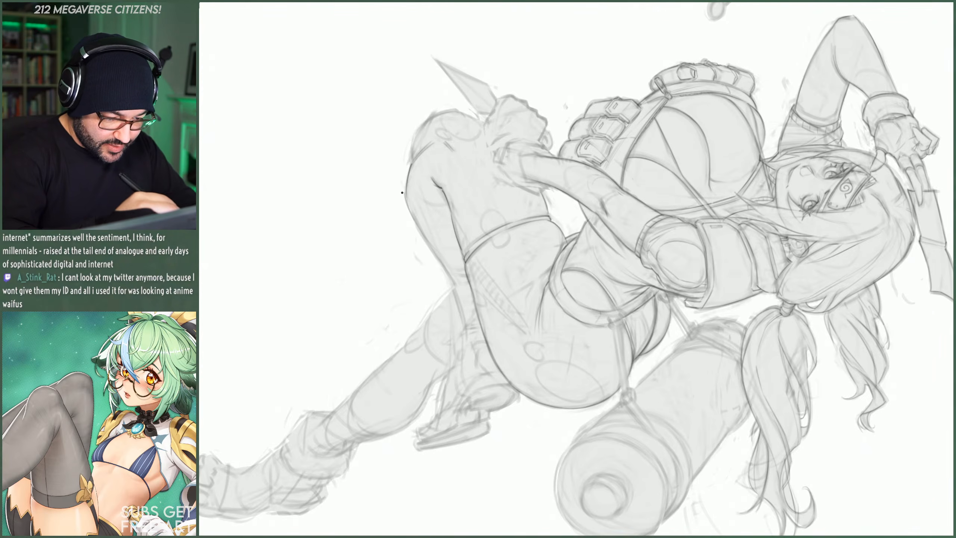
drag(407, 198, 442, 262)
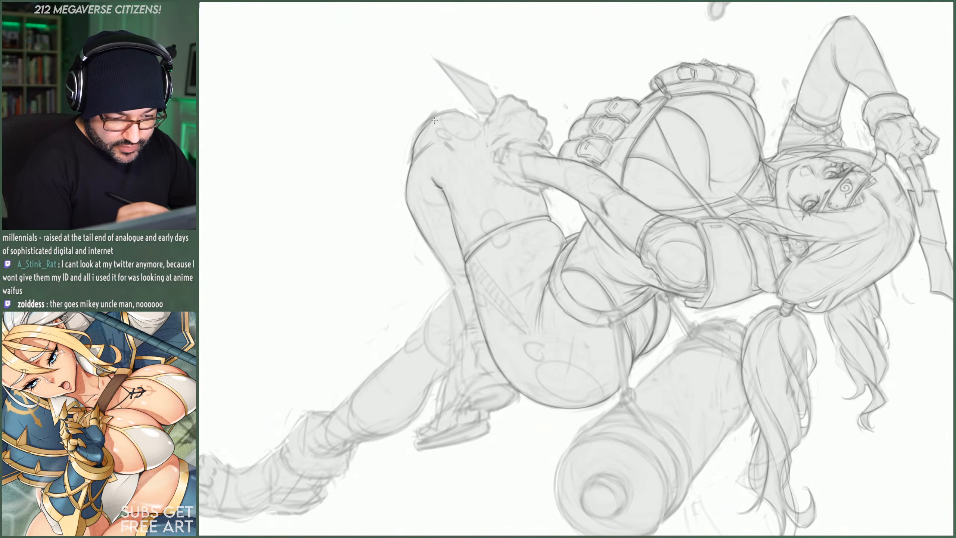
drag(423, 128, 460, 110)
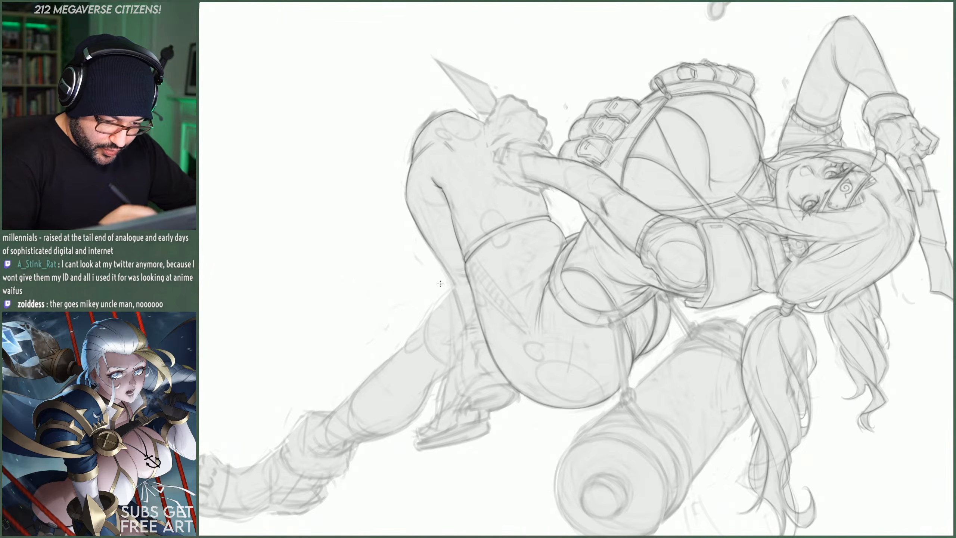
drag(430, 246, 454, 315)
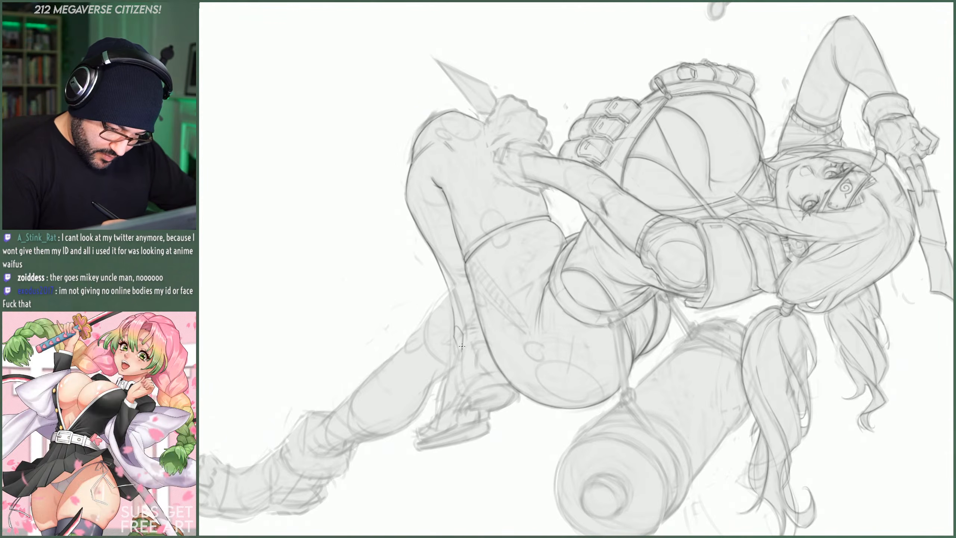
- Return the canvas to its upright angle and examine the running ninja beside the standing one, in full and close up
scroll(496, 222, down, 3)
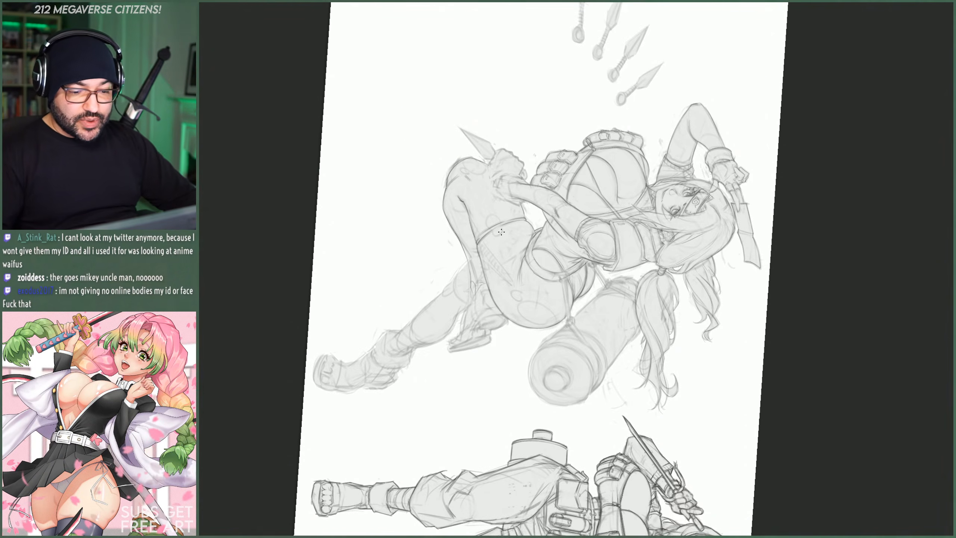
scroll(576, 325, up, 4)
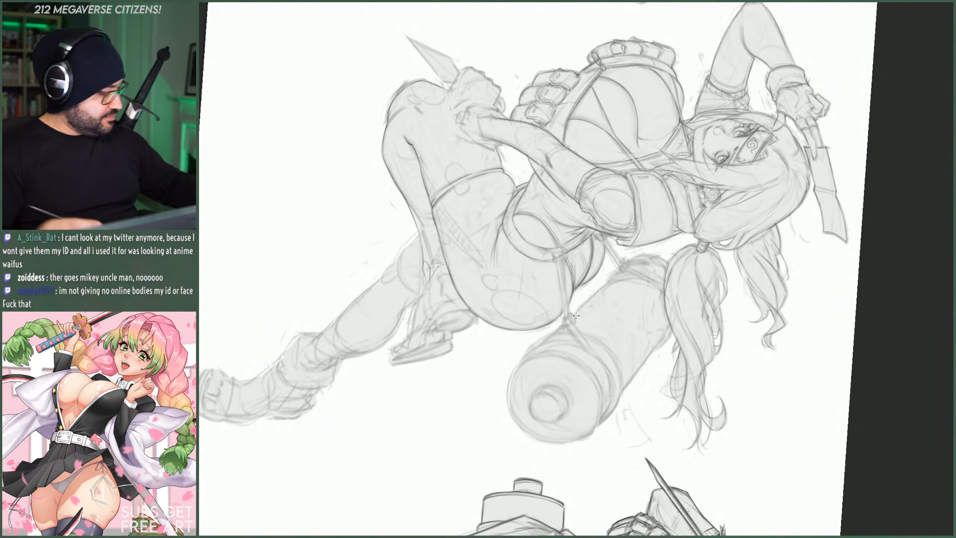
key(r)
mouse_move(513, 467)
mouse_down()
mouse_move(655, 263)
mouse_move(649, 233)
mouse_up()
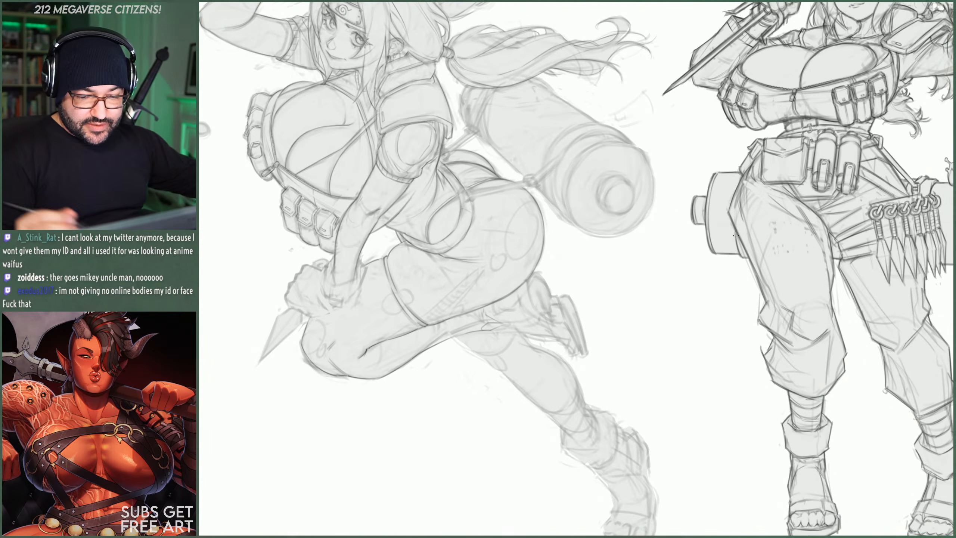
scroll(625, 182, down, 4)
scroll(625, 182, up, 4)
scroll(405, 159, down, 5)
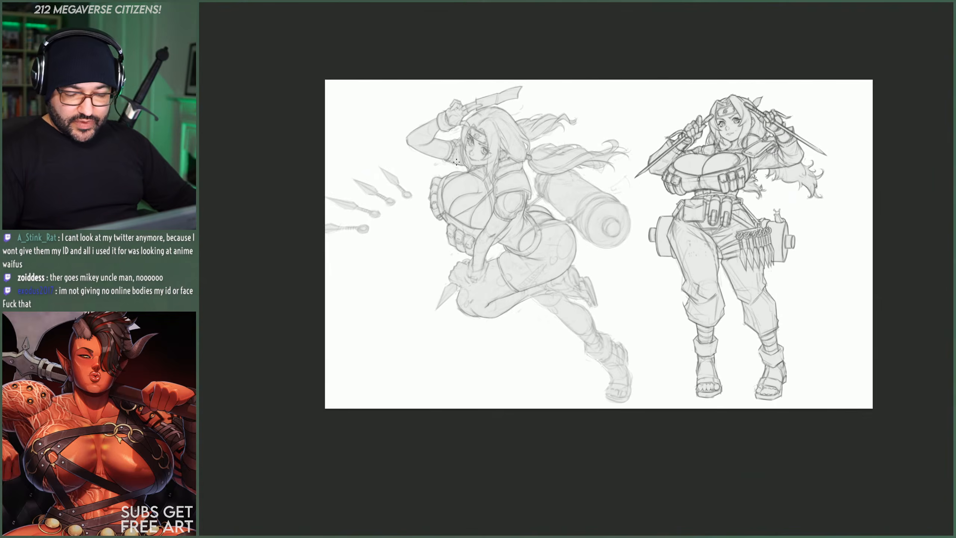
scroll(751, 286, up, 2)
scroll(720, 81, up, 1)
scroll(720, 80, up, 1)
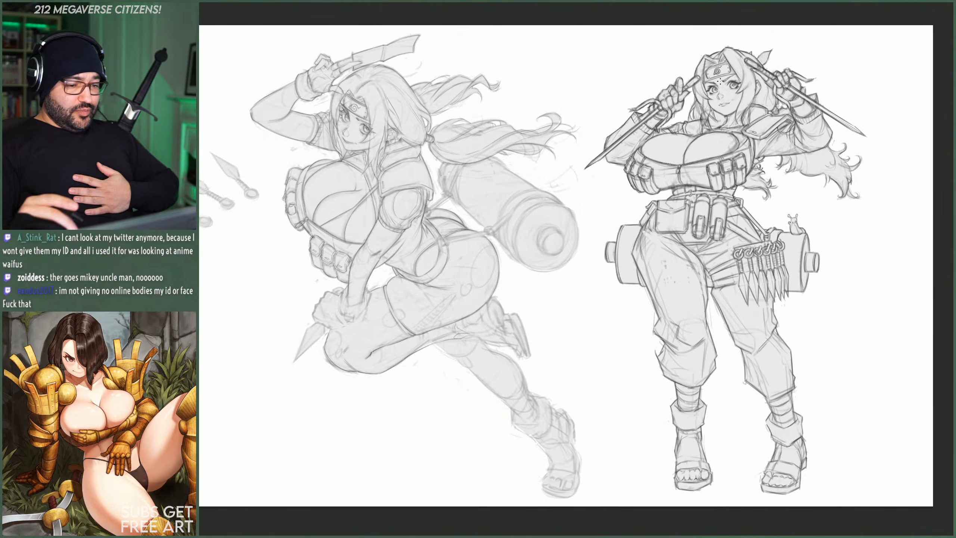
scroll(452, 245, down, 1)
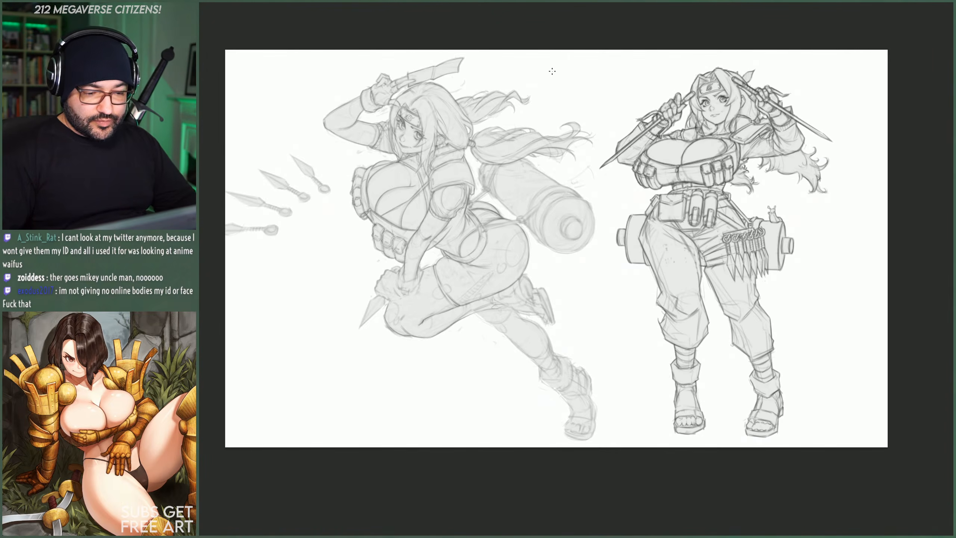
scroll(278, 133, up, 3)
scroll(278, 133, up, 2)
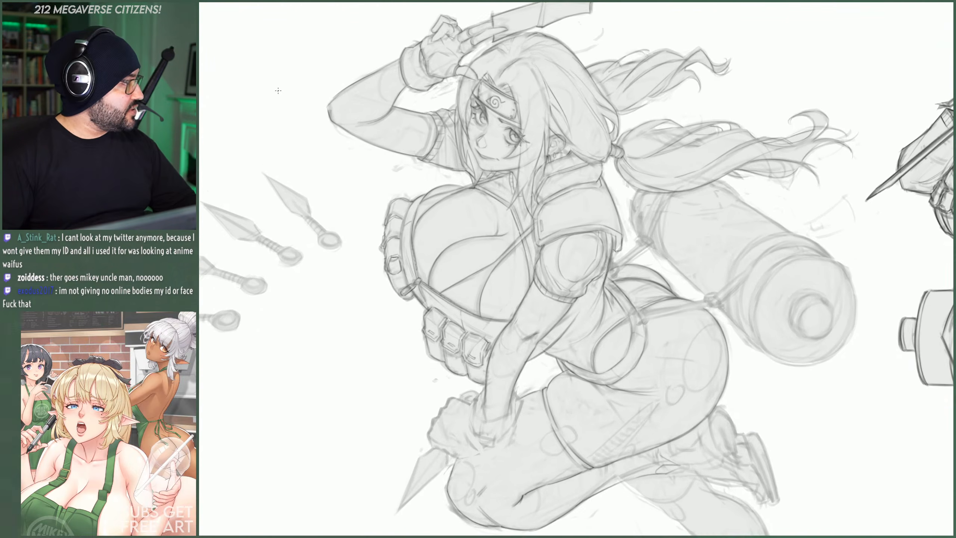
scroll(821, 181, down, 2)
scroll(545, 158, up, 2)
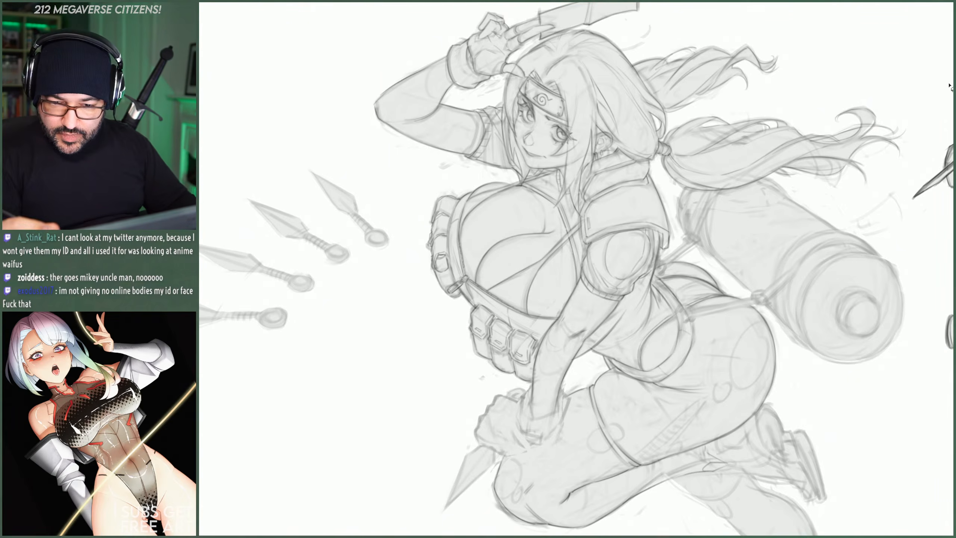
- Lasso the standing ninja's outer side facing the running ninja, including the blade tip and scroll end, delete it and clear the selection
key(ctrl+Tab)
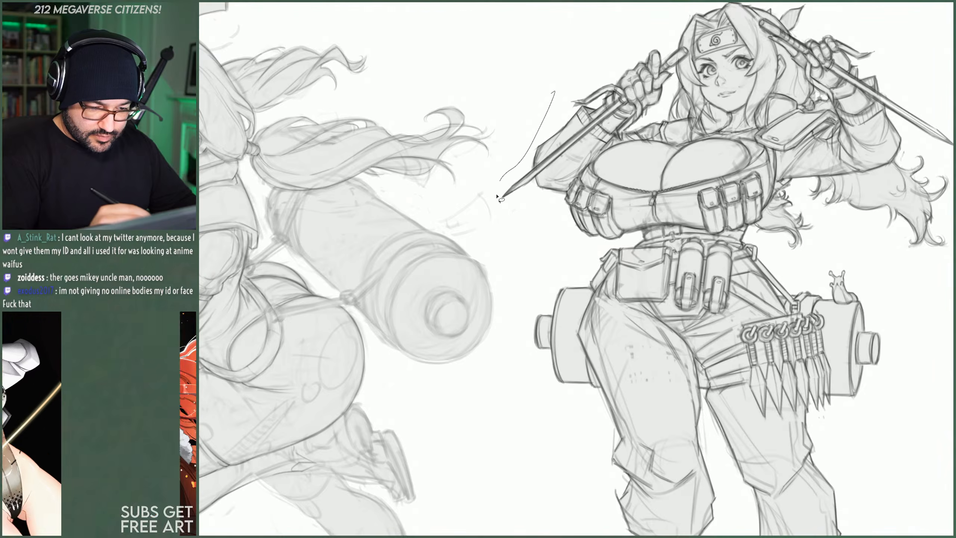
mouse_move(553, 91)
mouse_down()
mouse_move(516, 272)
mouse_move(610, 97)
mouse_move(581, 54)
mouse_up()
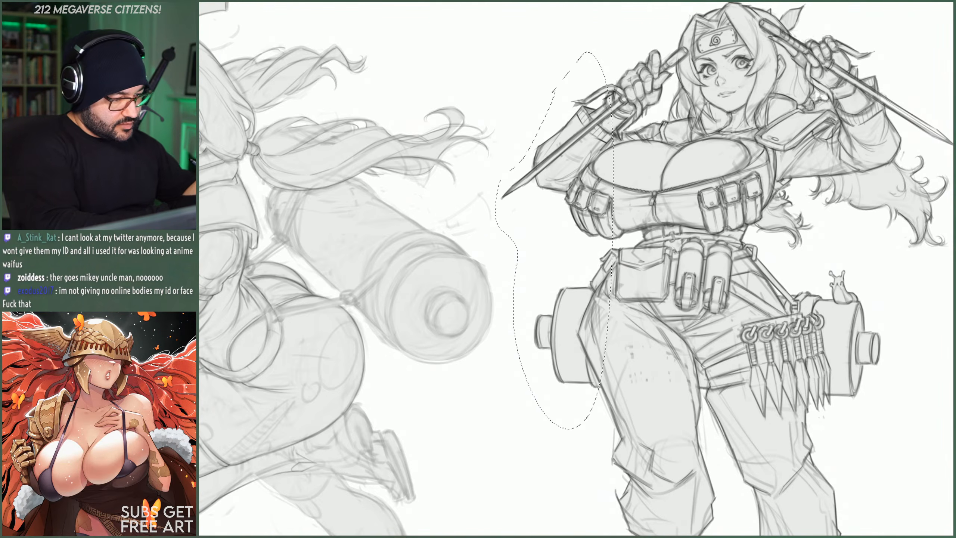
key(Delete)
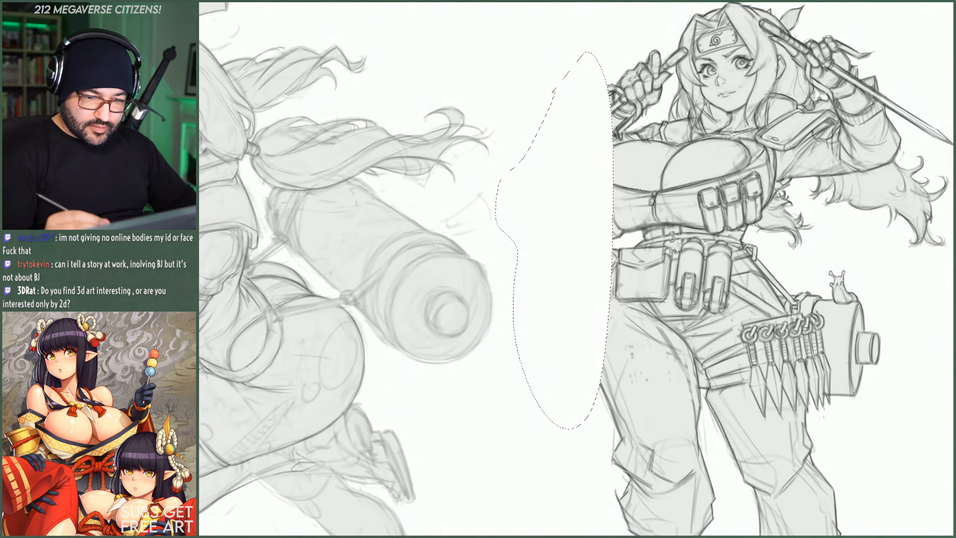
key(ctrl+d)
drag(729, 143, 952, 143)
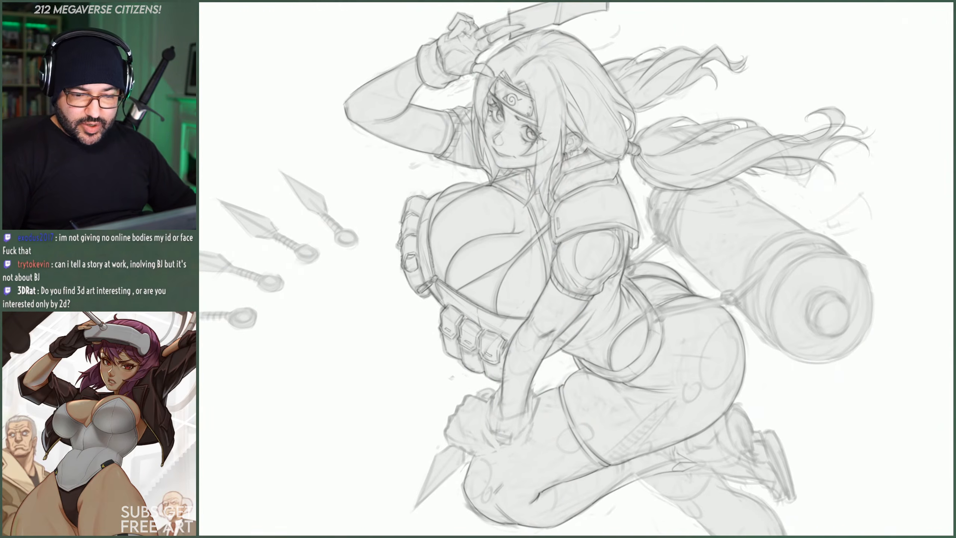
drag(576, 269, 603, 268)
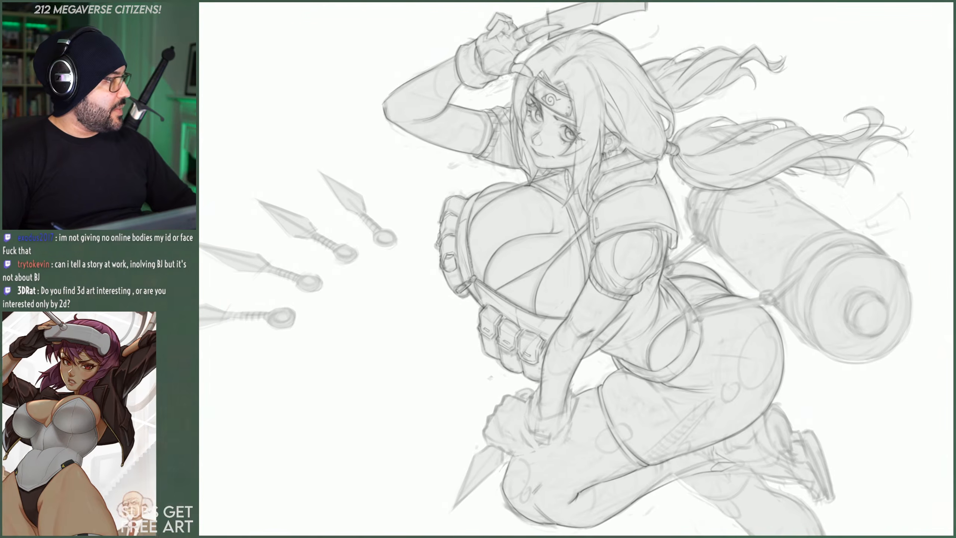
mouse_move(556, 536)
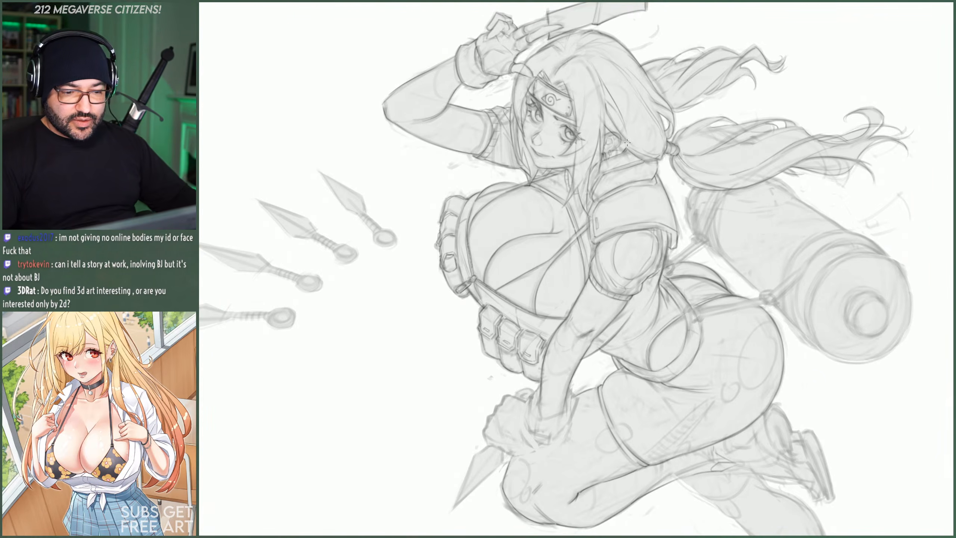
scroll(691, 132, up, 1)
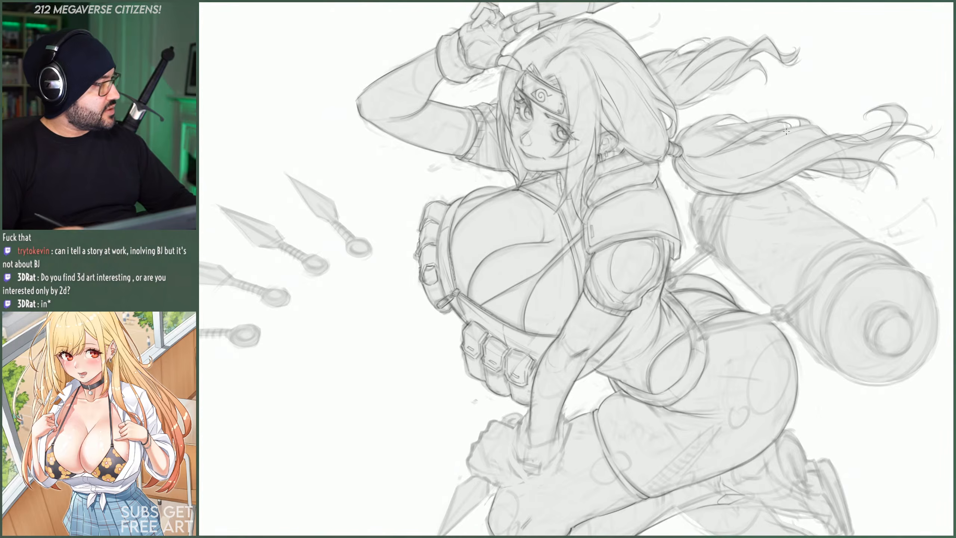
drag(786, 131, 780, 131)
drag(724, 361, 740, 361)
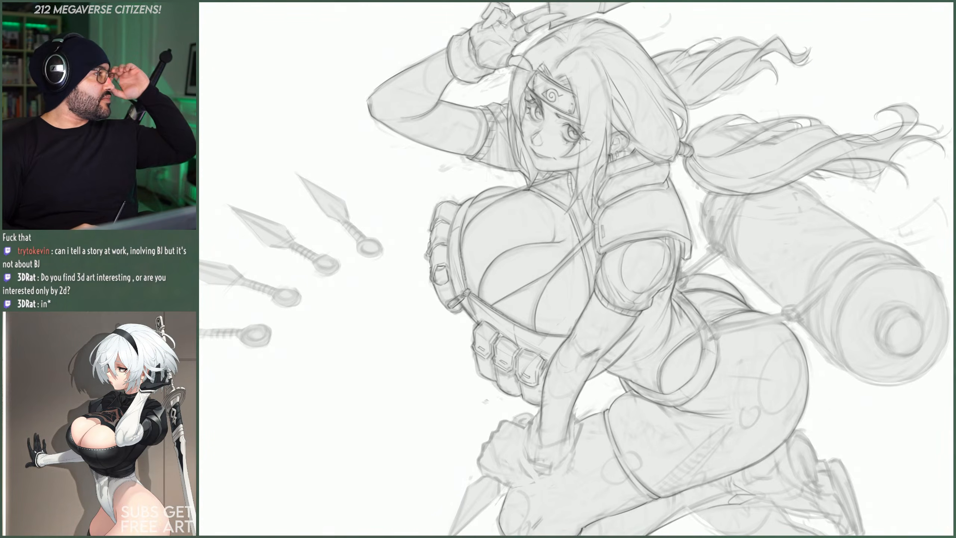